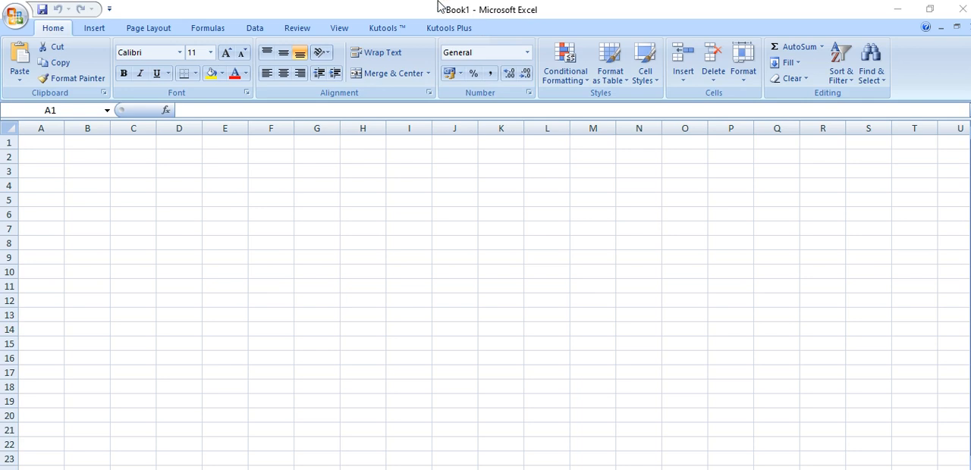
Look through the Insert, Page Layout, Formulas, Data, Review and View command sets, and return to the Home commands
left_click(295, 178)
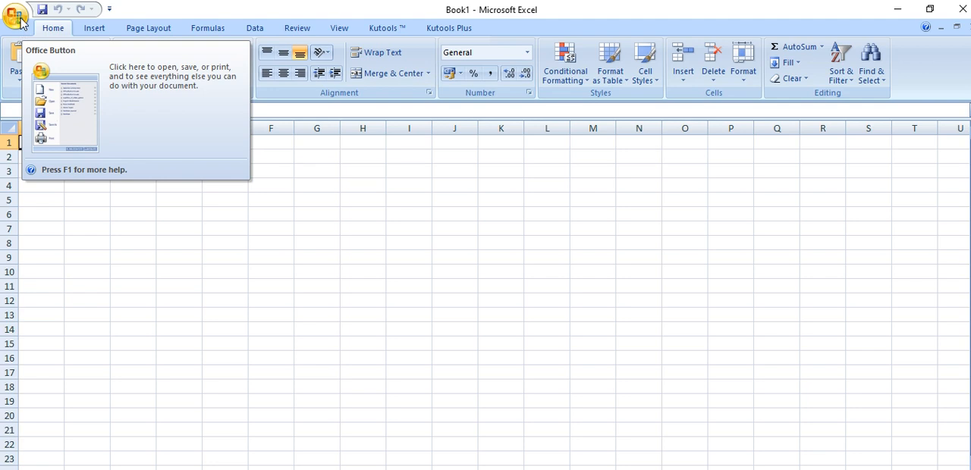
left_click(94, 29)
left_click(129, 31)
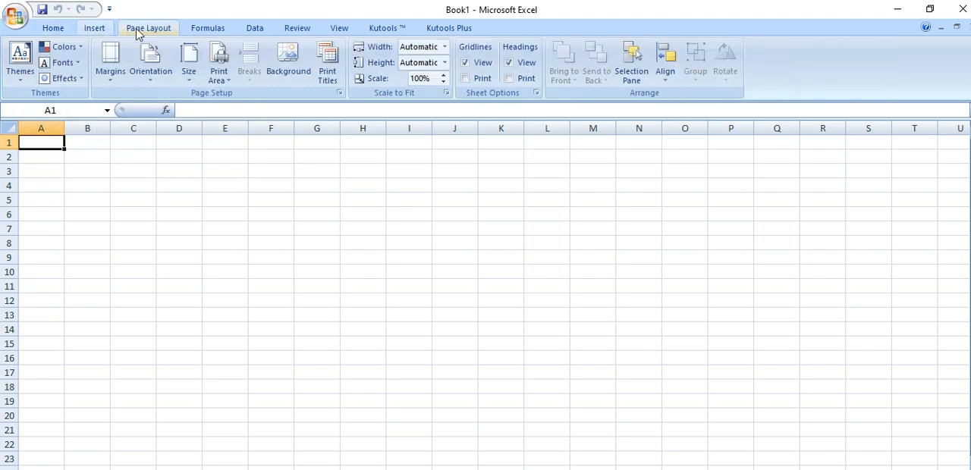
left_click(219, 34)
left_click(255, 32)
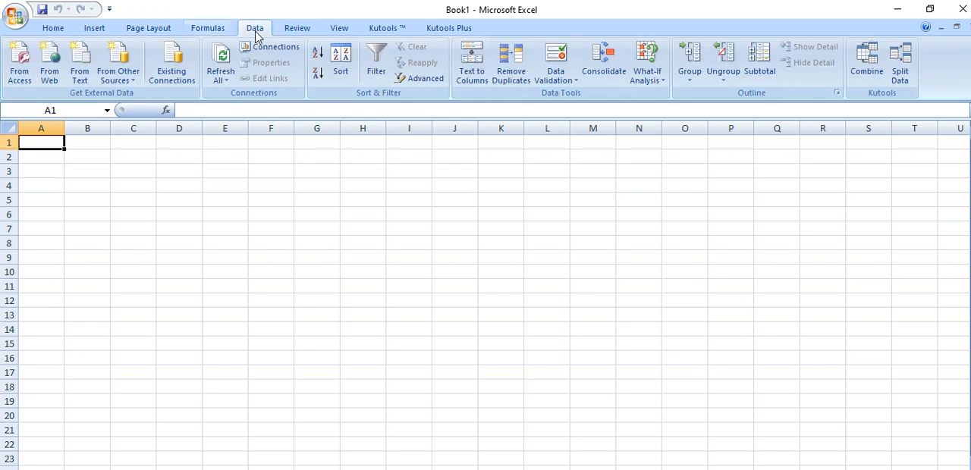
left_click(310, 32)
left_click(336, 28)
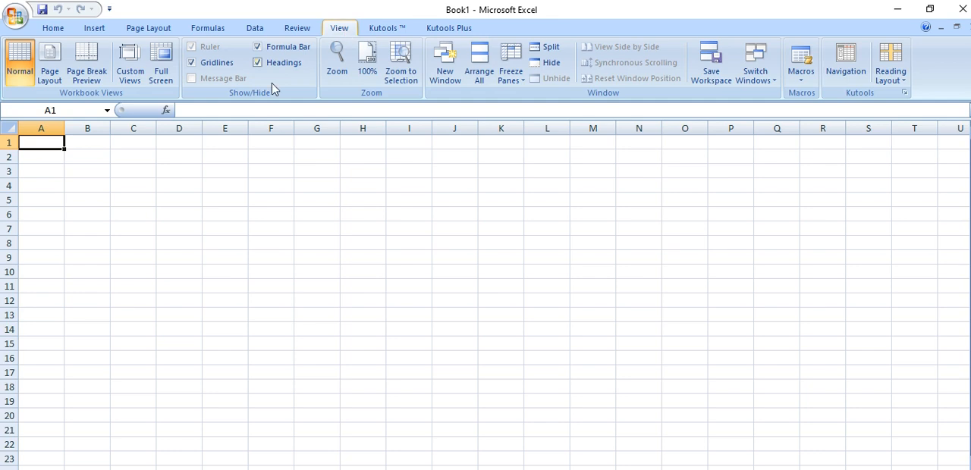
left_click(53, 32)
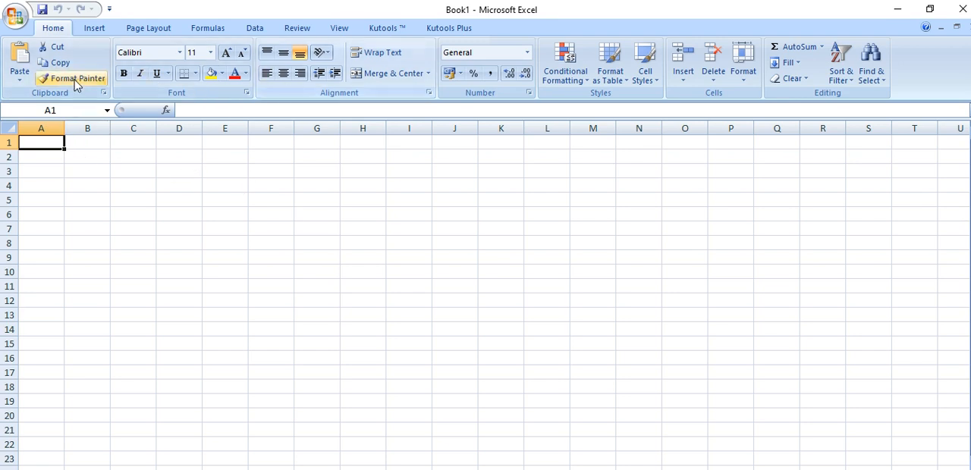
Write NAME BOX in the cell reference box without applying it, and select cell B4 to view its reference there
left_click(71, 111)
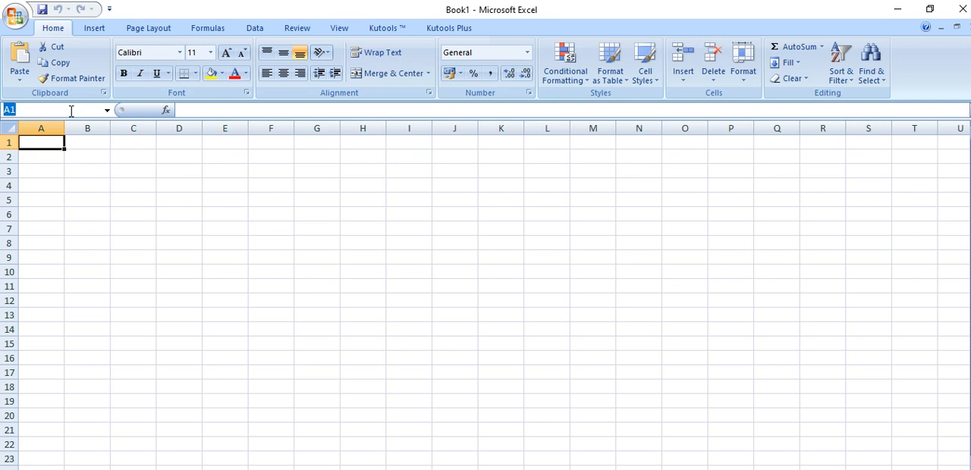
type("n")
key("BackSpace")
type("NAME BOX")
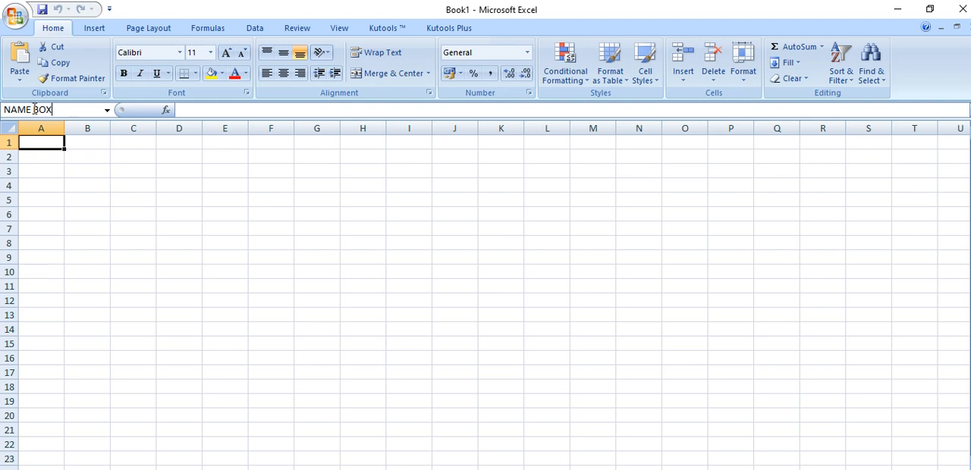
left_click(109, 184)
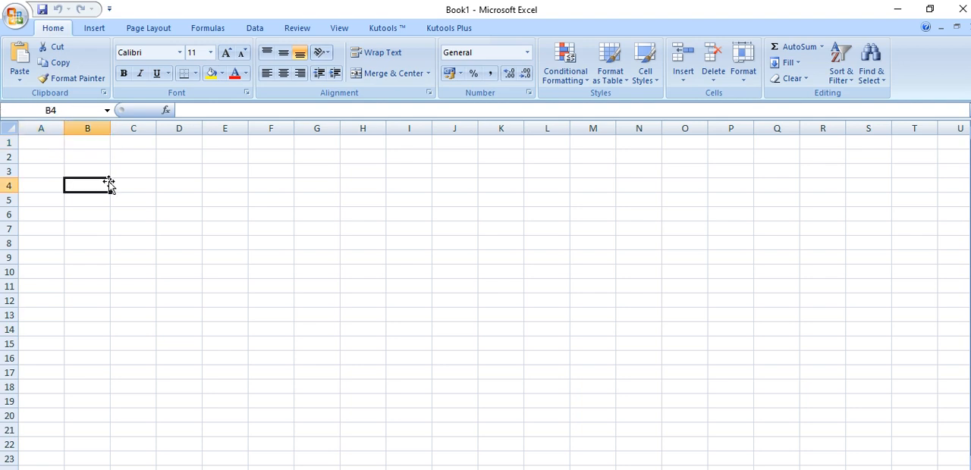
left_click(91, 111)
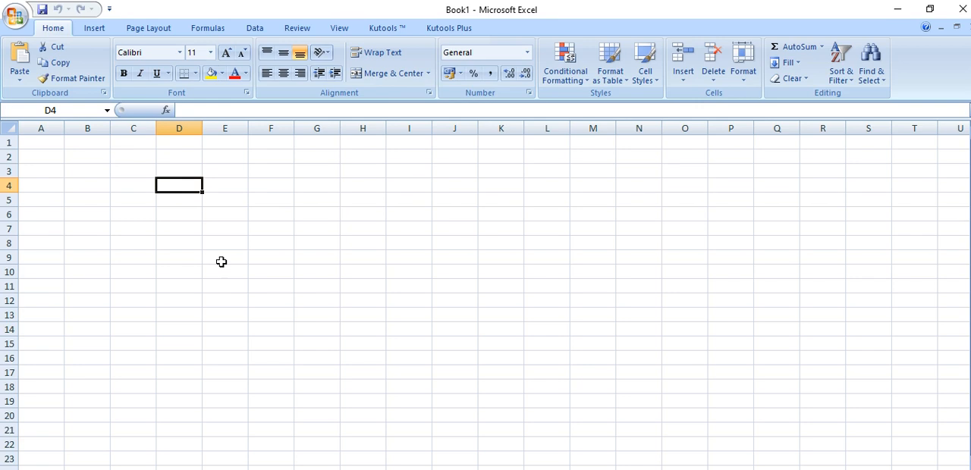
Enter the text CELL in cell D4 and reselect that cell
type("CE")
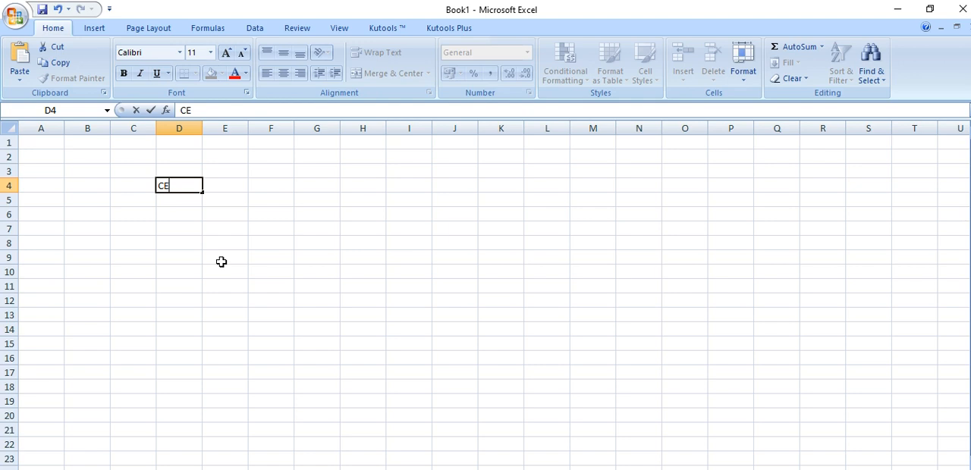
type("LL")
left_click(201, 232)
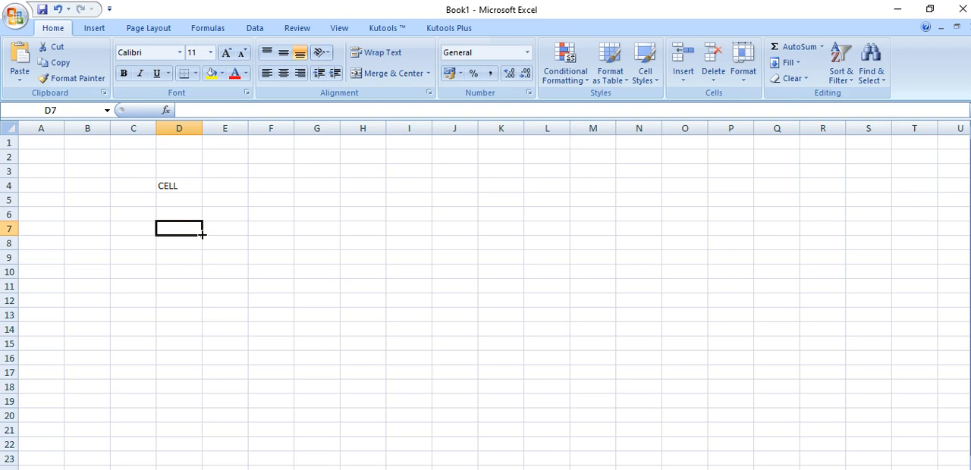
left_click(179, 186)
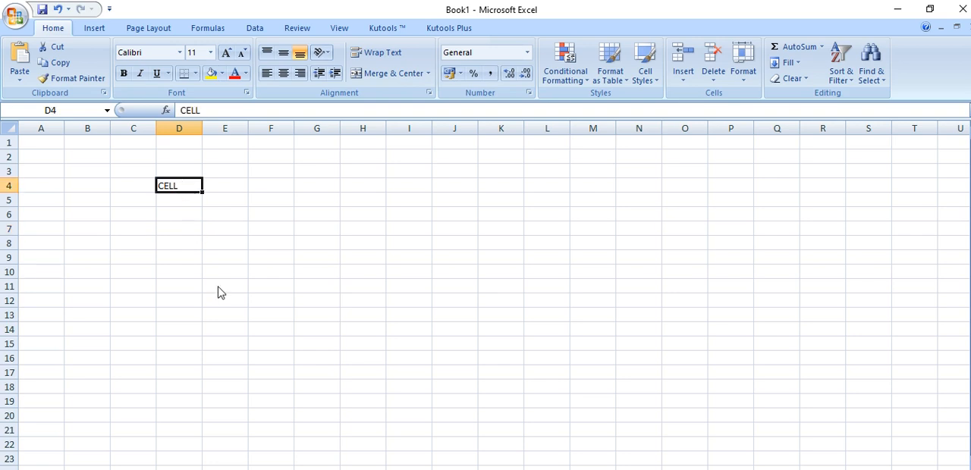
Highlight whole columns A through H one after another, and return to cell D4 containing CELL
left_click(41, 128)
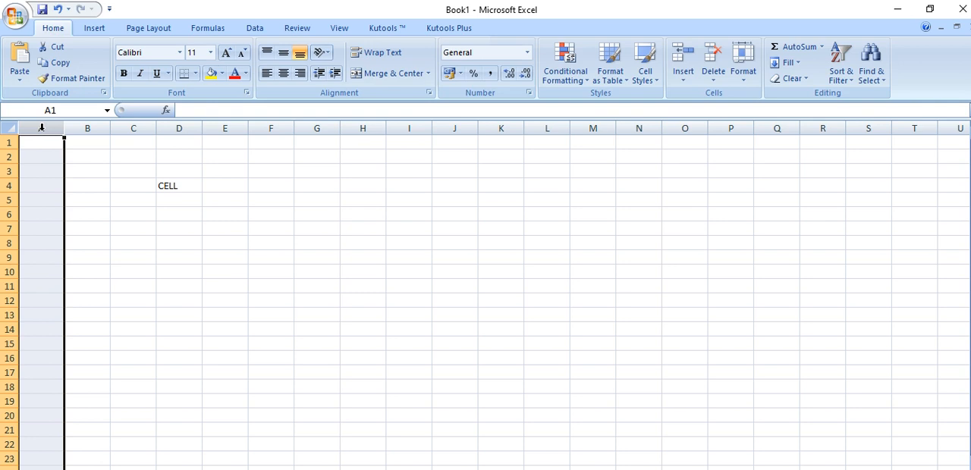
left_click(96, 123)
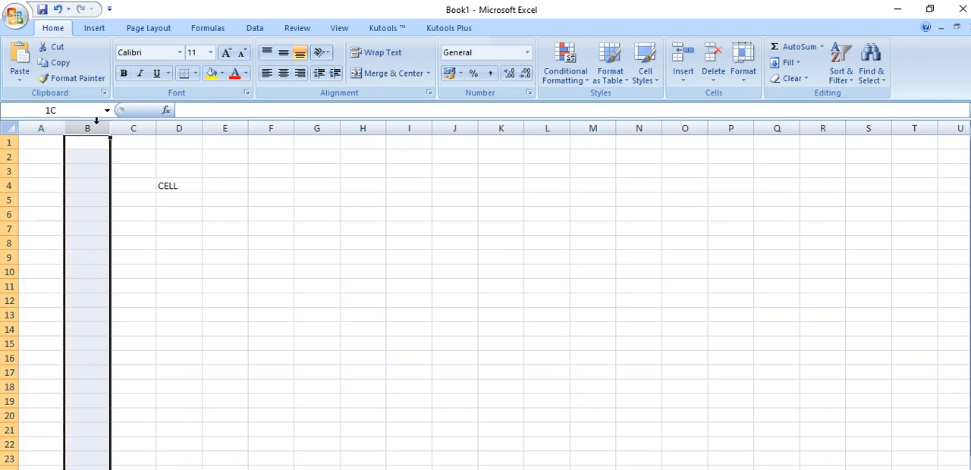
left_click(134, 121)
left_click(179, 123)
left_click(222, 121)
left_click(273, 123)
left_click(316, 123)
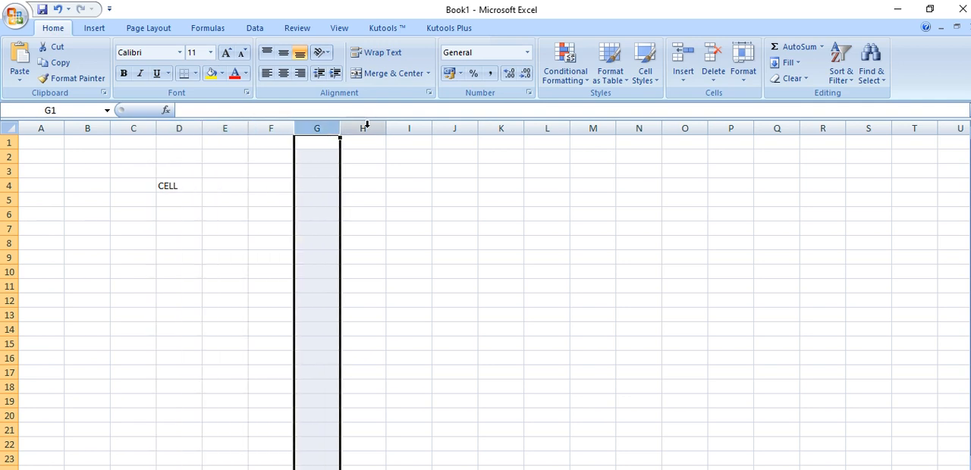
left_click(363, 123)
left_click(174, 184)
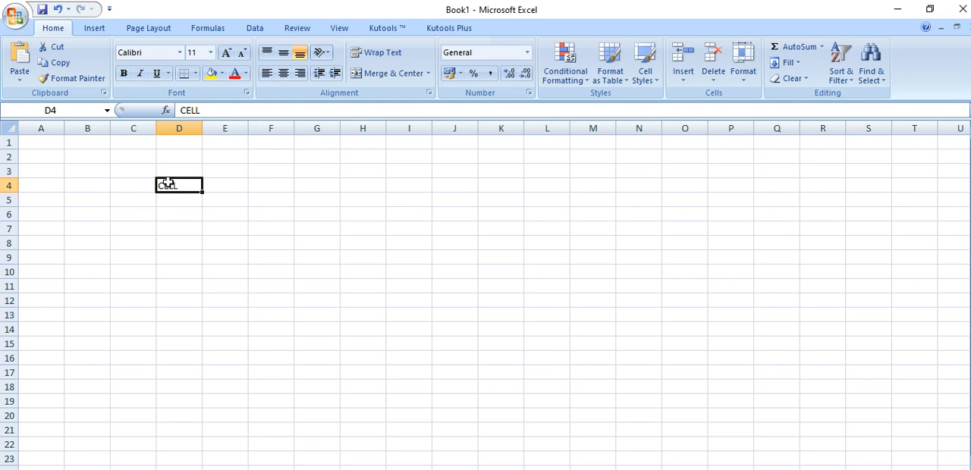
Highlight whole columns A through F one at a time to show the column letters
left_click(47, 129)
left_click(96, 126)
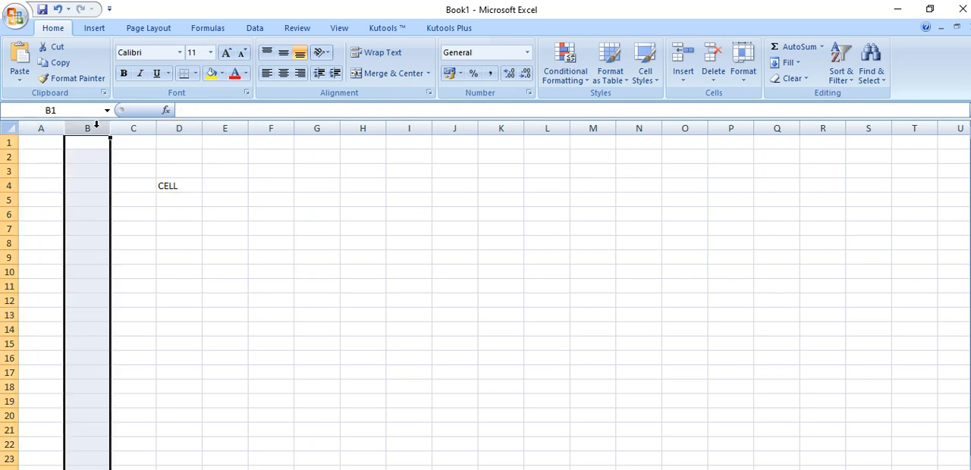
left_click(134, 125)
left_click(179, 126)
left_click(228, 129)
left_click(271, 128)
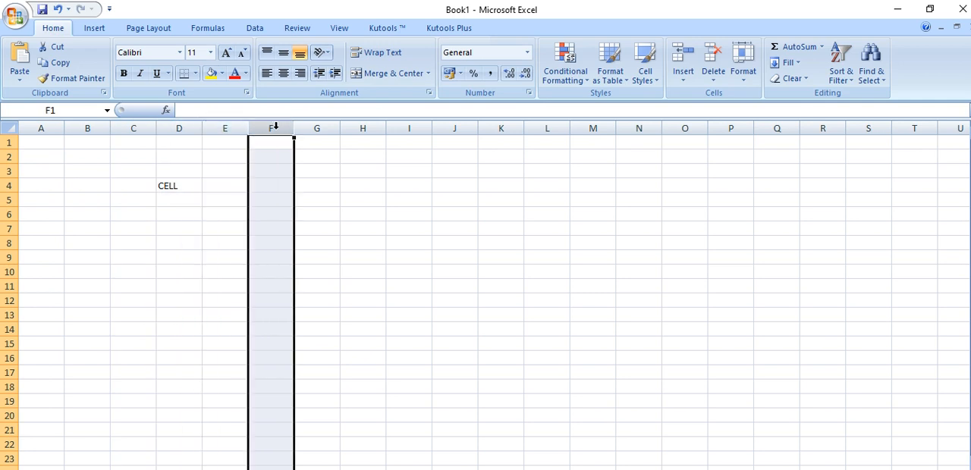
Highlight whole row 1 and rows 4 through 10 one at a time, ending on row 5
left_click(10, 142)
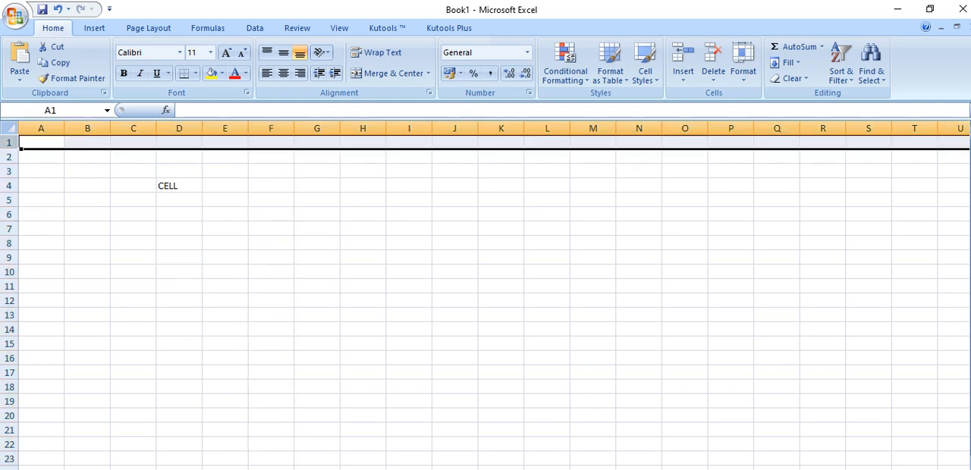
left_click(9, 185)
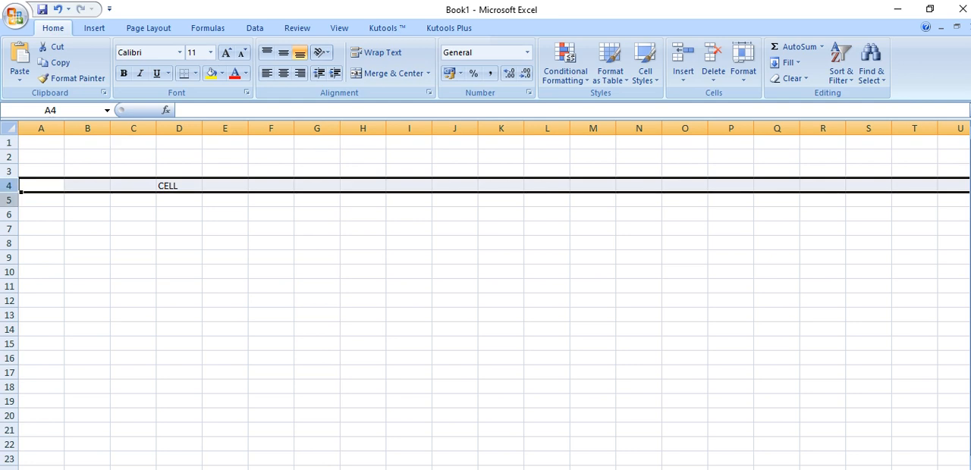
left_click(11, 199)
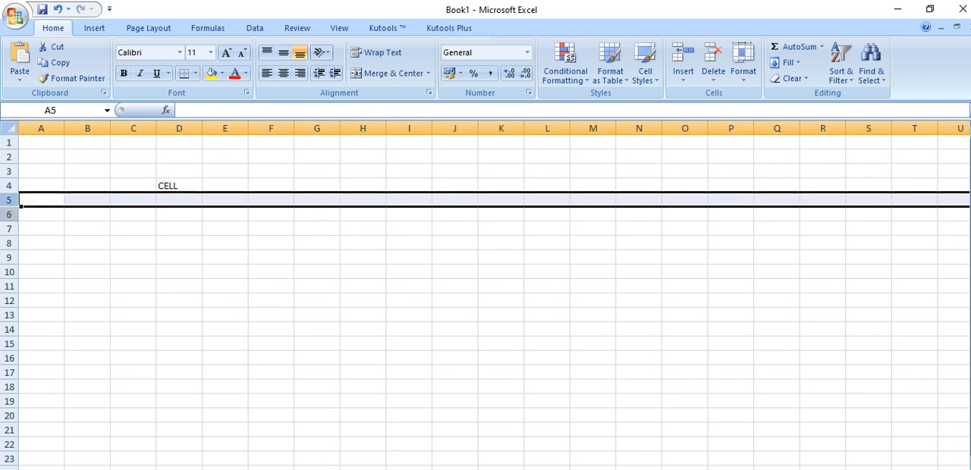
left_click(10, 215)
left_click(10, 229)
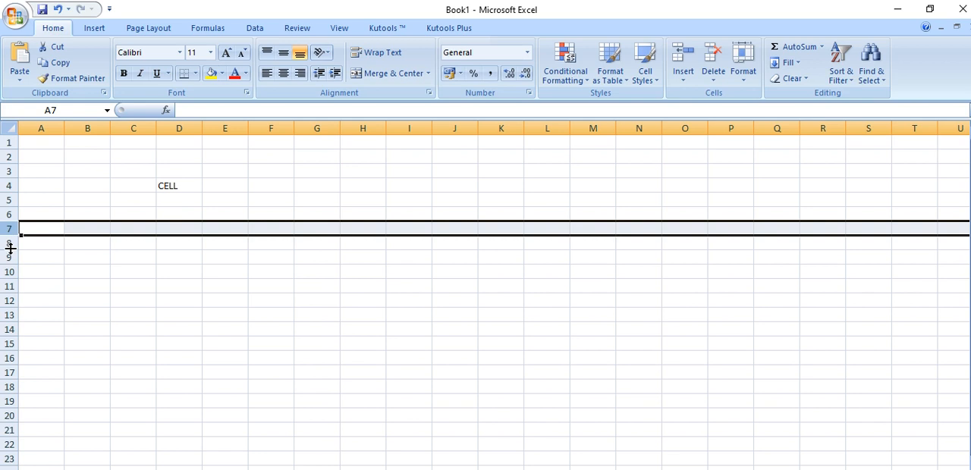
left_click(9, 244)
left_click(9, 258)
left_click(9, 273)
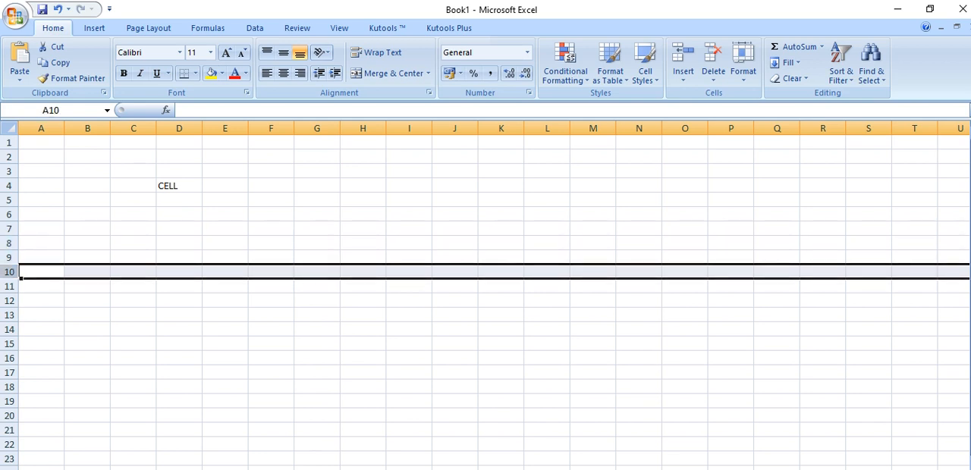
left_click(11, 199)
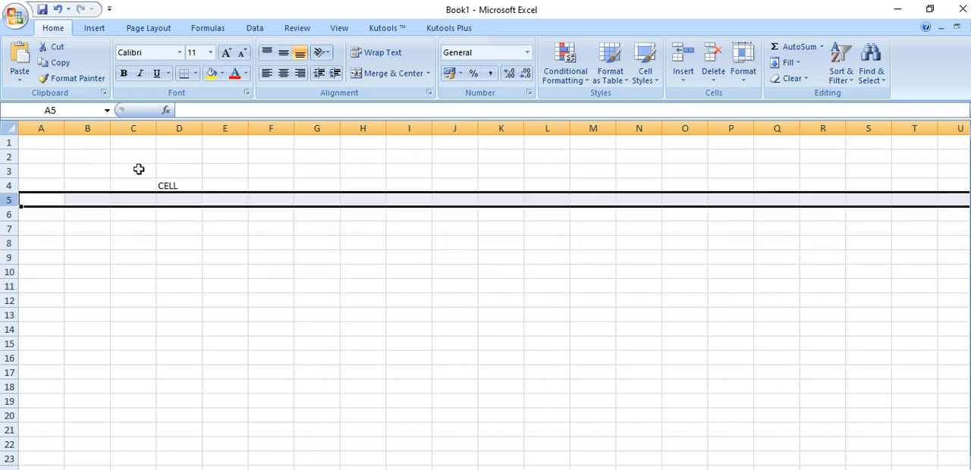
Trace cell D4 to its column by selecting the cell, the whole of column D, and the cell again
left_click(170, 187)
left_click(182, 129)
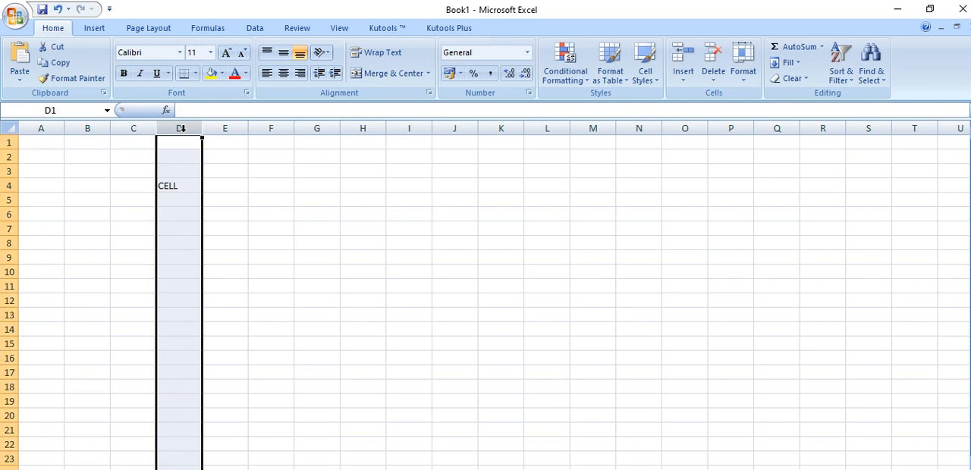
left_click(182, 185)
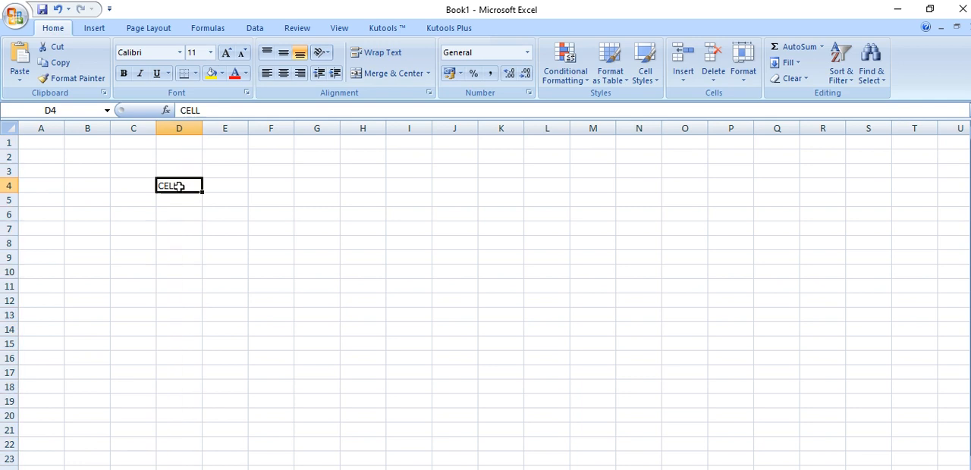
Highlight columns A through D one at a time, up to the column that holds the CELL text
left_click(54, 127)
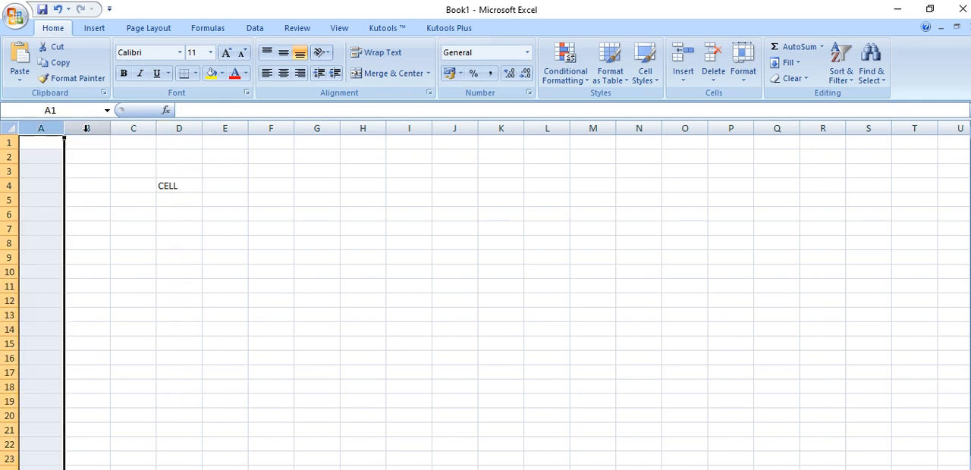
left_click(87, 127)
left_click(134, 127)
left_click(174, 126)
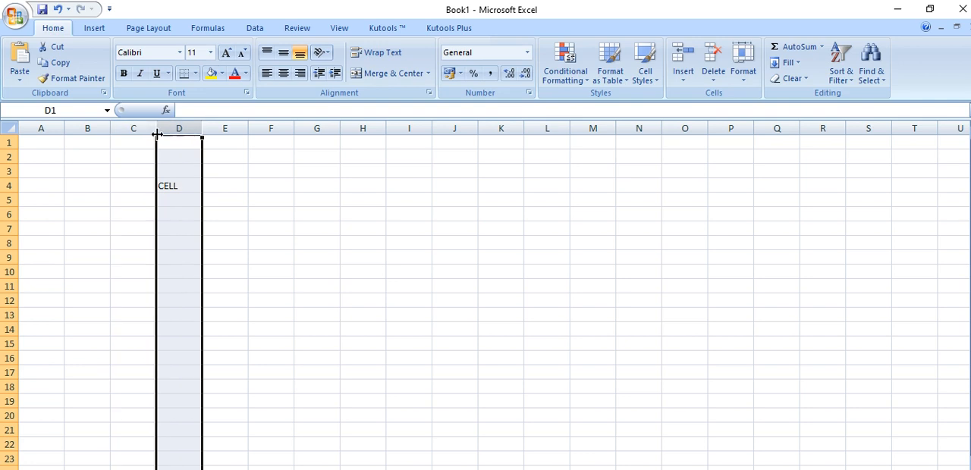
Highlight rows 1 through 6 one at a time, and clear the row selection by selecting cell E11
left_click(9, 143)
left_click(9, 157)
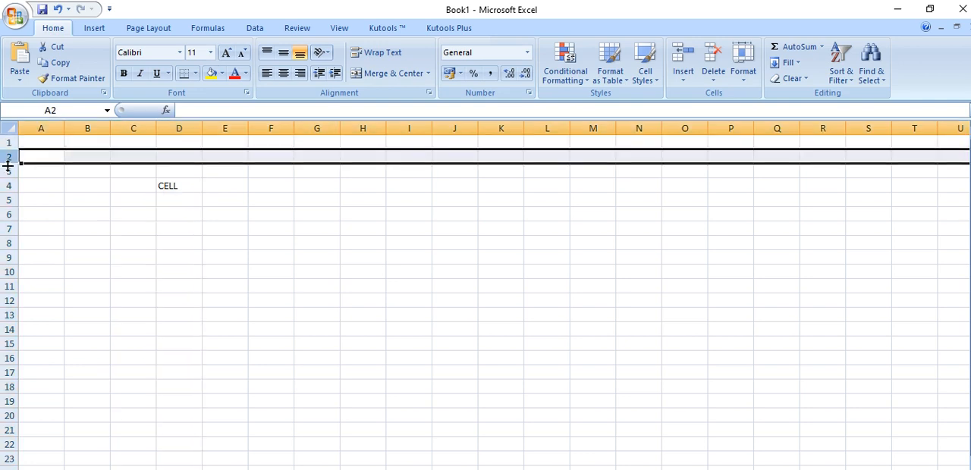
left_click(9, 171)
left_click(9, 186)
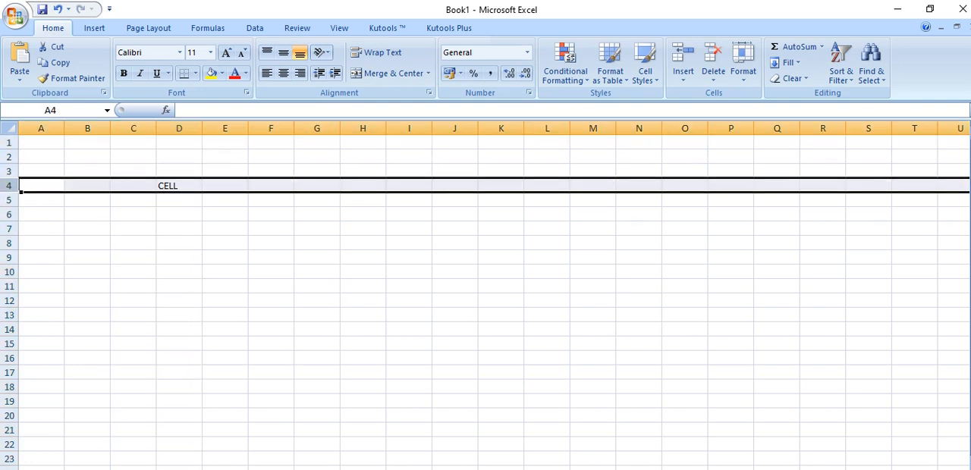
left_click(9, 200)
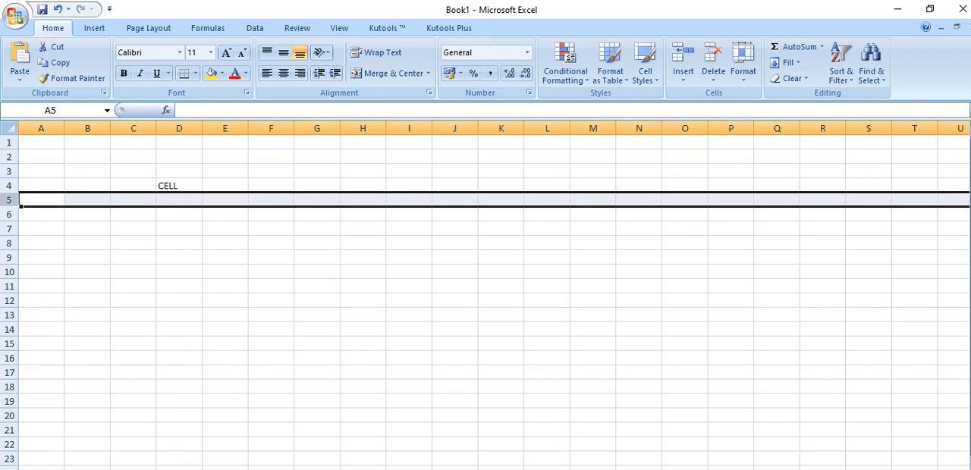
left_click(9, 214)
left_click(204, 286)
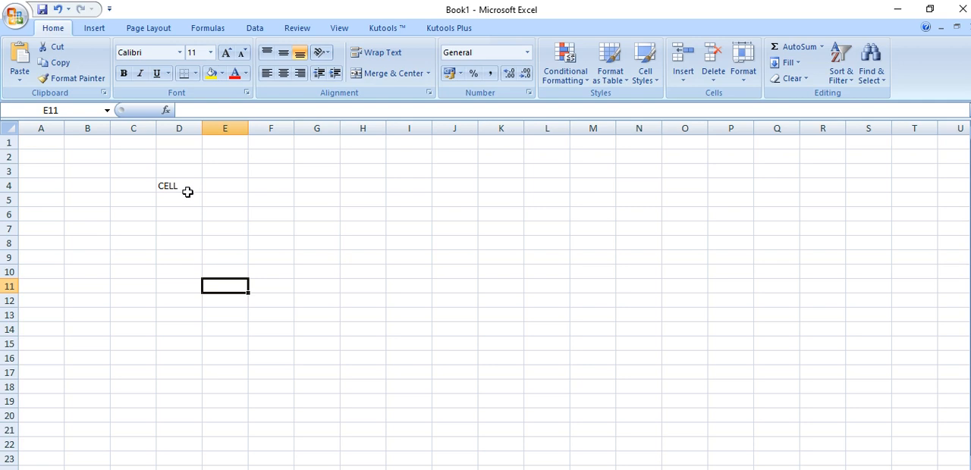
Select cell A1, and locate cell E6 by highlighting column E and row 6 and selecting the cell where they meet
left_click(46, 141)
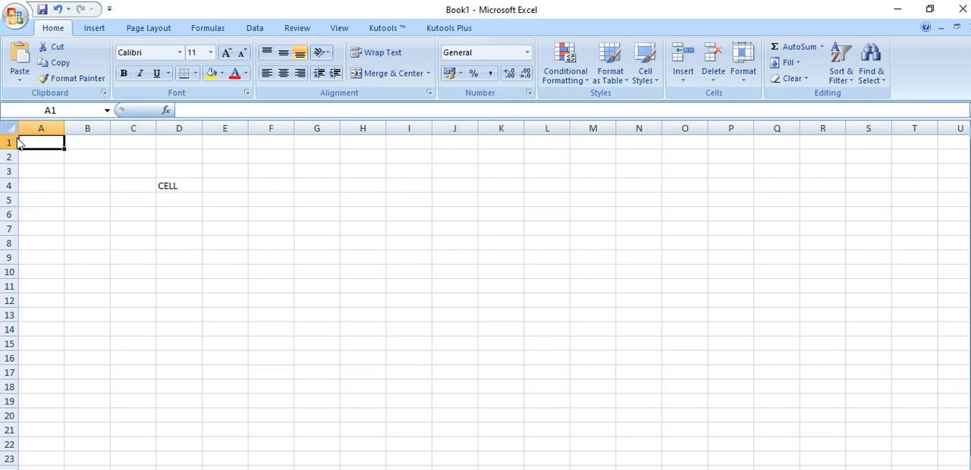
left_click(235, 126)
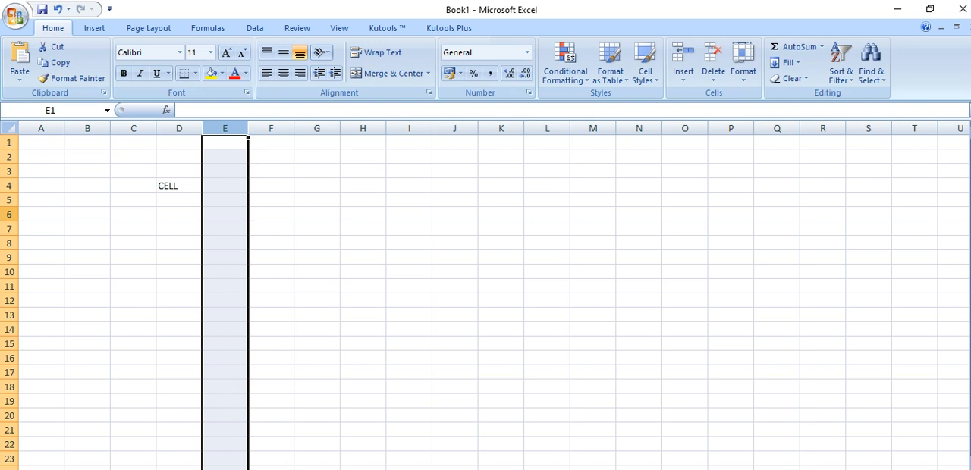
left_click(9, 215)
left_click(229, 213)
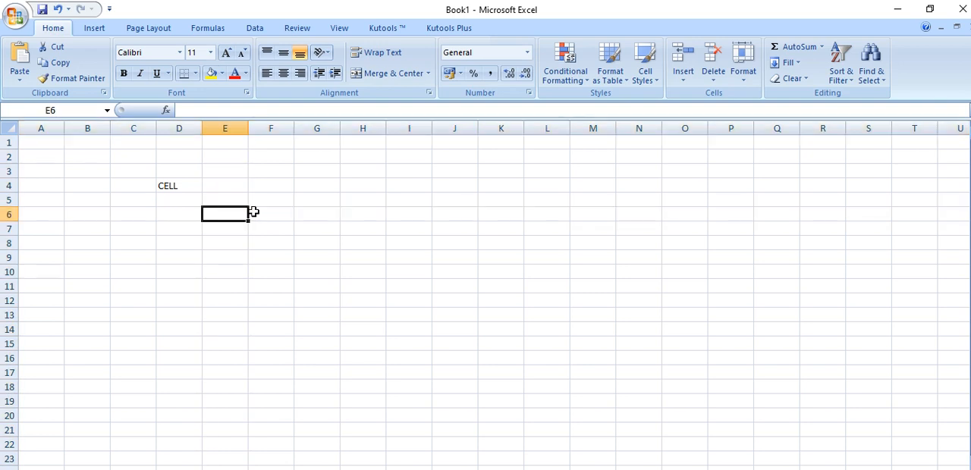
Select cells G6 and B7 in turn, enter the text RAM in cell I17, and reselect that cell
left_click(320, 213)
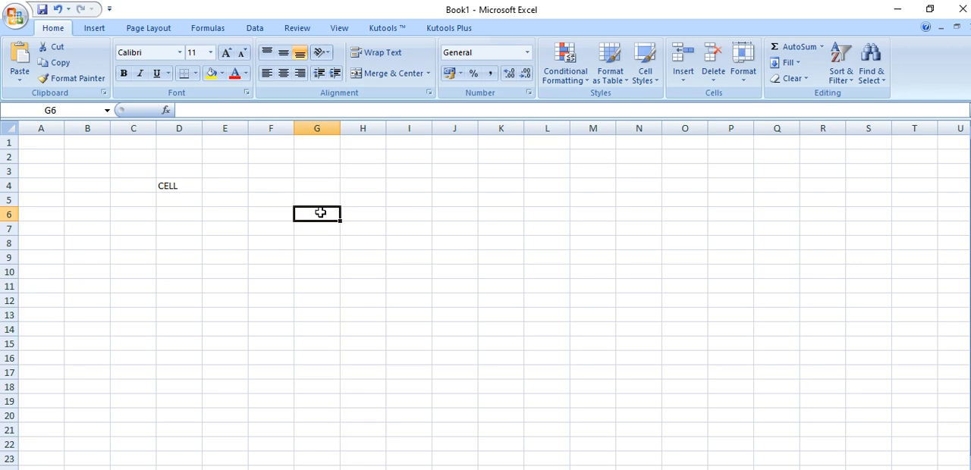
left_click(95, 224)
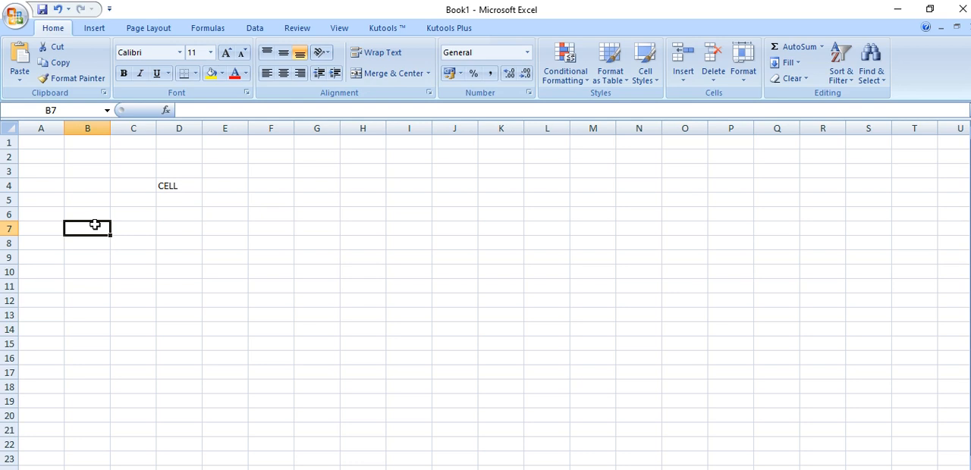
left_click(410, 372)
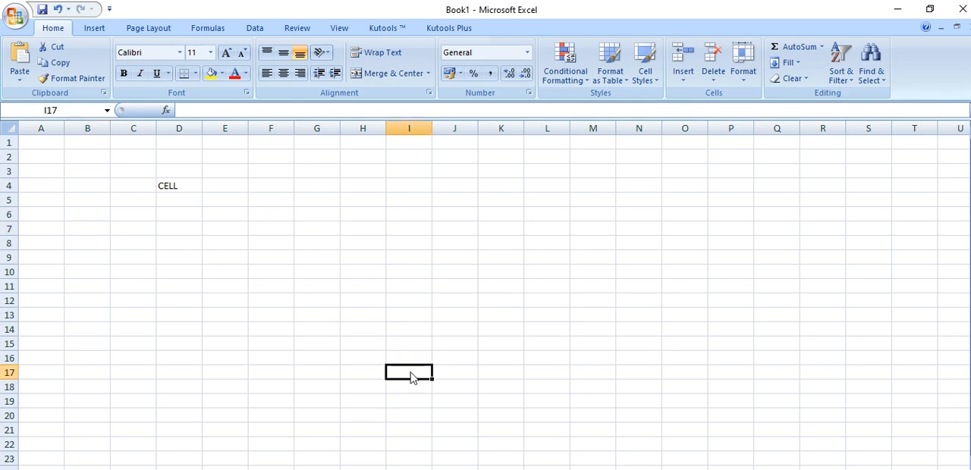
type("RAM")
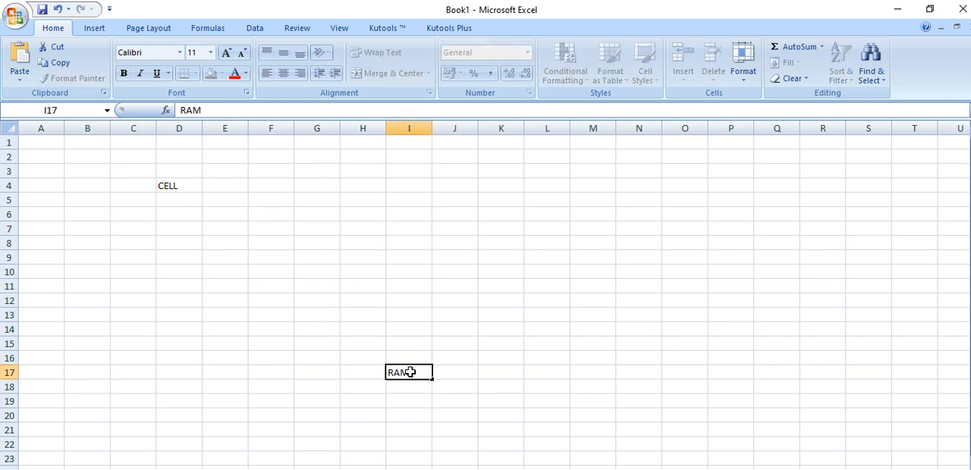
key("Return")
left_click(427, 372)
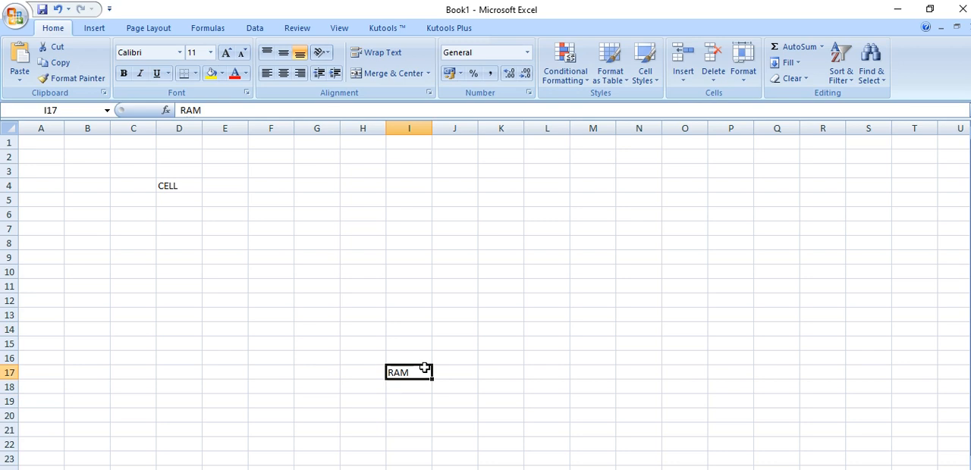
Trace cell I17 to its reference by highlighting column I and row 17, and select the cell where they meet
left_click(409, 128)
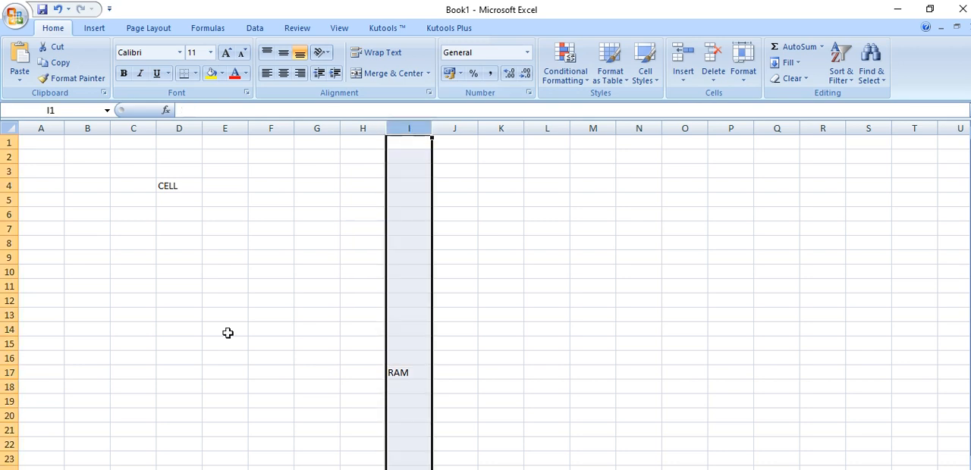
left_click(9, 373)
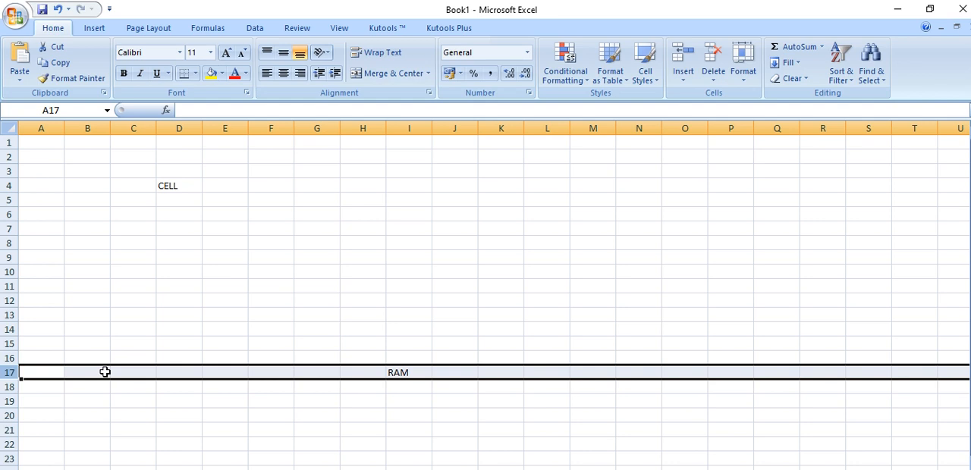
left_click(414, 372)
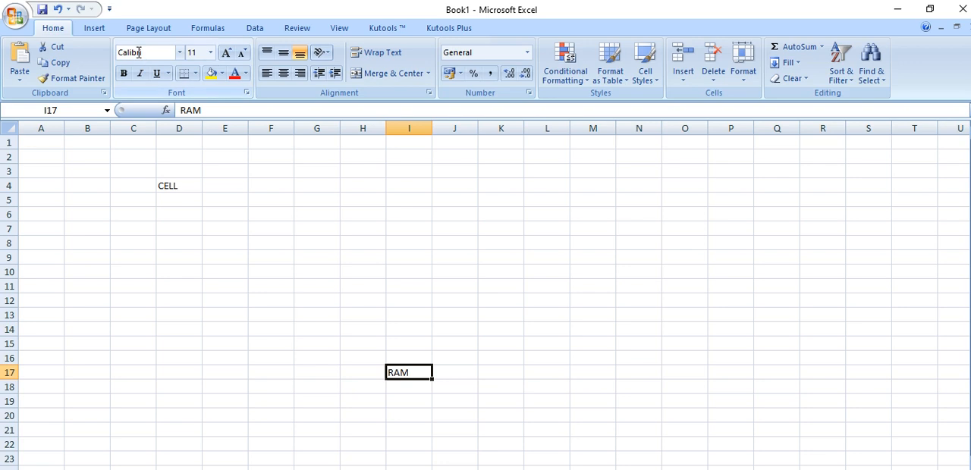
Enter the text FORMULA BAR in cell H11 by writing it in the formula bar
left_click(351, 282)
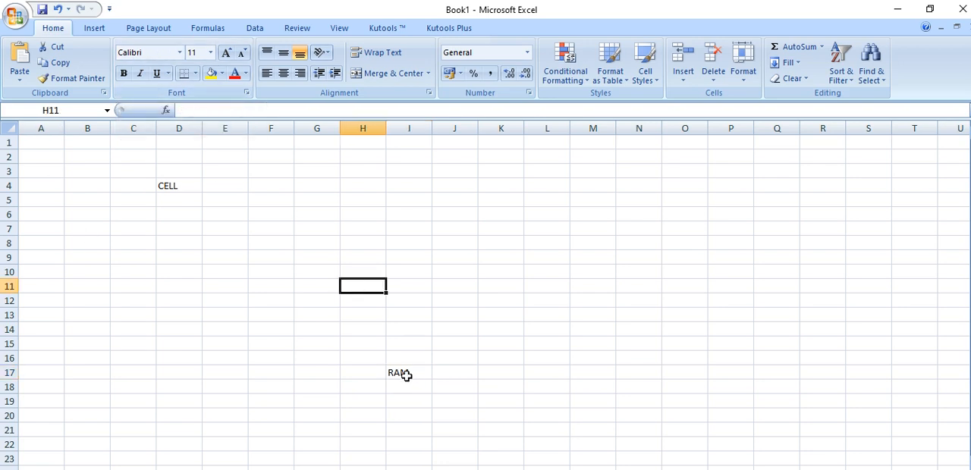
left_click(219, 108)
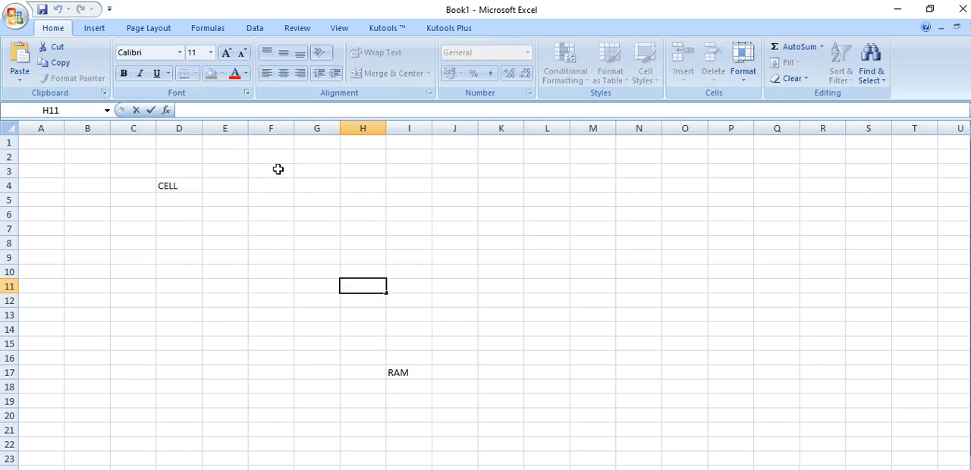
type("FORMULA BAR")
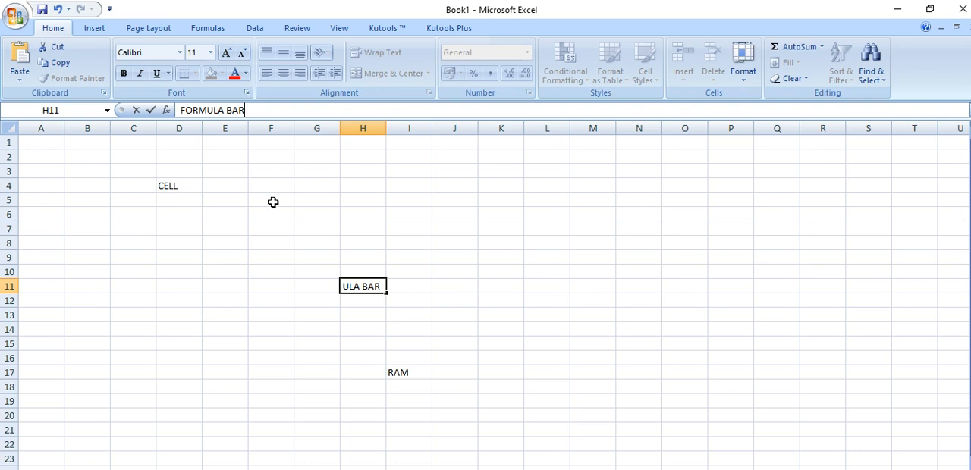
left_click(271, 202)
Compare the formula bar contents for the text cells H11, D4 and I17 by selecting each in turn
left_click(360, 291)
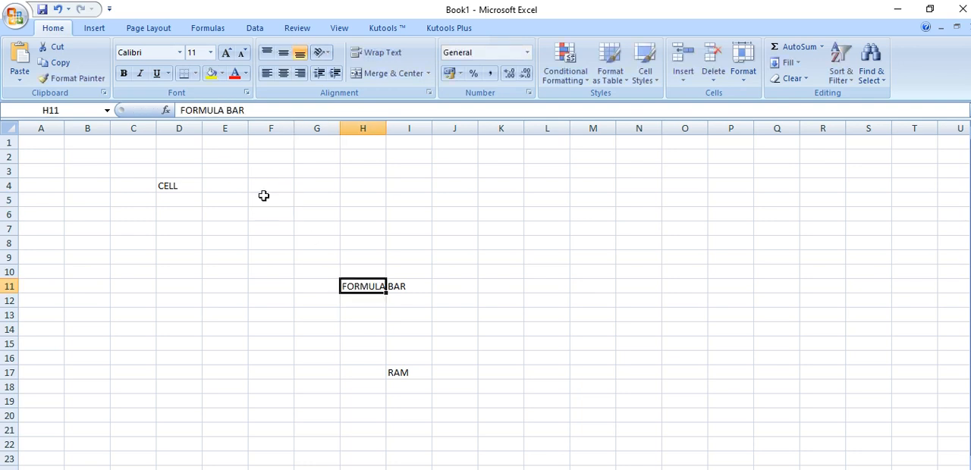
left_click(183, 180)
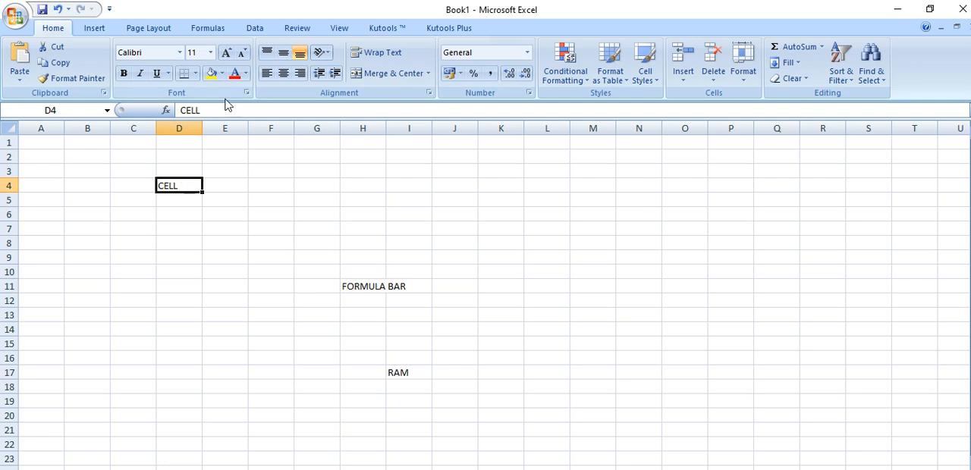
left_click(396, 373)
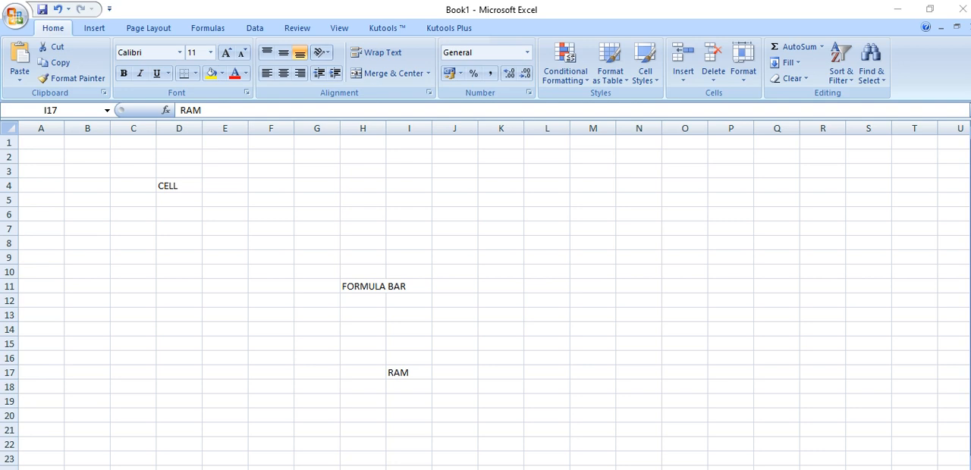
Switch to the Google Meet call in the browser, resume presenting the screen, and return to the Excel workbook
mouse_move(547, 469)
left_click(462, 462)
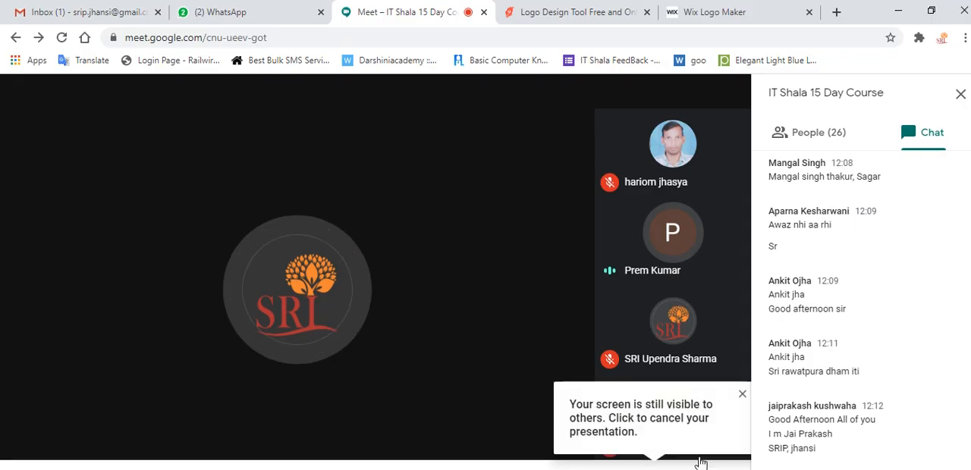
left_click(667, 465)
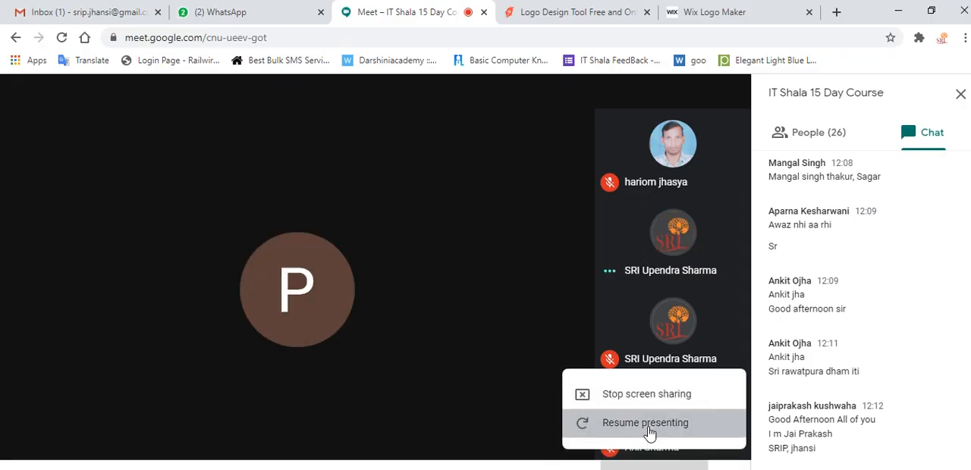
left_click(649, 430)
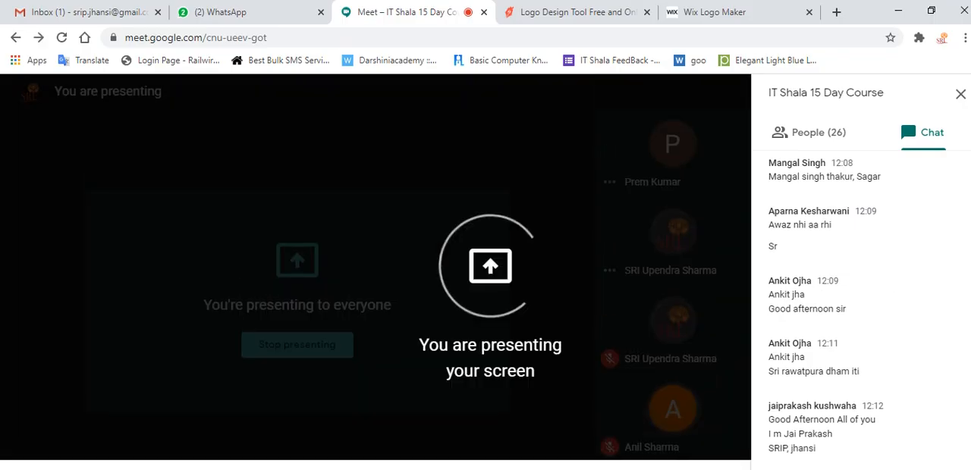
mouse_move(581, 469)
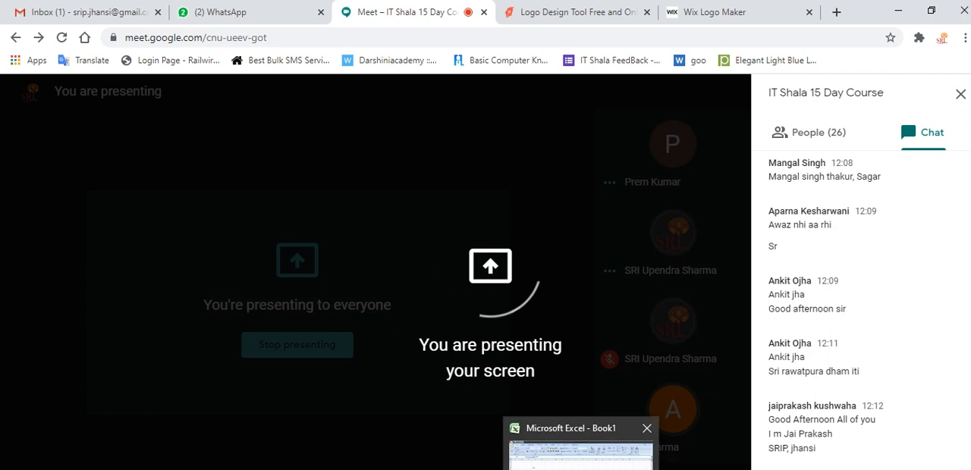
left_click(581, 455)
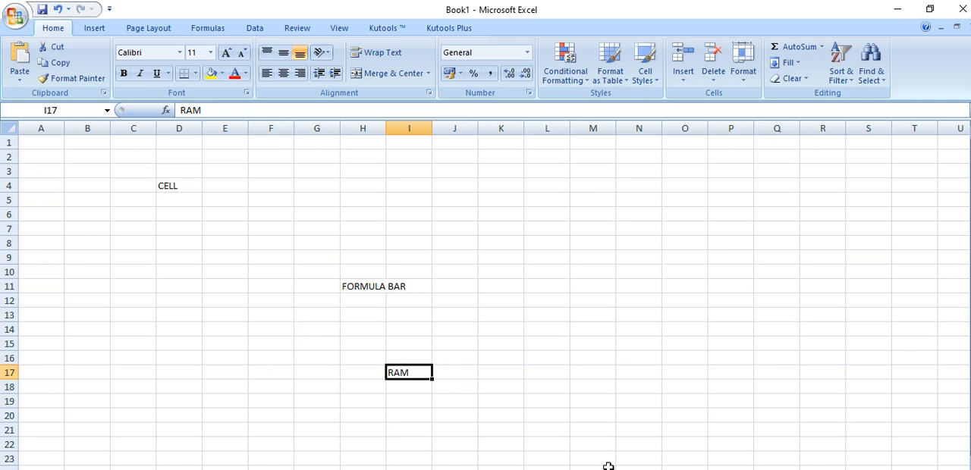
Select cells D4, H11, K15 and H13 in turn, then highlight the range A1:L20 and release it by selecting F13
left_click(181, 183)
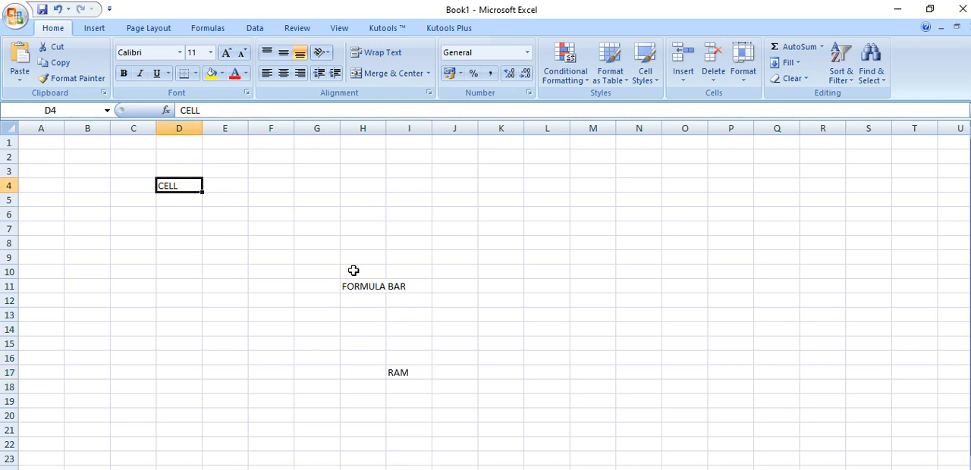
left_click(371, 292)
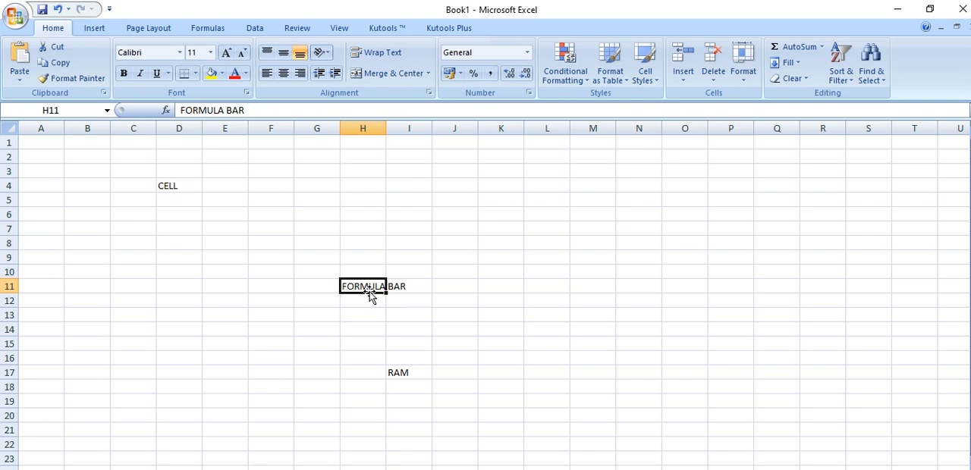
left_click(494, 340)
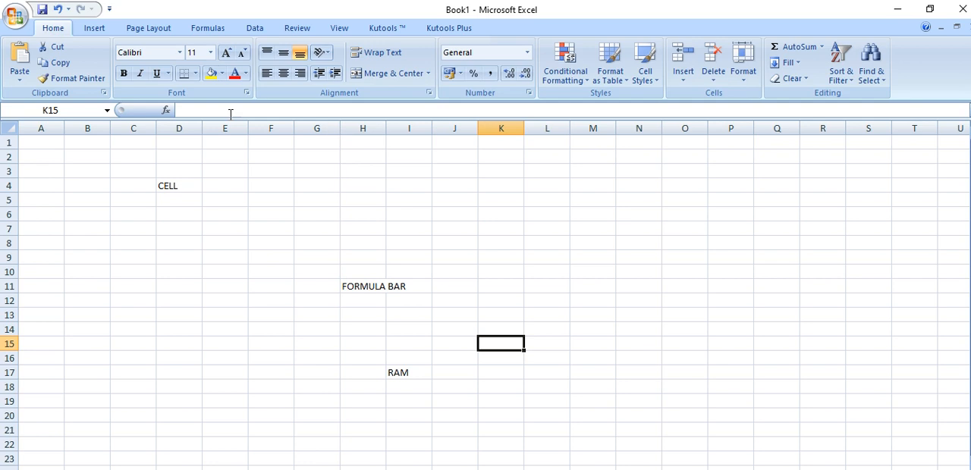
left_click(343, 314)
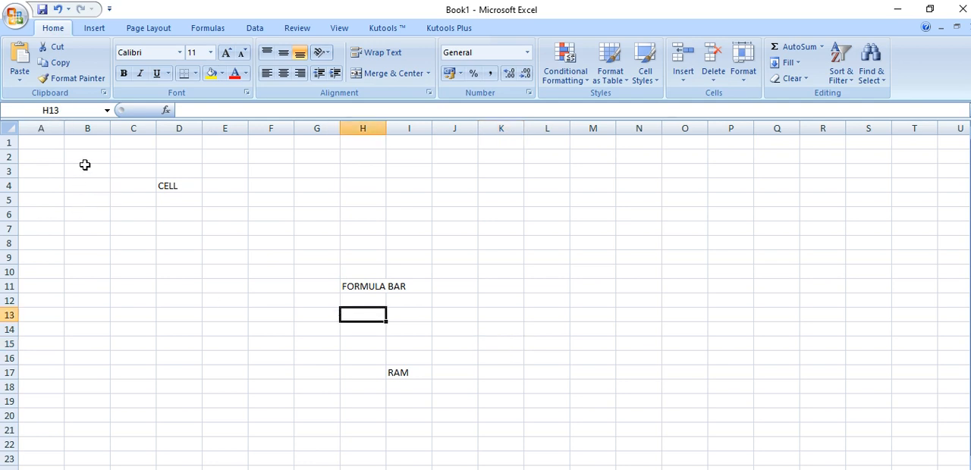
mouse_move(47, 144)
left_mouse_down()
mouse_move(757, 393)
mouse_move(557, 407)
mouse_move(554, 426)
left_mouse_up()
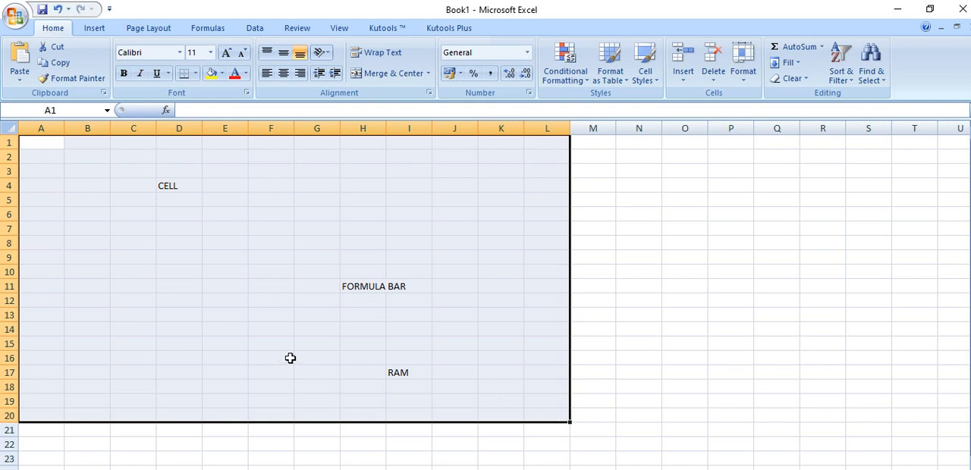
left_click(251, 321)
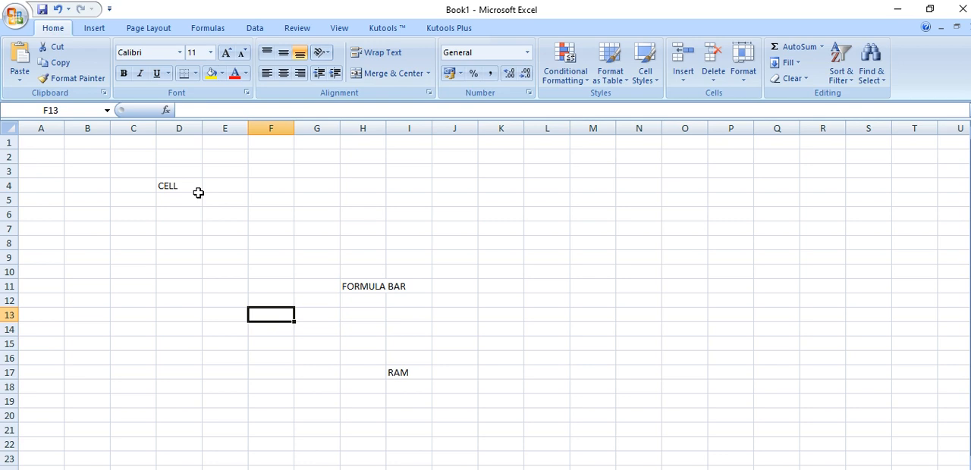
Clear all the sample text from the range D3:M22
left_click_drag(157, 171, 568, 445)
key("Delete")
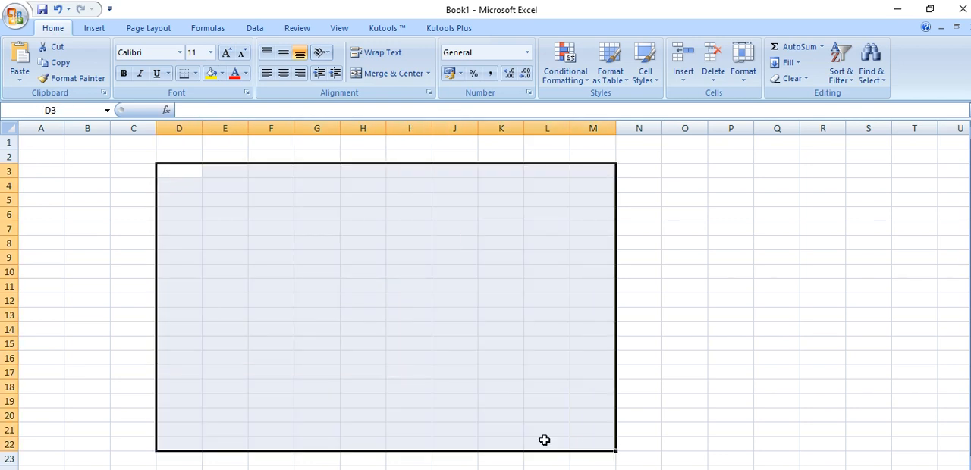
Enter the column headings SN, NaME, F and M across cells B3 to E3
left_click(84, 168)
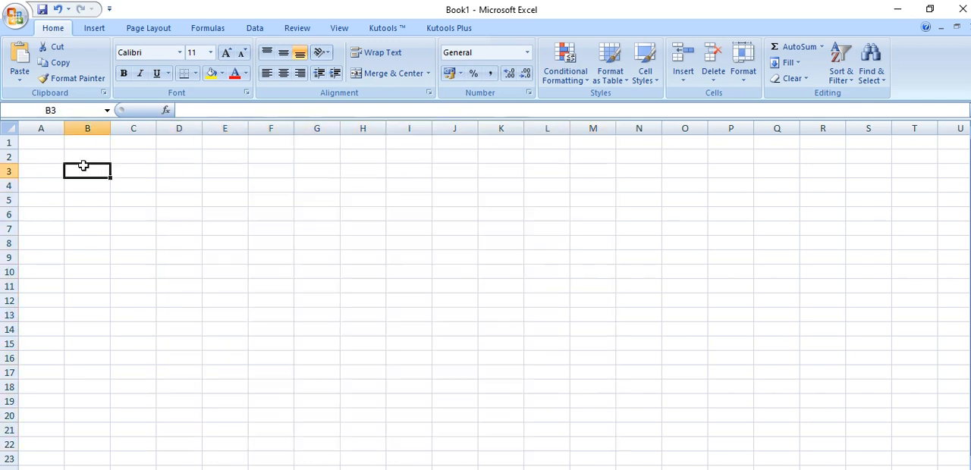
type("SN")
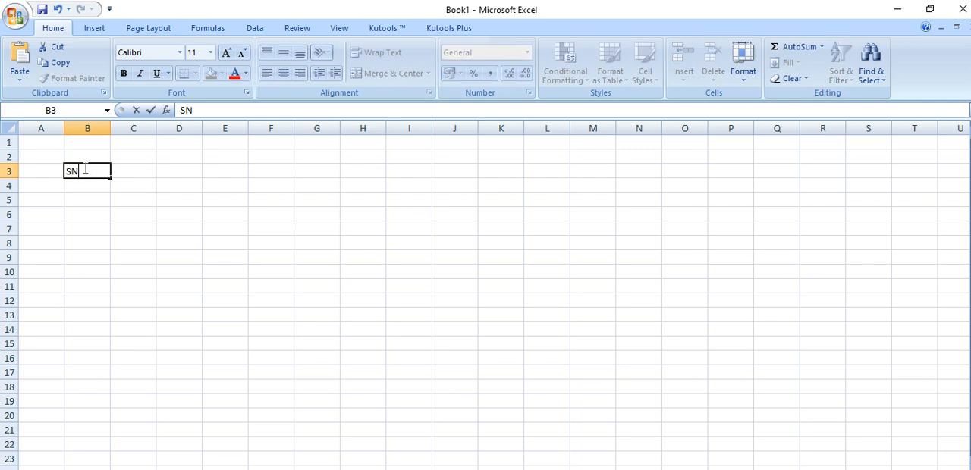
key("Tab")
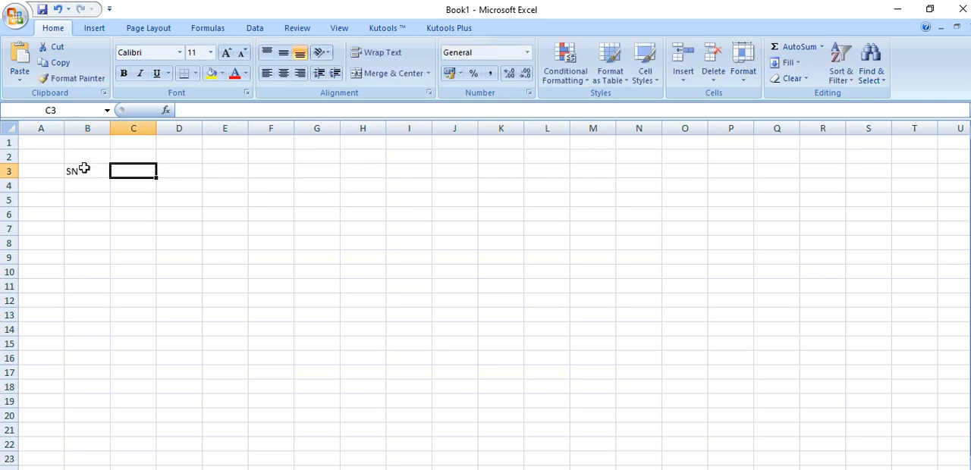
type("NaME")
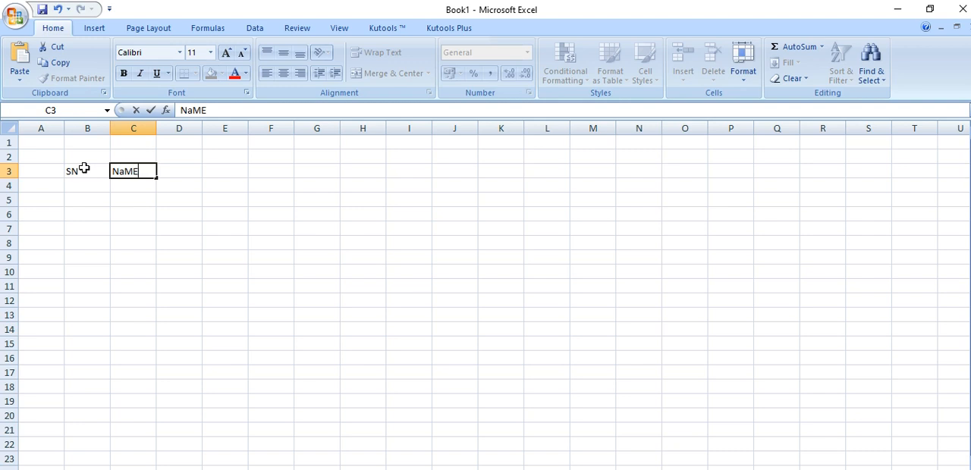
key("Tab")
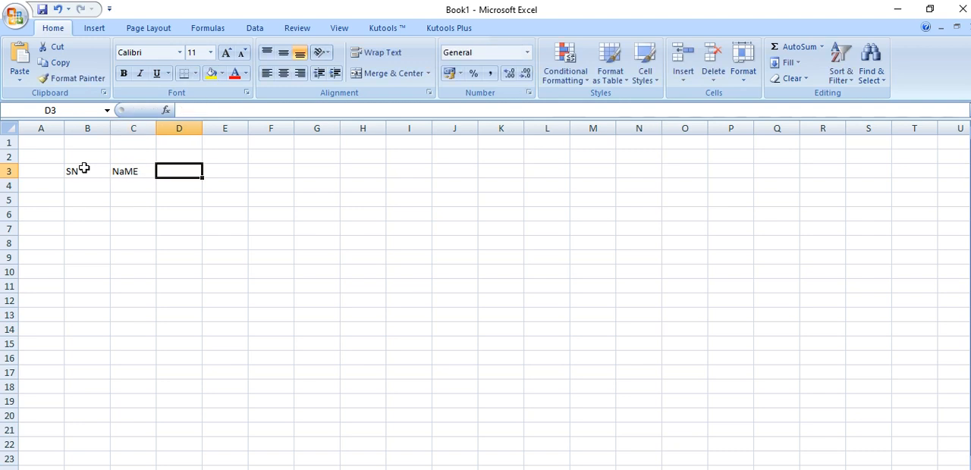
type("F")
key("Tab")
type("M")
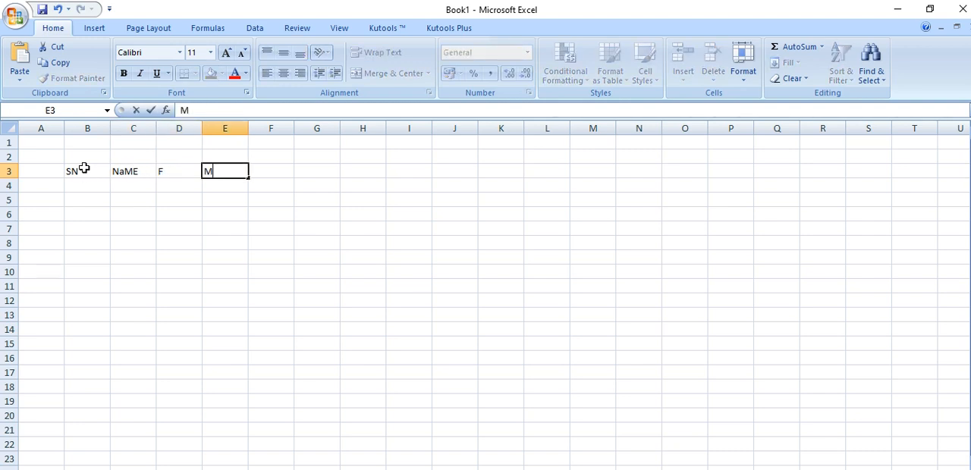
key("Tab")
Fill cells B4 to B6 under the SN heading with 1, 2 and 2
left_click(96, 195)
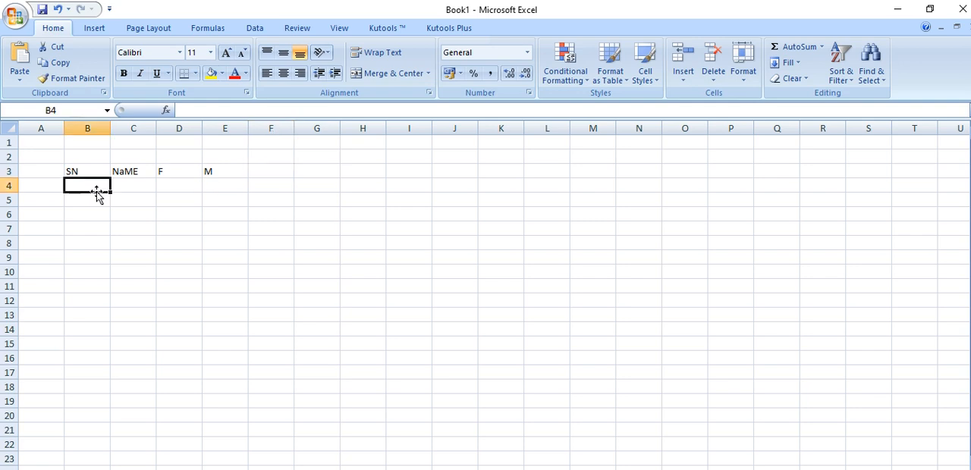
type("1")
key("Return")
type("2")
key("Return")
type("2")
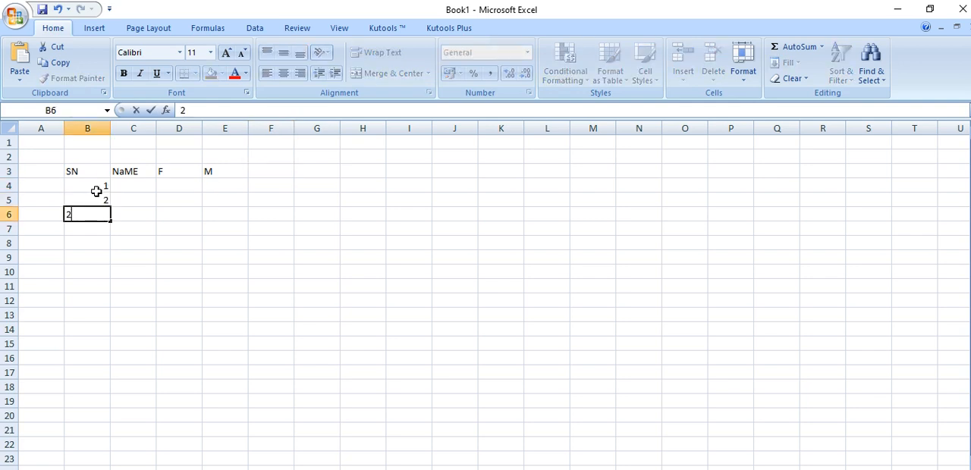
key("Tab")
Enter 1452 in cell C4 and 3641 in cell D4
key("Up")
key("Up")
type("1452")
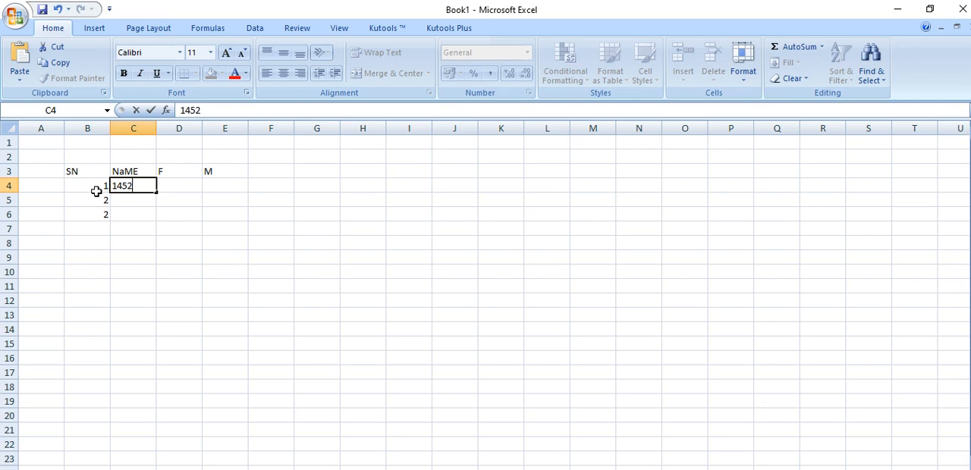
key("Tab")
type("3641")
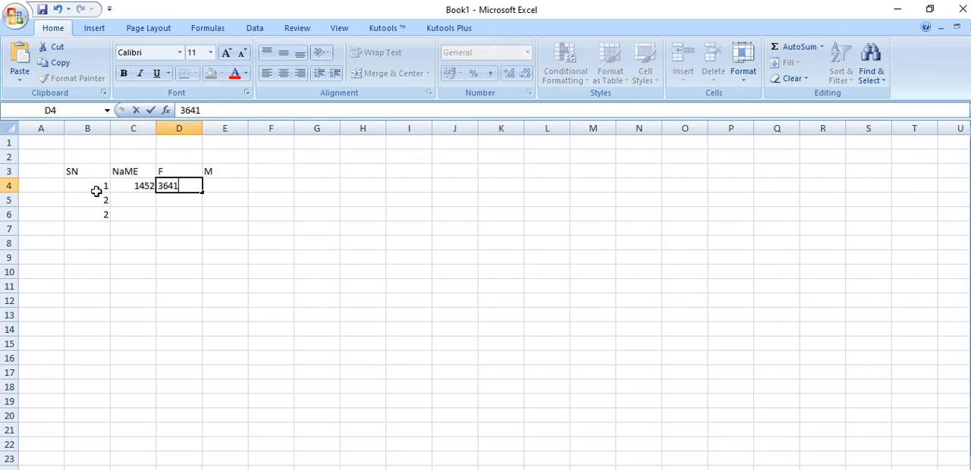
key("Tab")
Fill the next two rows with 14485 in C5, 214 in D5, 7895 in C6 and 32568 in D6
key("Down")
key("Left")
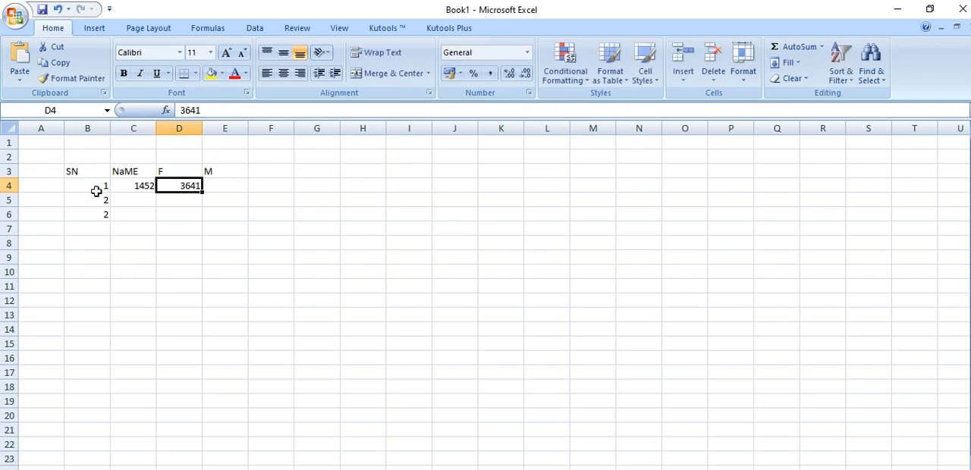
type("214")
key("Left")
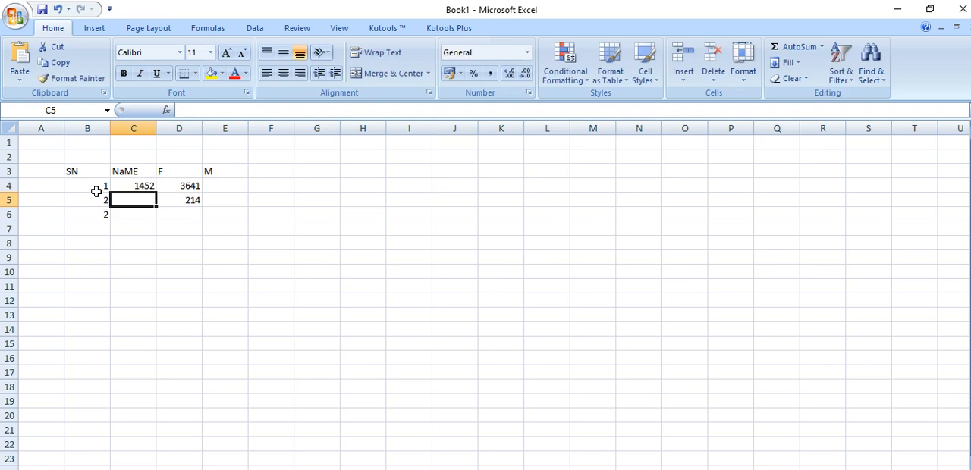
type("14485")
key("Down")
key("Right")
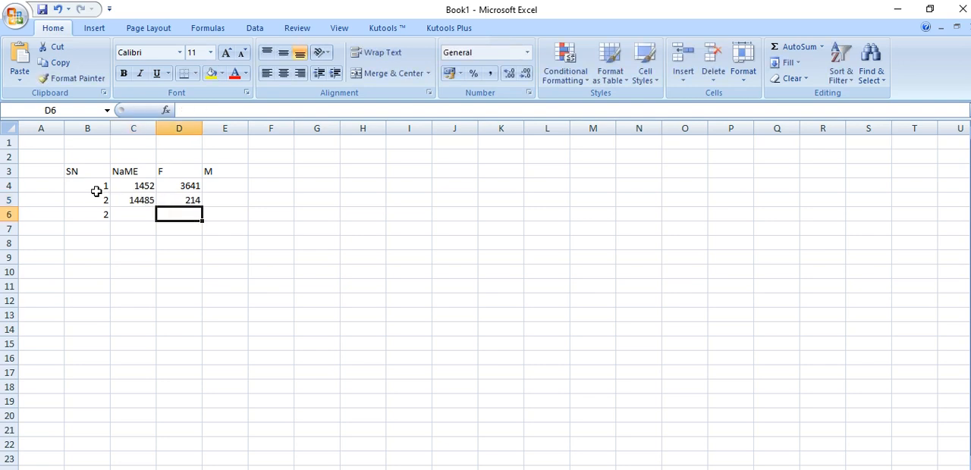
type("32568")
key("Left")
type("7895")
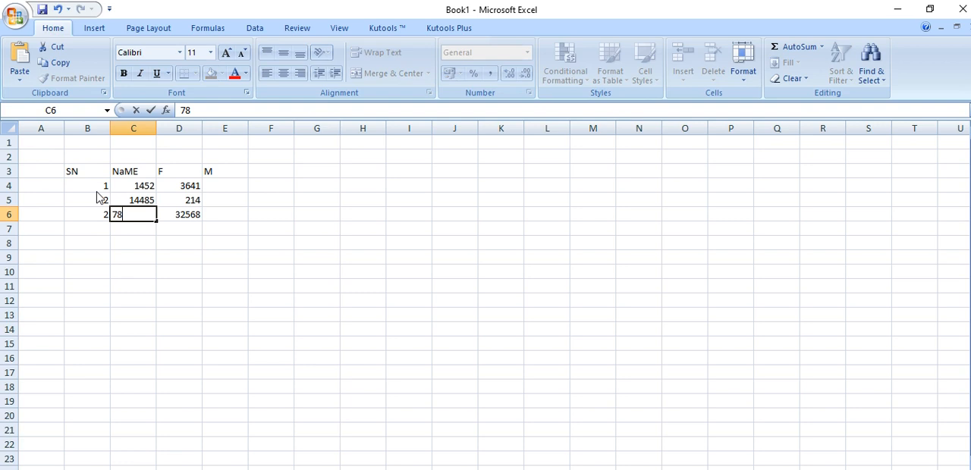
Fill the M column with 445 in E4, 1524 in E5 and 12 in E6
key("Right")
key("Right")
type("12")
key("Up")
type("1524")
key("Up")
type("445")
left_click(173, 319)
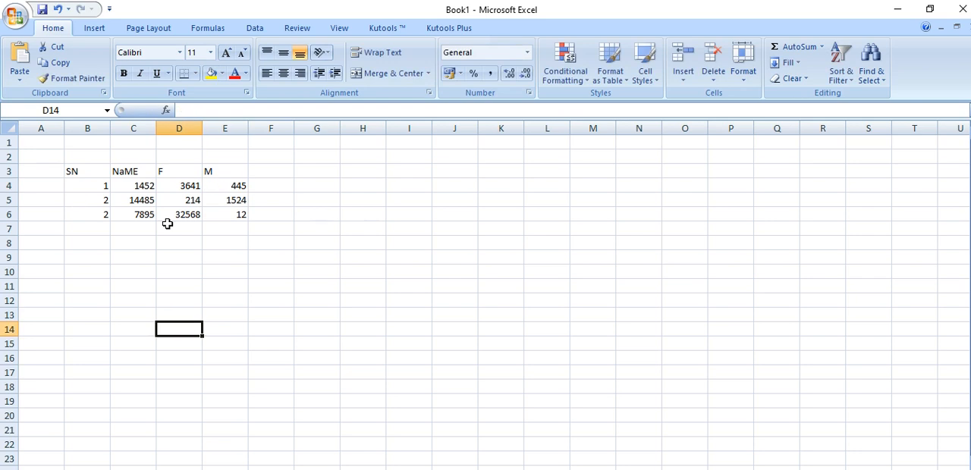
Try left, centre and right alignment on the table B3:E6, finishing with left alignment and vertical middle alignment
left_click(78, 171)
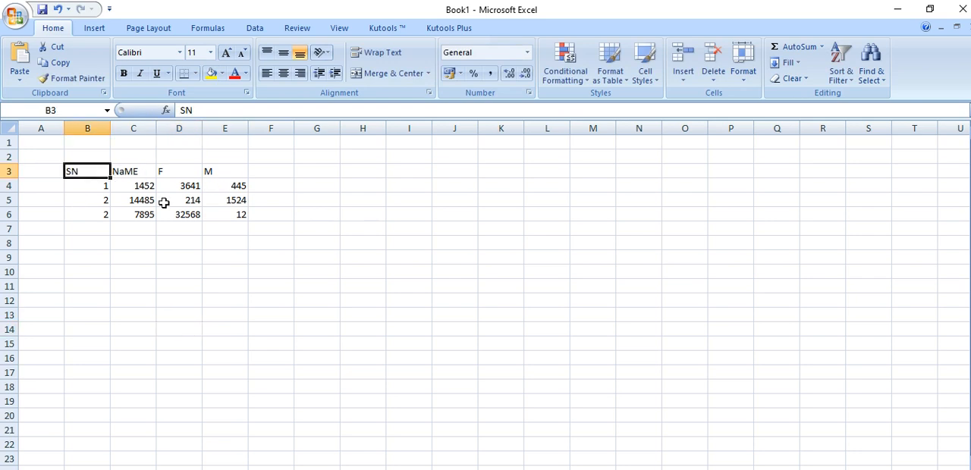
left_click(271, 299)
left_click_drag(219, 212, 83, 176)
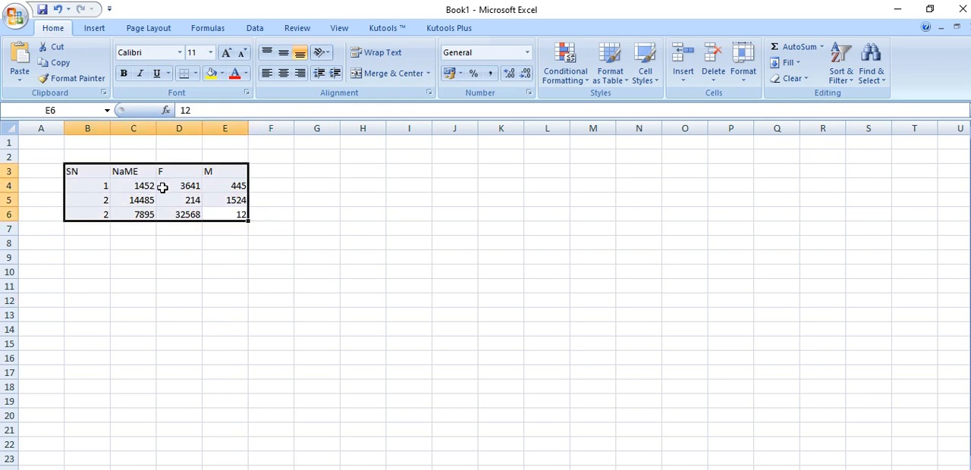
left_click(267, 76)
left_click(283, 74)
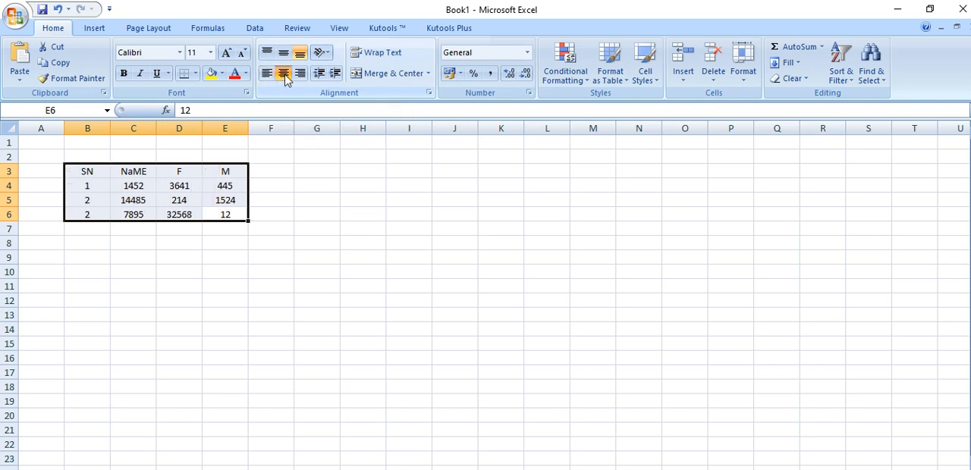
left_click(305, 76)
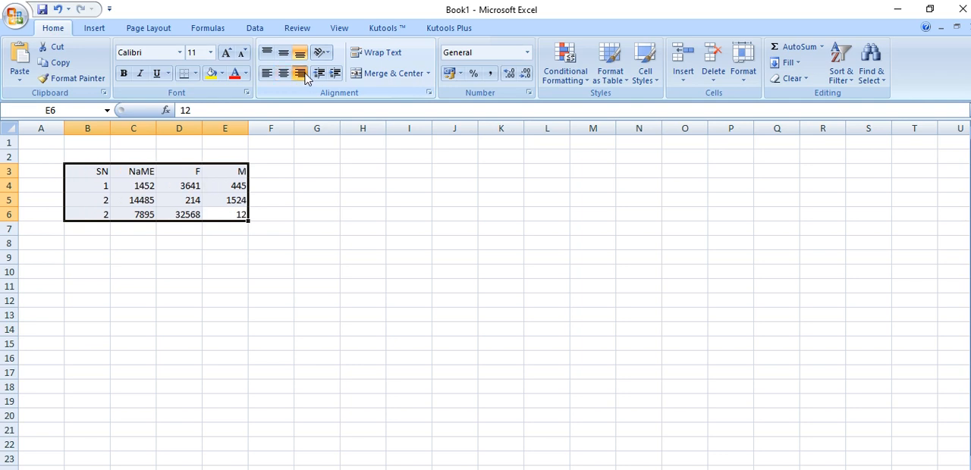
left_click(284, 74)
left_click(283, 55)
left_click(266, 74)
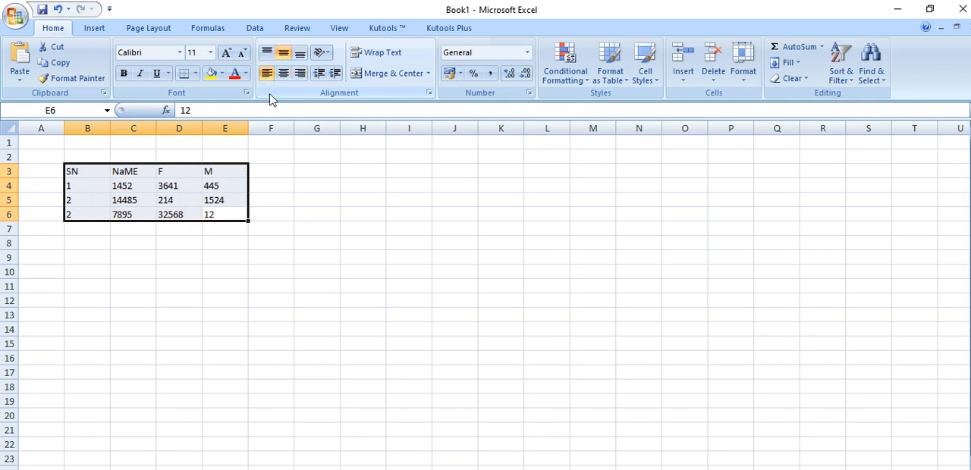
left_click(309, 203)
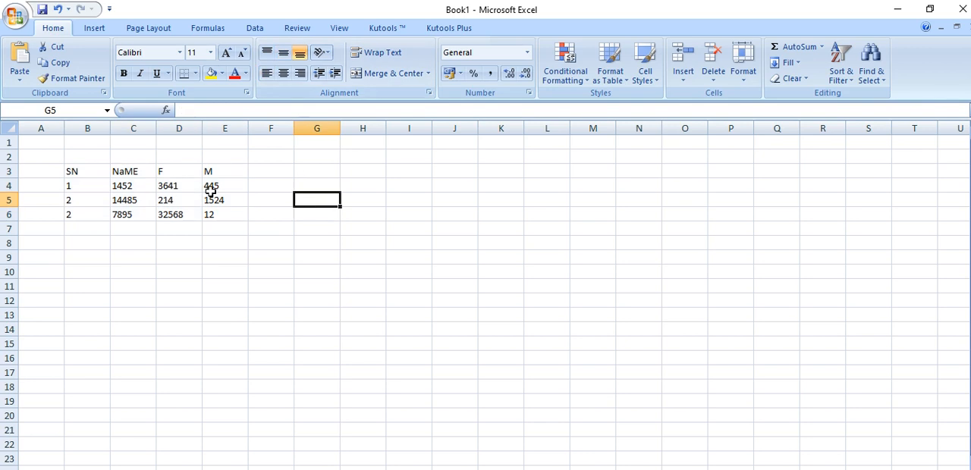
Increase the height of row 4 and widen column B
left_click_drag(15, 194, 8, 232)
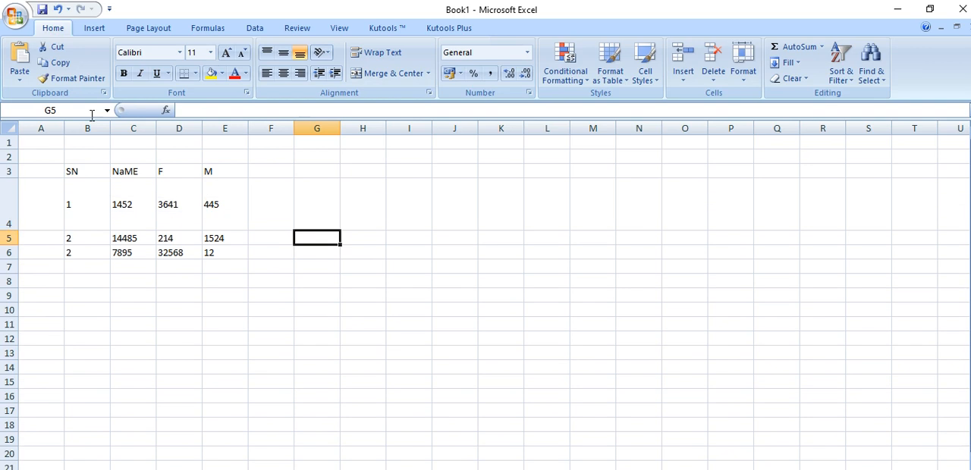
left_click_drag(110, 129, 180, 131)
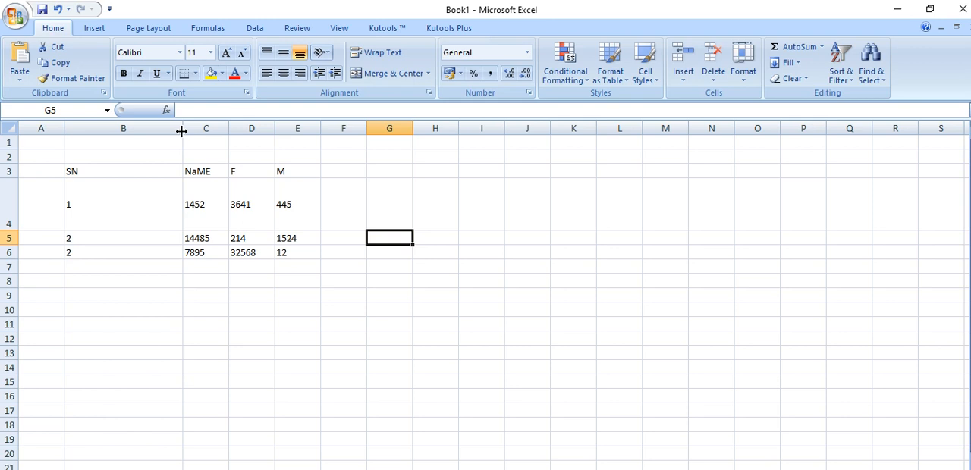
left_click(131, 204)
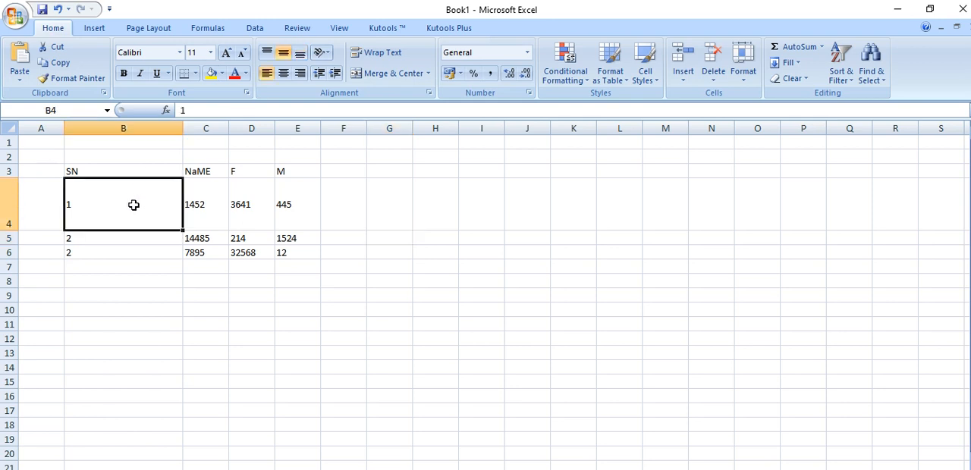
Try the top, middle and bottom alignments and the left, centre and right alignments on cell C4
left_click(194, 206)
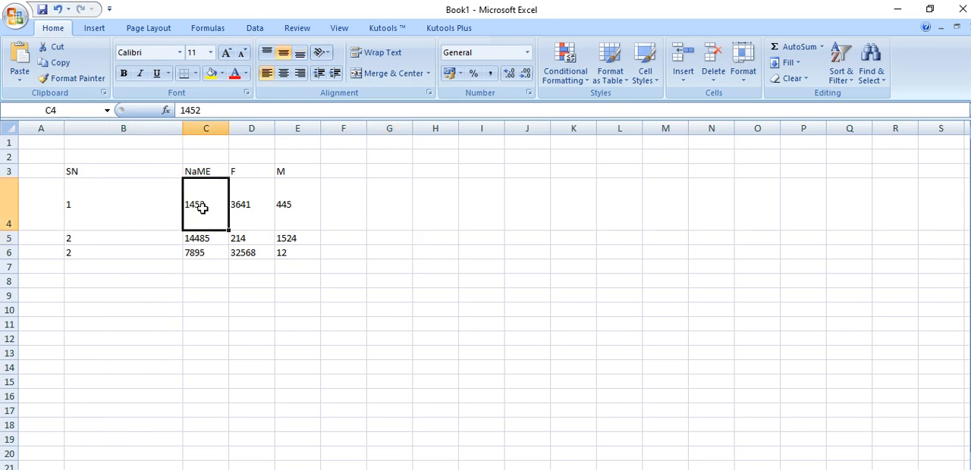
left_click(267, 52)
left_click(283, 53)
left_click(301, 57)
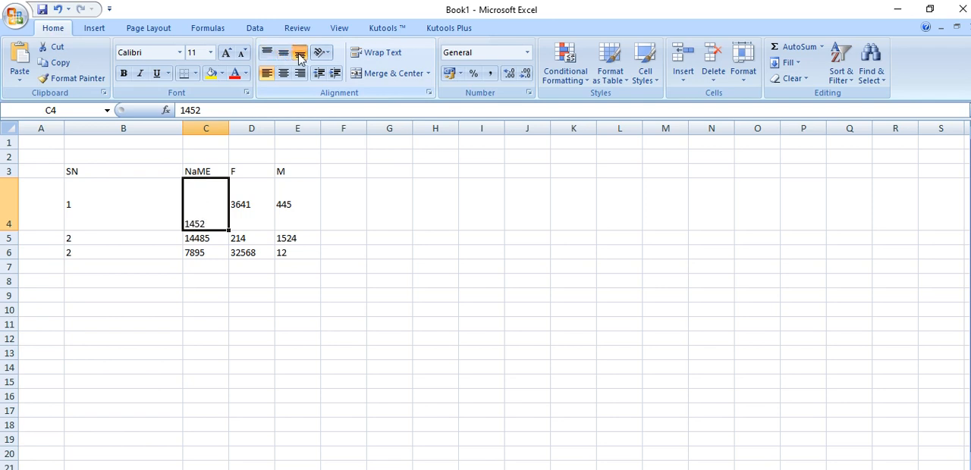
left_click(267, 73)
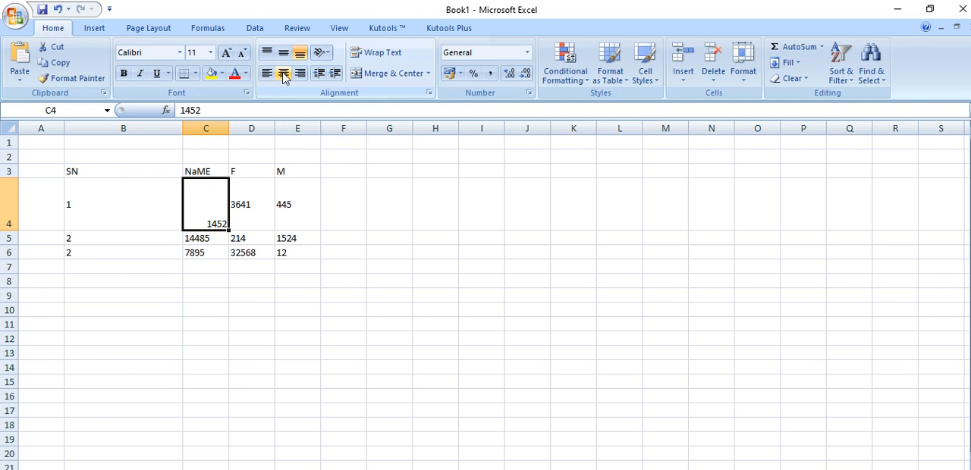
left_click(267, 74)
left_click(285, 76)
left_click(302, 76)
Cycle cell C4 through the vertical and horizontal alignments again, ending with the text bottom-aligned and right-aligned
left_click(267, 55)
left_click(284, 54)
left_click(299, 55)
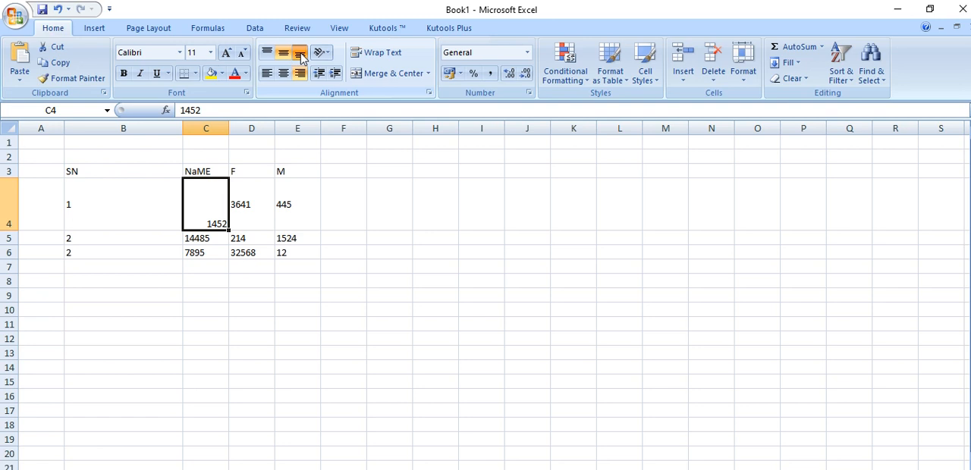
left_click(268, 73)
left_click(286, 78)
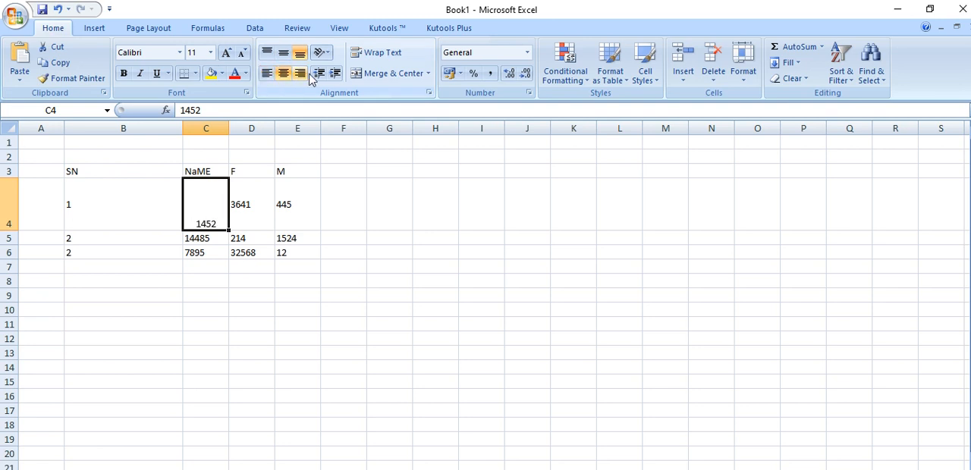
left_click(302, 78)
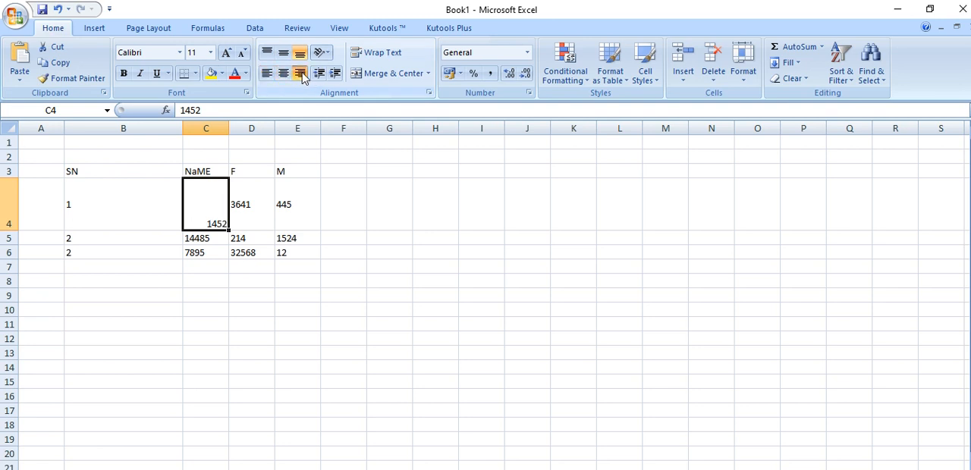
left_click(351, 280)
Change the font of the table B3:E6 to Cambria and its text colour to red
left_click_drag(114, 173, 299, 254)
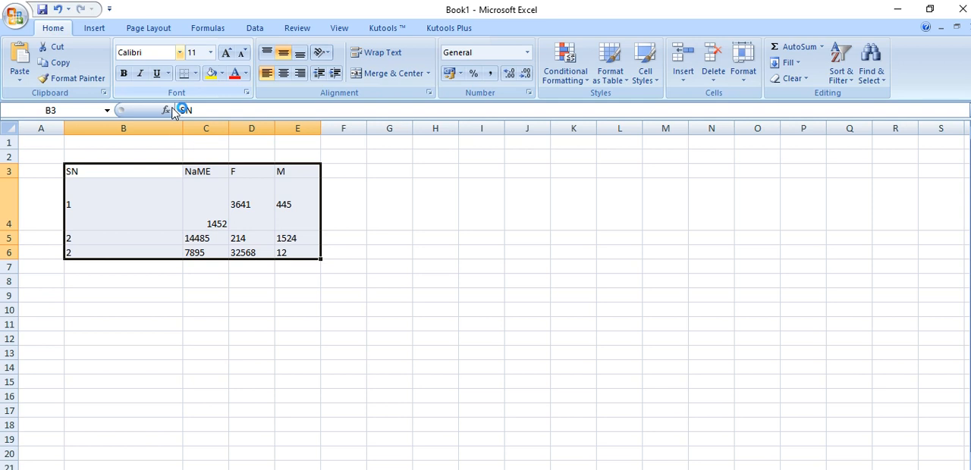
left_click(180, 53)
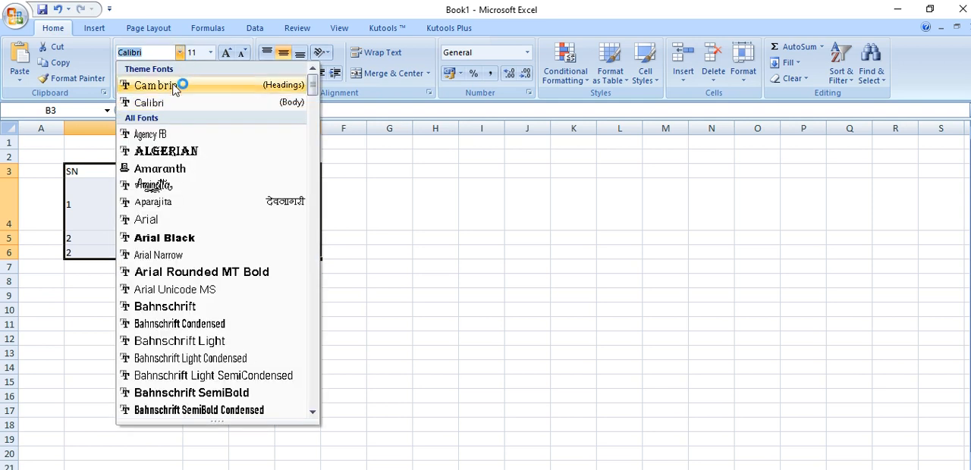
left_click(184, 86)
left_click(235, 73)
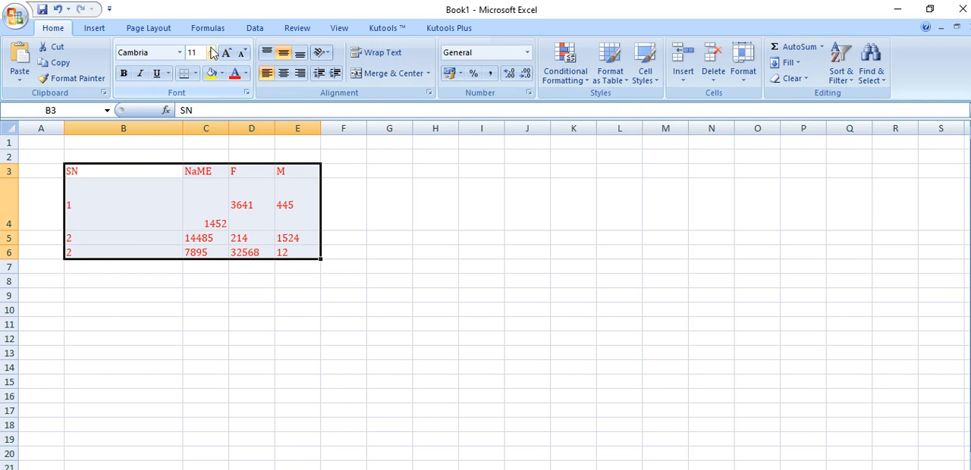
Enlarge the table's font size to 14, and set it back to 11
left_click(226, 53)
left_click(226, 53)
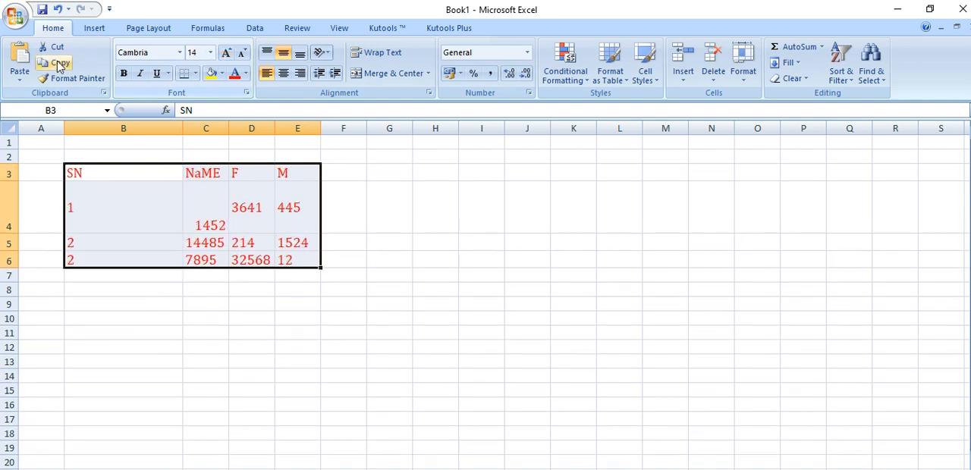
left_click(72, 78)
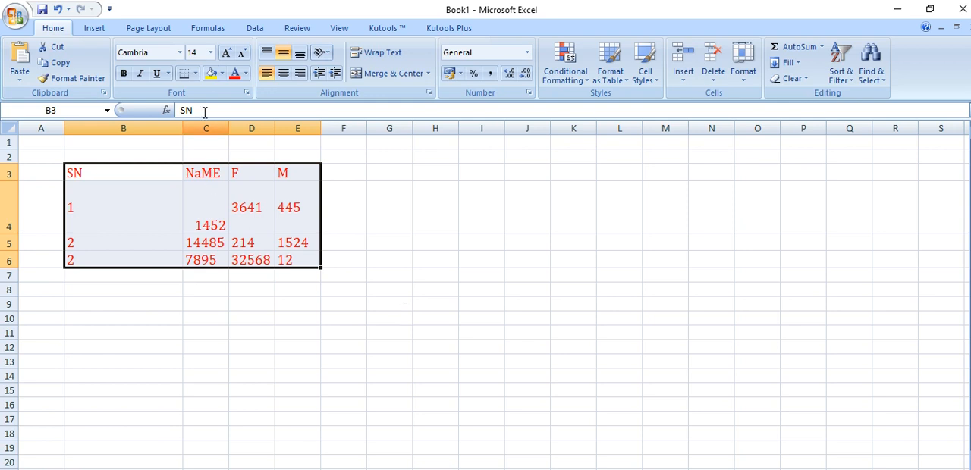
left_click(210, 52)
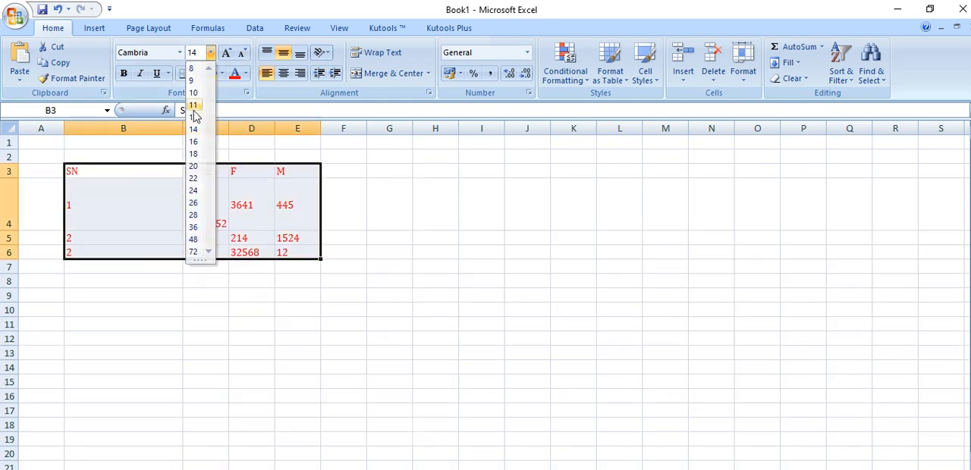
left_click(194, 106)
Left-align the table B3:E6 and middle-align cell C4 vertically
left_click(266, 77)
left_click(267, 77)
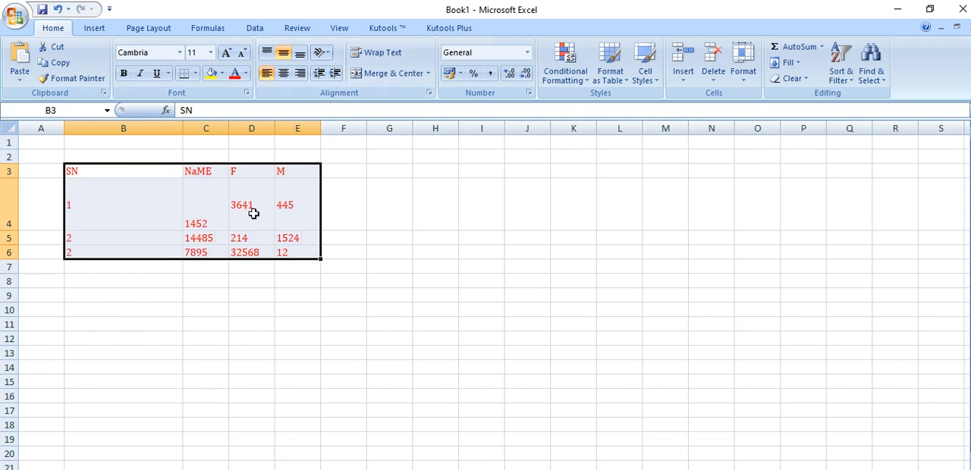
left_click(218, 205)
left_click(283, 54)
left_click(379, 262)
Highlight the whole table range from B3 to E6
left_click(137, 178)
left_click_drag(136, 177, 293, 247)
left_click(371, 371)
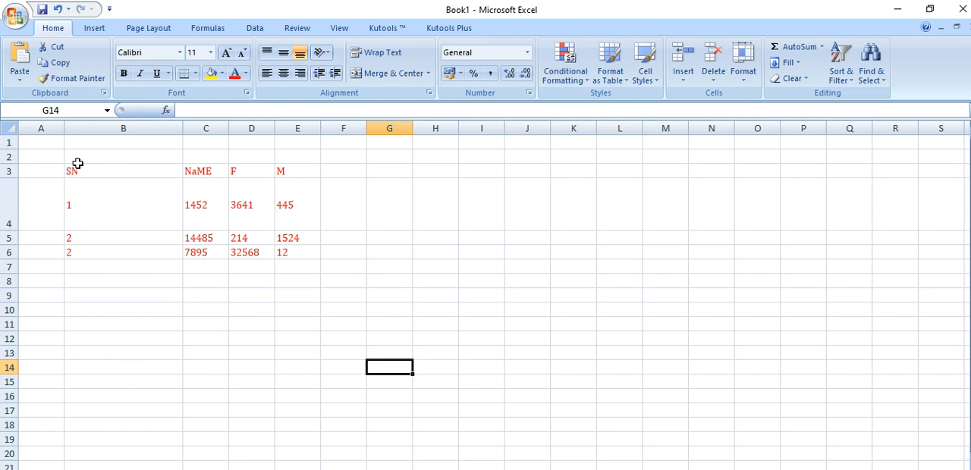
left_click_drag(77, 166, 291, 254)
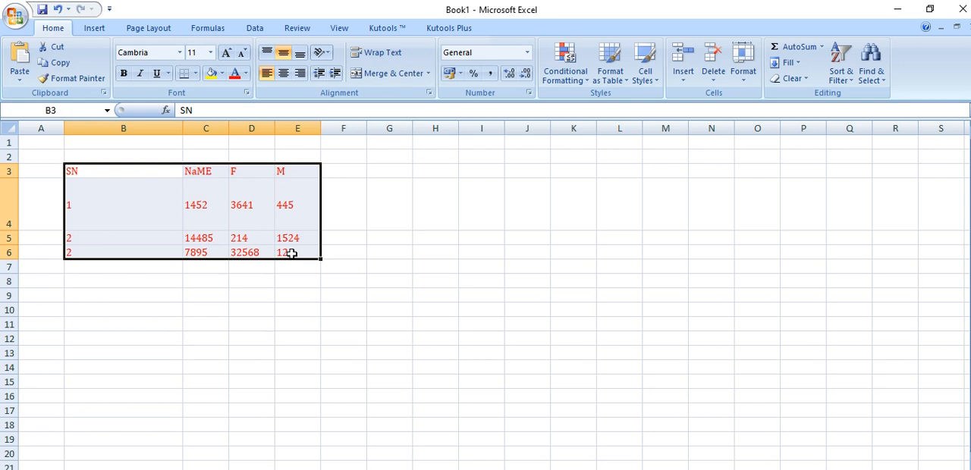
Enter the number 987456321 in cell G4, review that cell and select G5 below it
left_click(392, 204)
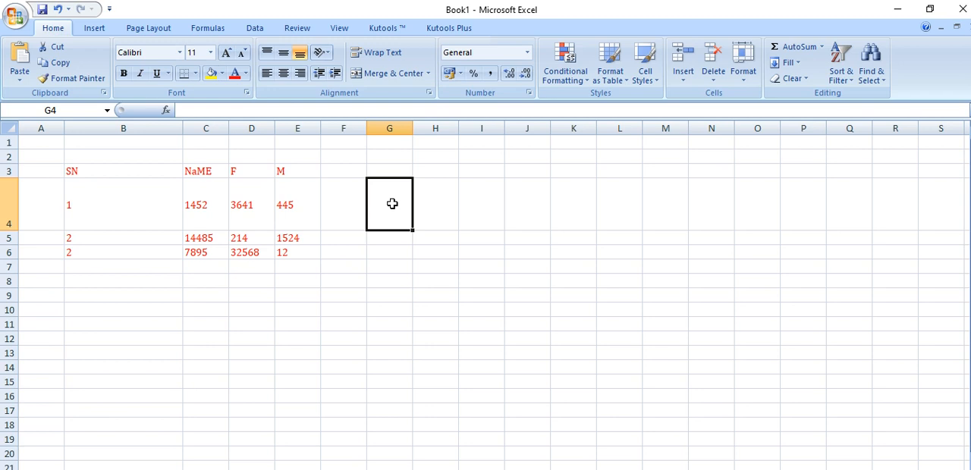
type("987456321")
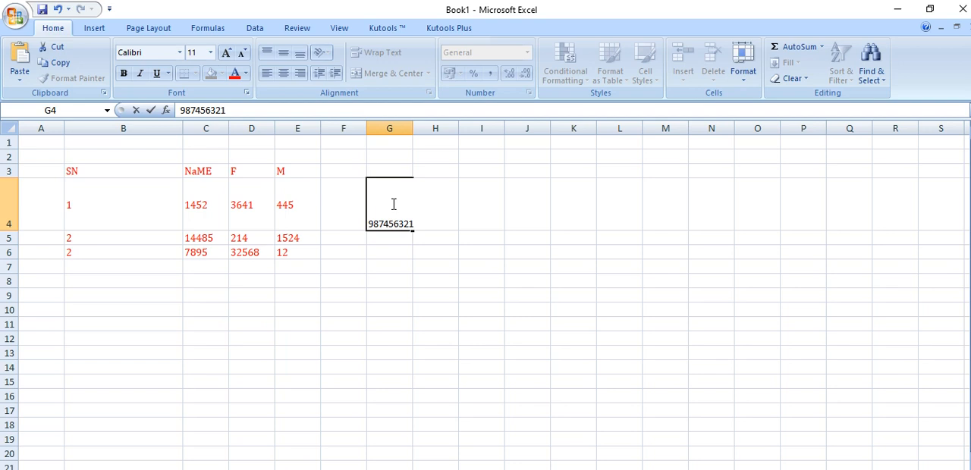
key("Return")
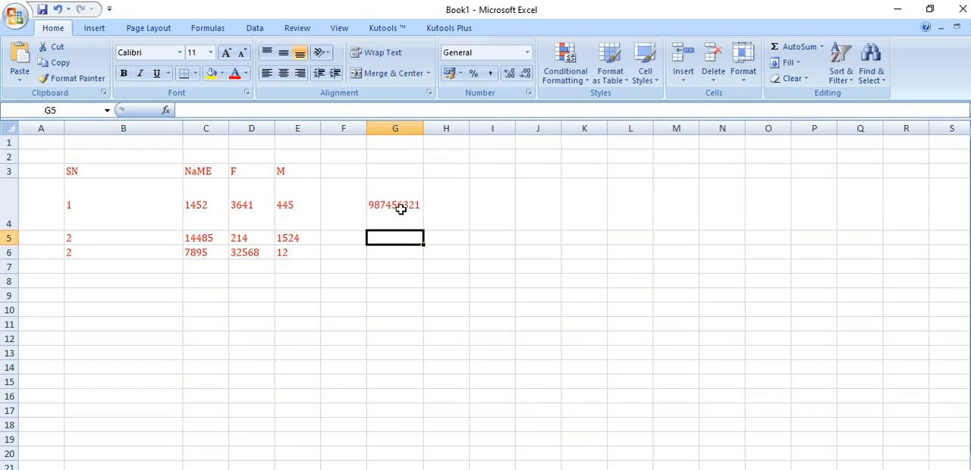
left_click(401, 210)
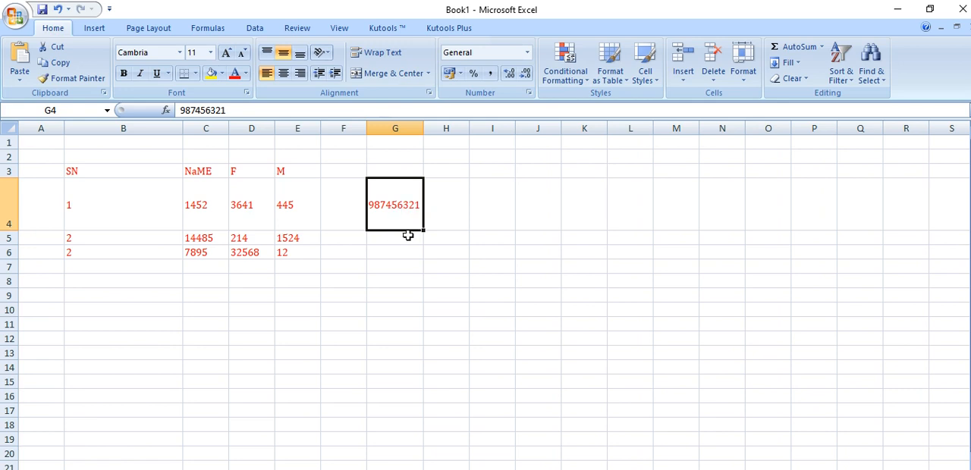
left_click(406, 237)
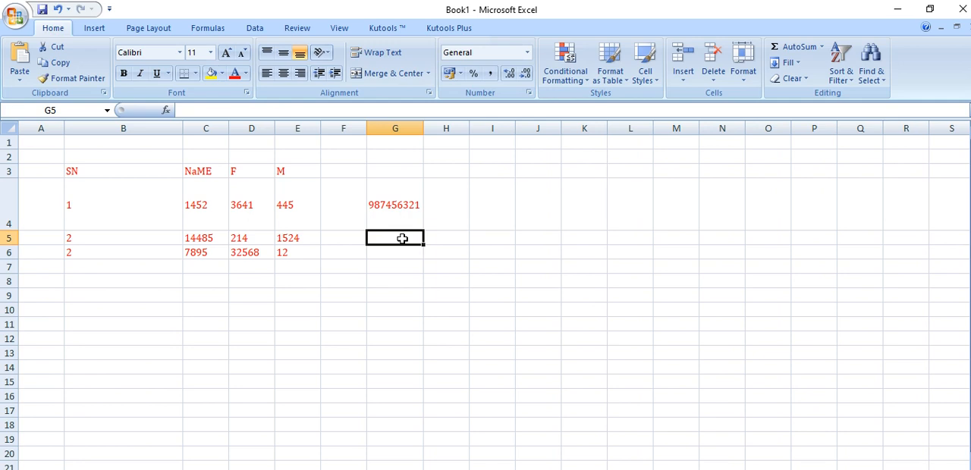
type("123456789")
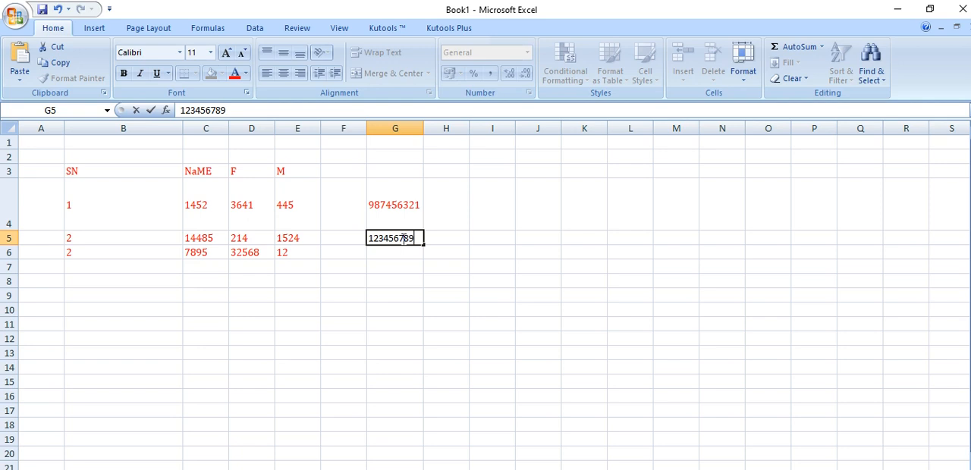
type("0")
key("Return")
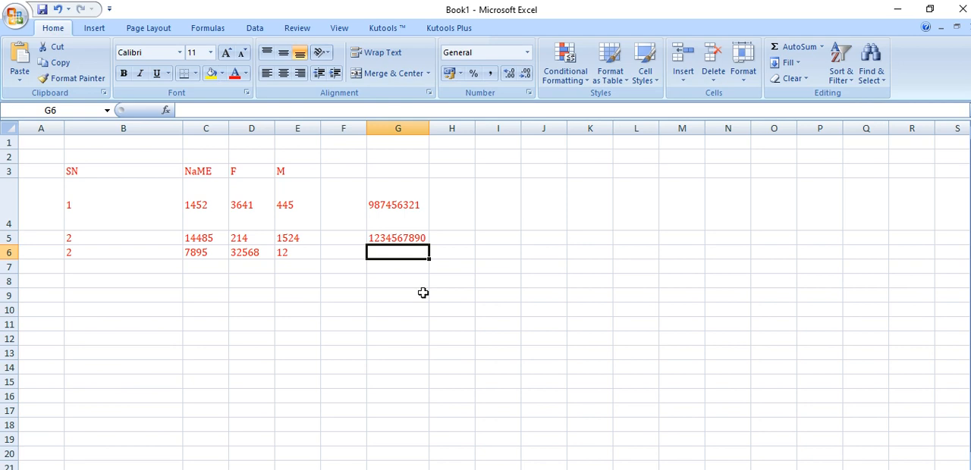
type("12345")
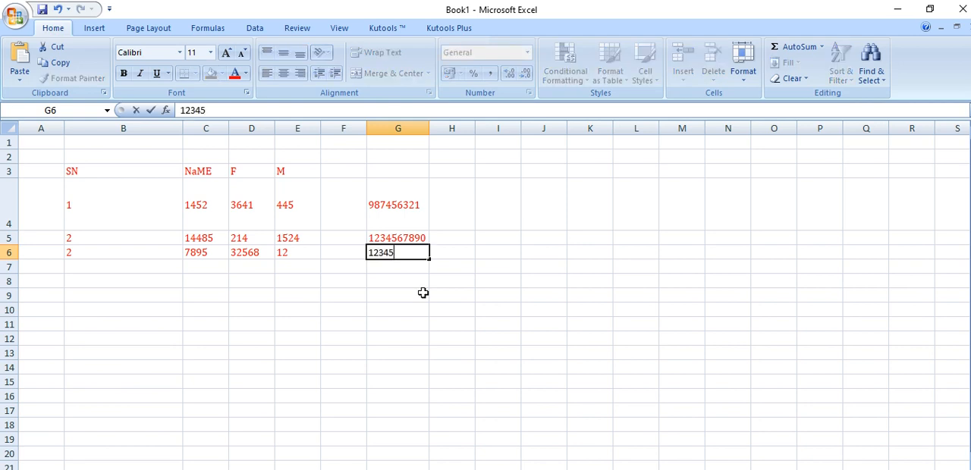
type("678910")
key("Return")
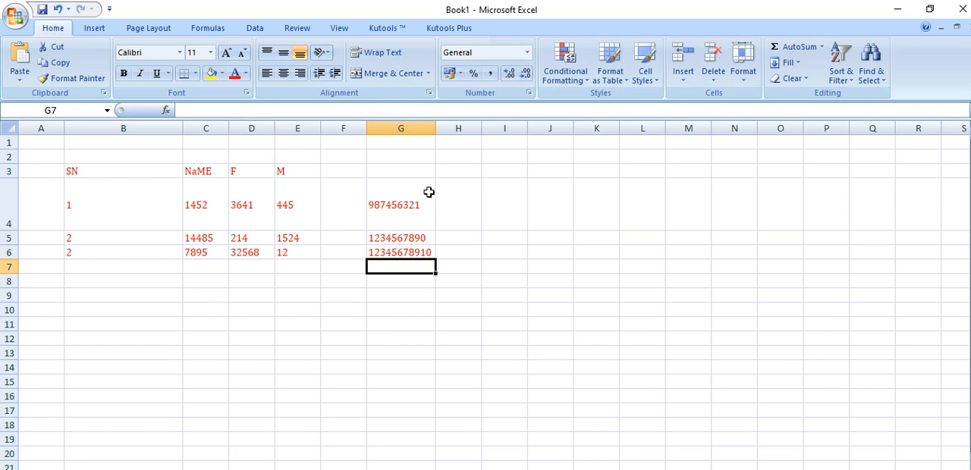
left_click(419, 252)
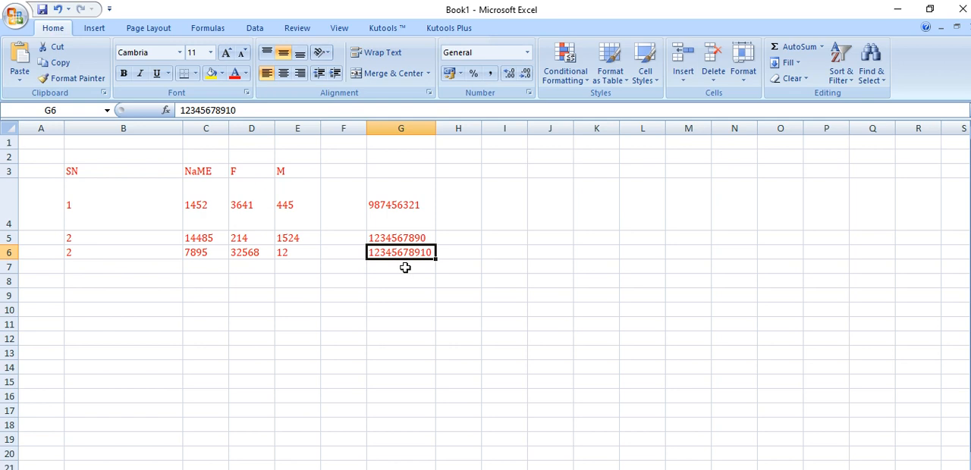
left_click(405, 268)
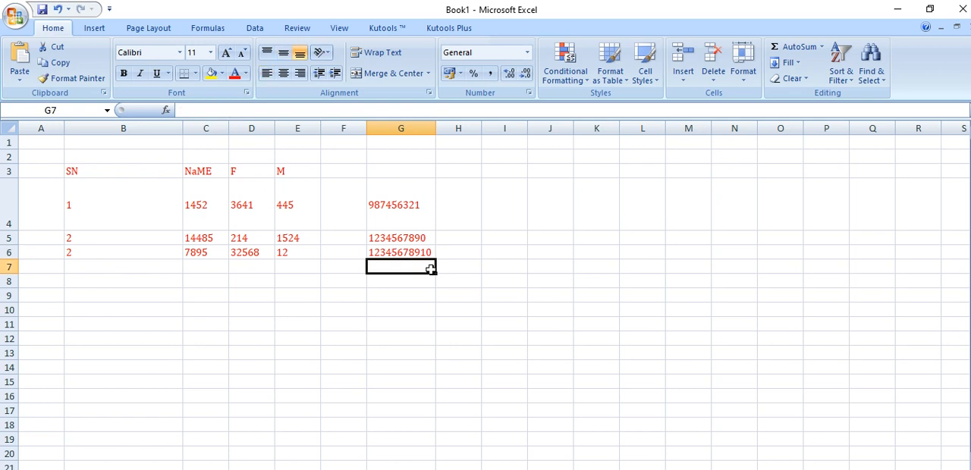
type("6546541654165165463")
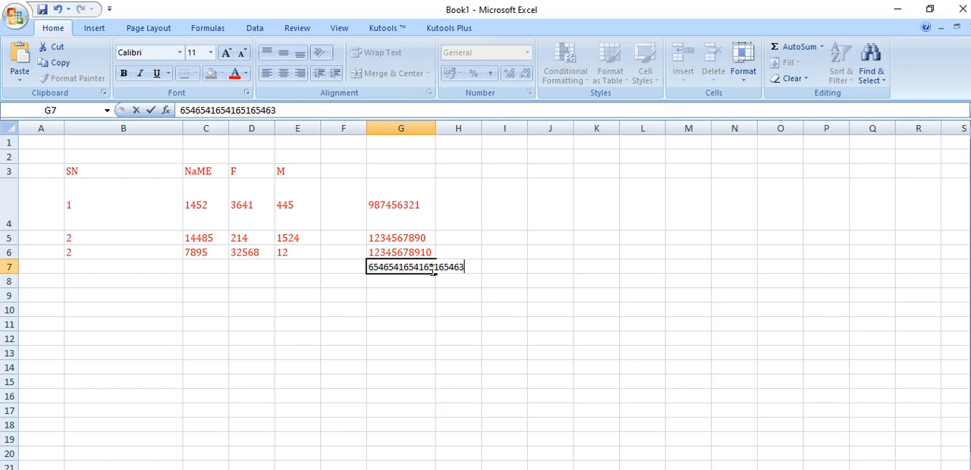
left_click(422, 352)
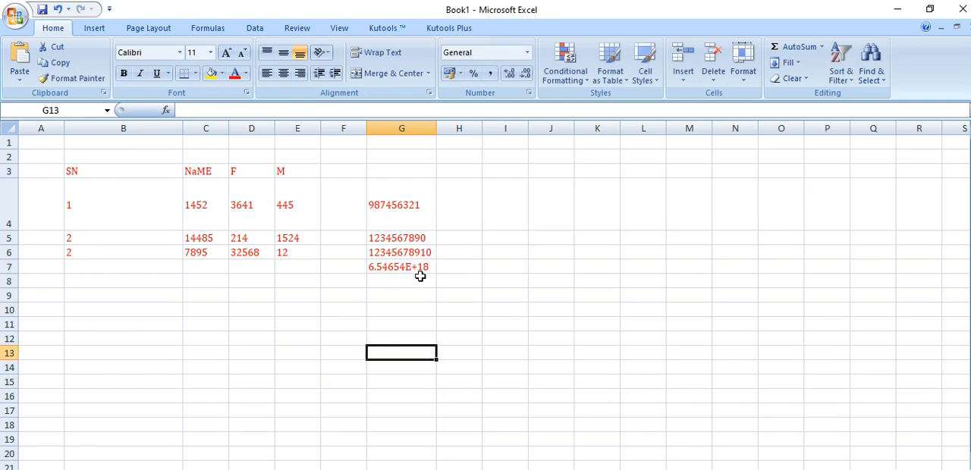
scroll(840, 443, "up", 4)
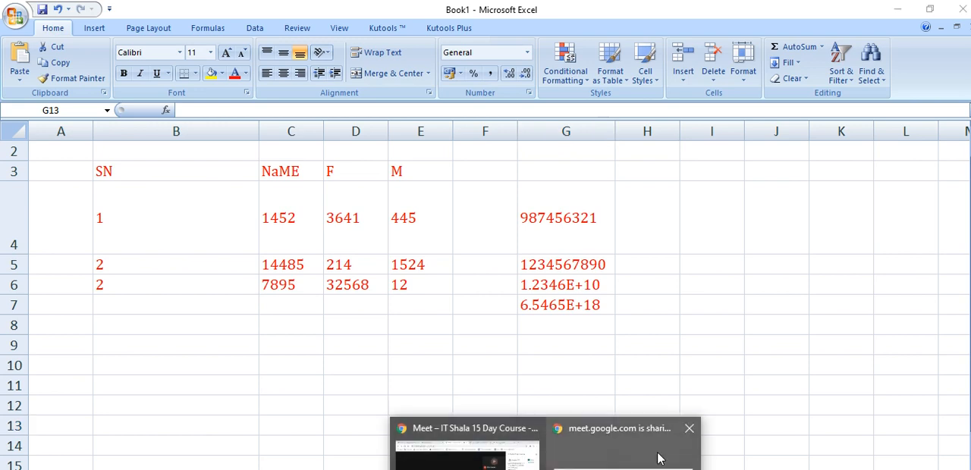
Switch to the Google Meet call in Chrome, present the screen again and return to the Excel workbook
left_click(493, 466)
left_click(658, 467)
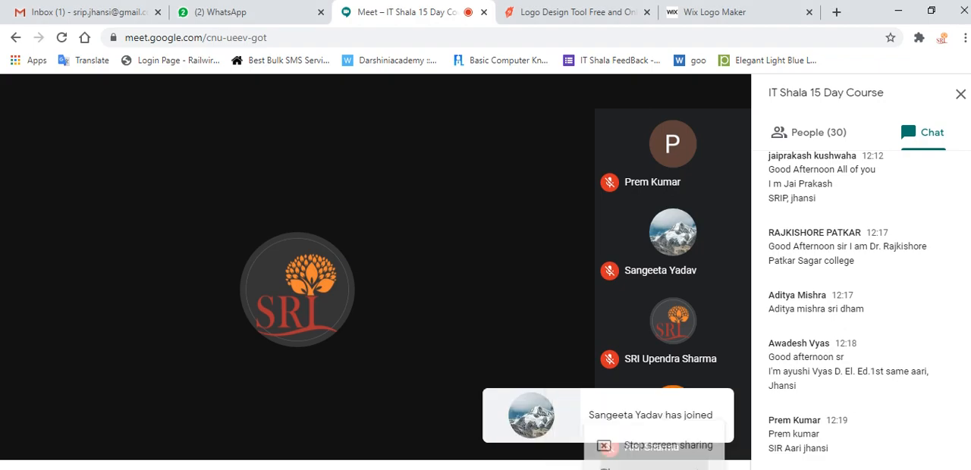
left_click(648, 434)
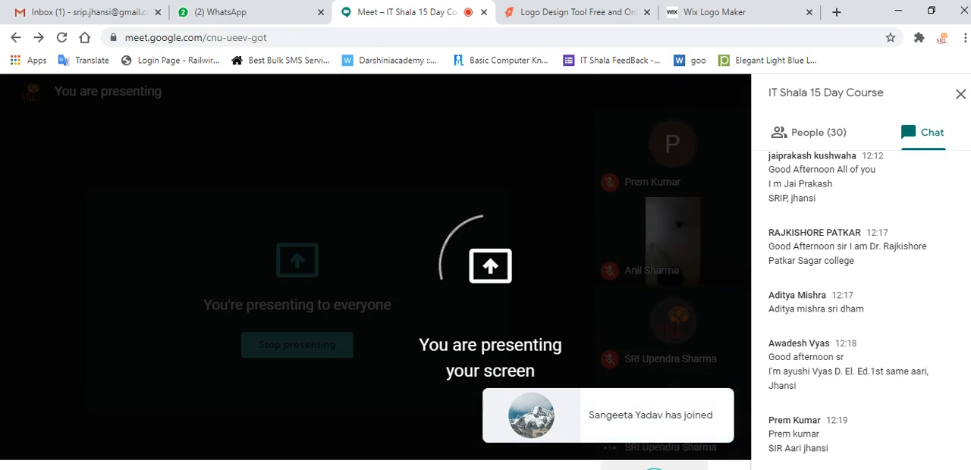
key("alt+Tab")
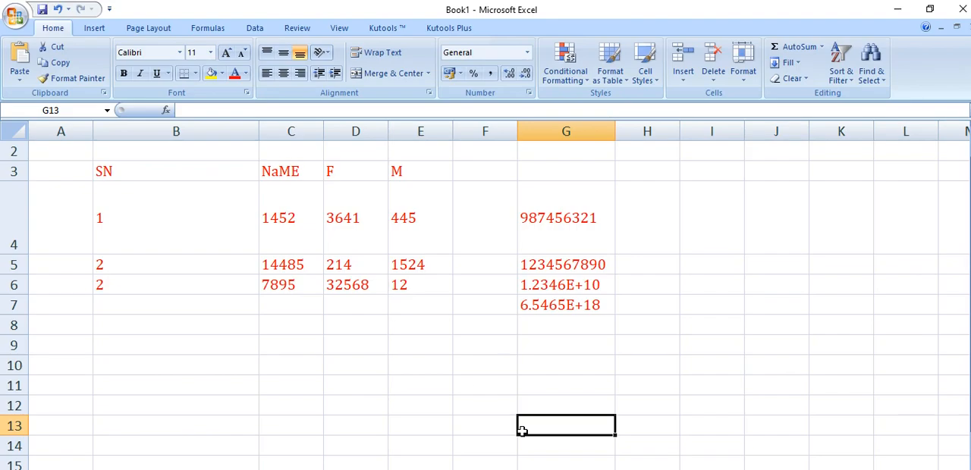
left_click(580, 326)
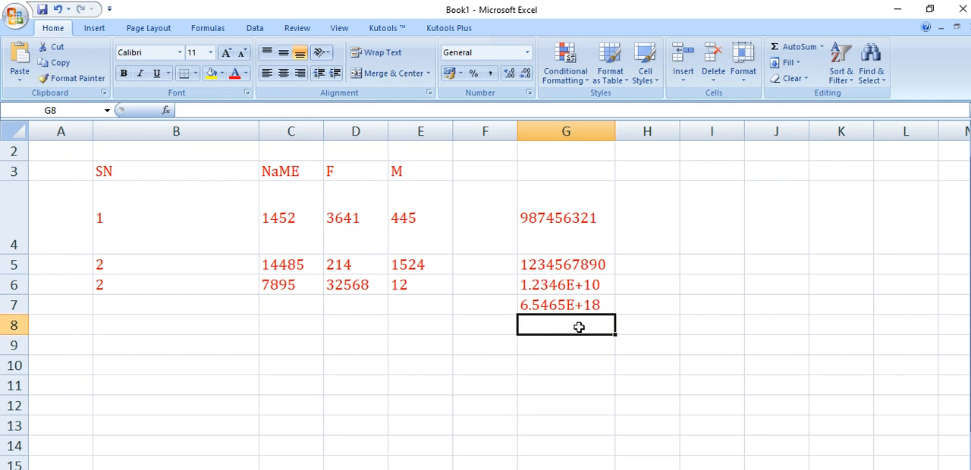
type("1234567896541")
key("Return")
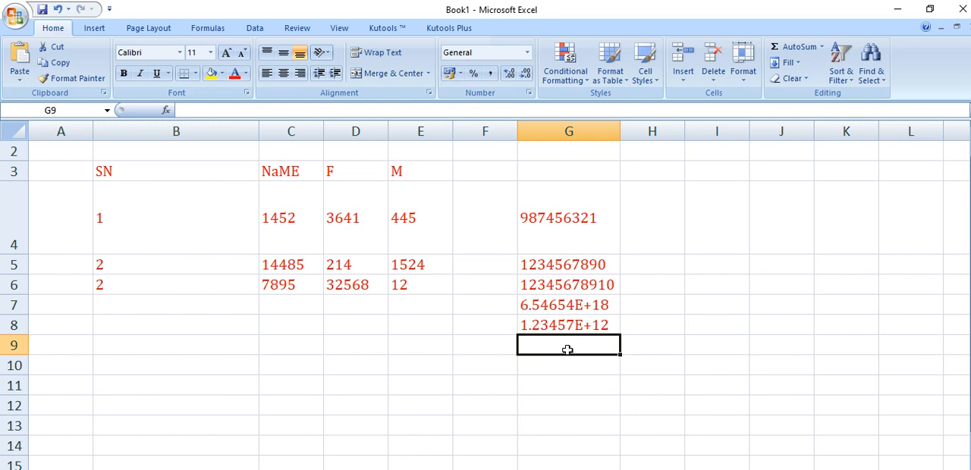
left_click_drag(573, 305, 578, 325)
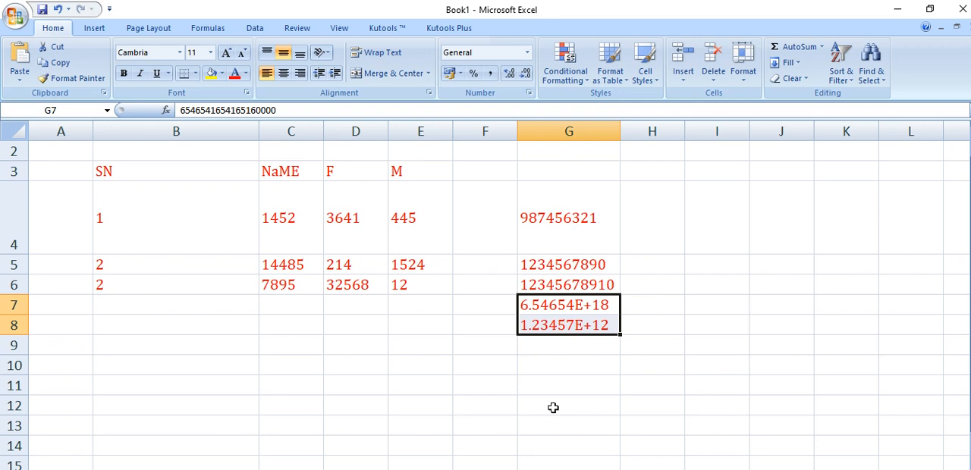
double_click(581, 347)
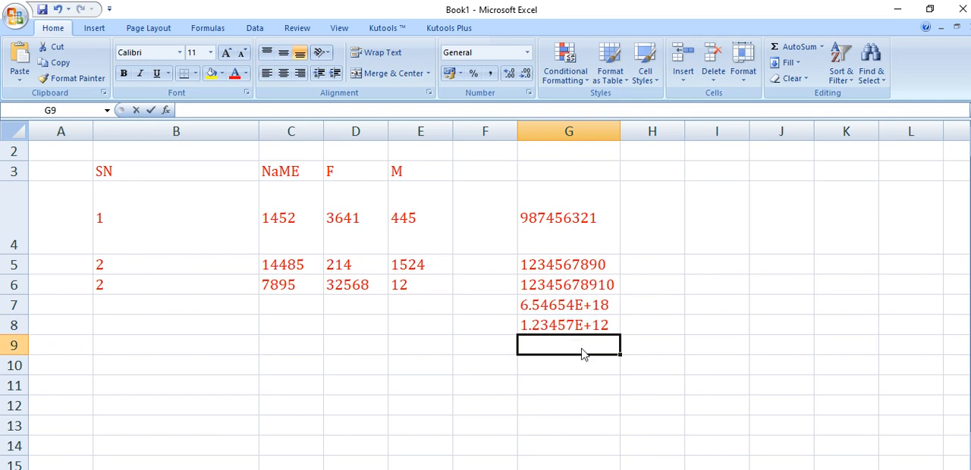
type("11111111111")
key("Return")
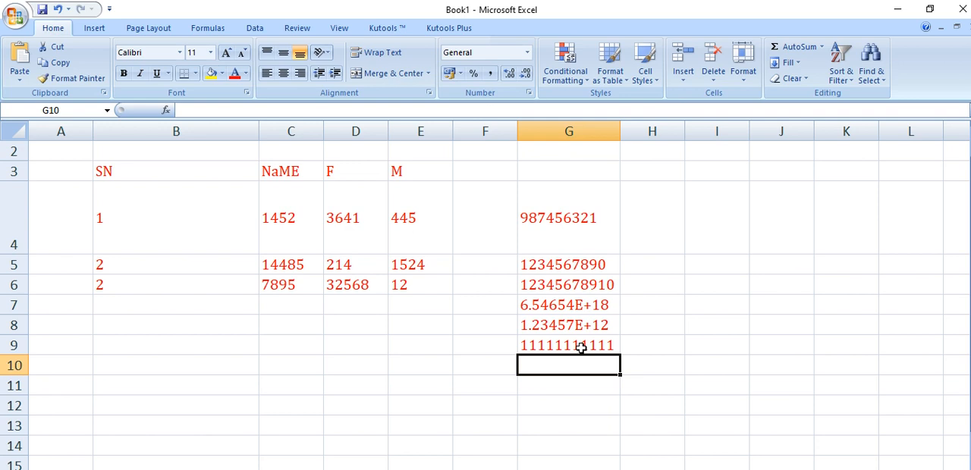
type("3214")
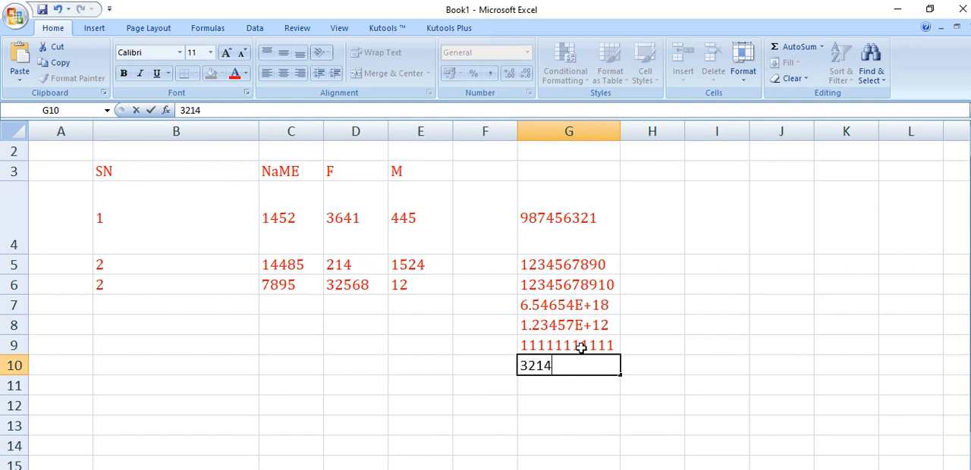
type("56321456")
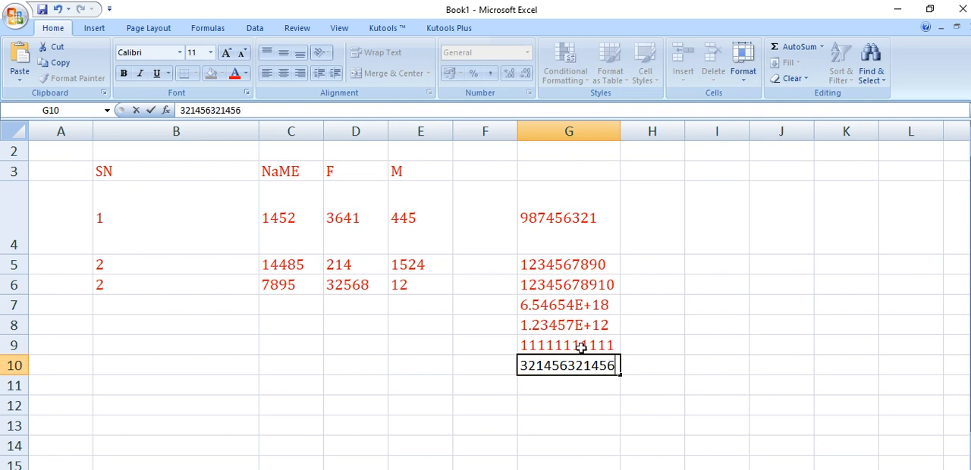
key("Return")
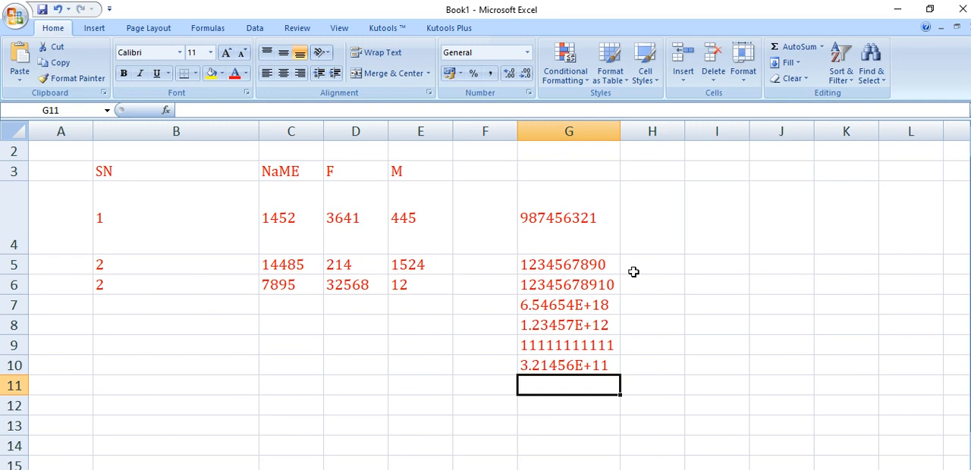
Format the values in G4:G10 as Number with no decimal places
left_click_drag(586, 213, 593, 363)
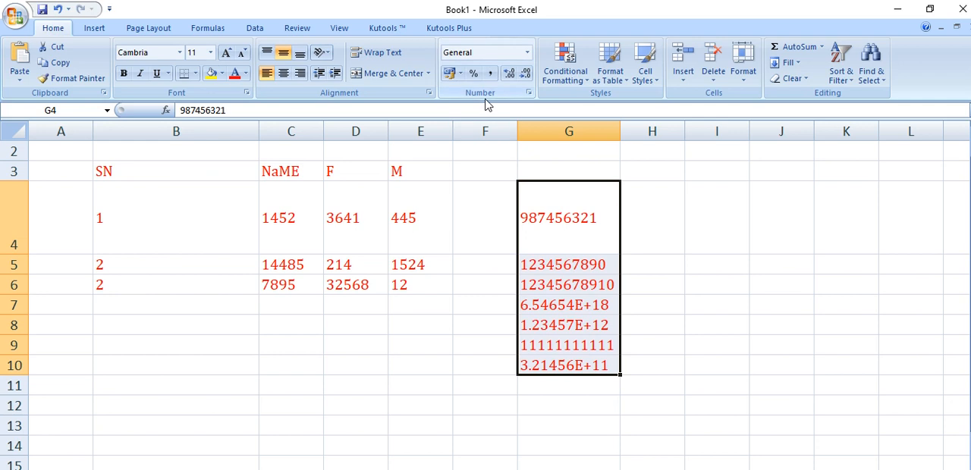
left_click(528, 53)
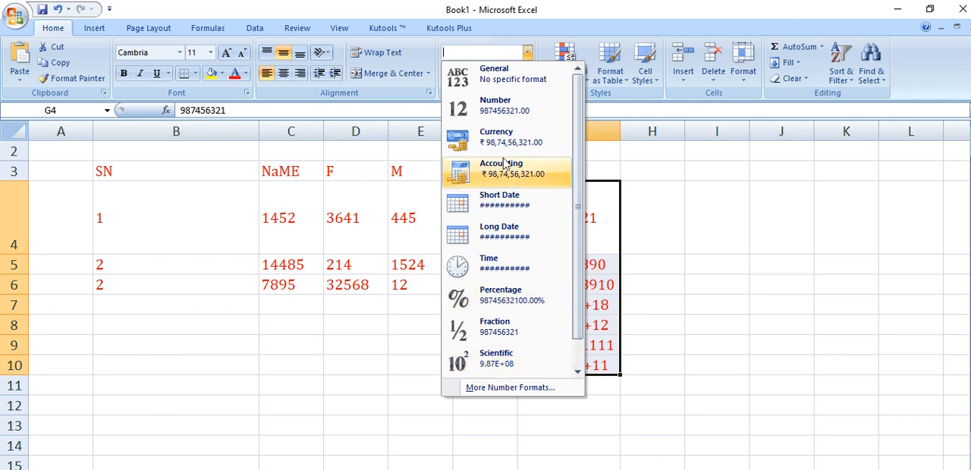
left_click(518, 111)
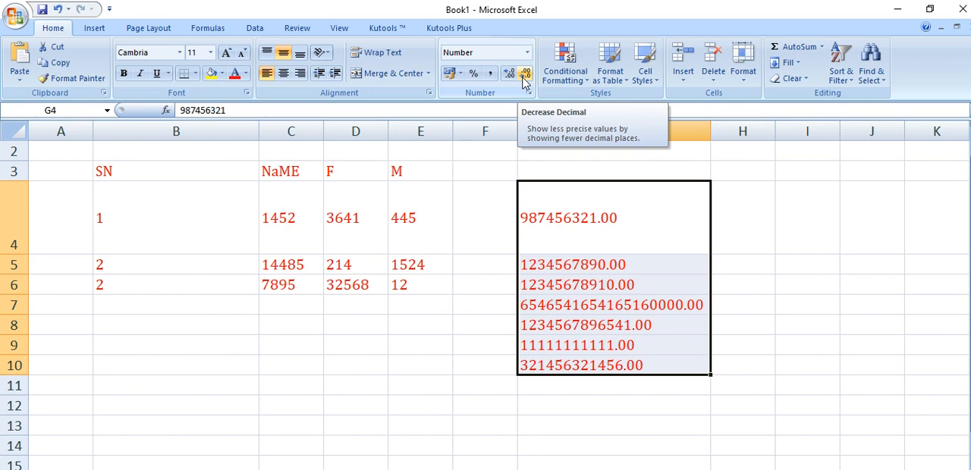
left_click(523, 81)
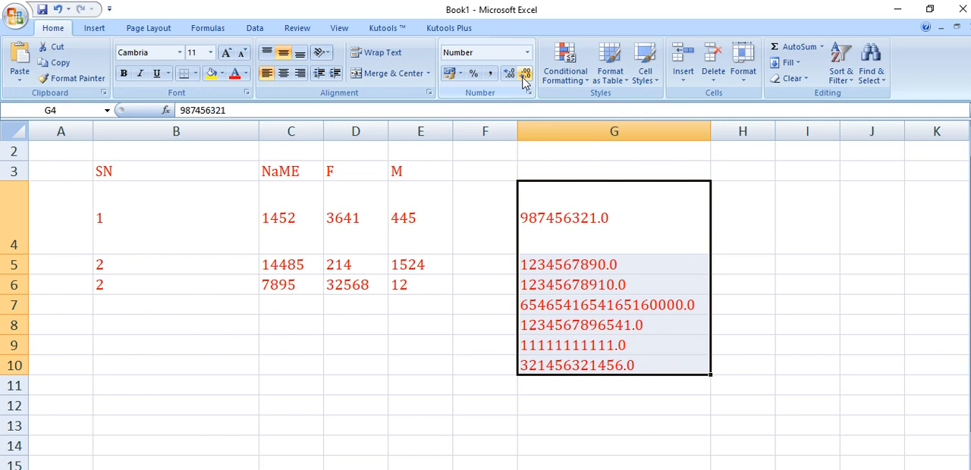
left_click(524, 81)
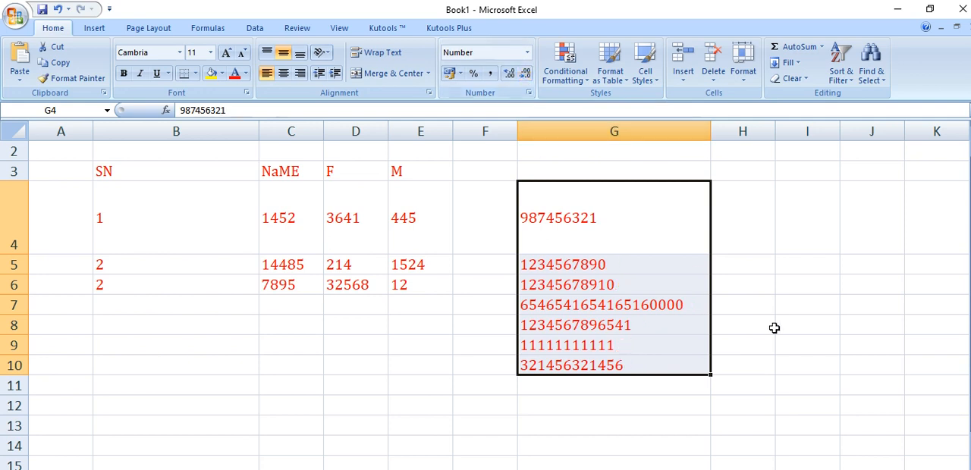
left_click(644, 189)
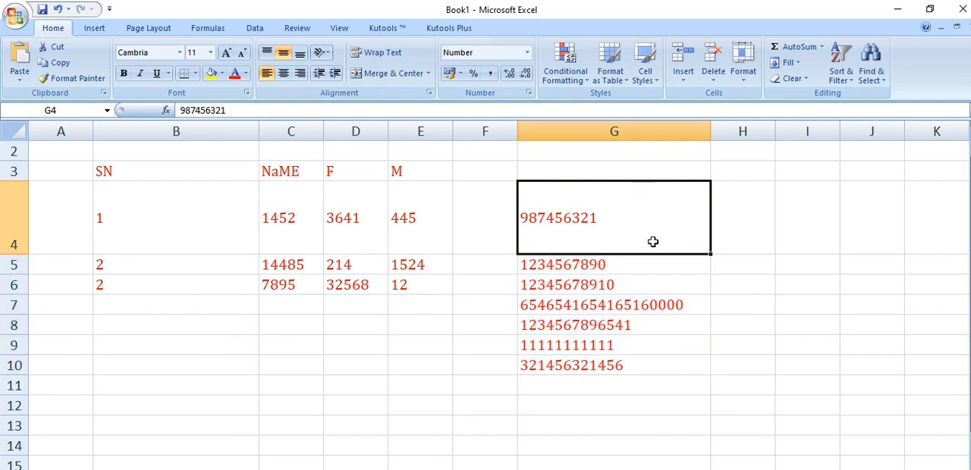
left_click(585, 384)
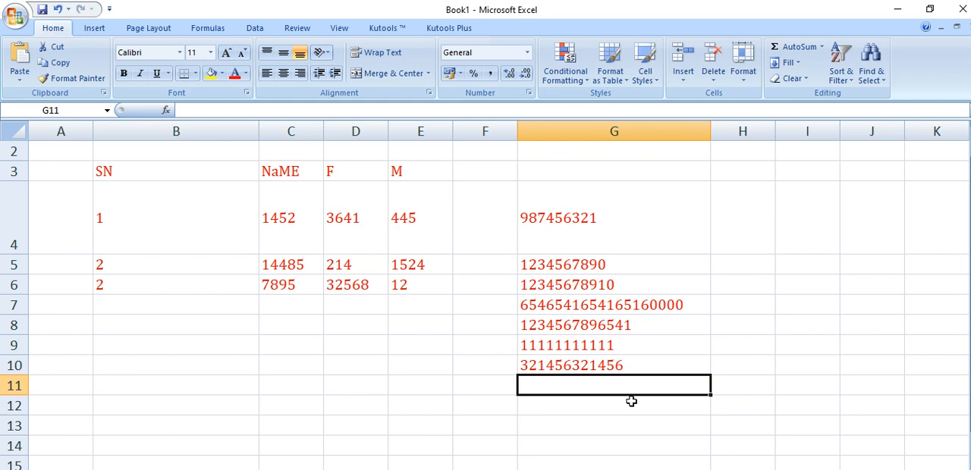
type("524152")
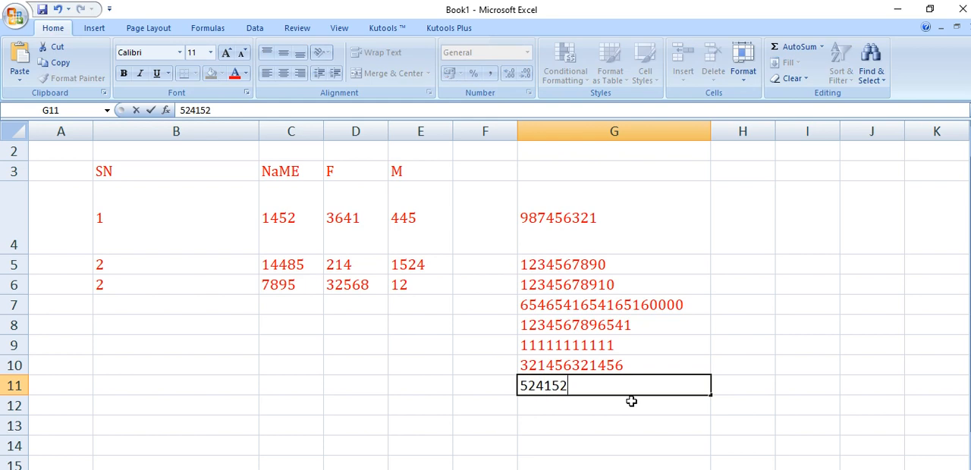
type("41524152415")
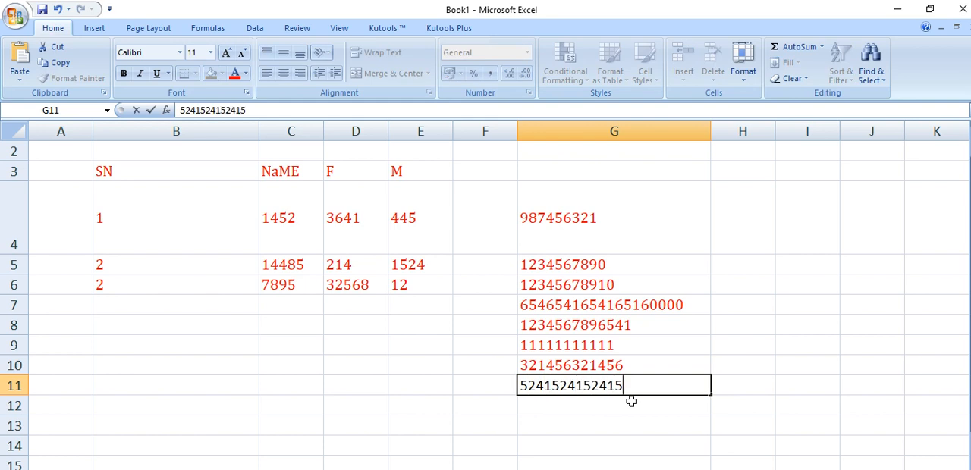
type("241524")
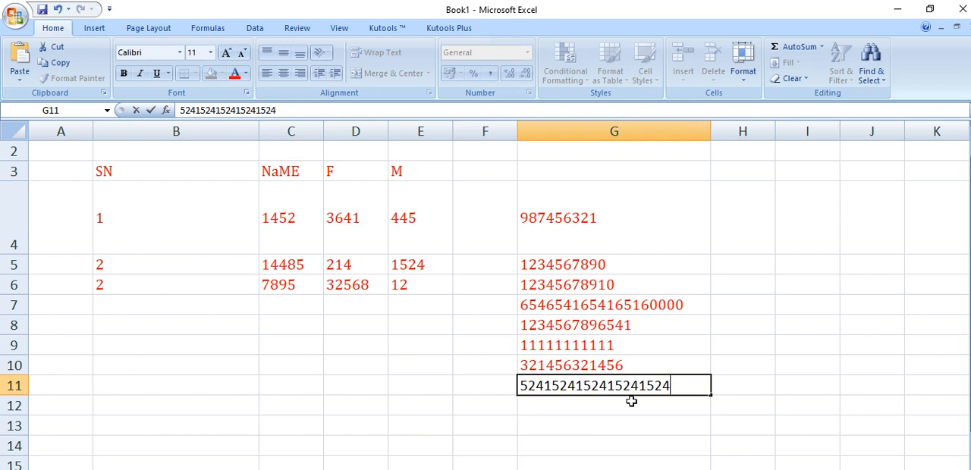
scroll(633, 402, "up", 1)
left_click(636, 445)
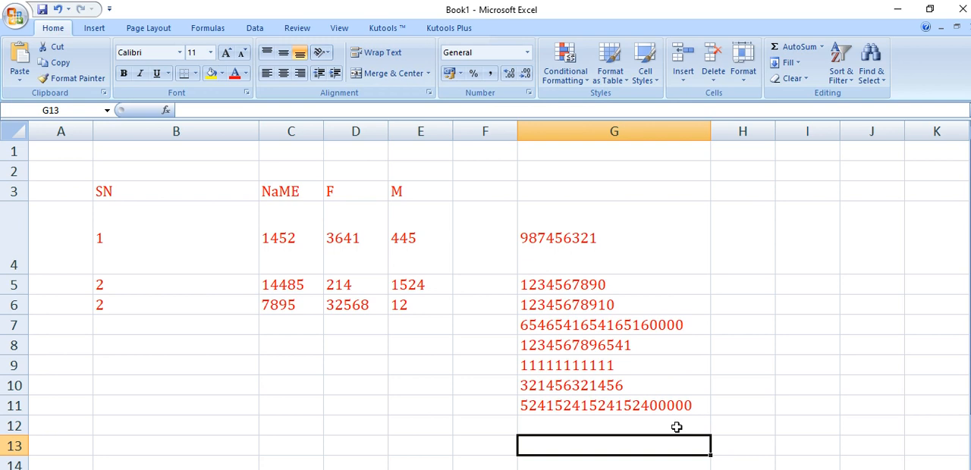
left_click(677, 427)
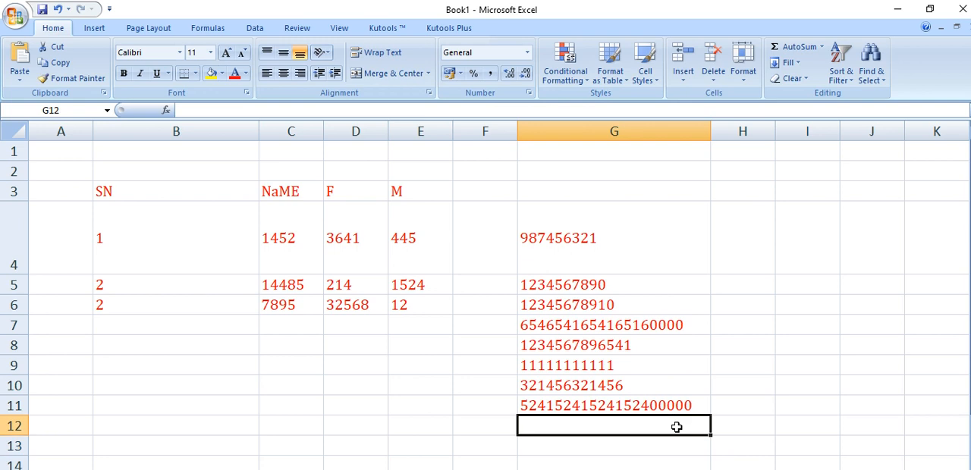
key("Up")
type("98")
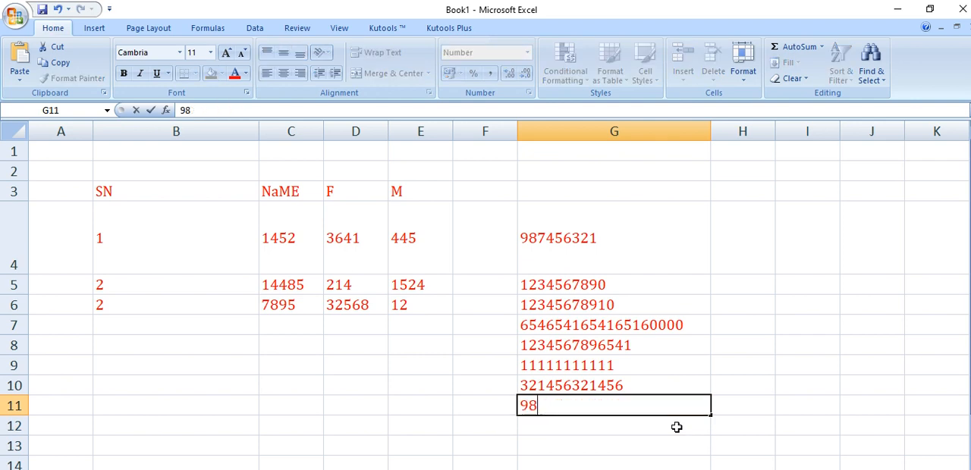
type("745688")
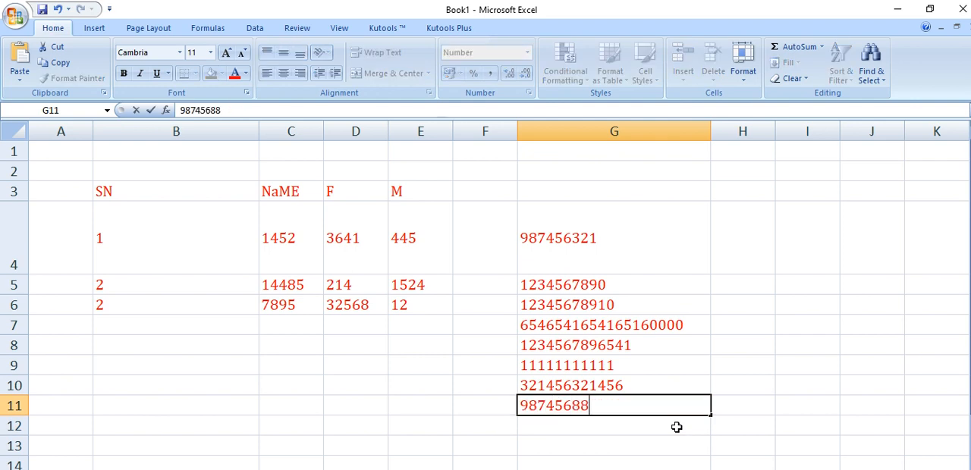
type("8999777")
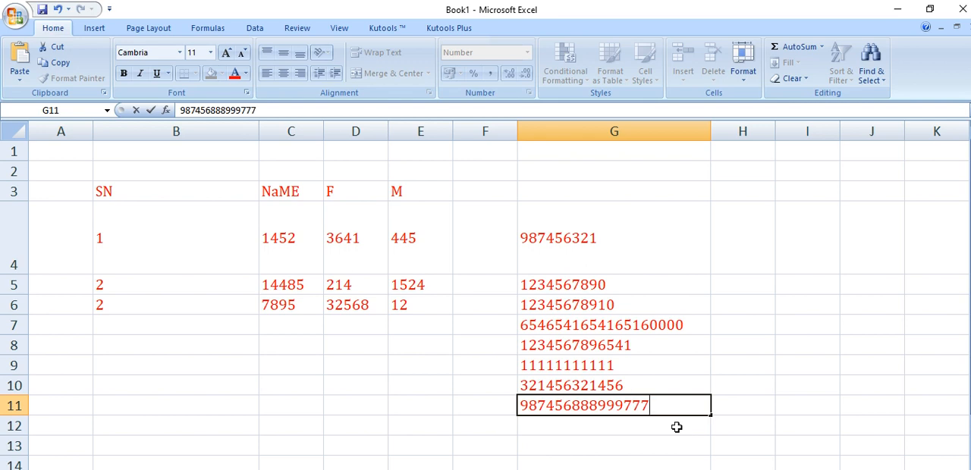
type("44444")
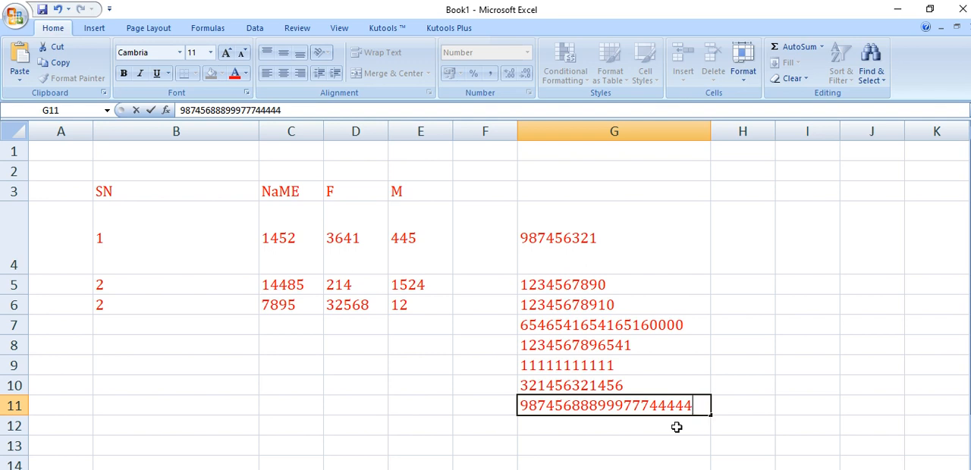
key("Return")
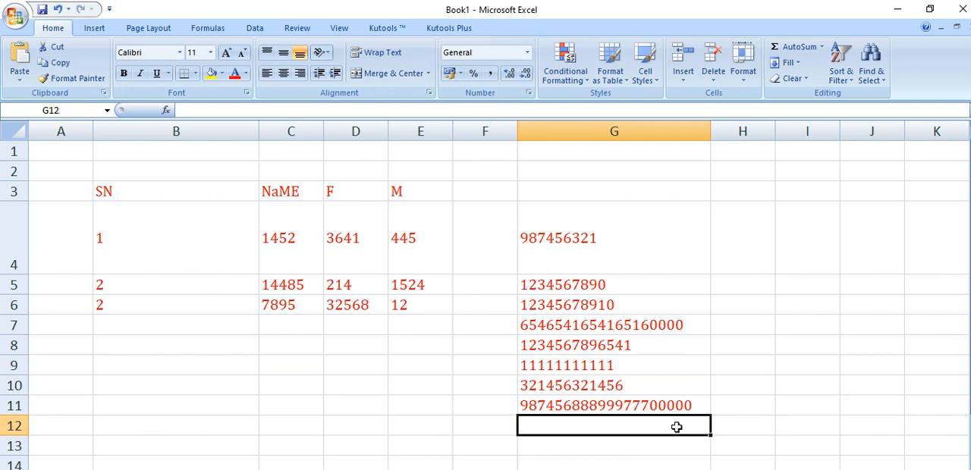
Try the General number format on cells G4:G12 and finish with the Fraction format
left_click_drag(619, 214, 653, 429)
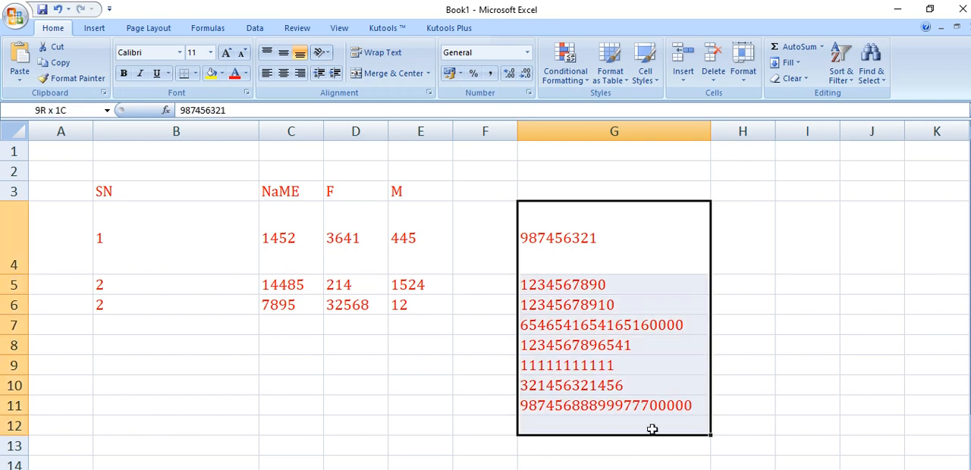
left_click(527, 52)
left_click(532, 80)
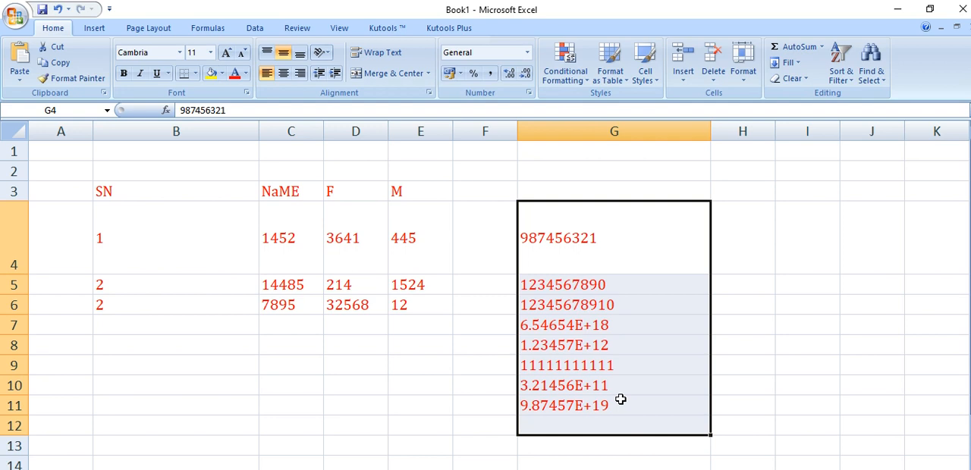
left_click(527, 52)
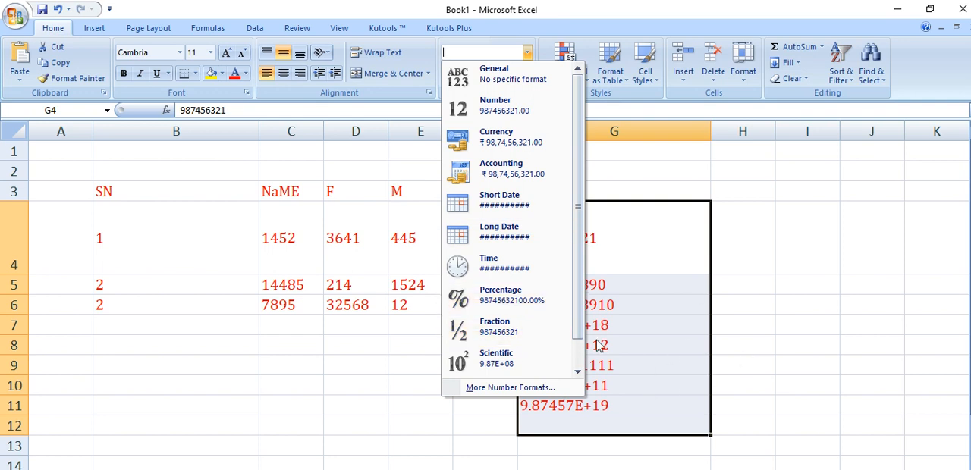
left_click(514, 323)
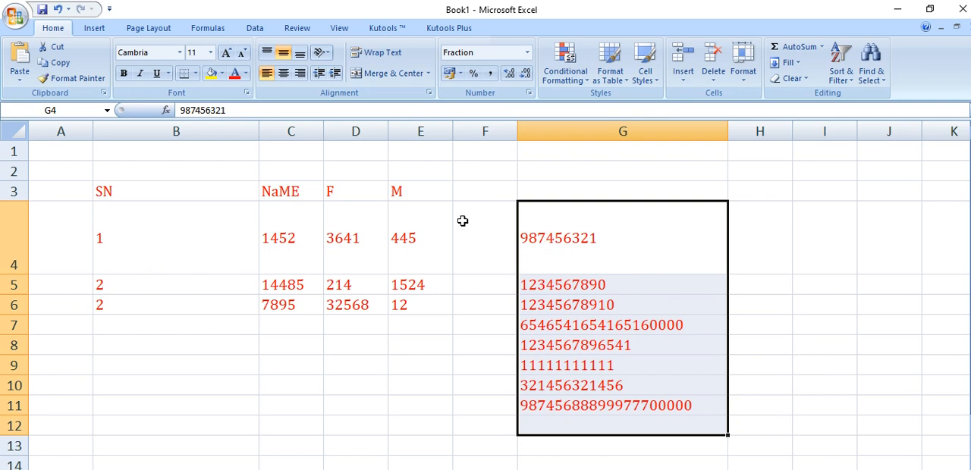
Format the empty cells F4:F13 as Text
left_click_drag(473, 219, 482, 449)
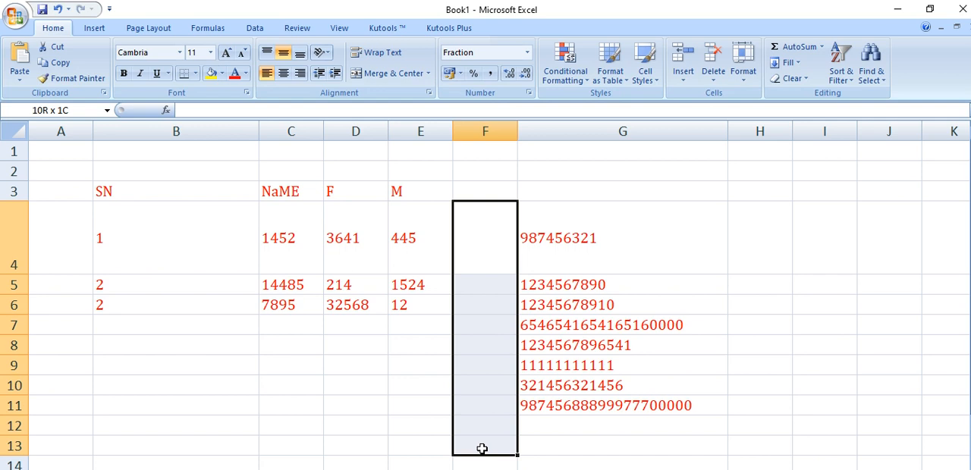
left_click(527, 52)
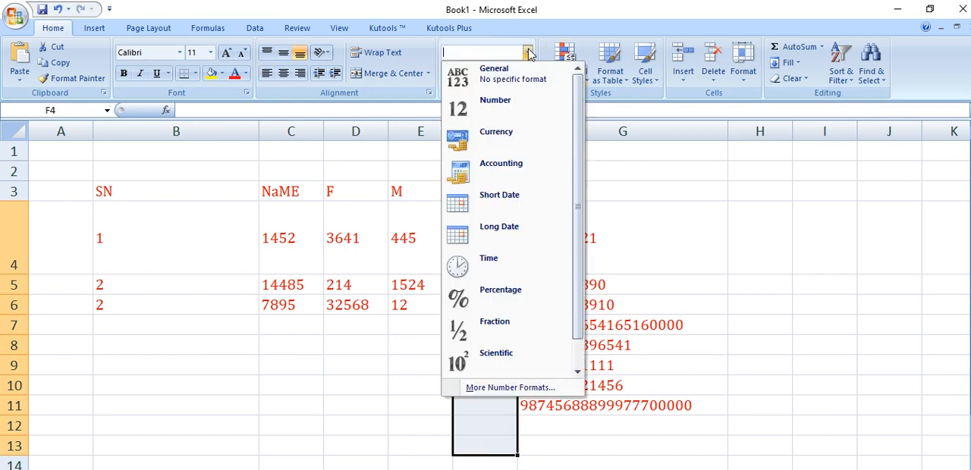
left_click(525, 388)
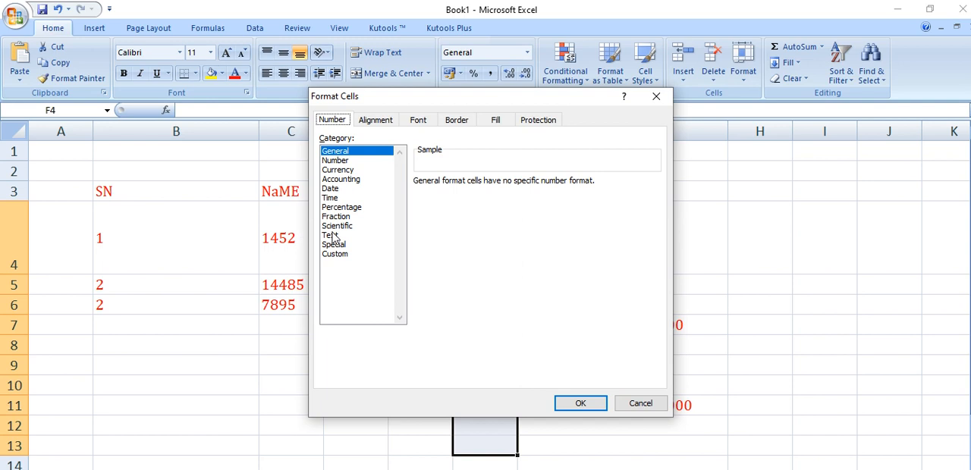
left_click(334, 236)
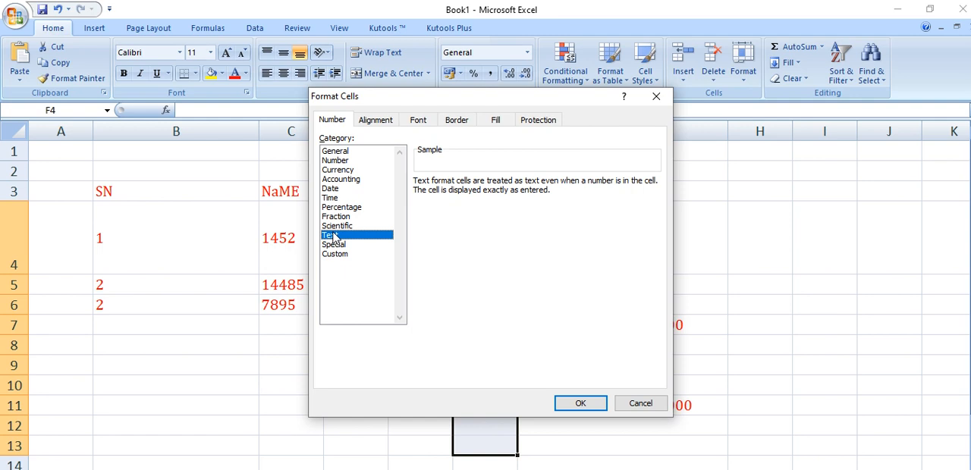
left_click(577, 404)
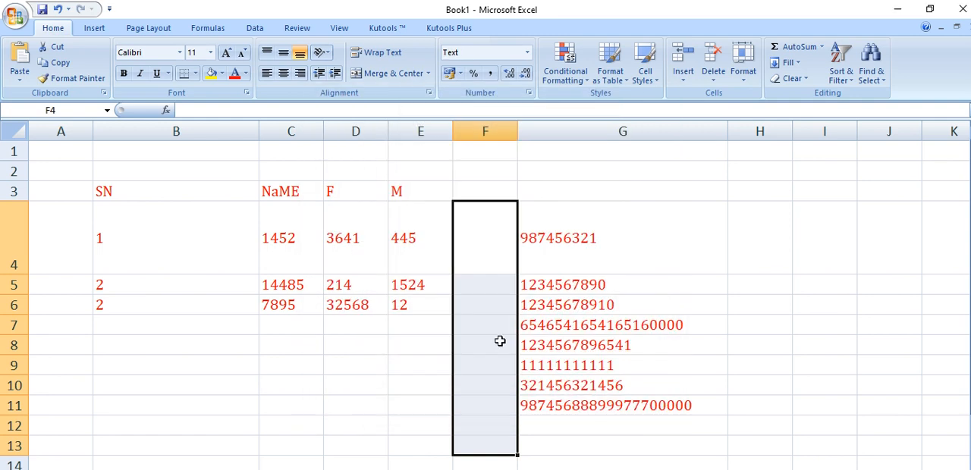
Enter a string of thirty 4s in cell F6 and widen column F to fit the whole value
left_click(479, 308)
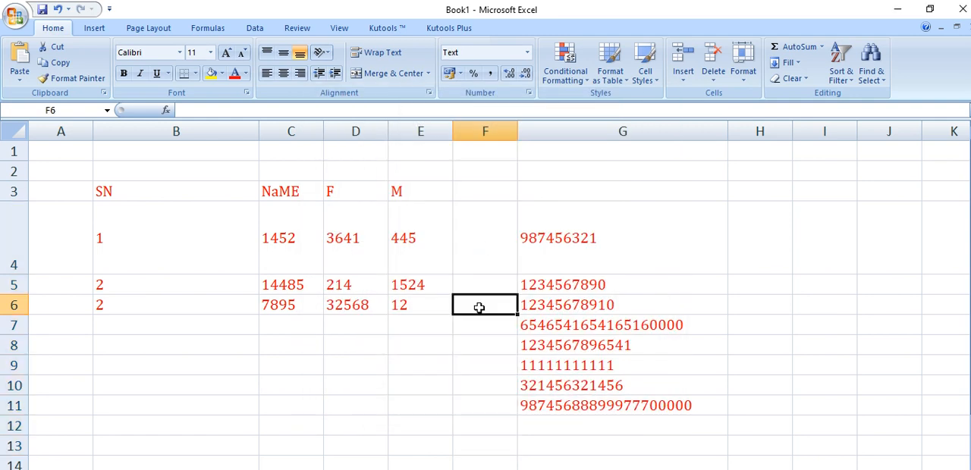
type("4444")
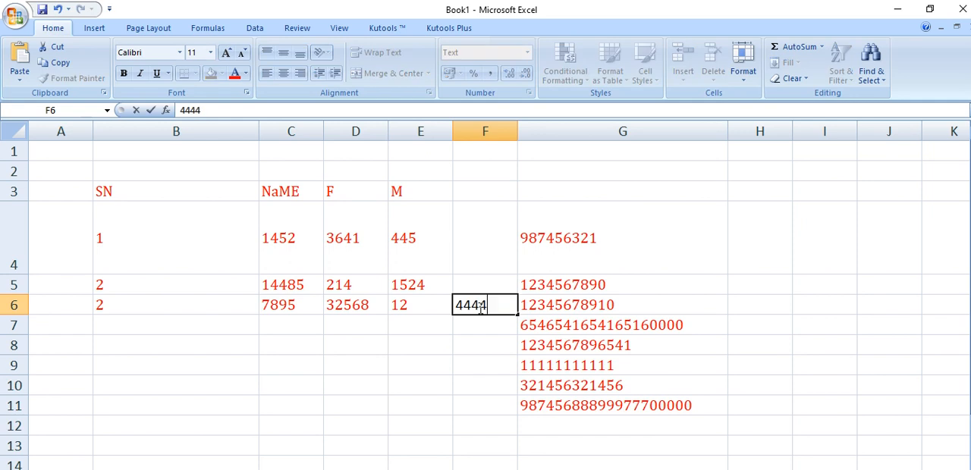
type("444444444")
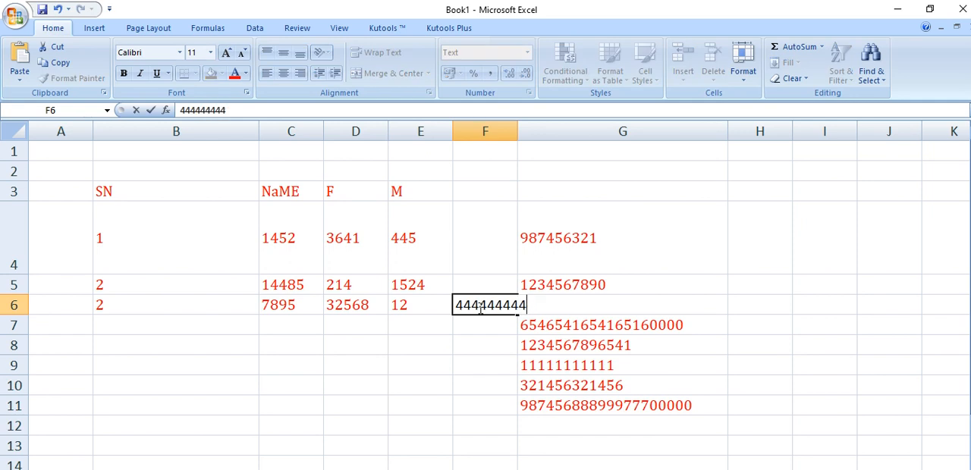
type("444444")
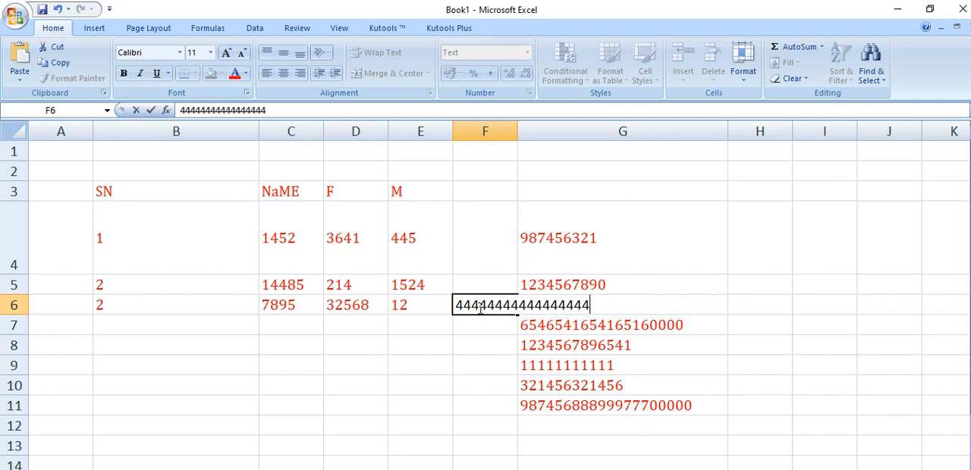
type("44444")
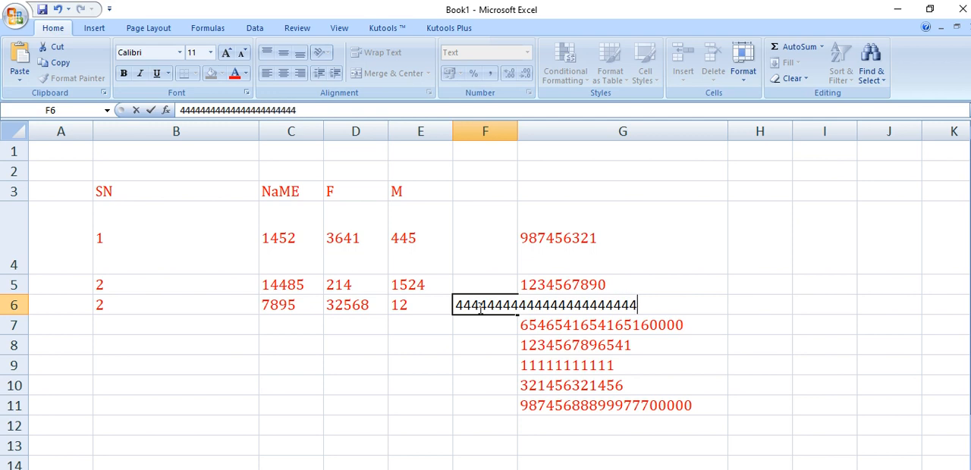
type("444444")
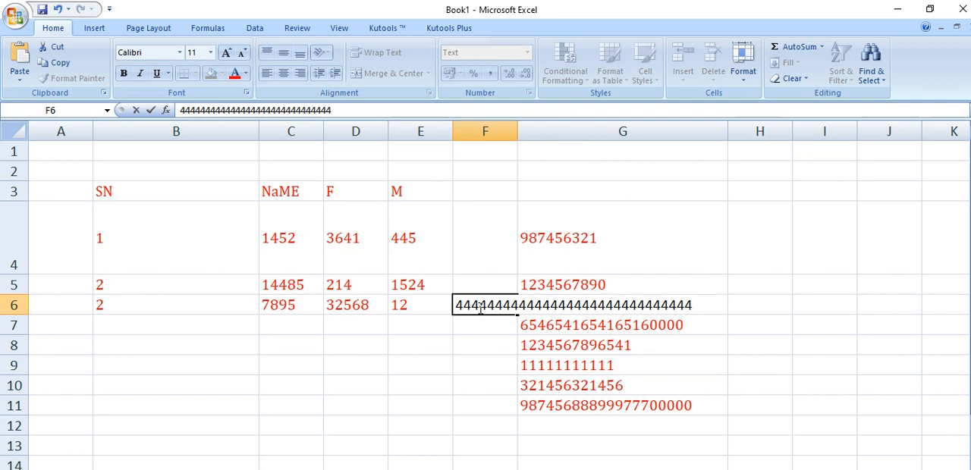
key("Return")
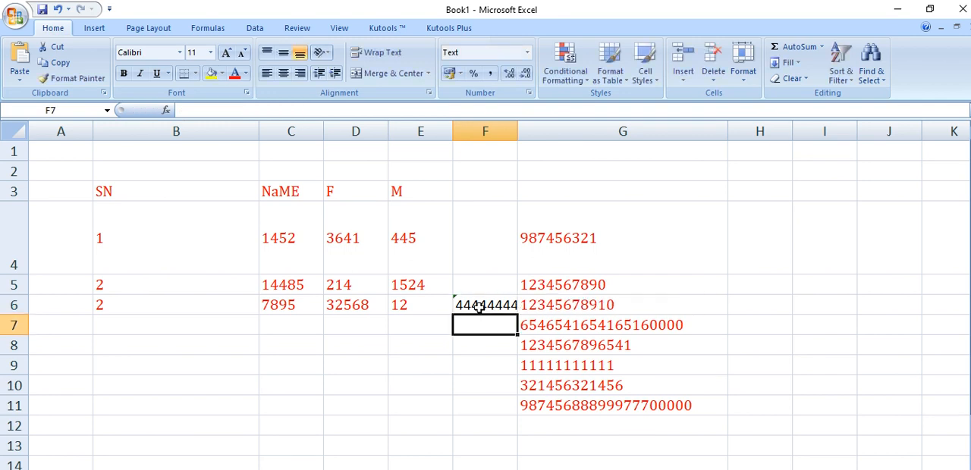
left_click_drag(518, 131, 779, 137)
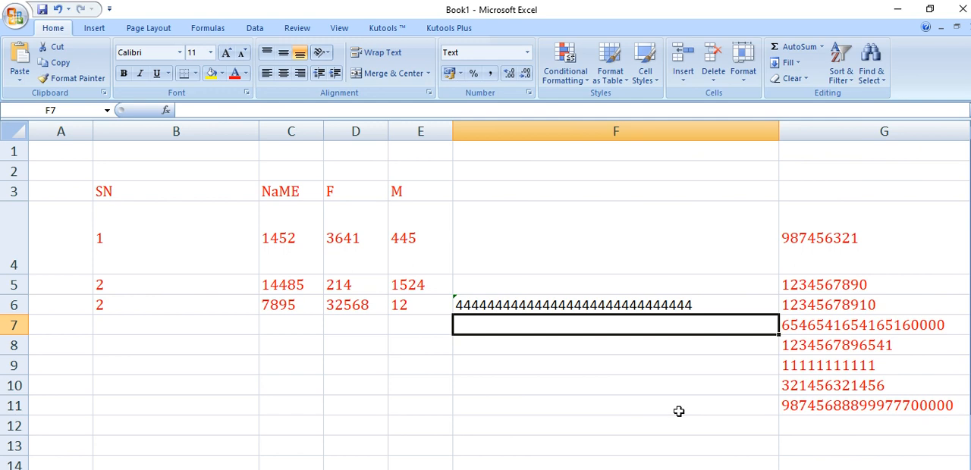
type("6546546541654654654654")
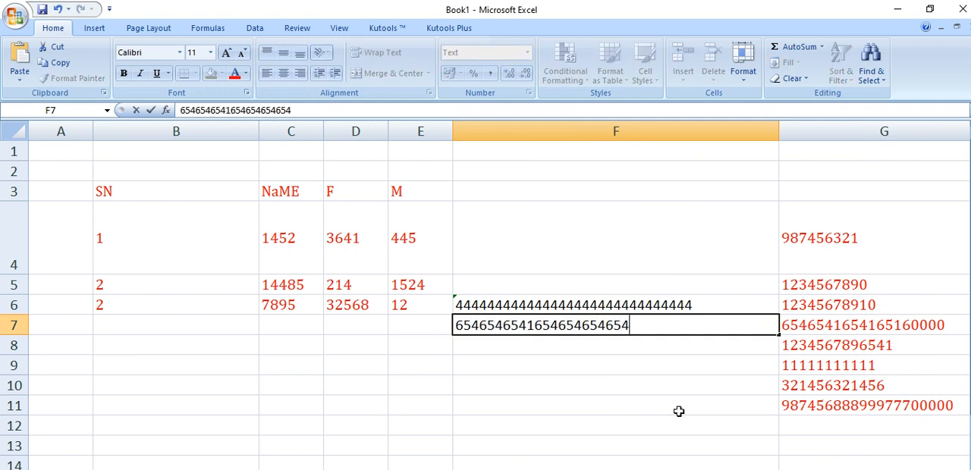
key("Return")
type("65+656+46+46+")
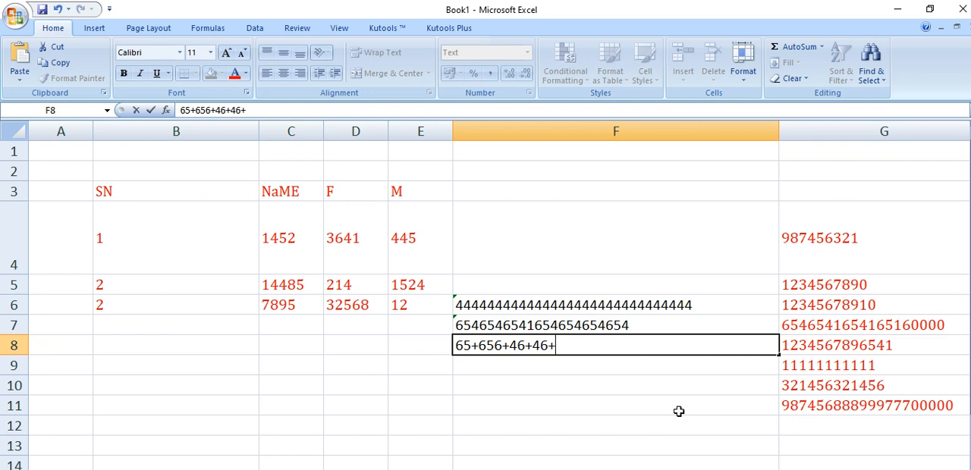
key("Return")
type("854654")
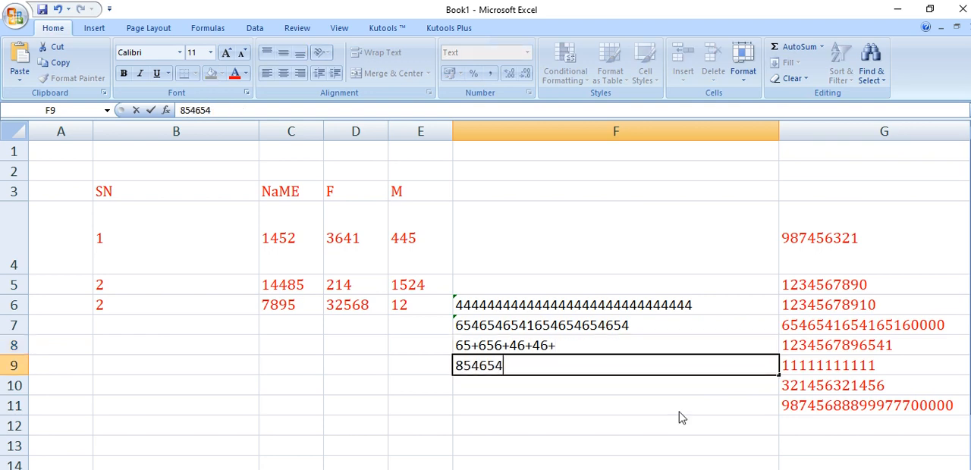
type("654646541654654")
key("Return")
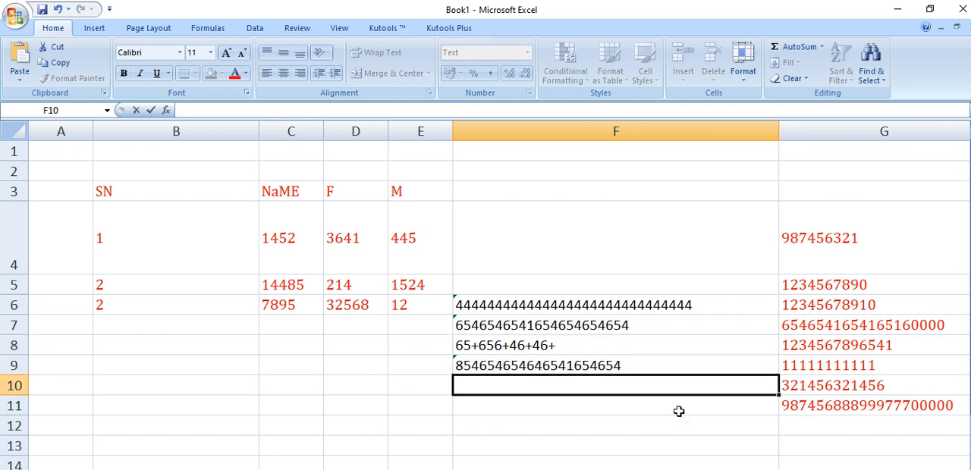
type("5646541654654654654654654")
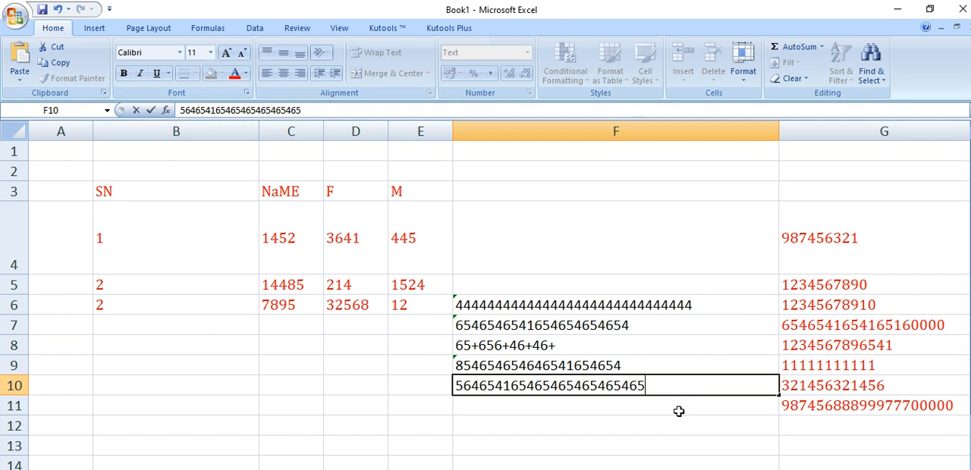
left_click(645, 430)
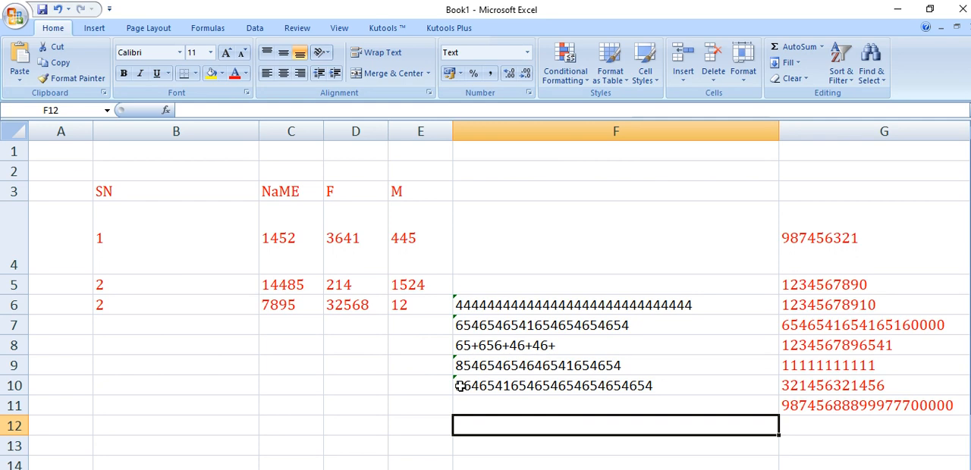
Enter the note ERROR IN CELLL in cell F12
type("ERROR IN CELLL")
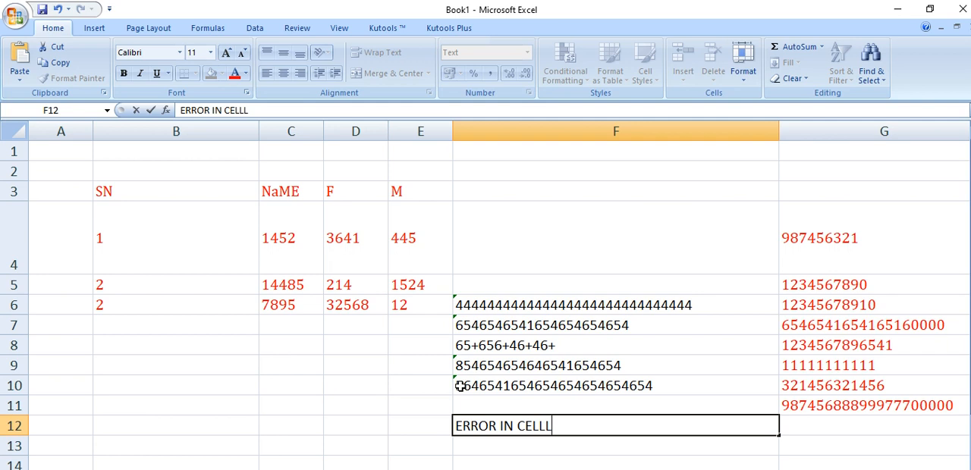
key("Return")
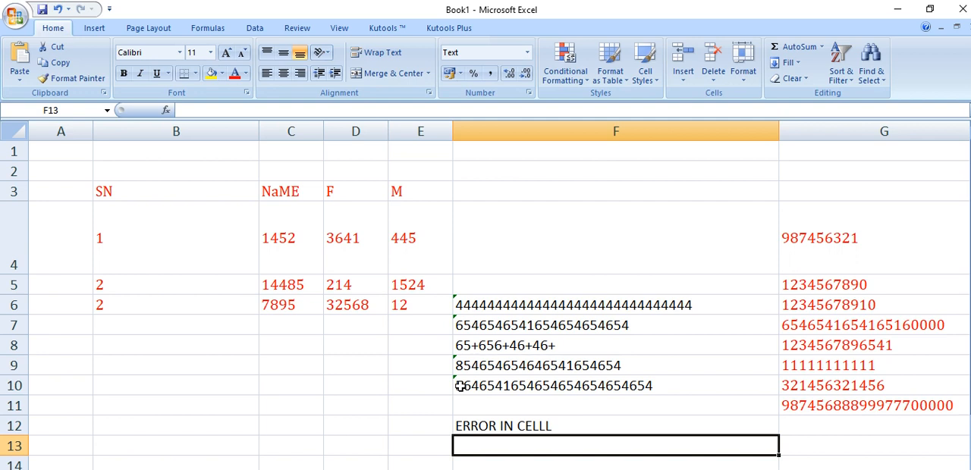
Ignore the error flags on the long numbers stored as text in cells F6:F10
left_click_drag(495, 304, 498, 384)
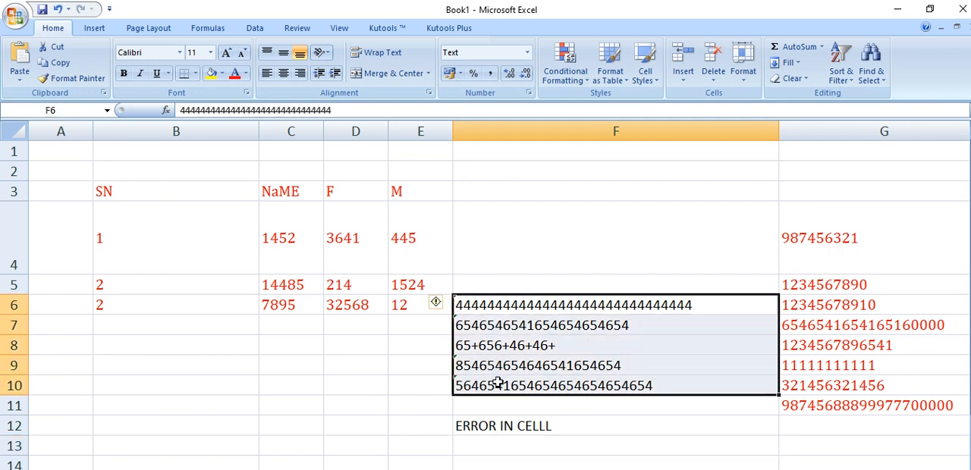
left_click(447, 305)
left_click(476, 375)
left_click(655, 447)
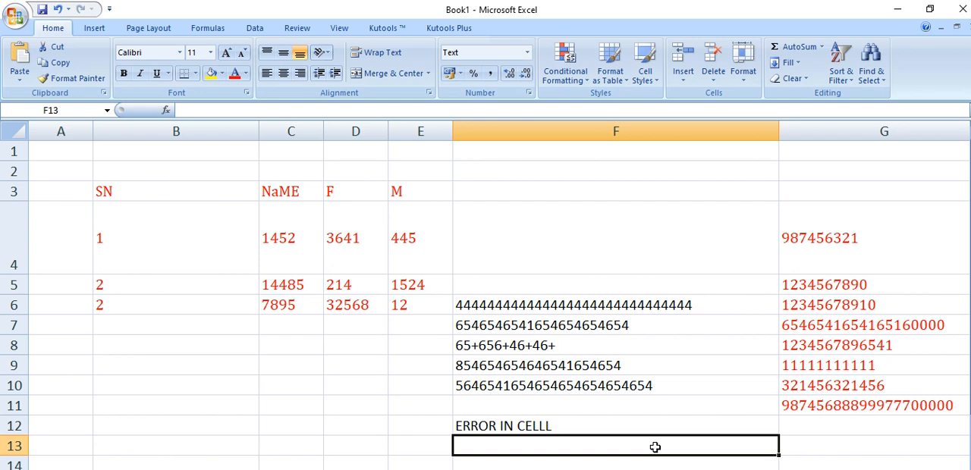
Clear the contents of the whole sample data block from row 3 to row 12 and narrow column F
key("Up")
key("Up")
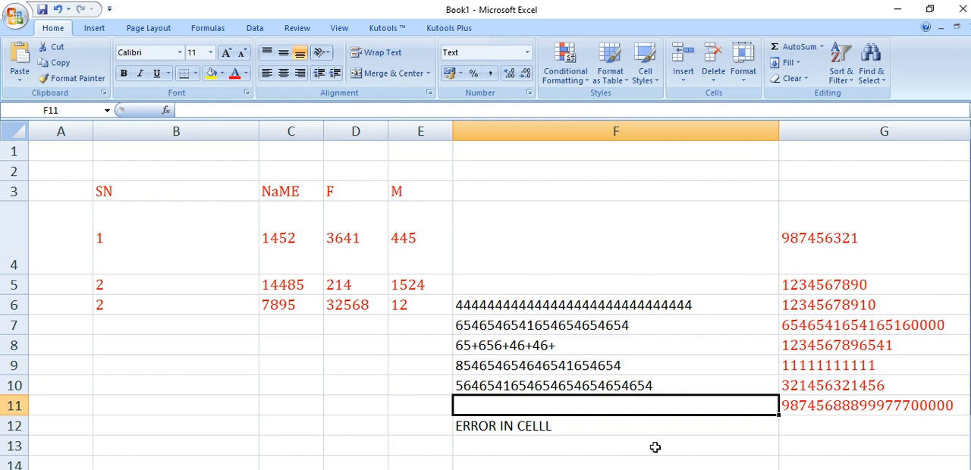
key("ctrl+a")
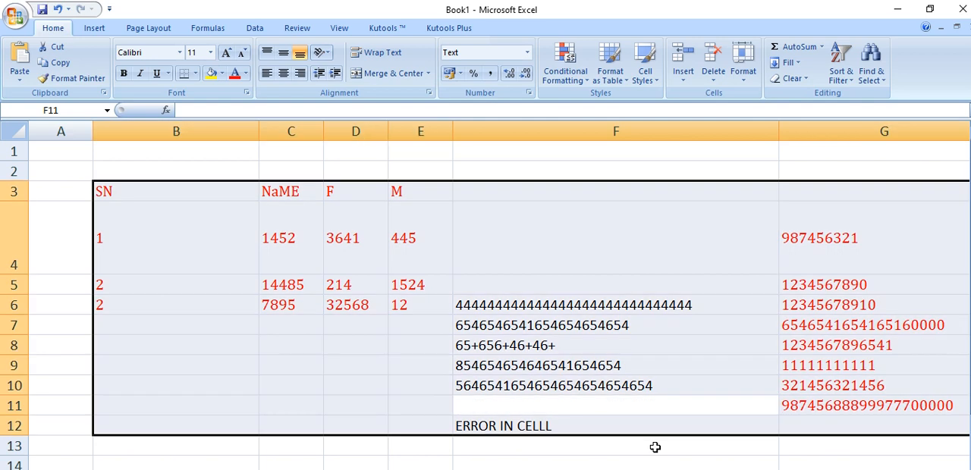
key("Delete")
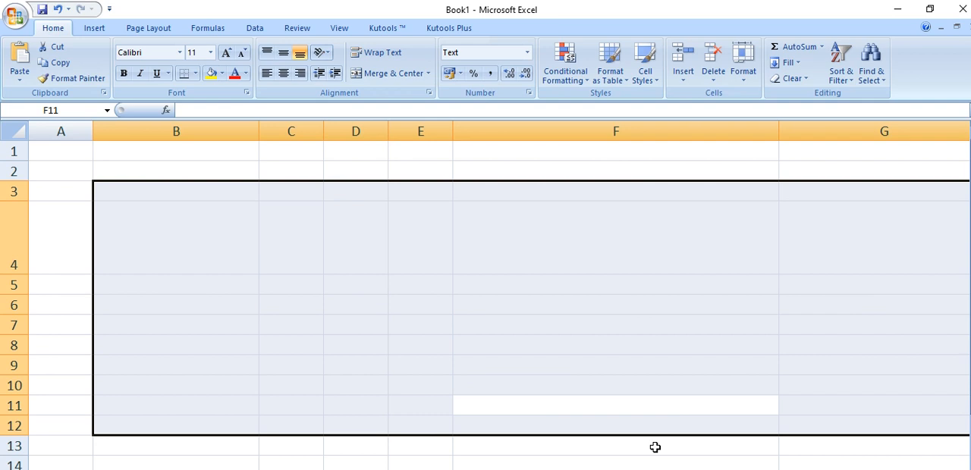
left_click(664, 370)
left_click_drag(779, 130, 634, 131)
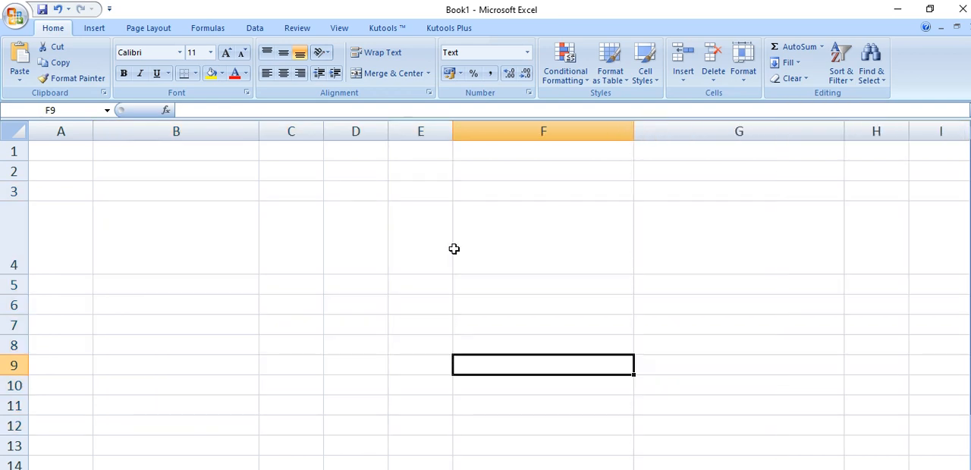
Restore the workbook window to a smaller size and look through Sheet1, Sheet2 and Sheet3, ending on Sheet1
left_click(930, 9)
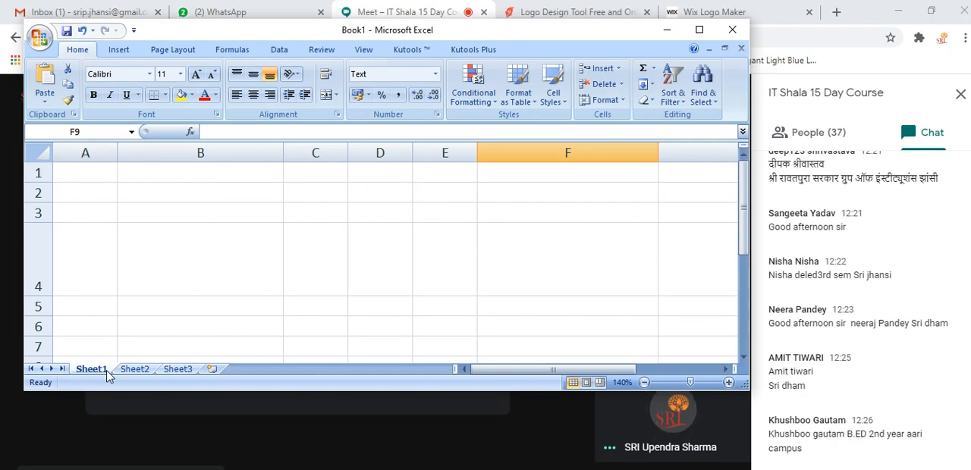
left_click(135, 369)
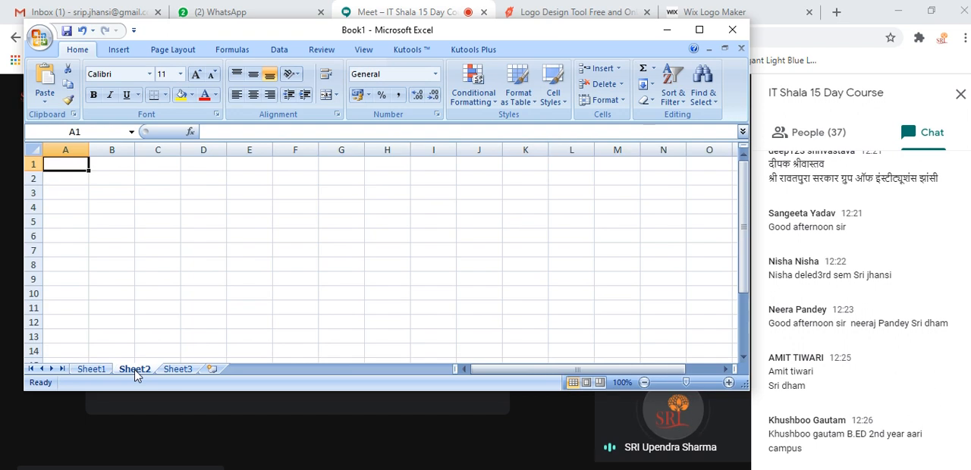
left_click(179, 370)
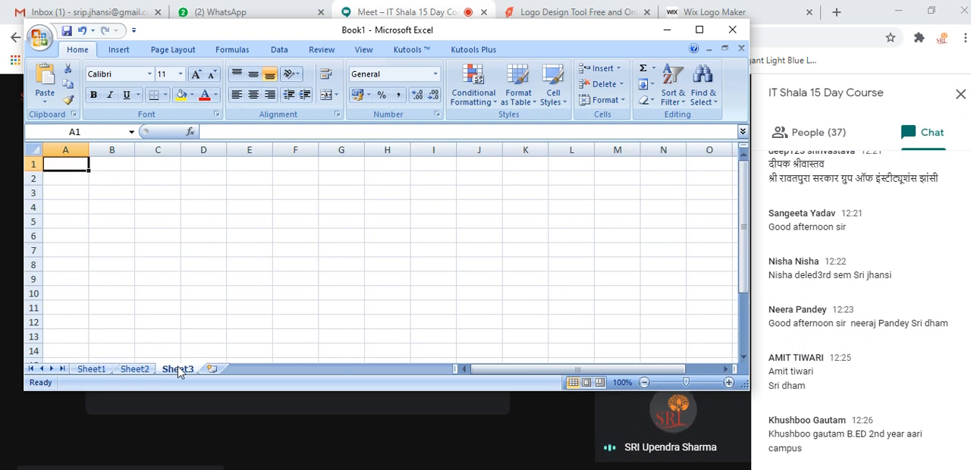
left_click(94, 370)
left_click(129, 370)
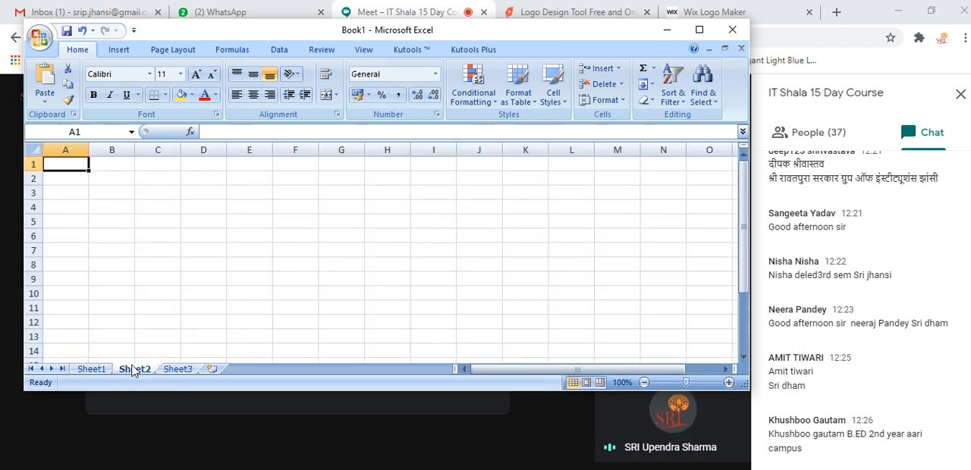
left_click(94, 369)
left_click(134, 370)
left_click(182, 372)
left_click(101, 371)
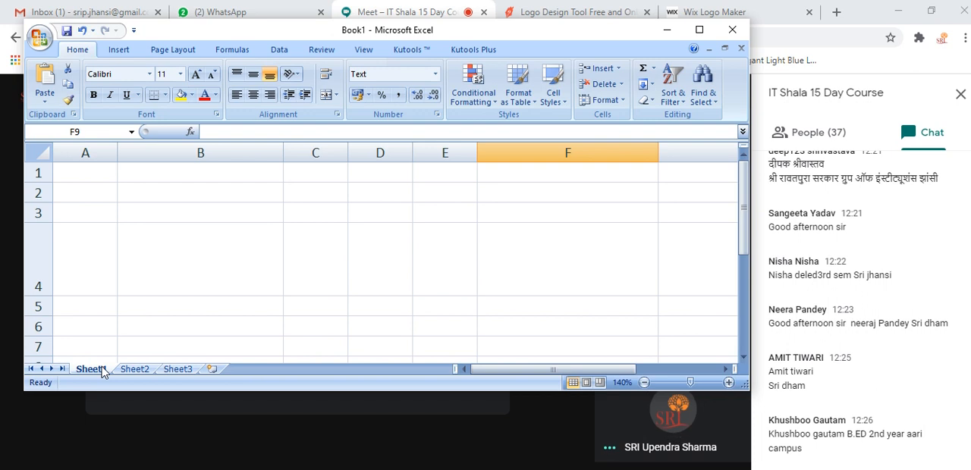
Enter the label SHEET TAB AREA in cell B7 of Sheet1
left_click(158, 348)
type("SHGEET")
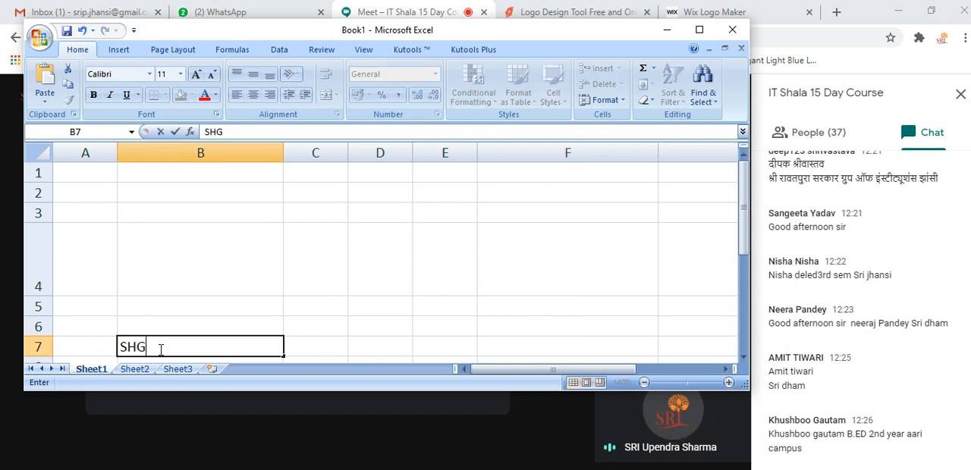
key("BackSpace")
key("BackSpace")
key("BackSpace")
key("BackSpace")
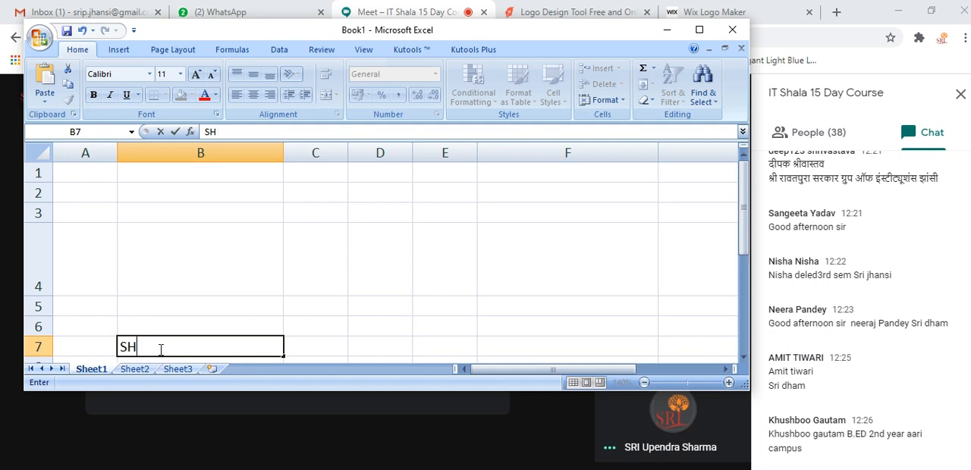
type("EET TA")
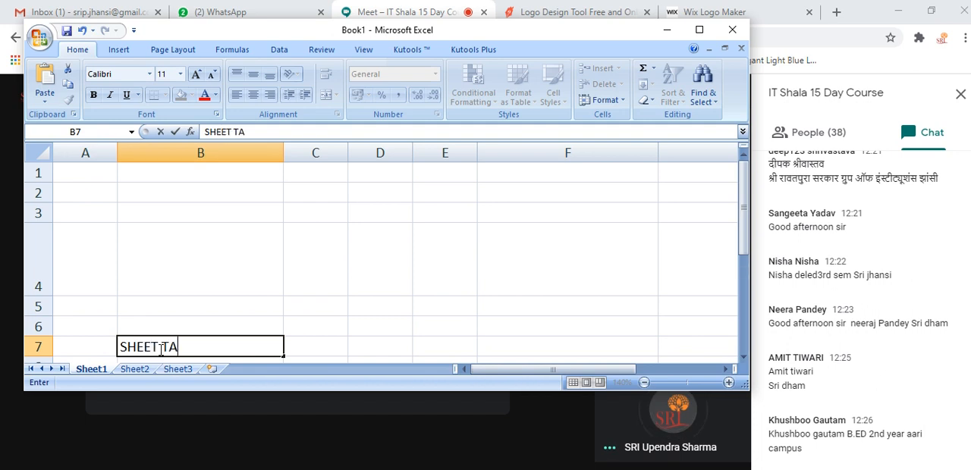
type("B AREA")
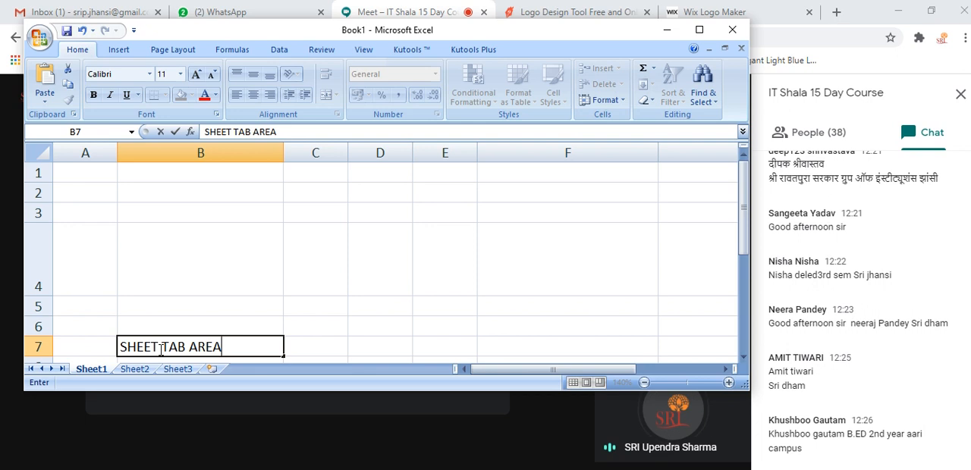
left_click(207, 300)
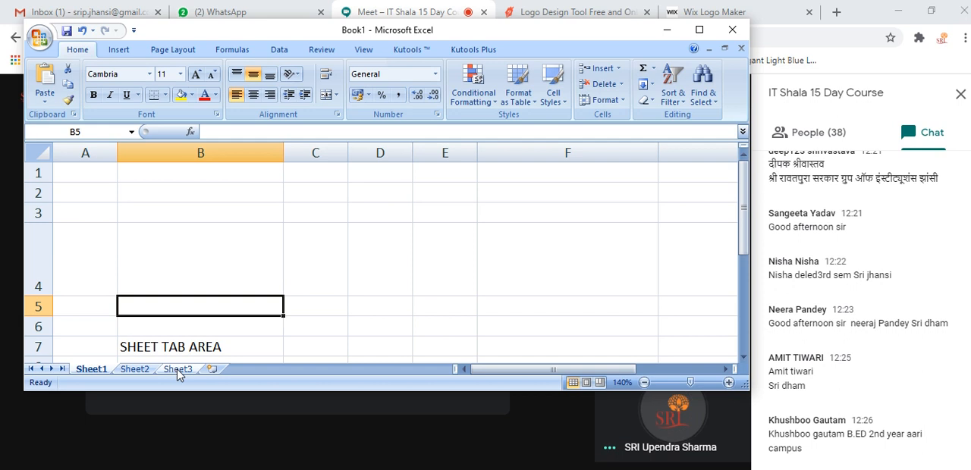
Insert nine new worksheets after Sheet3, up to Sheet12
left_click(213, 371)
left_click(255, 371)
left_click(299, 370)
left_click(342, 370)
left_click(385, 369)
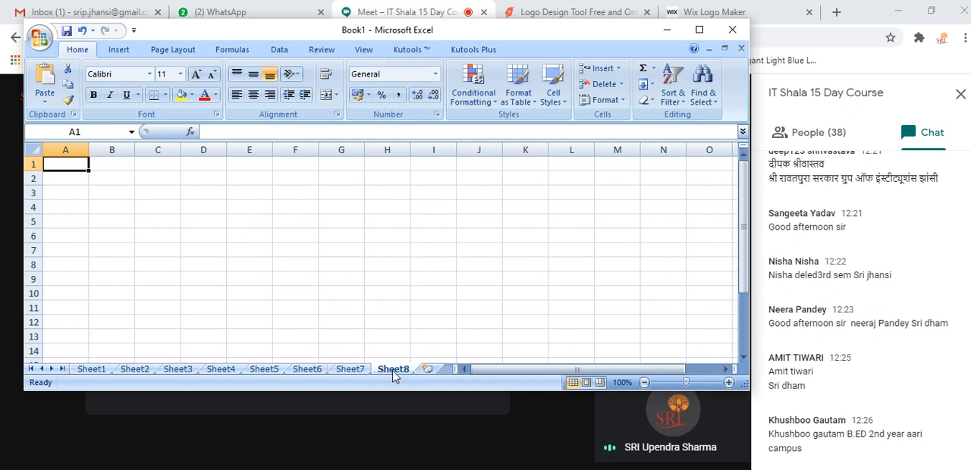
left_click(428, 369)
left_click(426, 369)
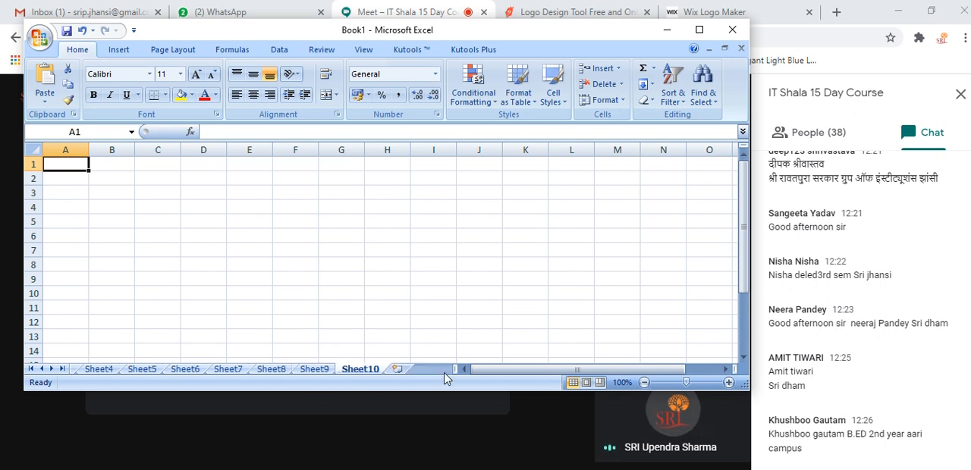
left_click(401, 369)
left_click(403, 370)
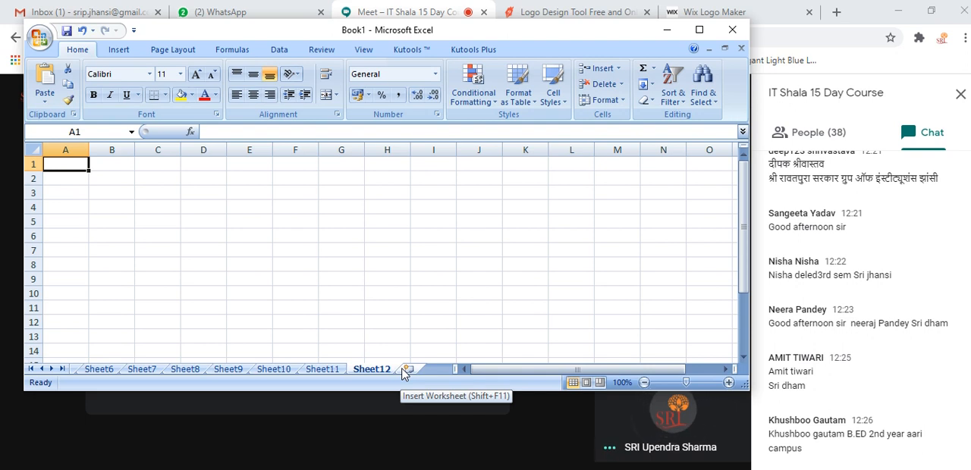
Maximize the workbook window, examine the column headings along row 1 of Sheet12 and return to cell A1
left_click(700, 30)
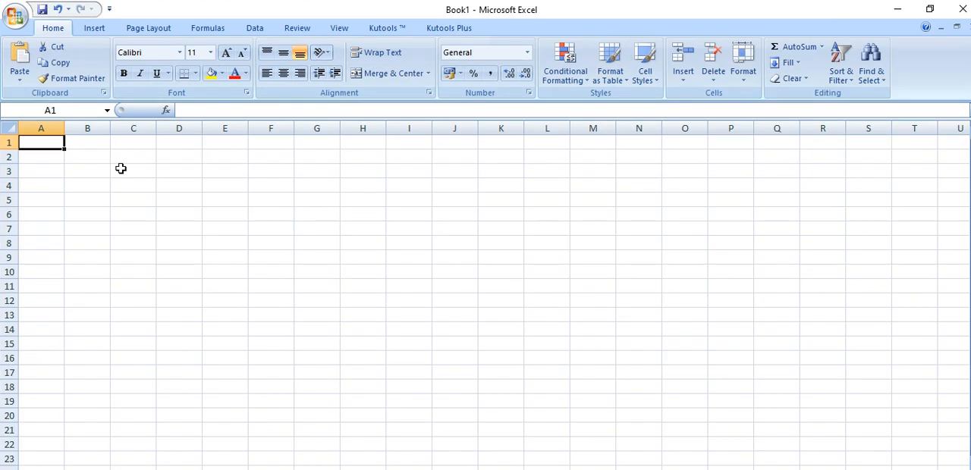
key("Right")
key("Right")
key("Right")
key("Right")
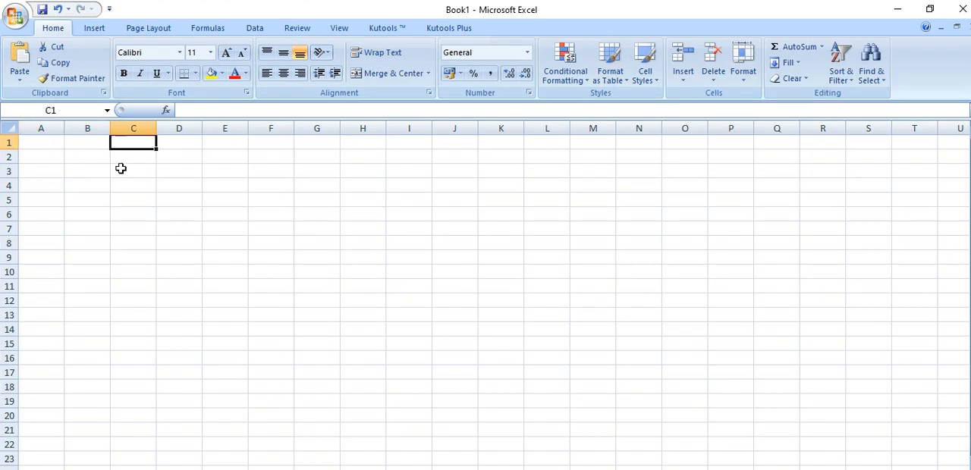
key("Right")
key("Right")
key("Right")
key("Right")
key("Right")
key("Right")
key("Right")
key("Right")
key("Right")
key("Right")
key("Right")
key("Right")
key("Right")
key("Right")
key("Right")
key("Right")
key("Right")
key("Right")
key("Right")
key("Right")
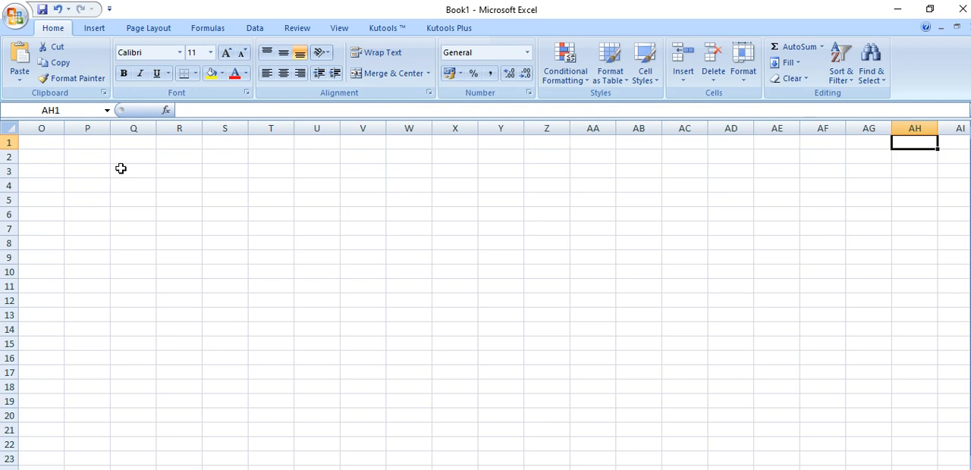
key("Right")
key("Right")
key("Right")
key("Right")
key("Right")
key("Right")
key("Right")
key("Right")
key("Right")
key("Right")
key("Right")
key("Right")
key("Right")
key("Right")
key("Right")
key("Right")
key("Right")
key("Right")
key("Right")
key("Right")
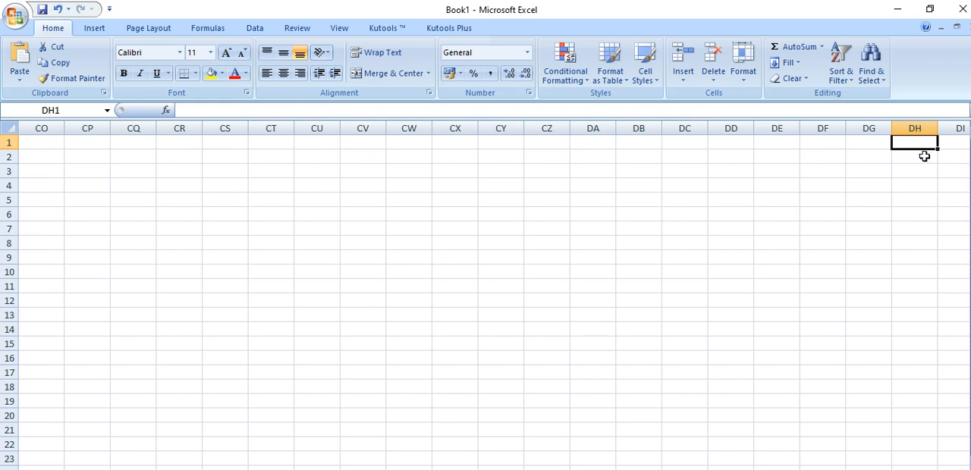
left_click(51, 148)
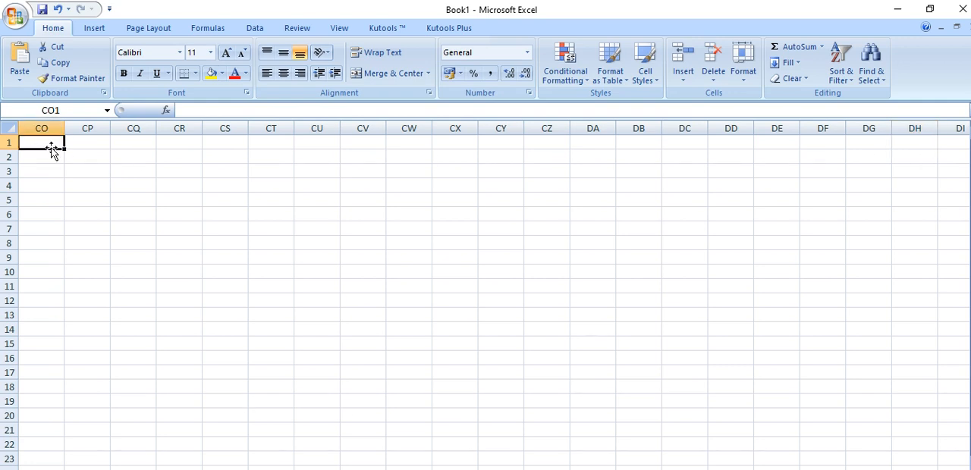
key("shift+Left")
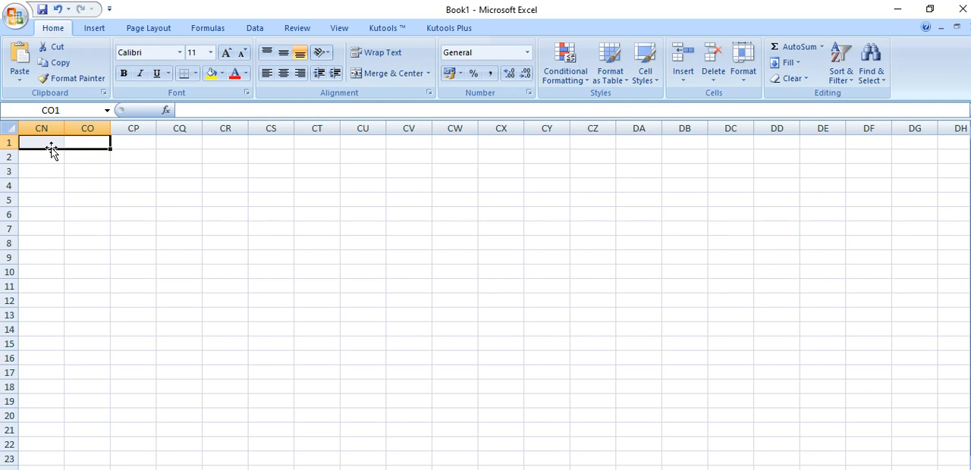
key("ctrl+Home")
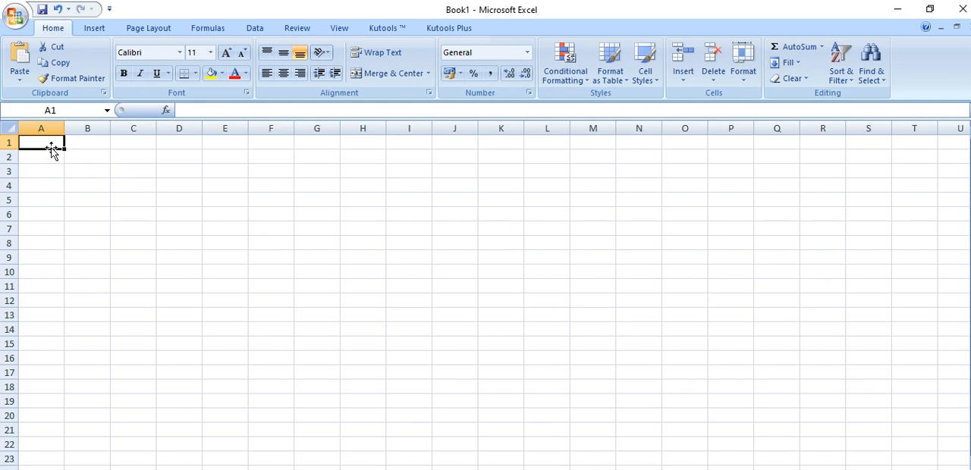
Enter 1 in cell A1 and 2 in the row's last cell, XFD1
type("1")
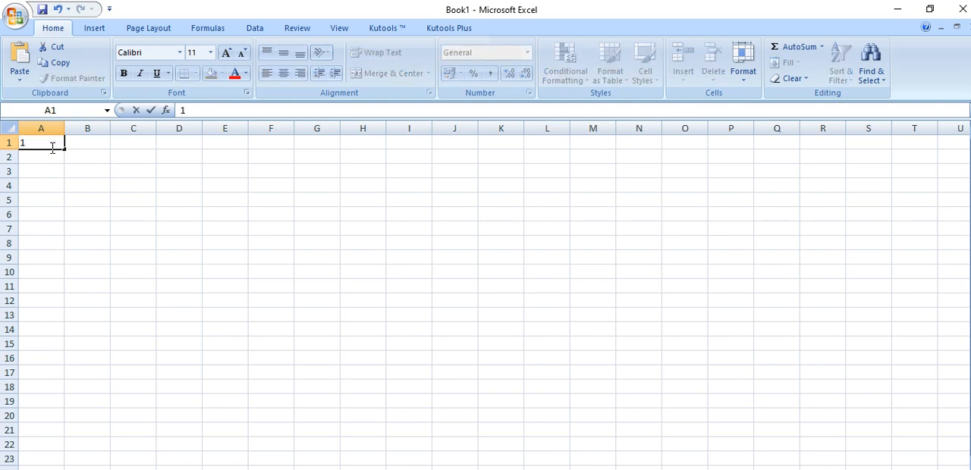
key("shift+Right")
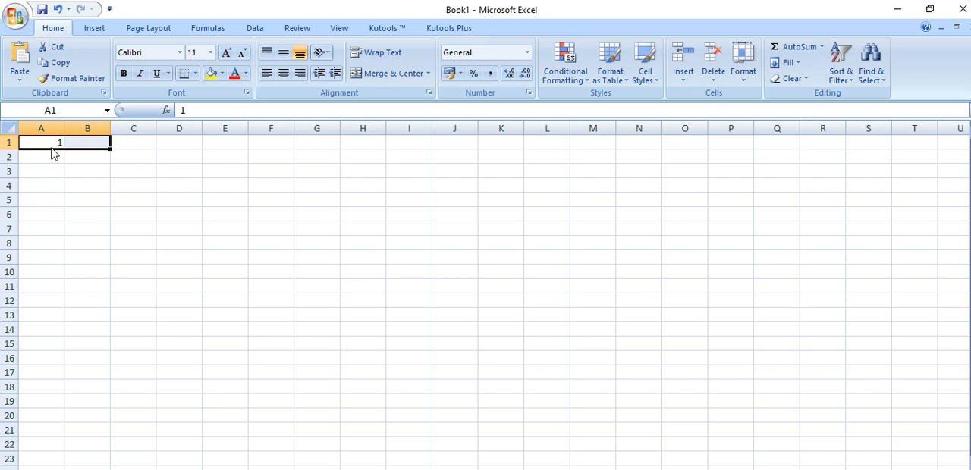
key("ctrl+Right")
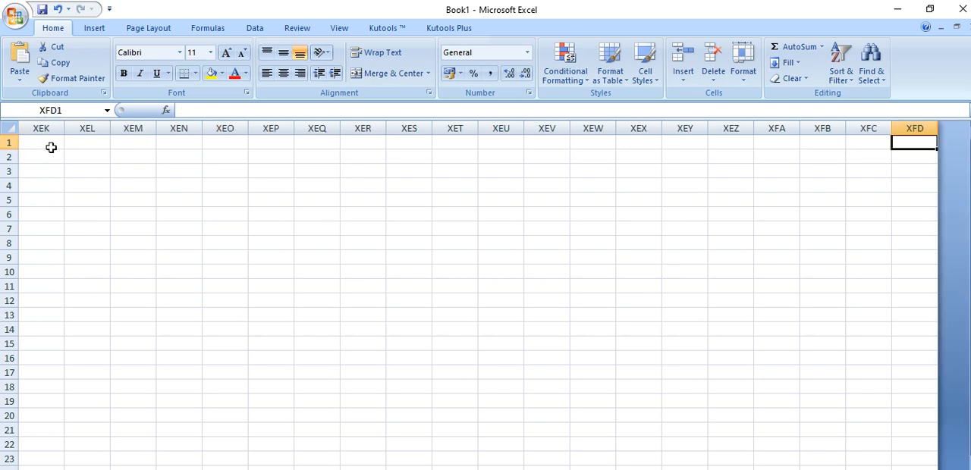
type("2")
left_click(416, 271)
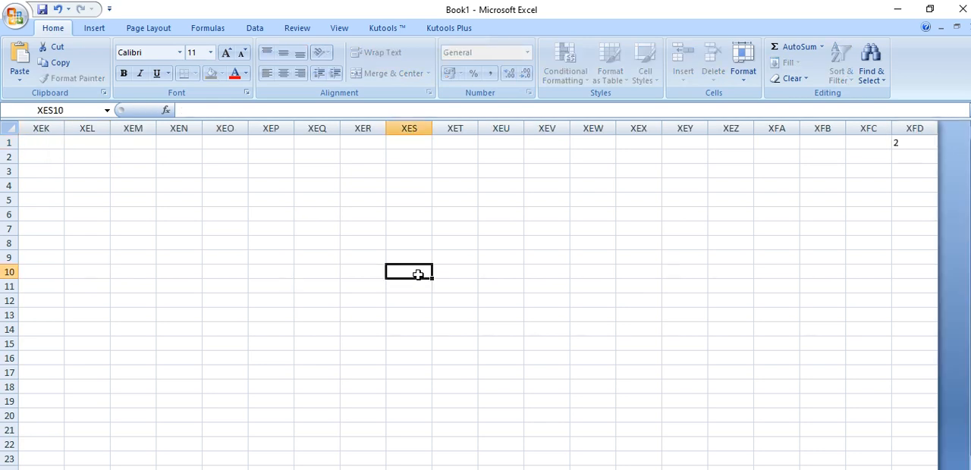
Fill all of row 1 rightwards with the value from cell A1 and check the filled columns
left_click(908, 143)
left_click_drag(907, 143, 204, 142)
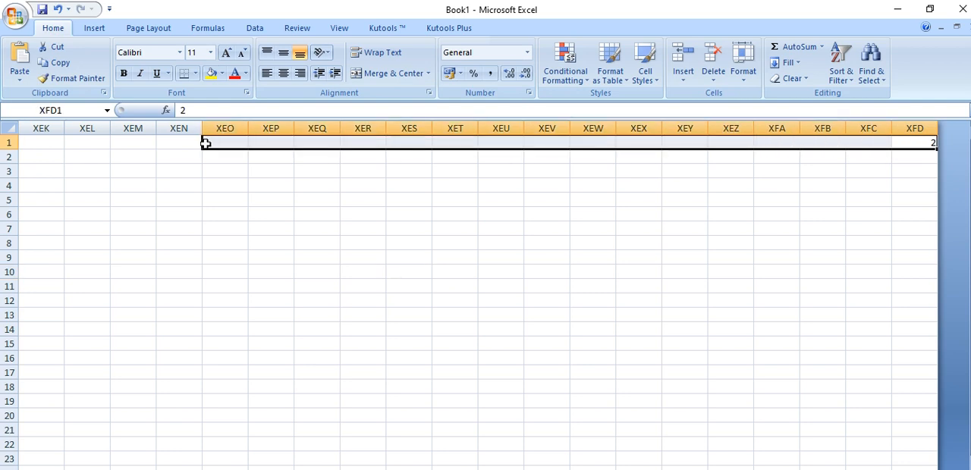
key("ctrl+Home")
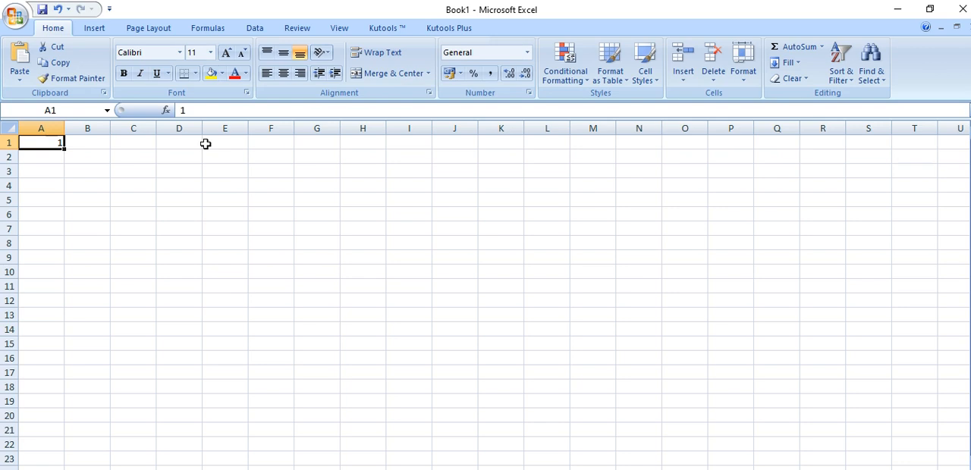
key("shift+space")
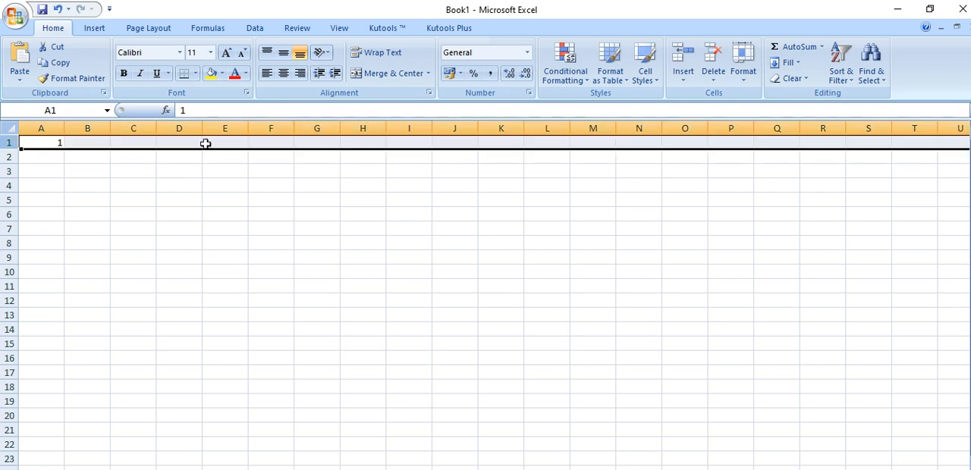
left_click(788, 63)
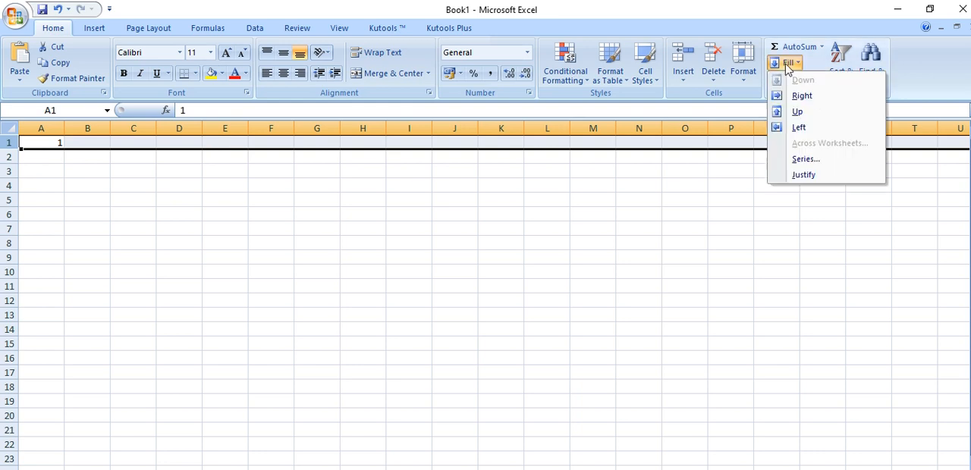
left_click(803, 97)
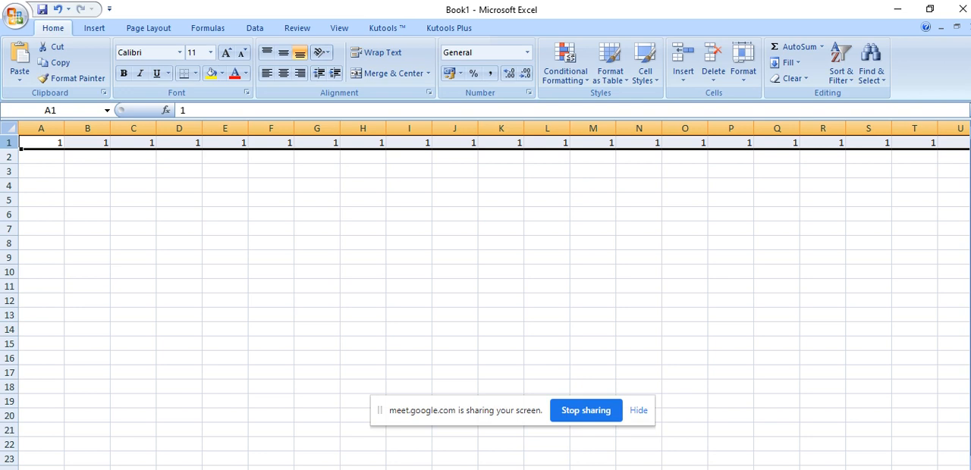
scroll(486, 304, "right", 20)
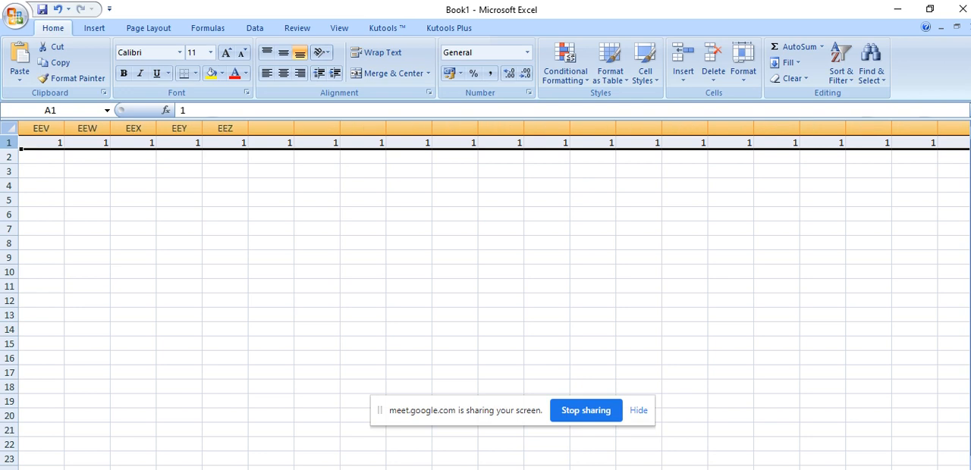
scroll(485, 303, "right", 20)
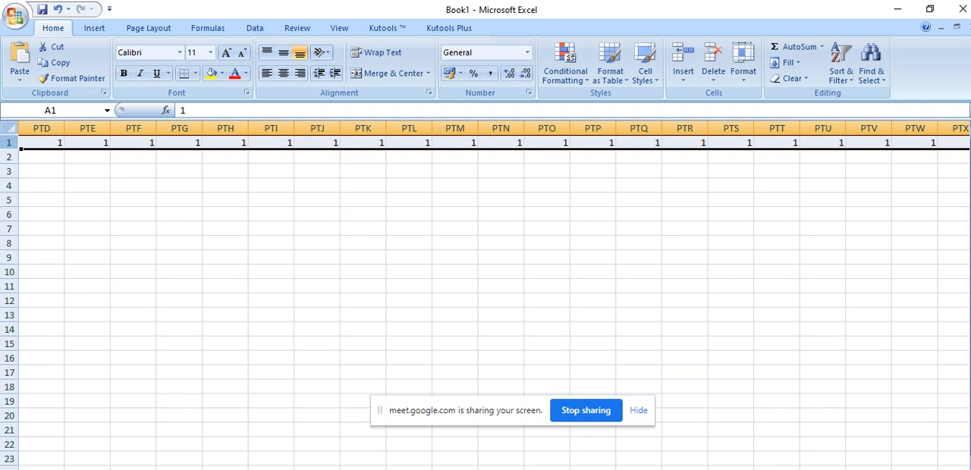
Enter 16384 in cell XEW10, near the end of the filled row
scroll(485, 304, "right", 20)
scroll(486, 304, "right", 20)
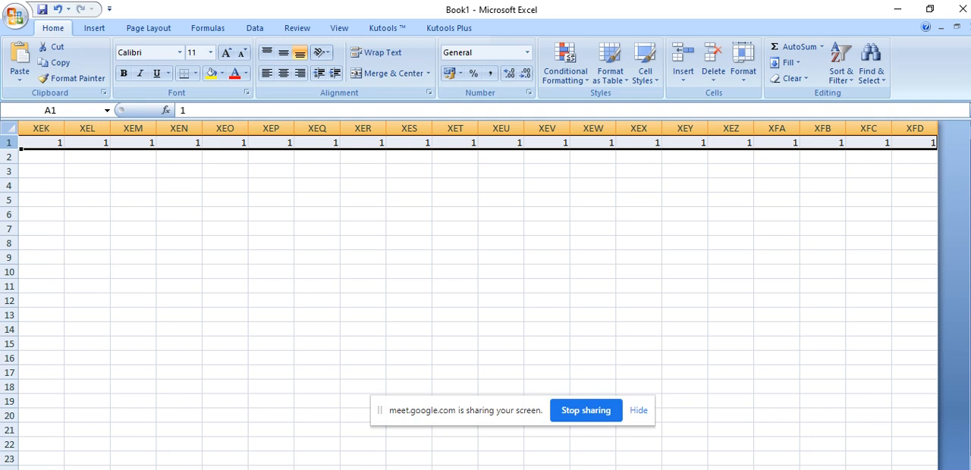
left_click(610, 268)
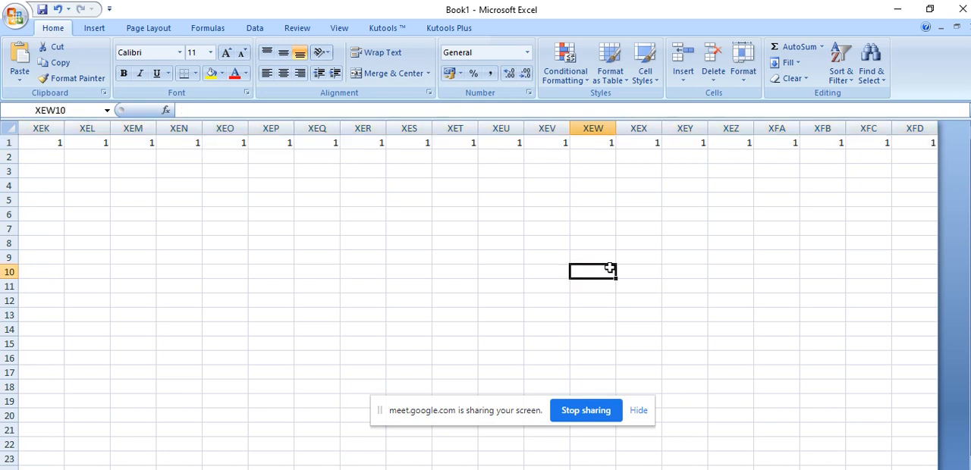
type("16384")
left_click(596, 315)
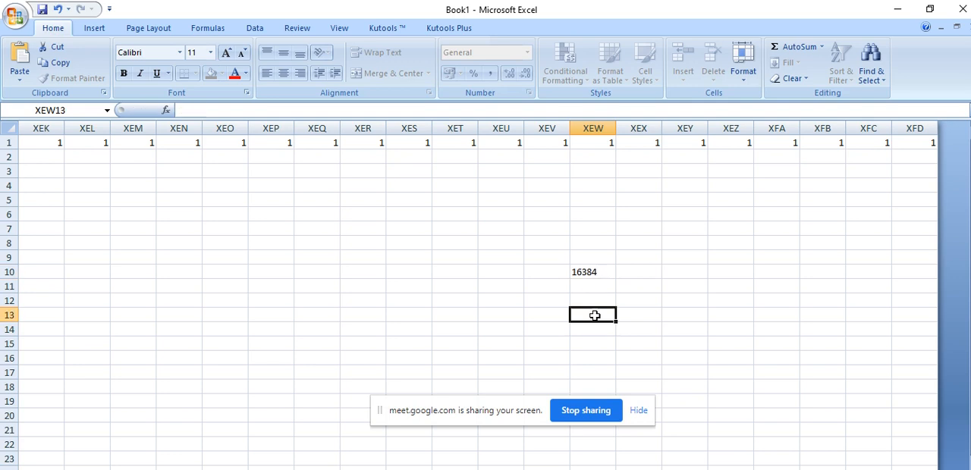
Label cell XEV10 as COLOUM and cell XEV11 as ROW
left_click(542, 274)
type("COLOUM")
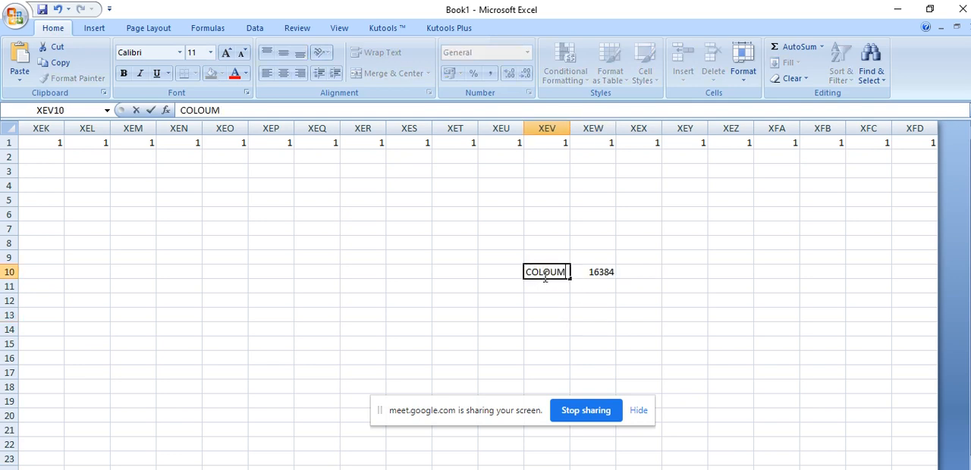
key("Return")
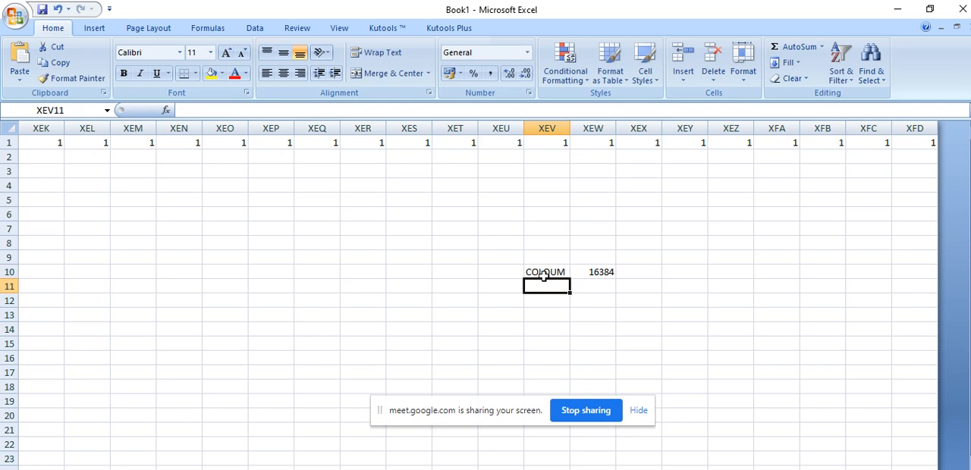
type("ROW")
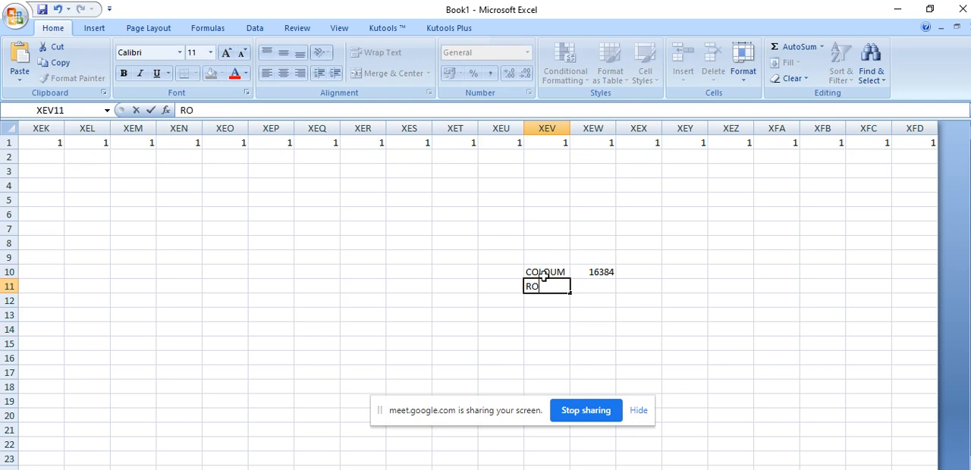
left_click(731, 358)
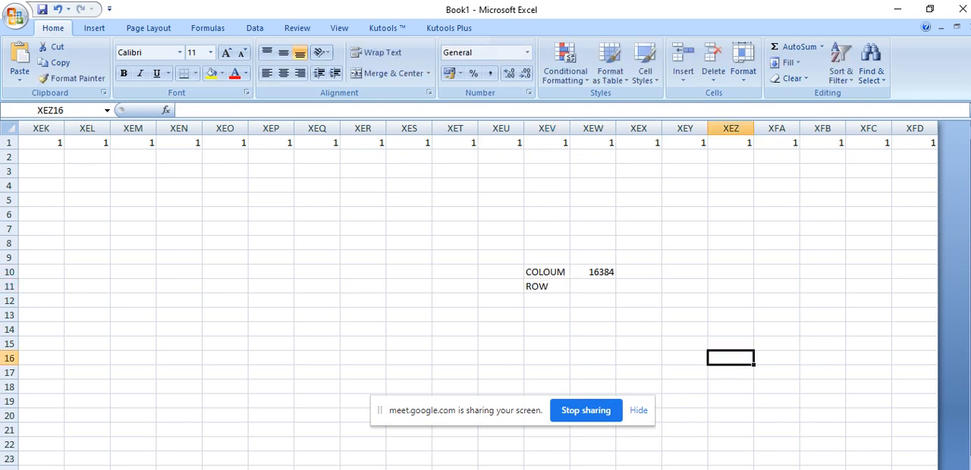
Go to the last row of column A from cell A1, check its row number and return to A1
left_click_drag(941, 469, 599, 469)
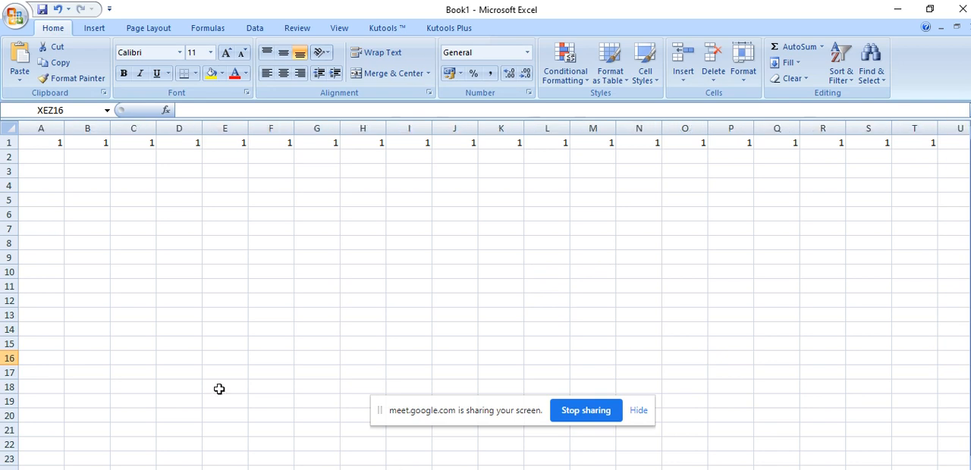
left_click(43, 143)
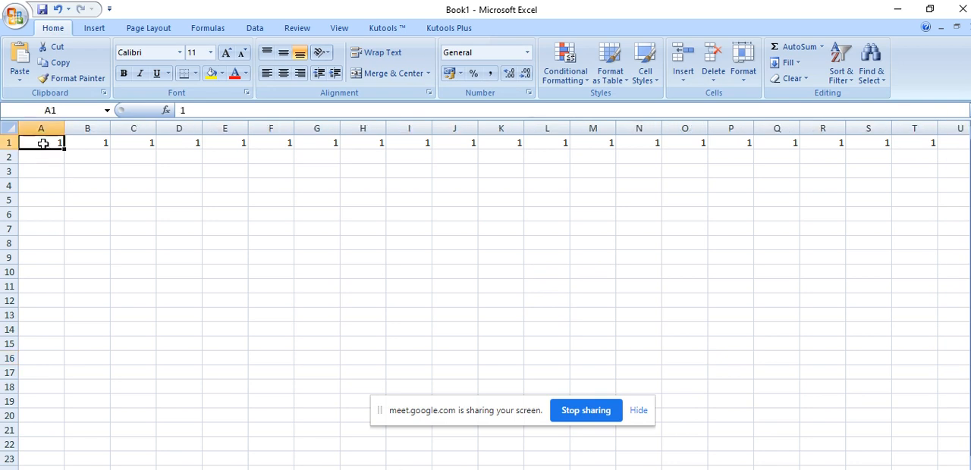
key("ctrl+shift+Down")
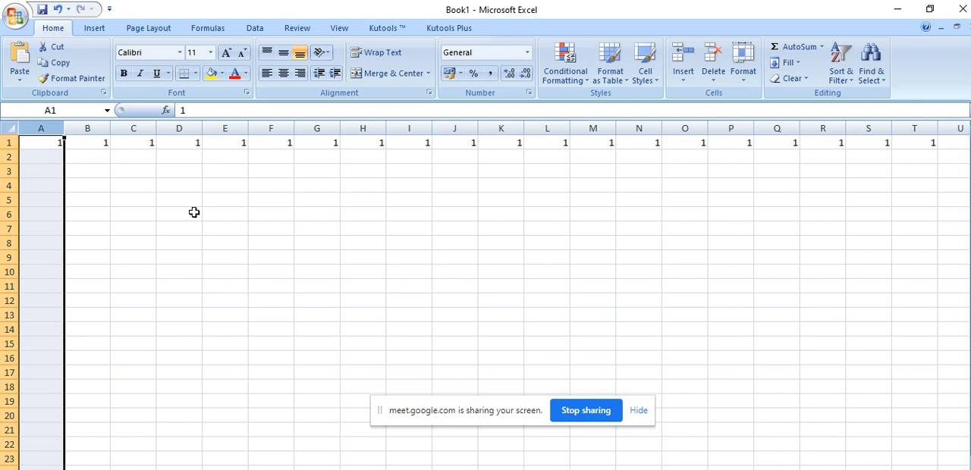
left_click(42, 142)
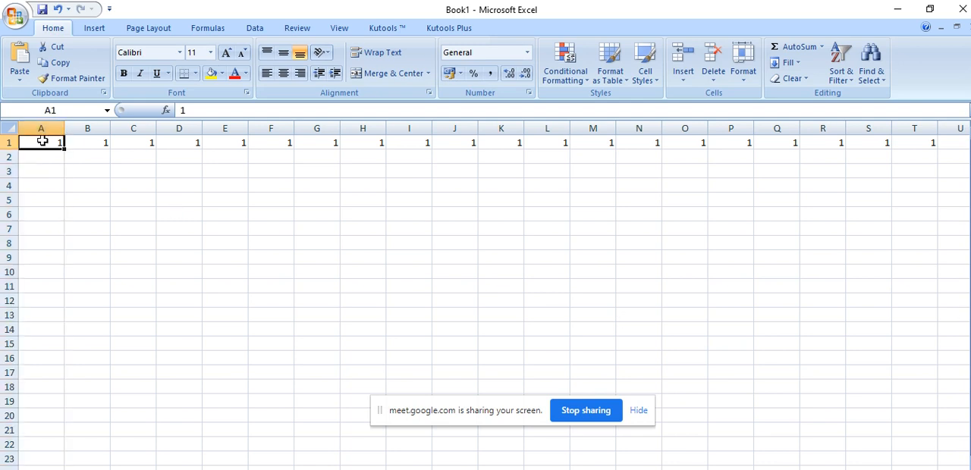
key("ctrl+Down")
scroll(88, 400, "down", 6)
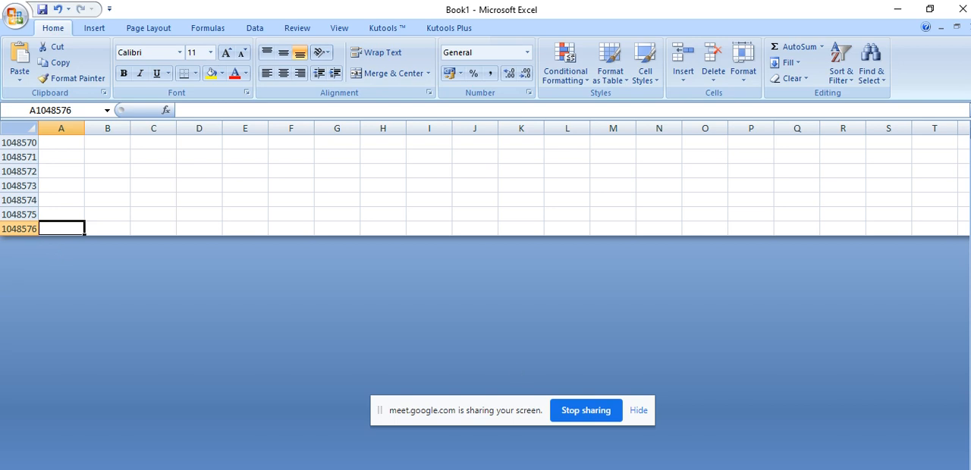
key("ctrl+Up")
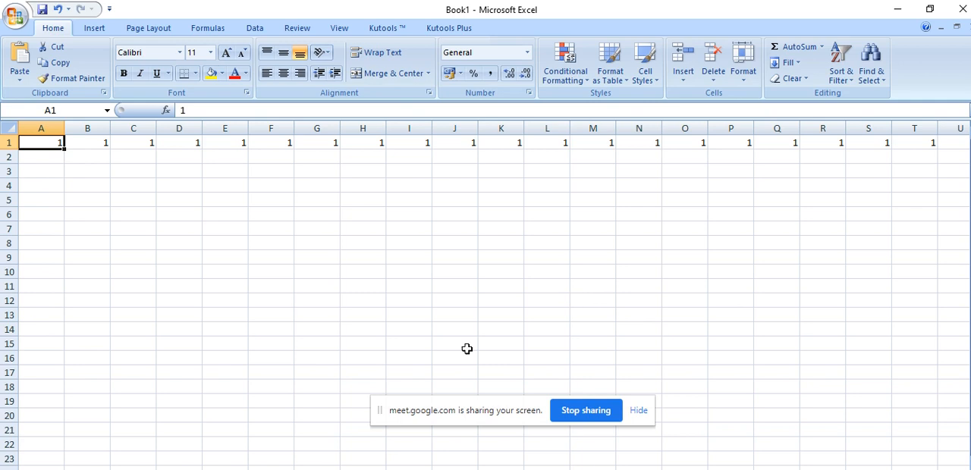
Enter 1048576 in cell H10 and label it ROW in cell G10
left_click(383, 271)
type("1045")
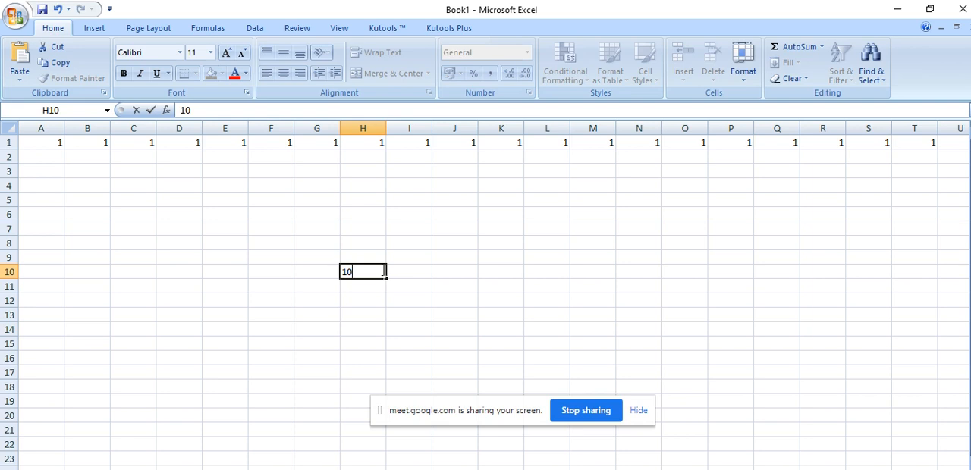
key("BackSpace")
type("8576")
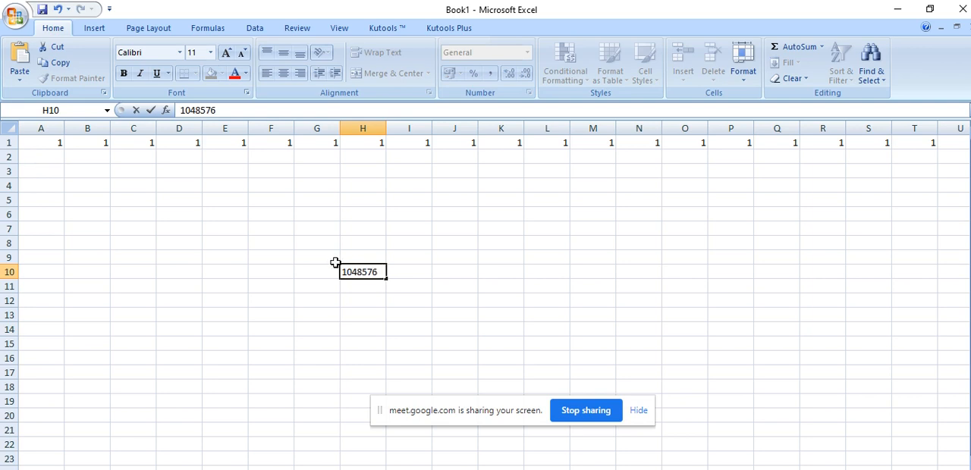
left_click(321, 271)
type("ROW")
Enter COLOUMN in cell G9 with 16384 in cell H9, and widen column G to fit the label
left_click(311, 256)
type("COLOUMN")
left_click_drag(390, 363, 362, 360)
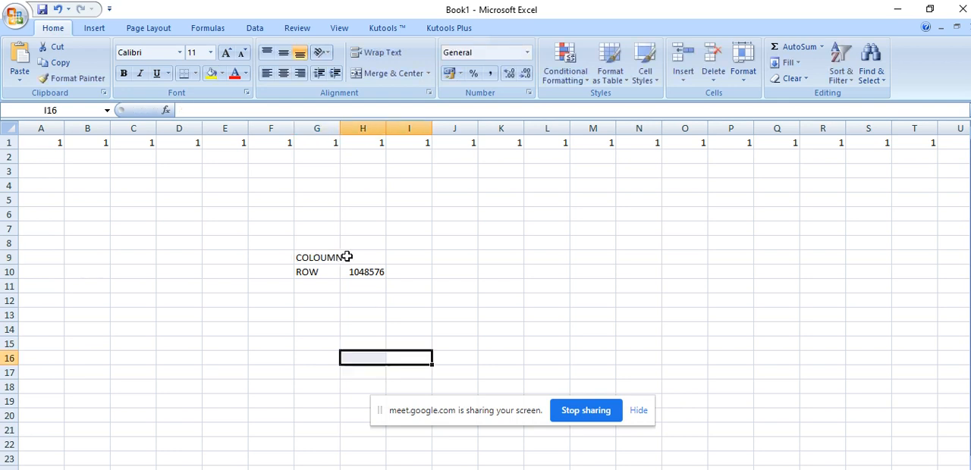
left_click(364, 259)
left_click(17, 142)
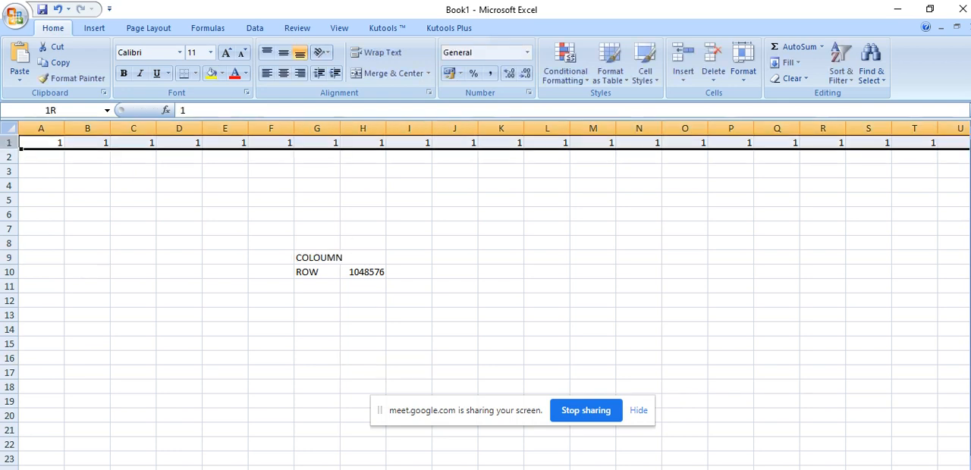
left_click(358, 258)
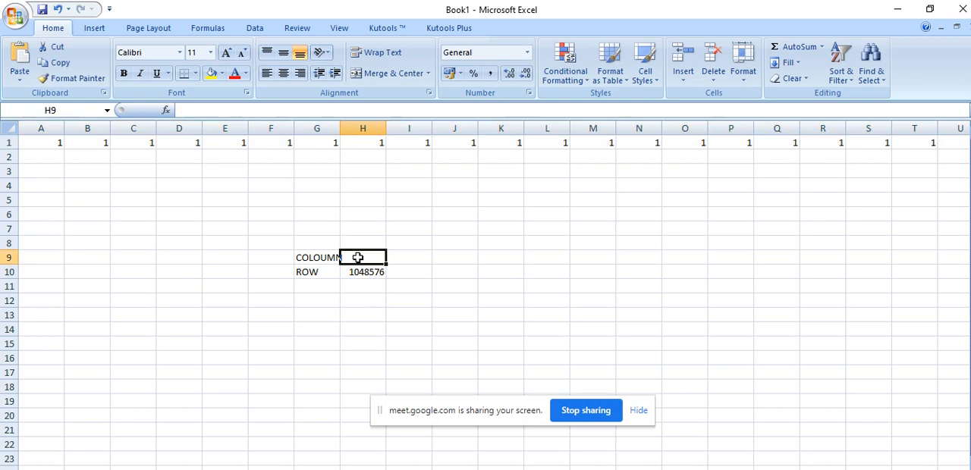
type("16384")
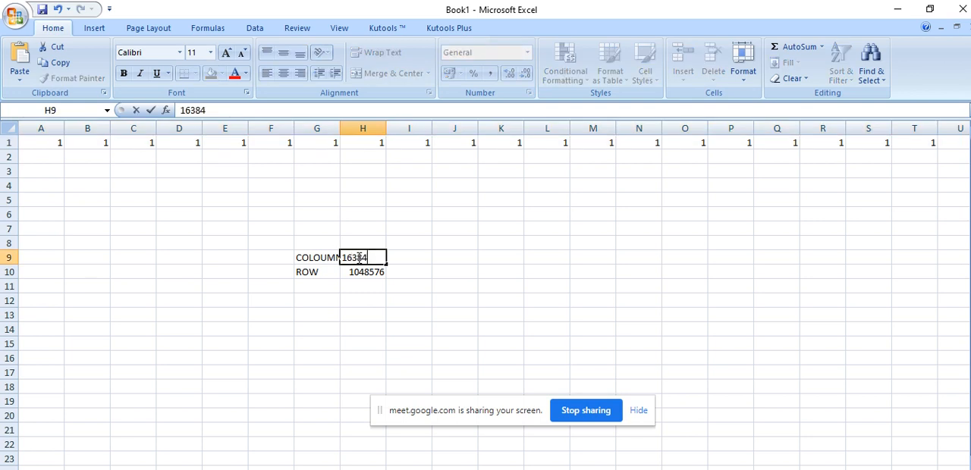
left_click(377, 332)
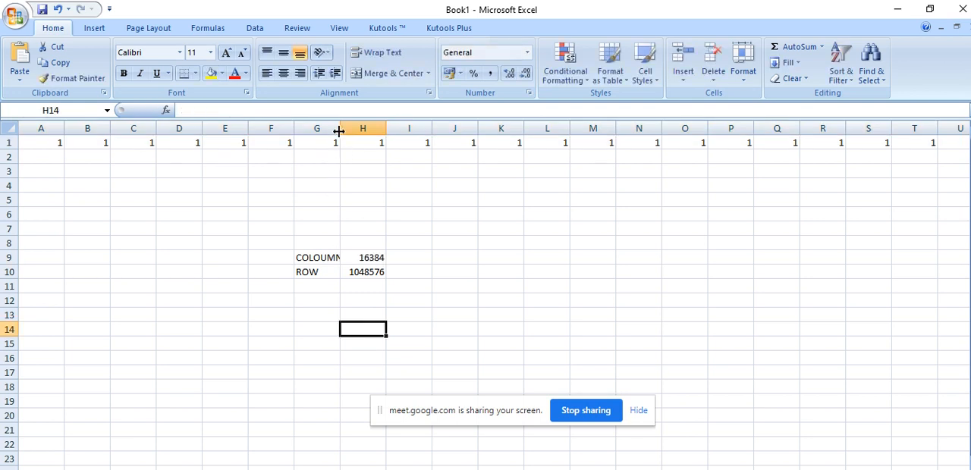
left_click_drag(341, 130, 364, 137)
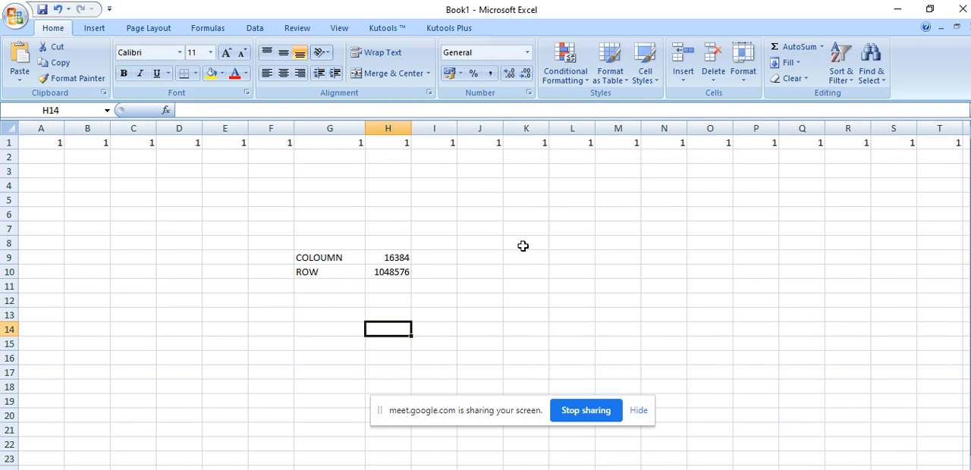
Add the default sheet count in row 11: DEFAULT in F11, SHEETS in G11 and 3 in H11
left_click(332, 287)
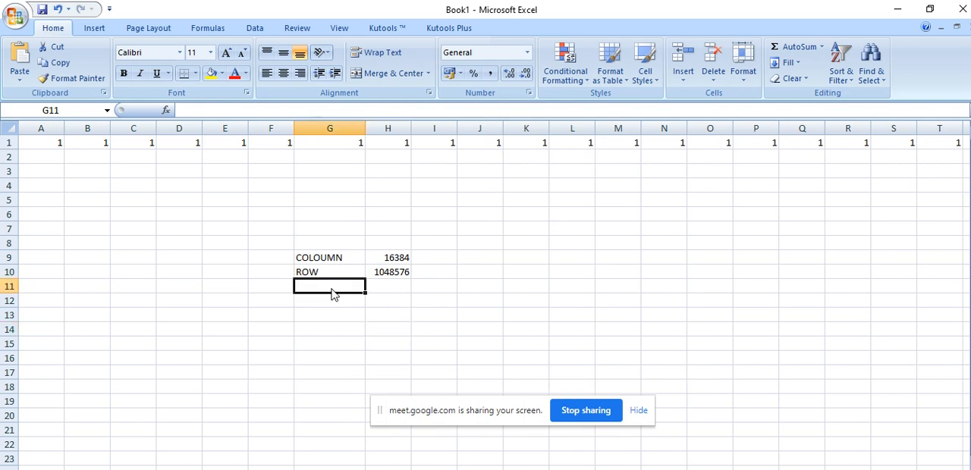
type("SHEETS")
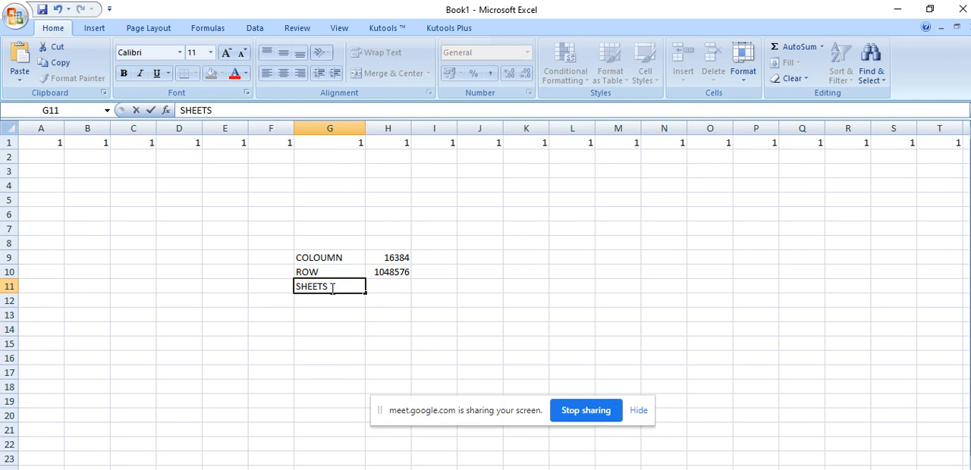
left_click(274, 289)
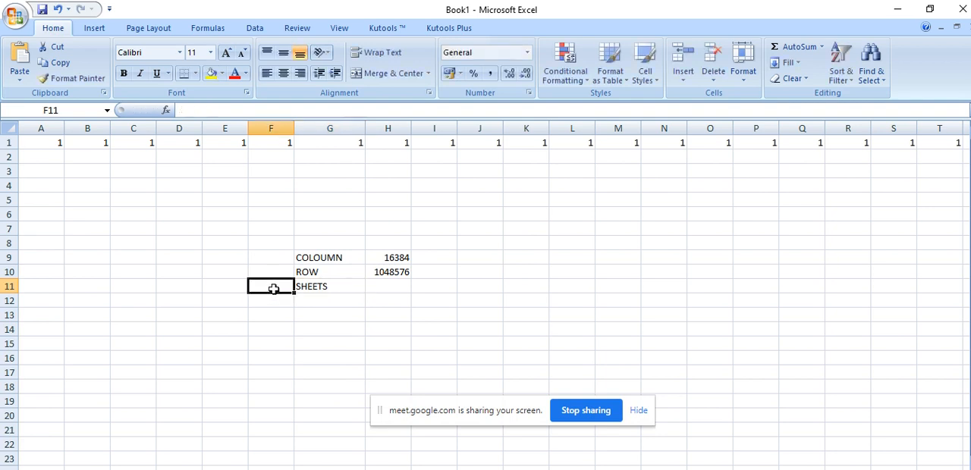
type("DEFAULT")
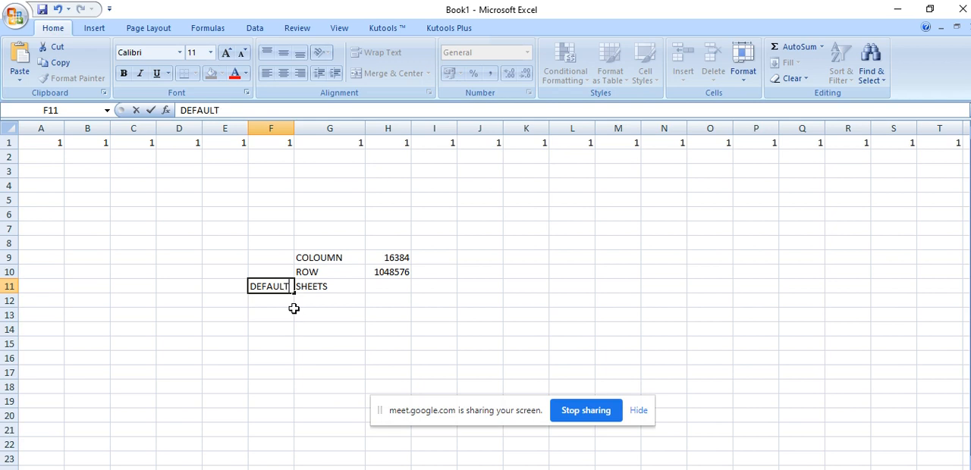
left_click(398, 282)
type("3")
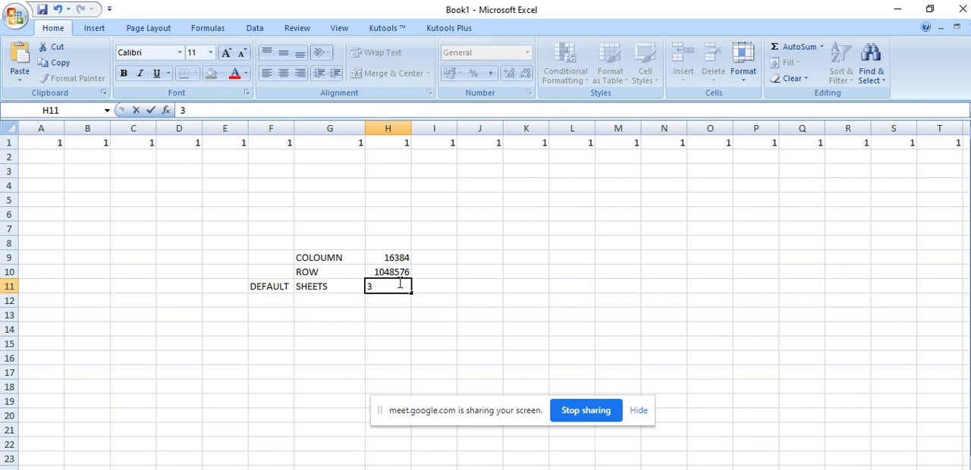
left_click(349, 384)
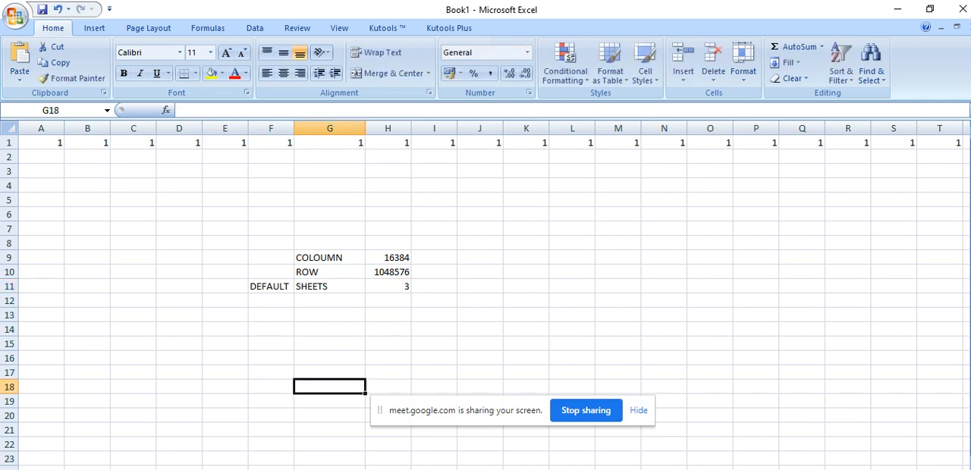
Restore the window to its smaller size and delete the worksheets Sheet11, Sheet10, Sheet9, Sheet8 and Sheet7
left_click(931, 9)
right_click(319, 369)
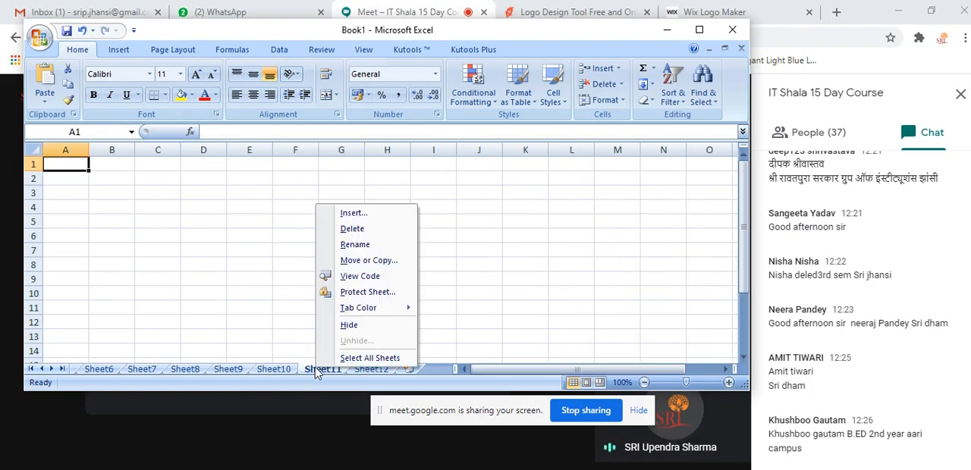
left_click(353, 228)
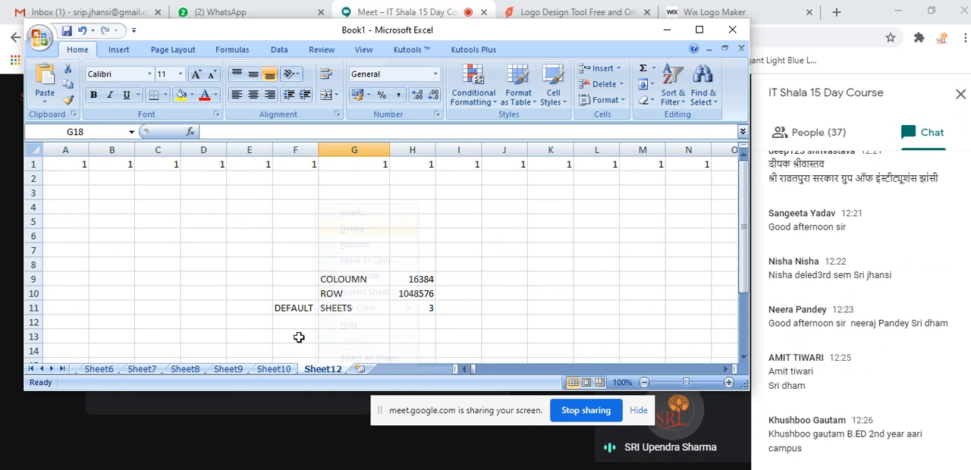
right_click(275, 370)
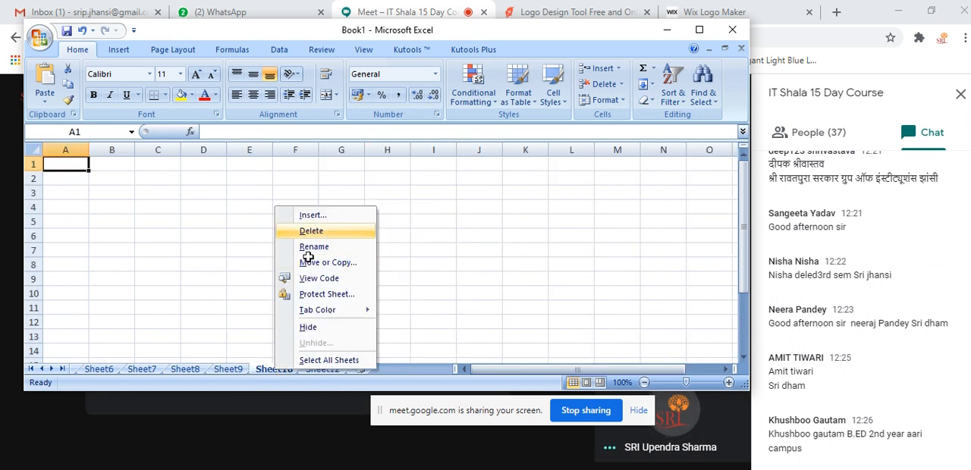
left_click(312, 231)
right_click(228, 369)
left_click(269, 230)
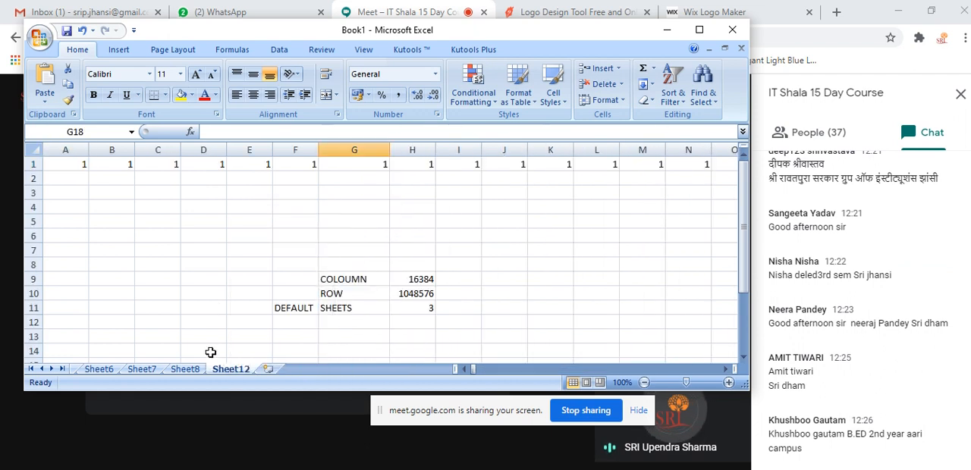
right_click(185, 369)
left_click(227, 229)
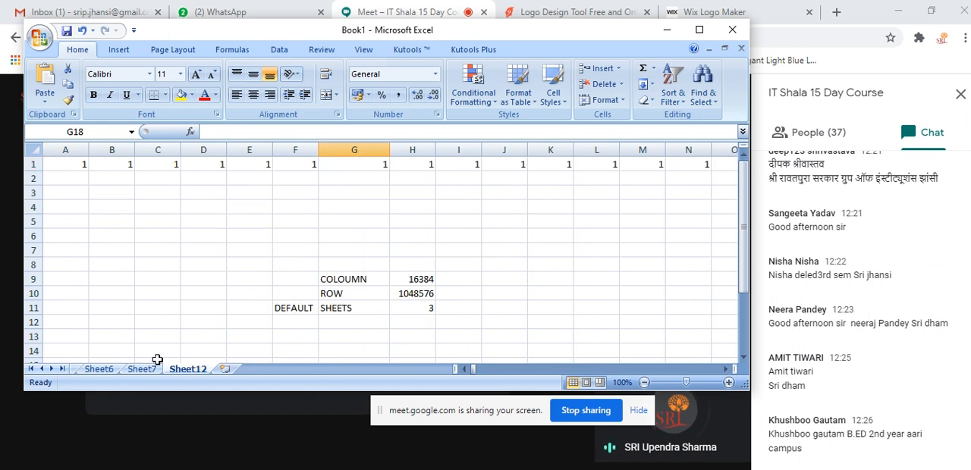
right_click(141, 370)
left_click(184, 229)
Delete Sheet12 together with its data and bring the first sheet tabs into view
right_click(149, 369)
left_click(187, 226)
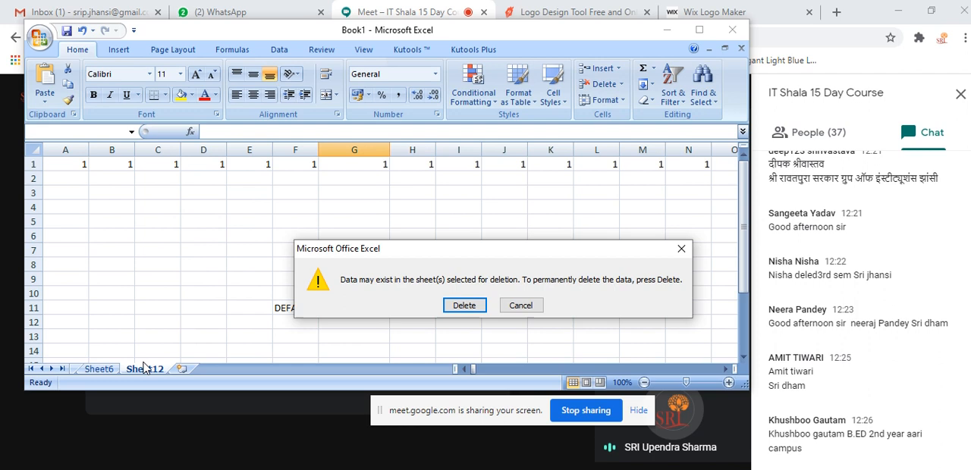
left_click(464, 301)
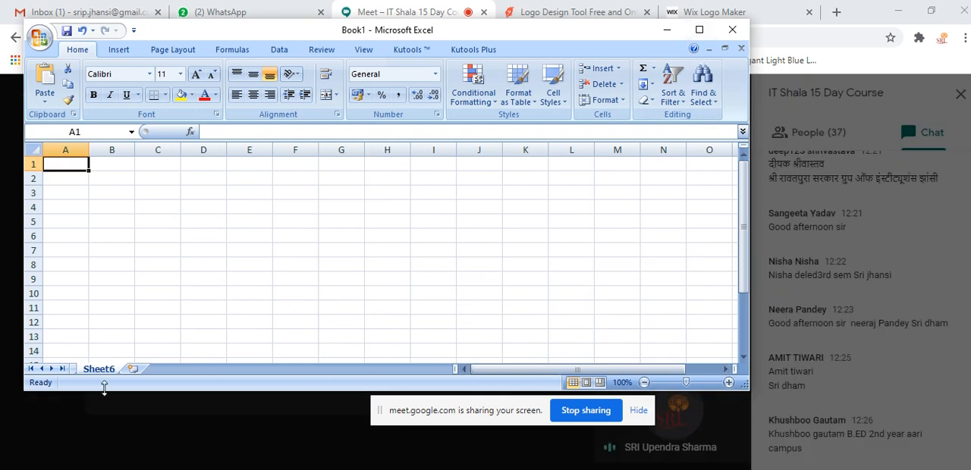
left_click(32, 370)
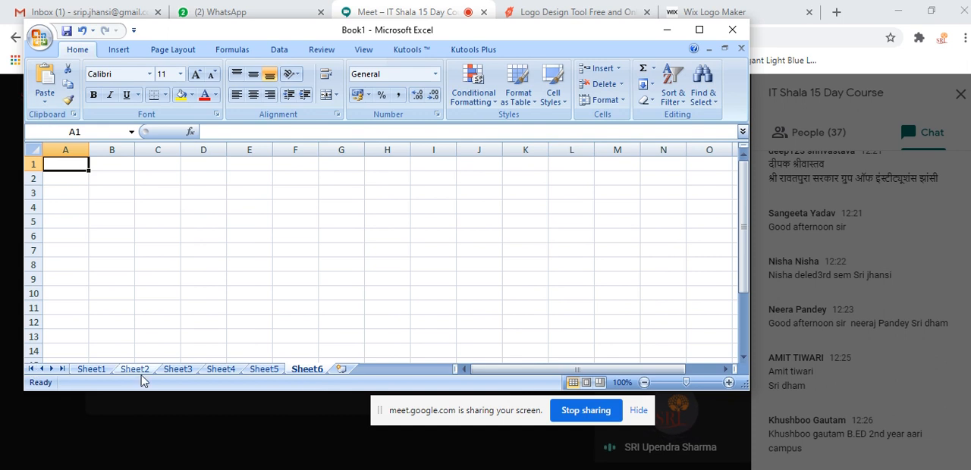
Delete the worksheets Sheet6, Sheet5 and Sheet4
right_click(308, 370)
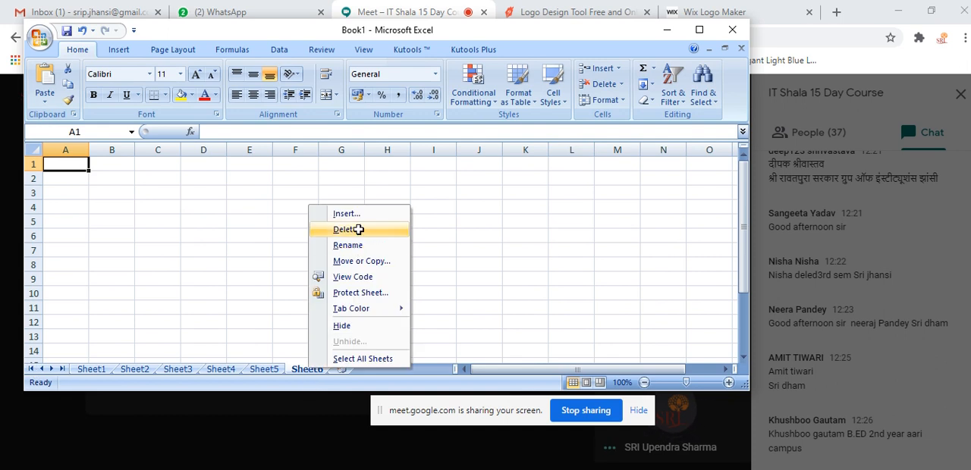
left_click(345, 229)
right_click(262, 370)
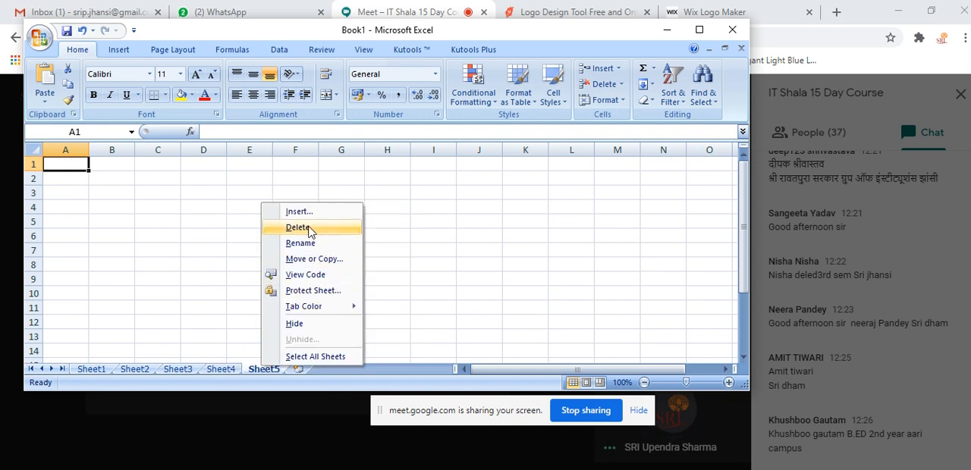
left_click(308, 227)
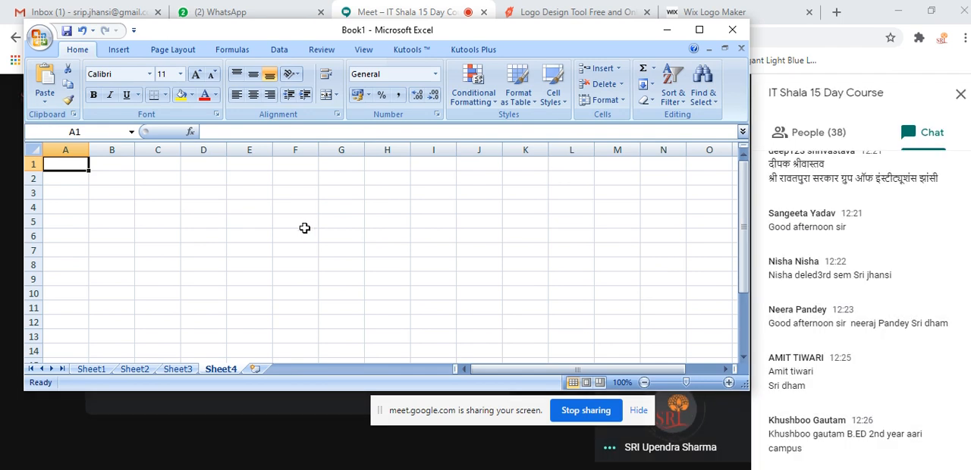
right_click(236, 372)
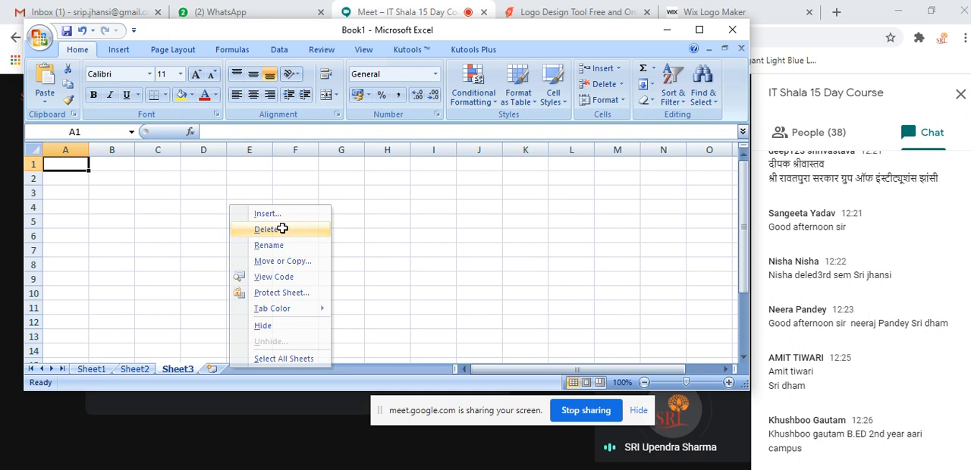
left_click(278, 228)
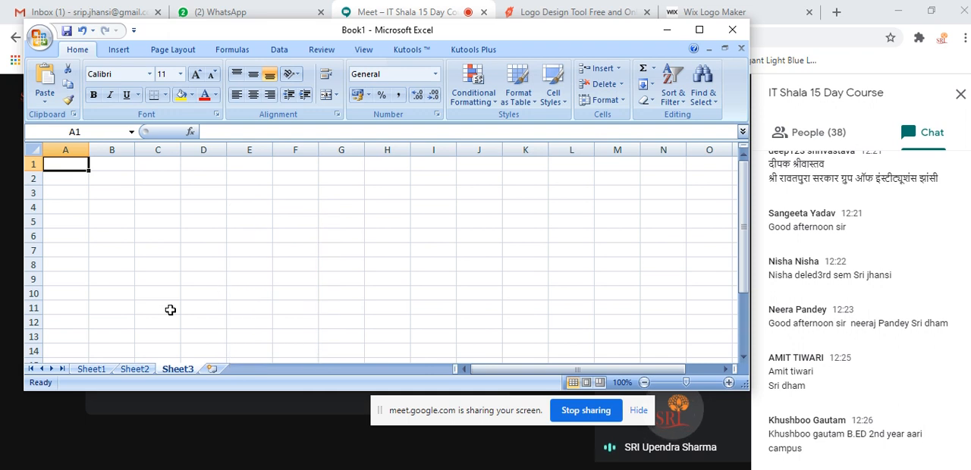
Color the Sheet1 tab red and the Sheet2 tab light green
left_click(89, 371)
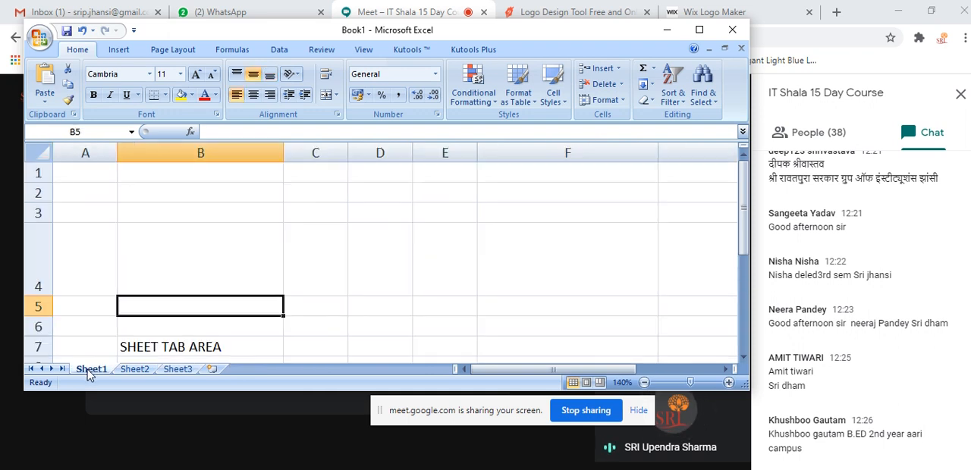
right_click(88, 372)
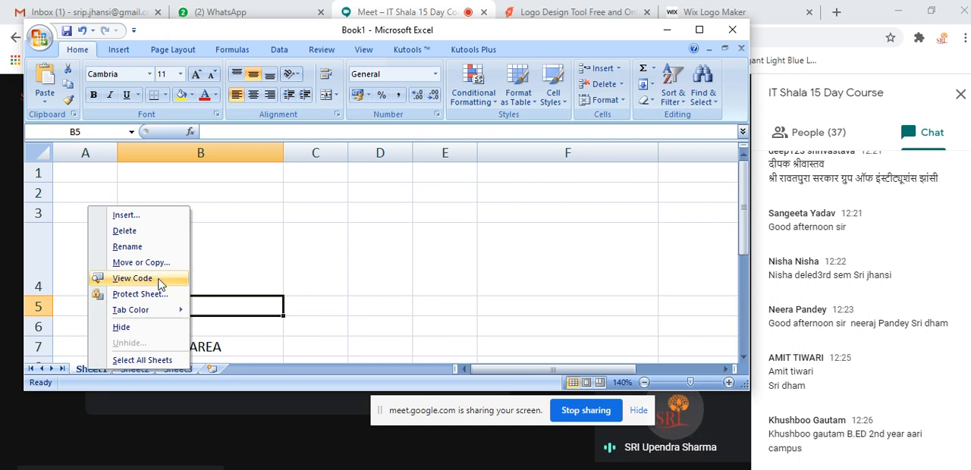
mouse_move(158, 313)
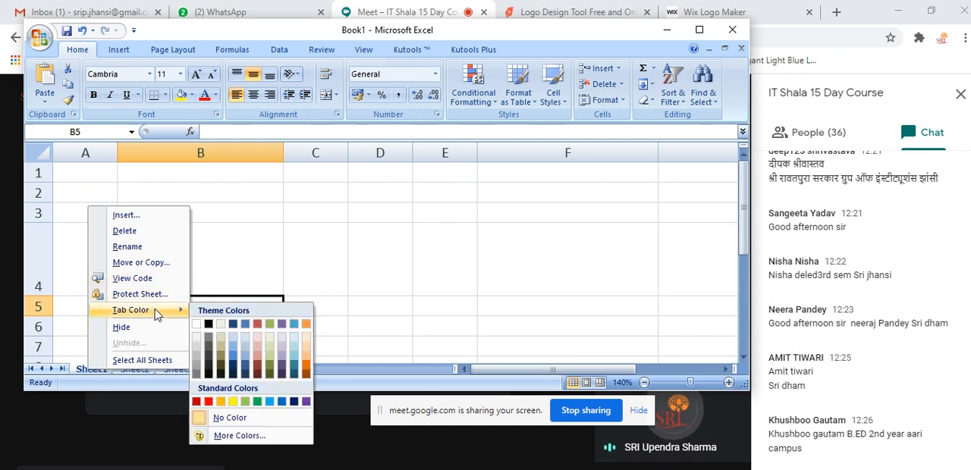
left_click(208, 401)
left_click(133, 370)
right_click(133, 370)
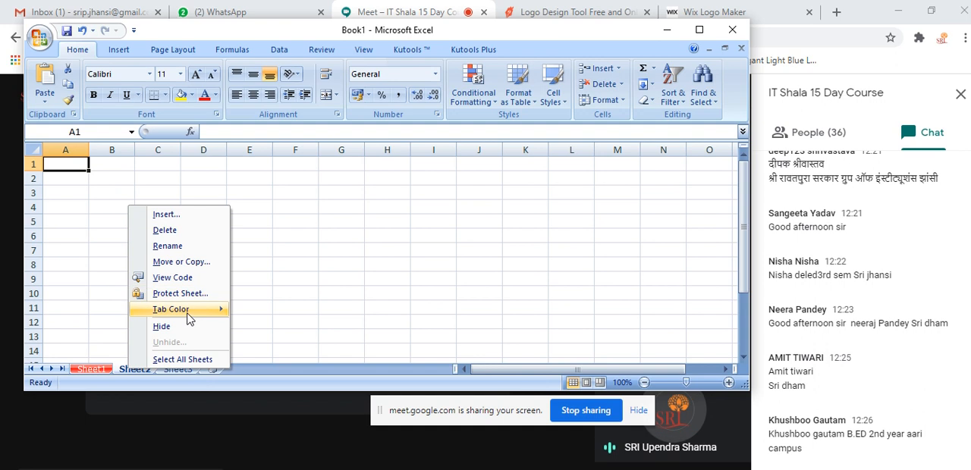
mouse_move(174, 309)
left_click(286, 400)
Color the Sheet3 tab blue and return to Sheet2
left_click(172, 373)
right_click(173, 378)
mouse_move(228, 313)
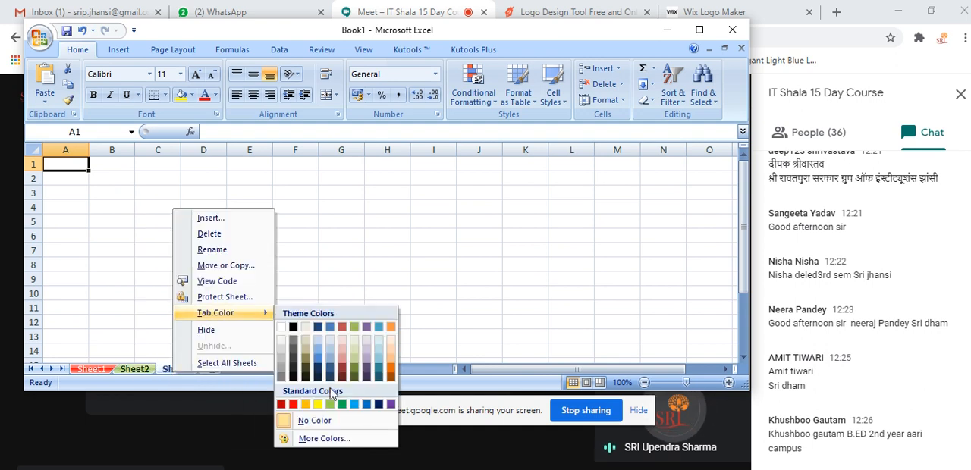
left_click(367, 405)
left_click(313, 306)
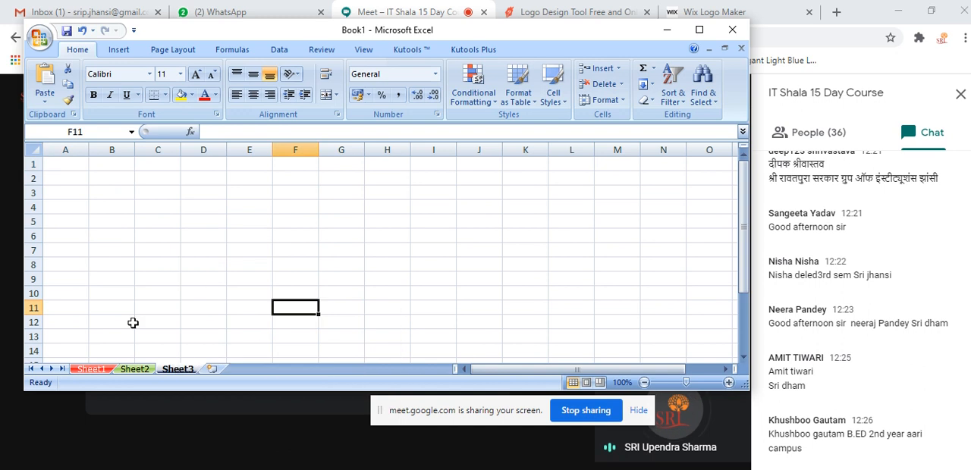
left_click(136, 369)
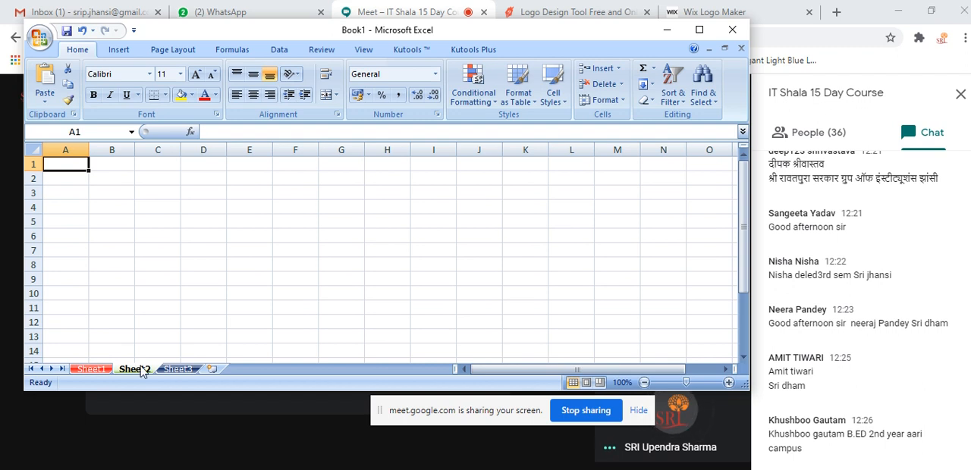
Rename Sheet1 as JAN and Sheet2 as FEB
right_click(99, 370)
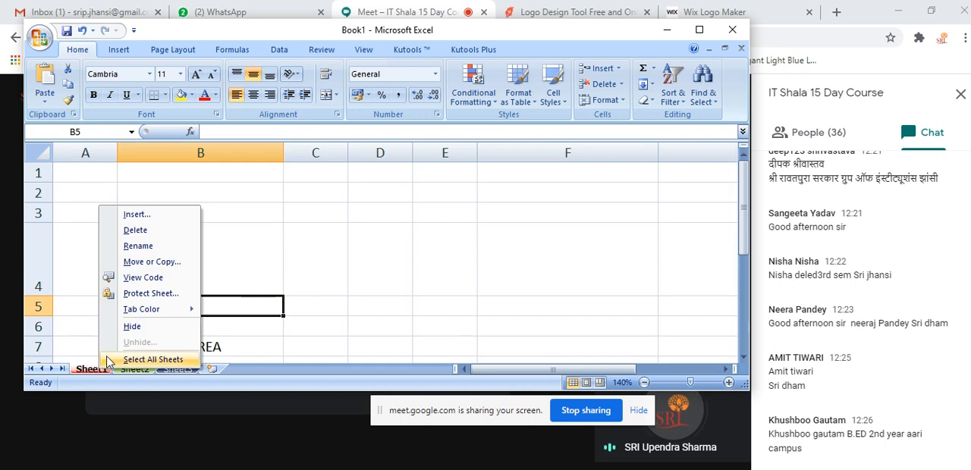
left_click(144, 247)
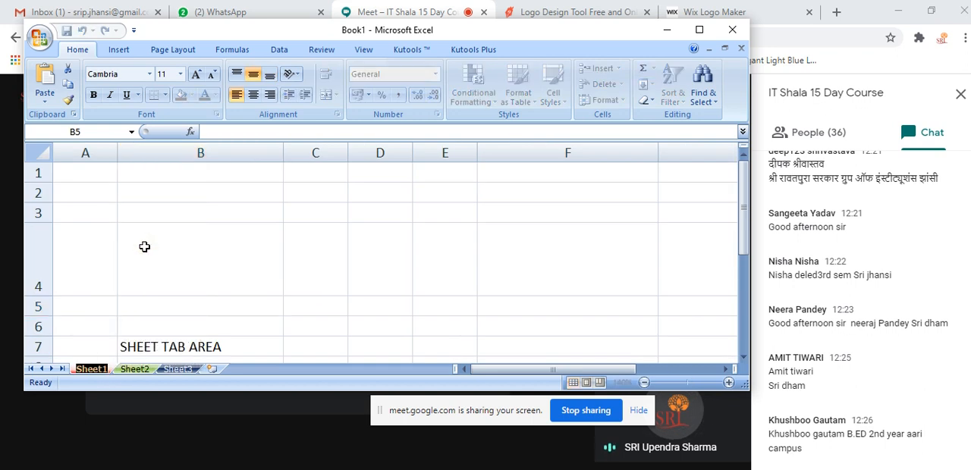
type("JAN")
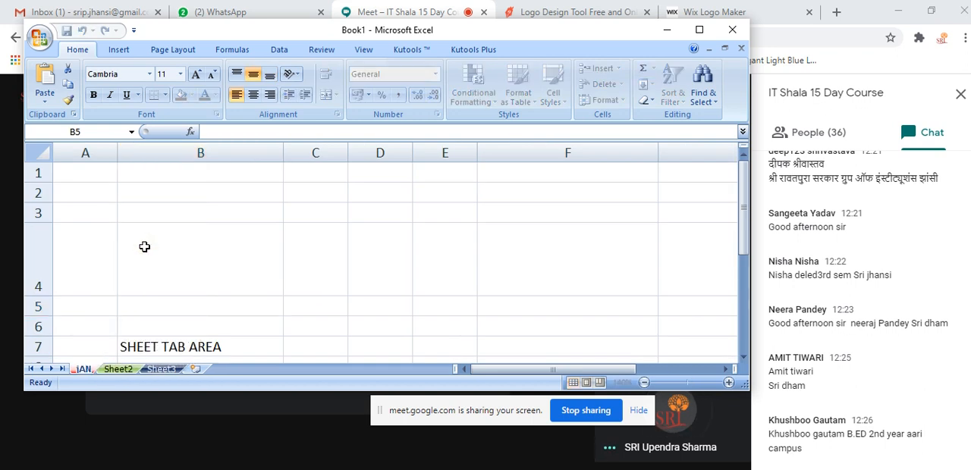
left_click(118, 369)
right_click(118, 370)
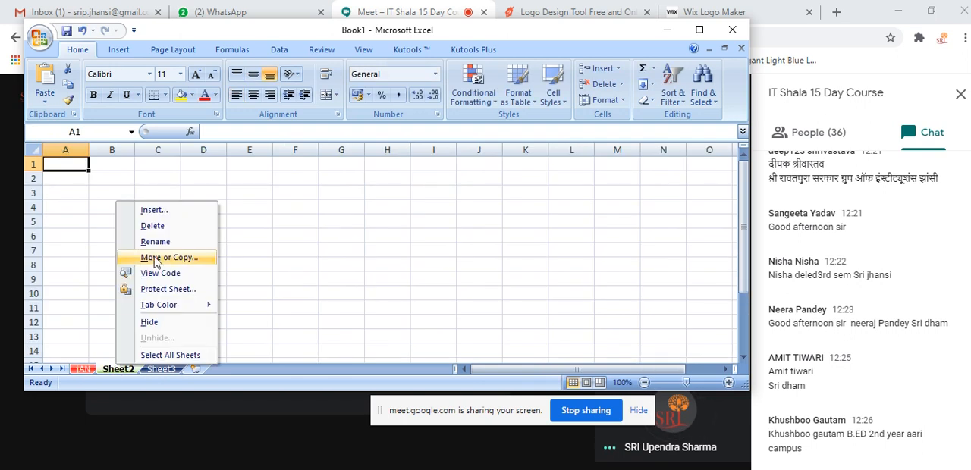
left_click(156, 243)
type("FEB")
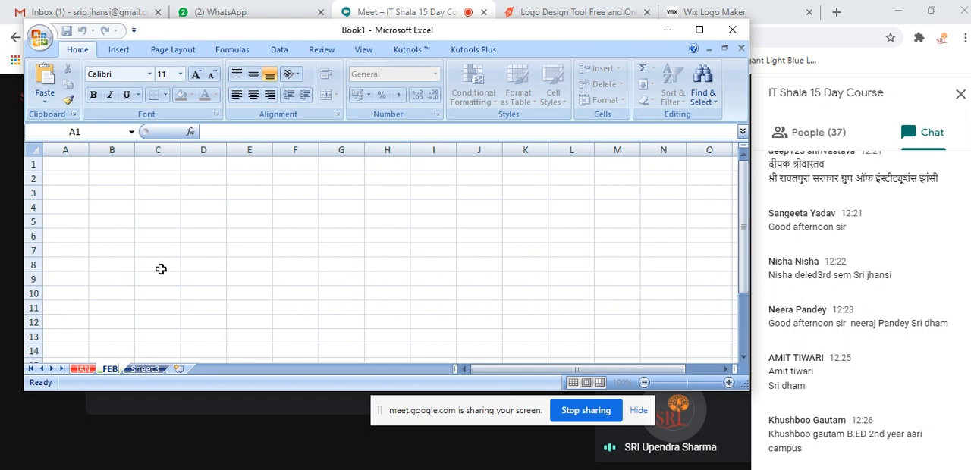
left_click(160, 279)
Rename Sheet3 as MARCH and switch between the JAN and MARCH sheets
right_click(150, 372)
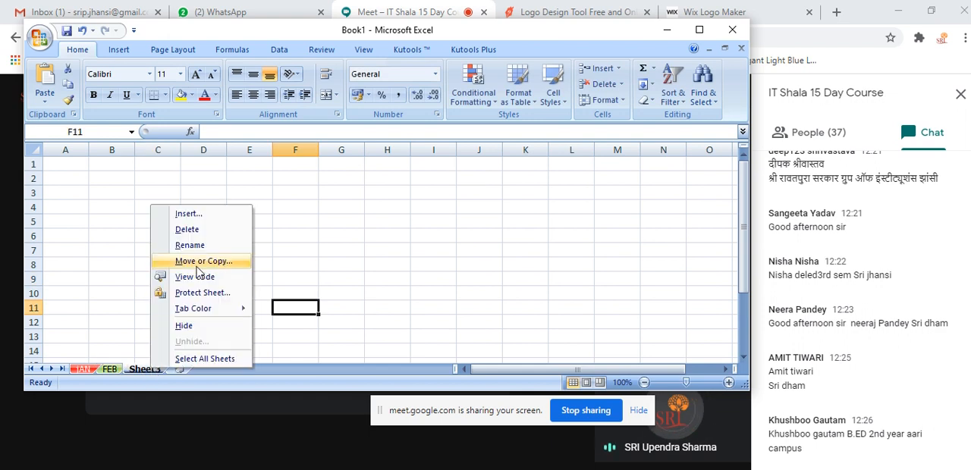
left_click(203, 245)
type("MAR")
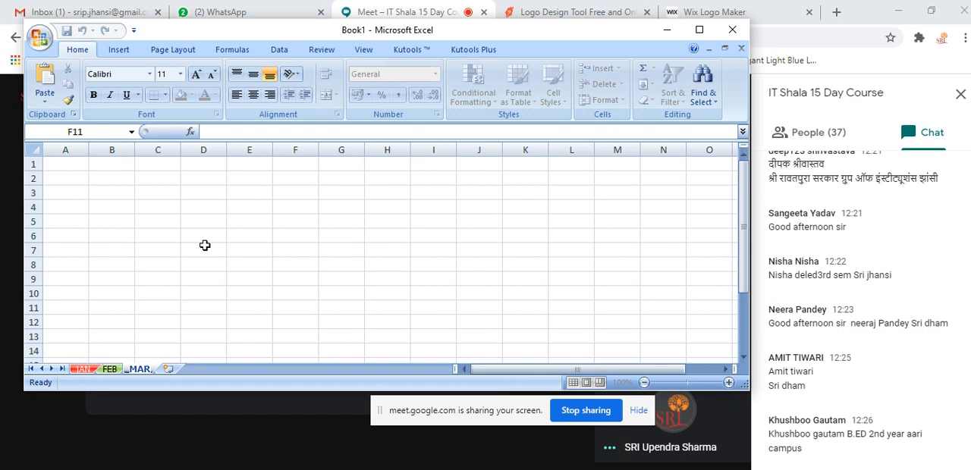
type("CH")
left_click(205, 245)
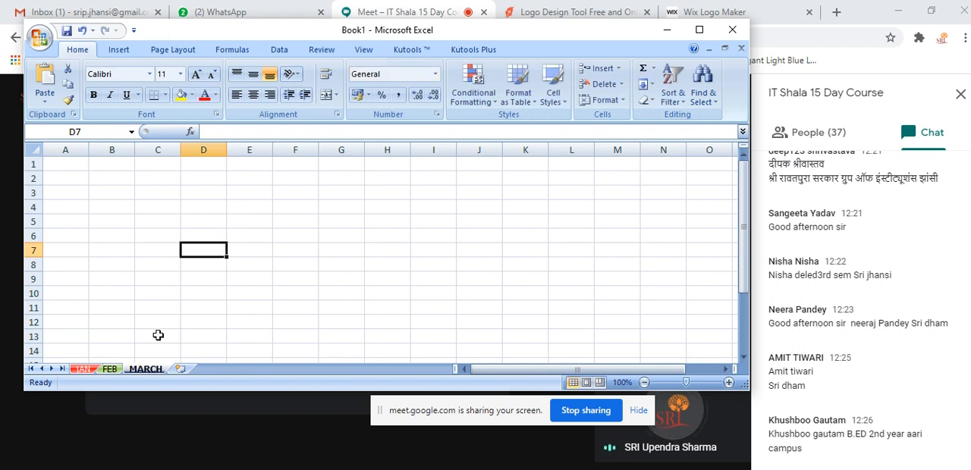
left_click(82, 369)
left_click(146, 370)
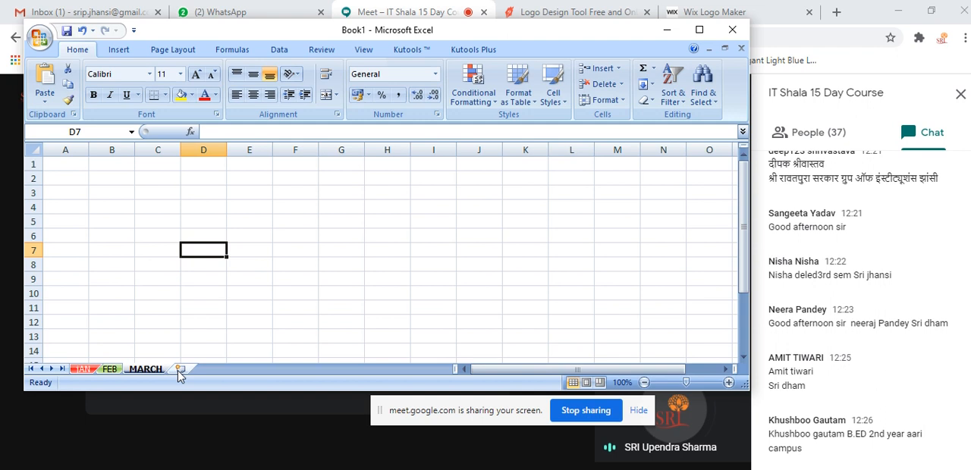
Insert eight new worksheets after the MARCH sheet
left_click(180, 369)
left_click(232, 370)
left_click(279, 369)
left_click(336, 369)
left_click(376, 370)
left_click(424, 370)
left_click(431, 370)
left_click(431, 370)
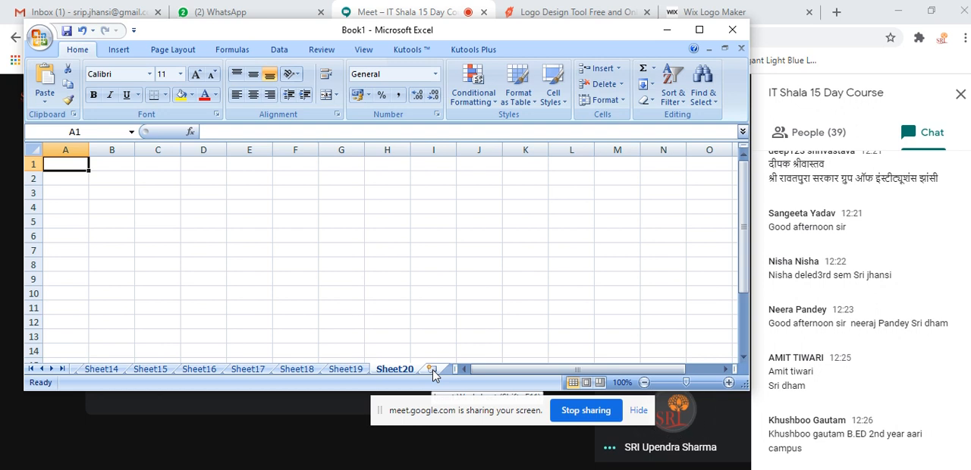
left_click(699, 30)
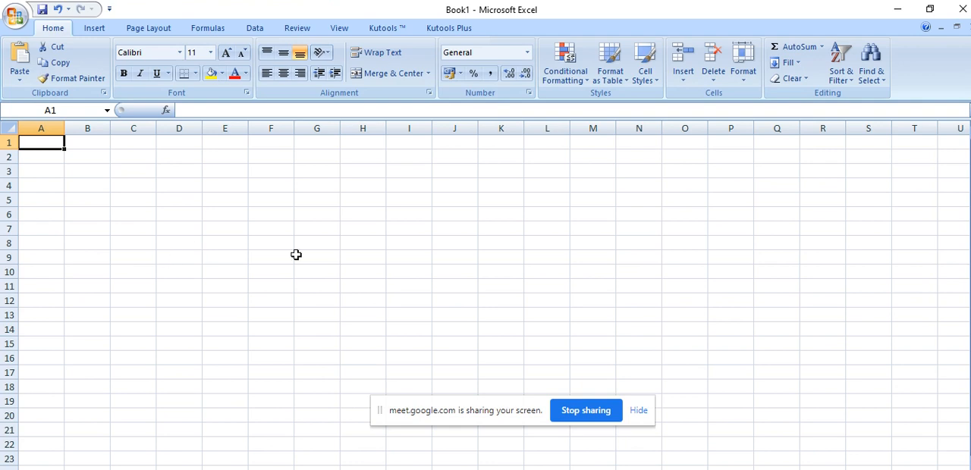
left_click(323, 229)
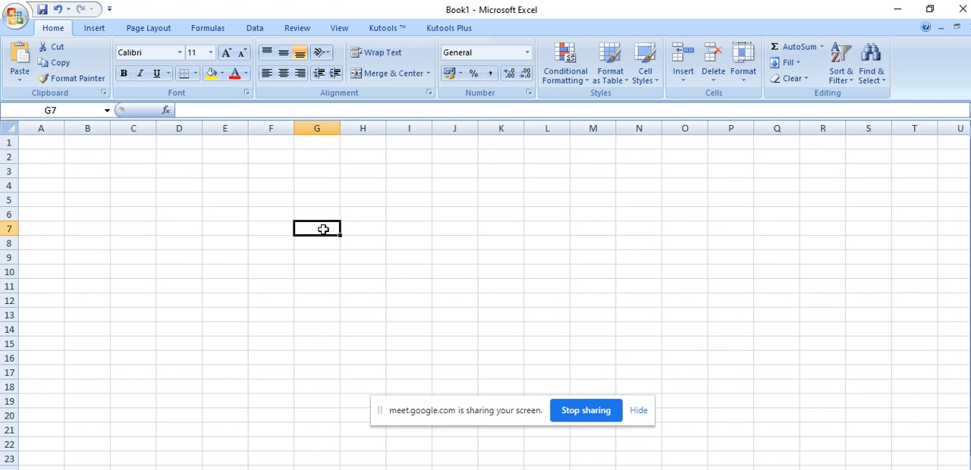
type("465564654654654654654656")
left_click_drag(395, 297, 356, 295)
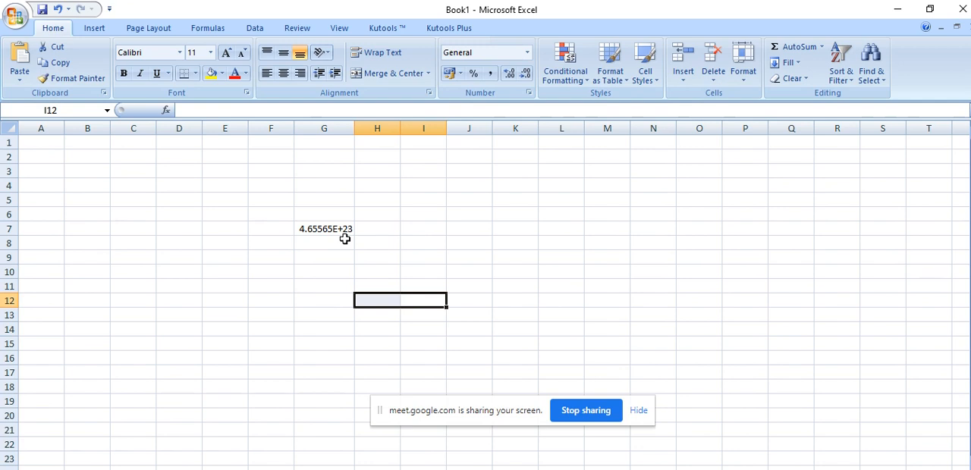
Apply the Number format to the long number in cell G7
left_click(307, 228)
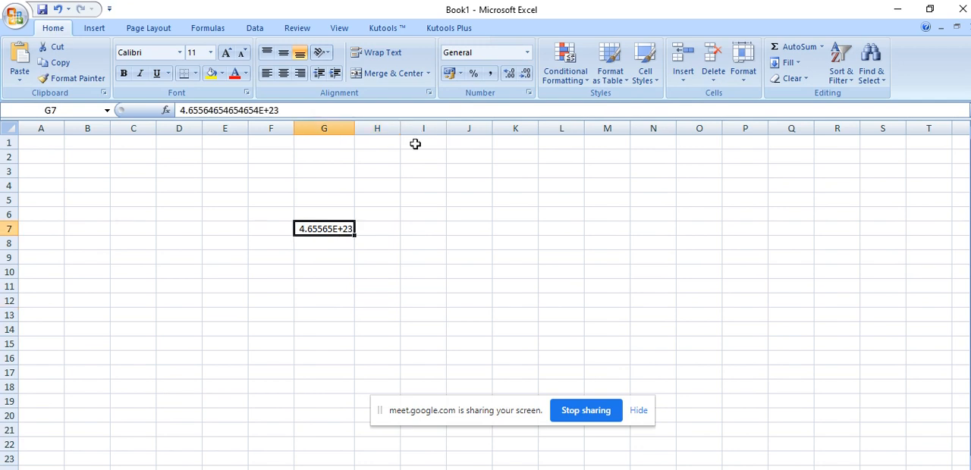
left_click(531, 52)
left_click(526, 120)
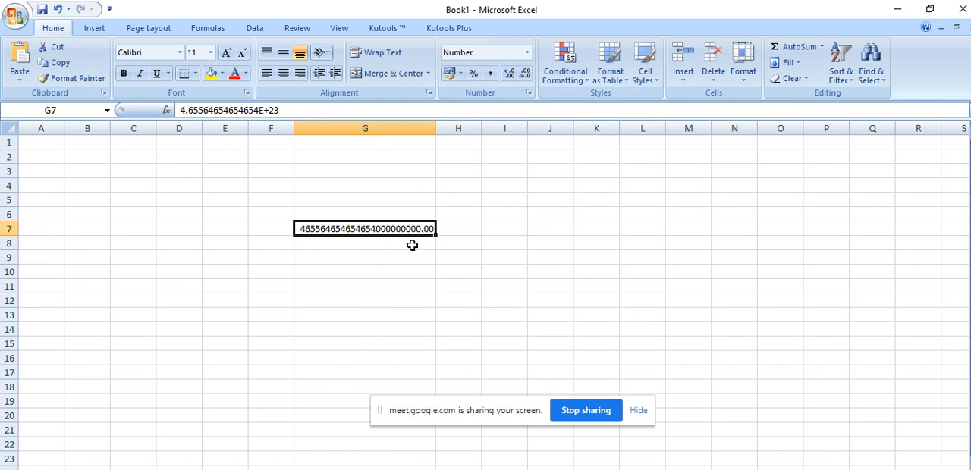
Format the empty cell G8 as Text through the full set of number formats
left_click(405, 248)
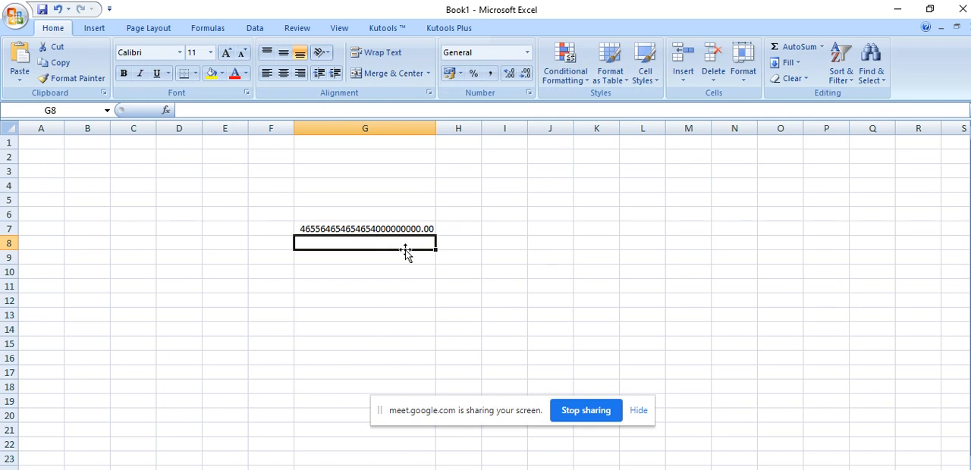
left_click(527, 52)
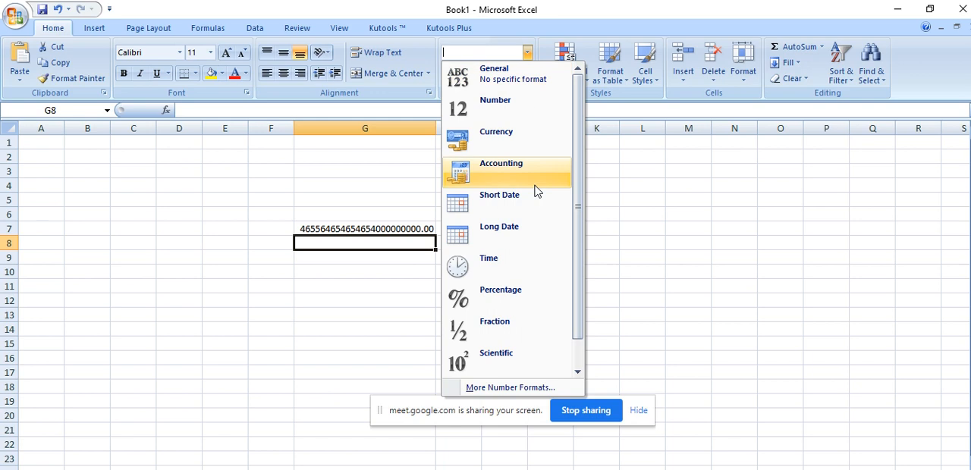
left_click(519, 388)
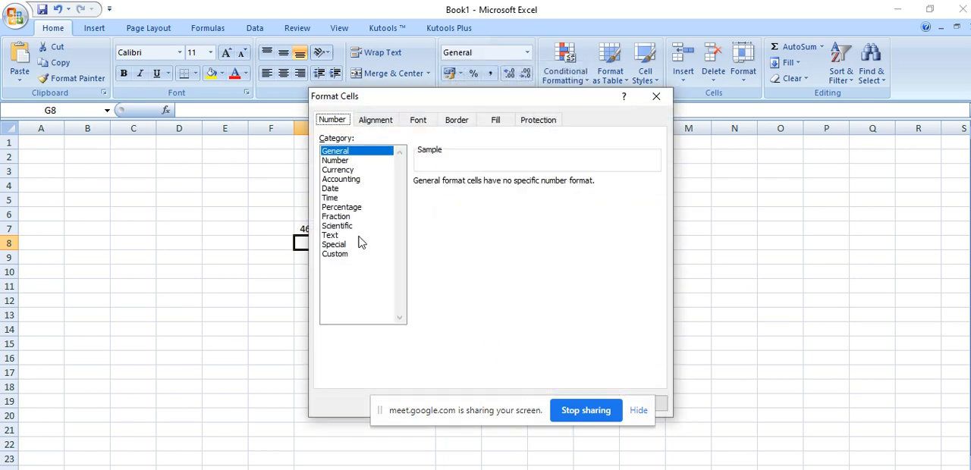
left_click(337, 236)
left_click(569, 410)
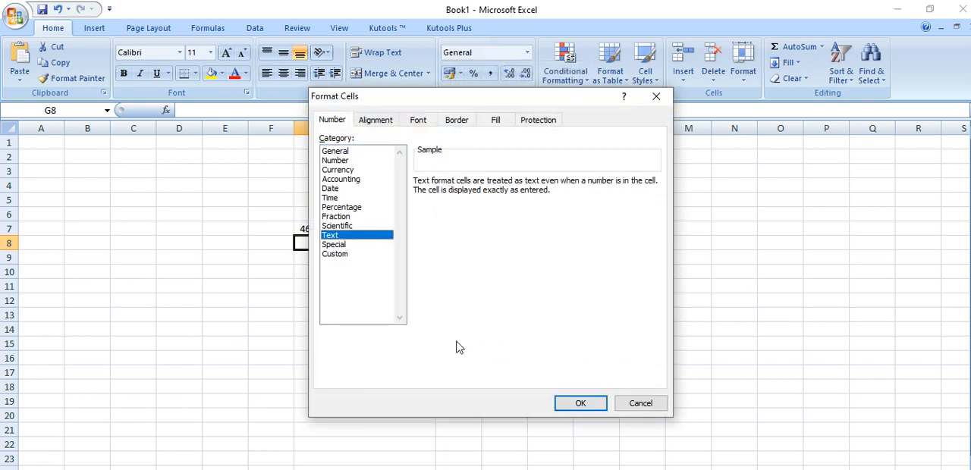
left_click(580, 405)
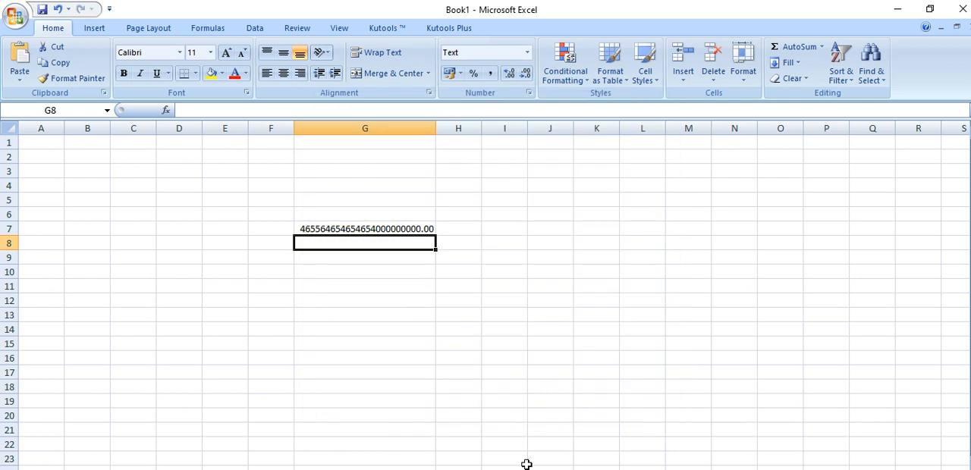
Switch to the Google Meet call, present the entire screen to the class, and return to the Excel workbook
key("alt+Tab")
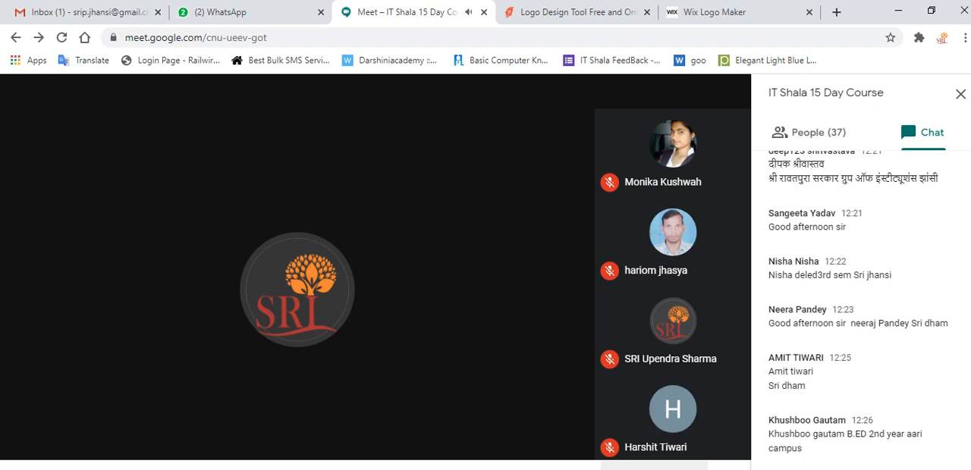
left_click(654, 466)
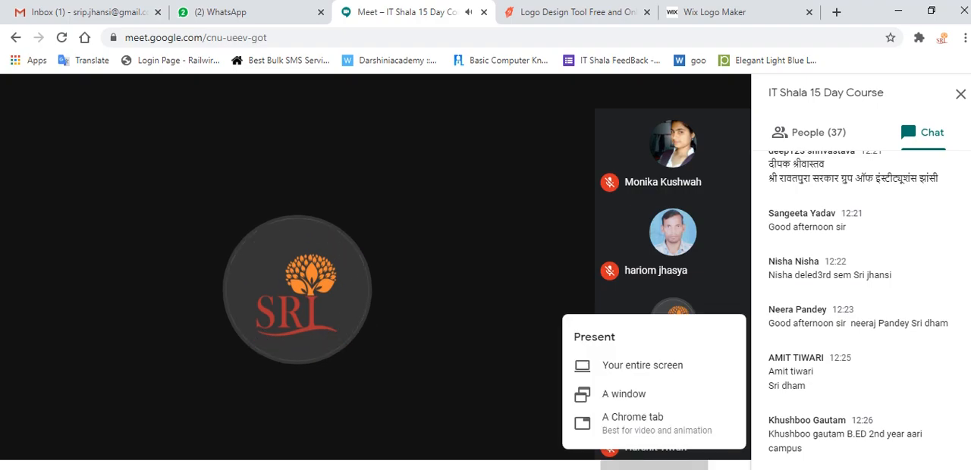
left_click(645, 378)
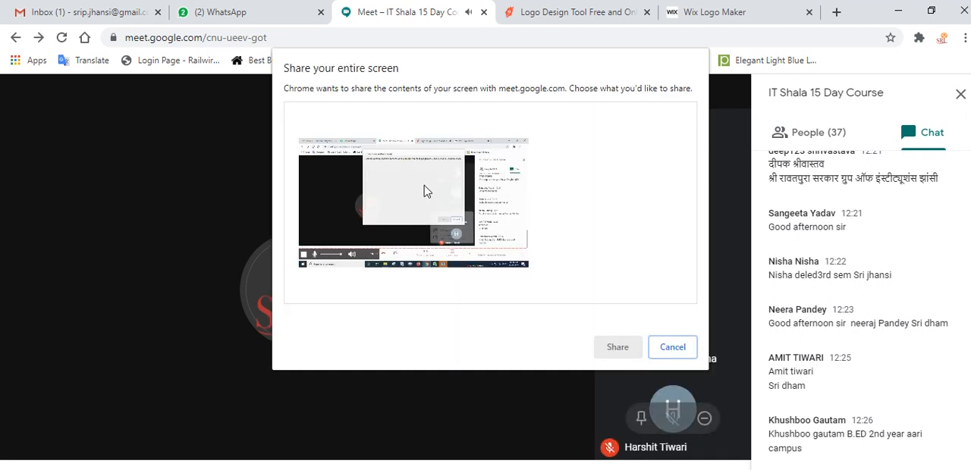
left_click(422, 191)
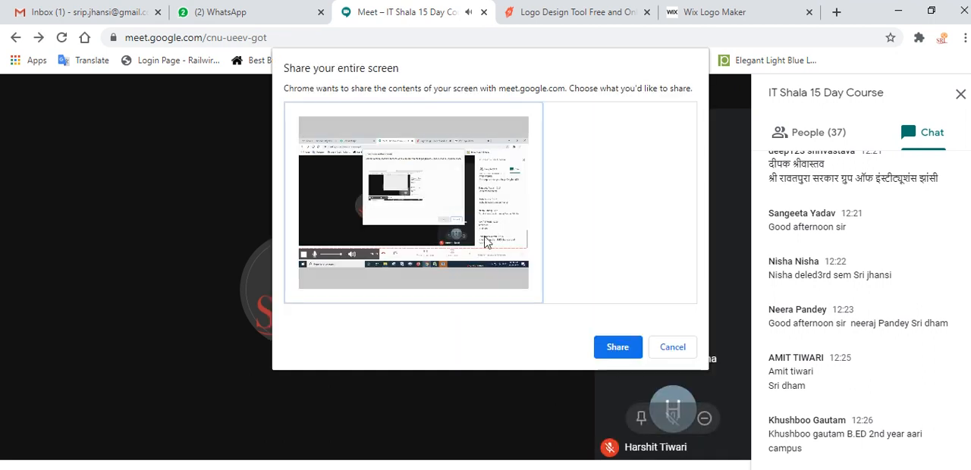
left_click(617, 346)
key("alt+Tab")
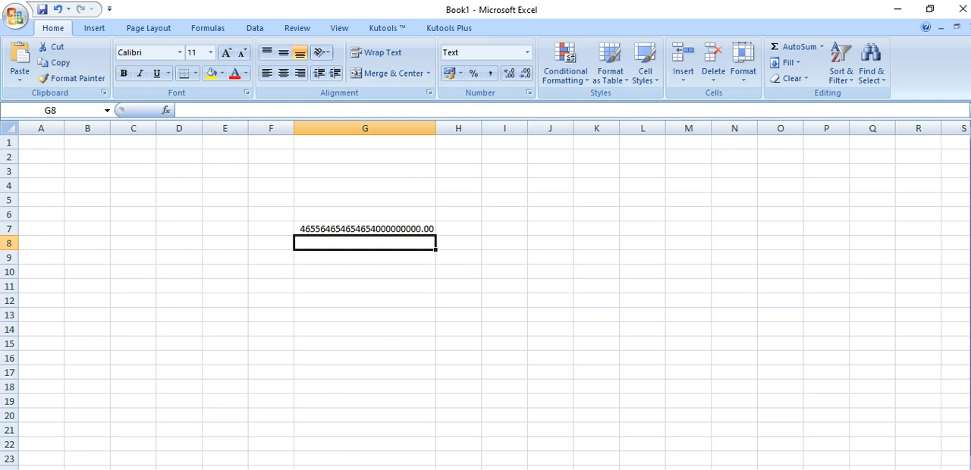
type("654654654654654654656465")
left_click(409, 305)
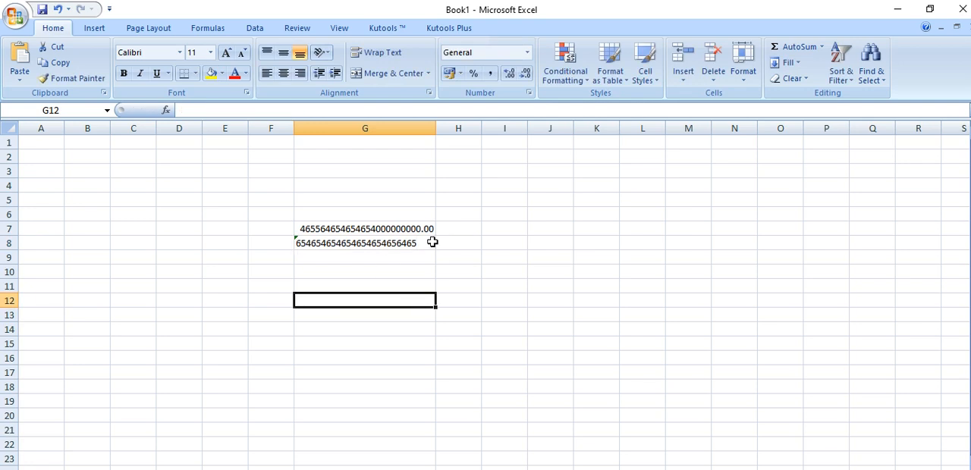
Ignore the number-stored-as-text error flagged on cell G8
left_click(316, 249)
left_click(281, 244)
left_click(317, 316)
left_click(343, 339)
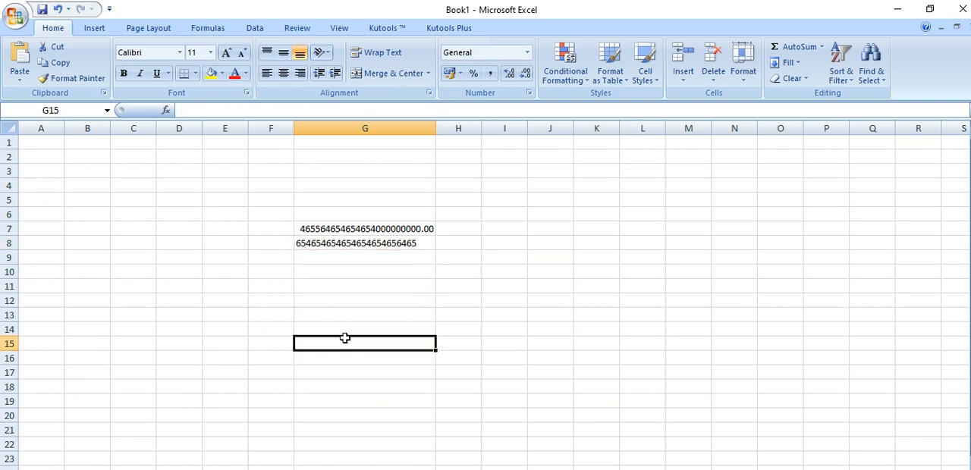
Clear the contents of cells G6 to G10
left_click_drag(373, 212, 374, 279)
key("Delete")
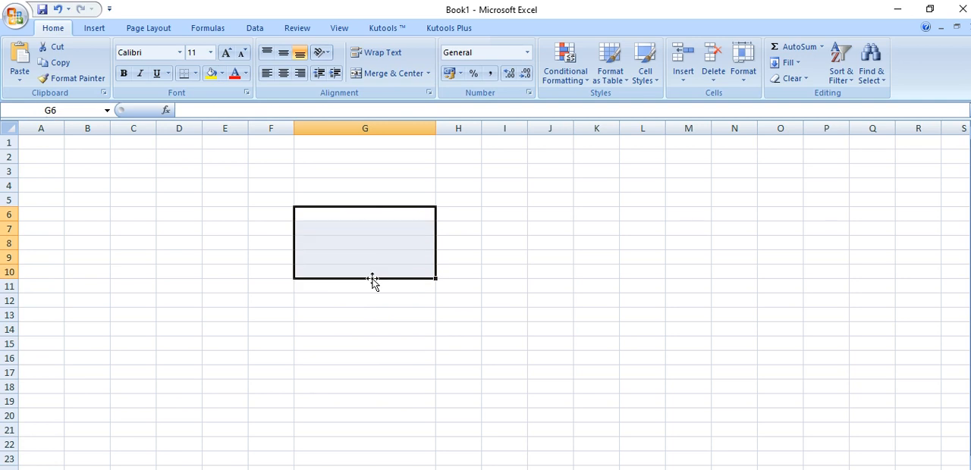
left_click(348, 303)
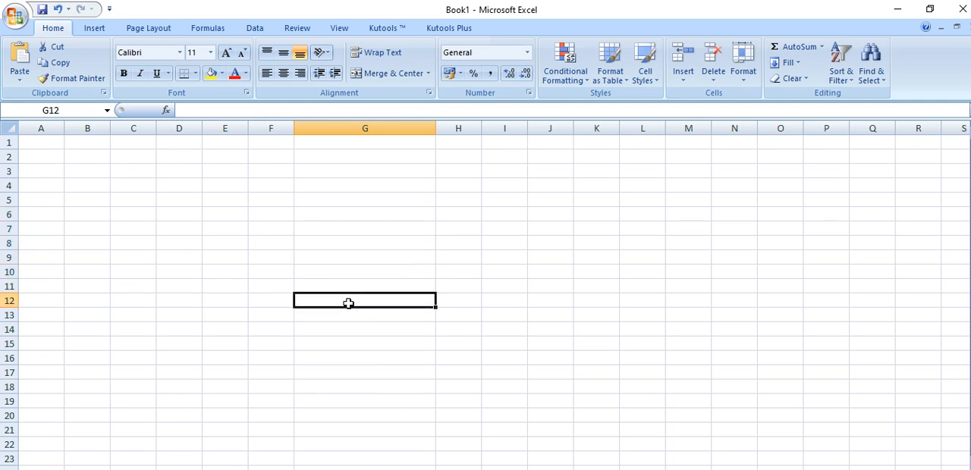
Enter 1 in cell B2 and 2 in cell B3, and select both cells
left_click(68, 157)
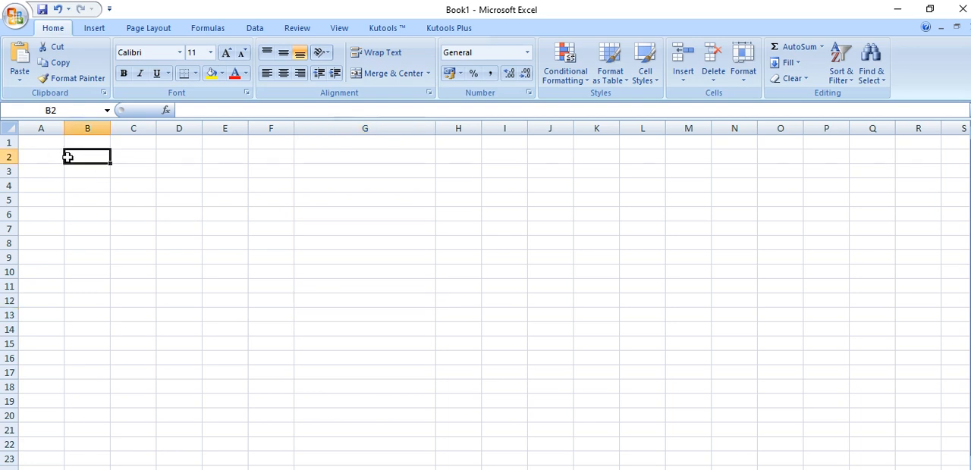
type("1")
key("Return")
type("2")
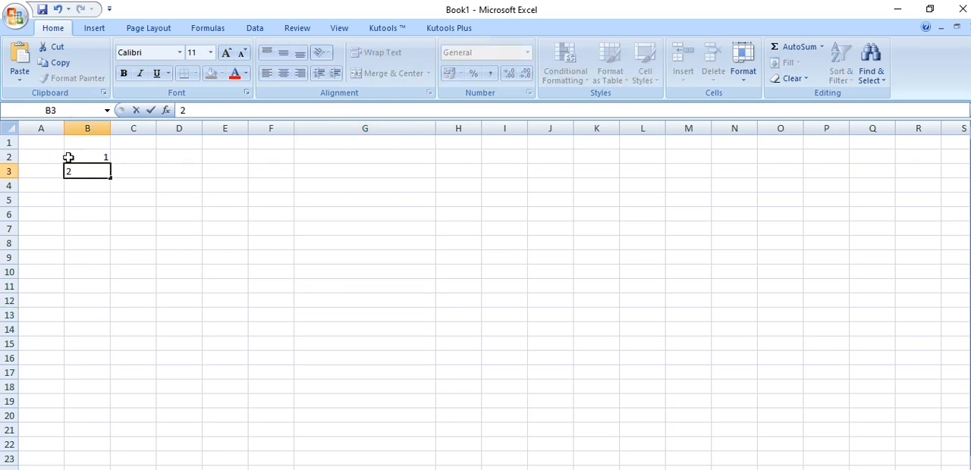
left_click(101, 248)
left_click(90, 151)
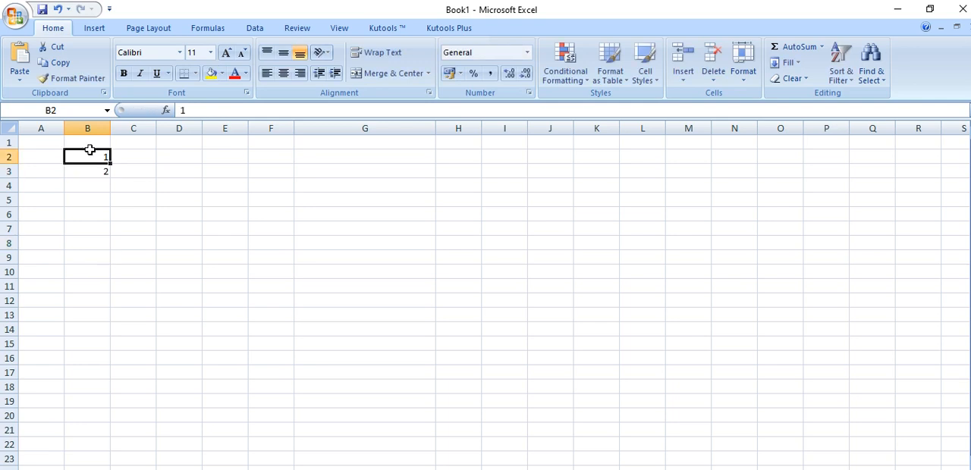
mouse_move(88, 164)
left_mouse_down()
mouse_move(90, 173)
mouse_move(82, 168)
left_mouse_up()
left_click(137, 260)
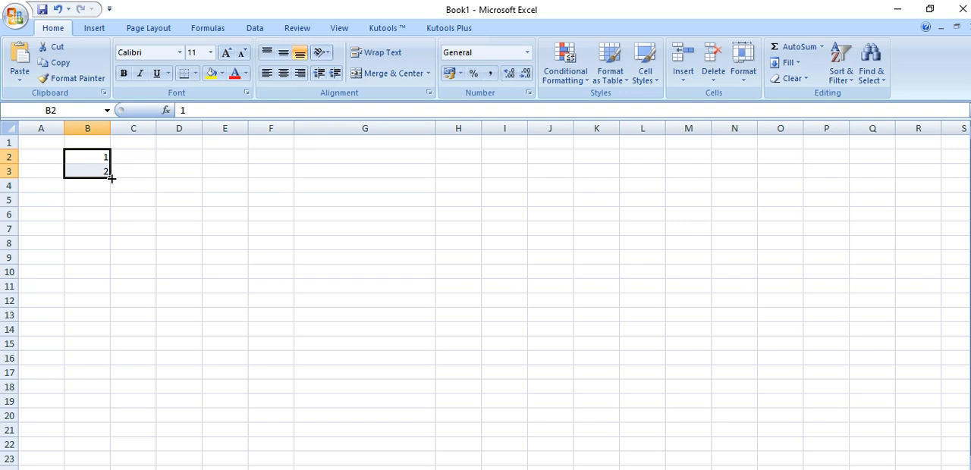
Extend the 1, 2 number series from cells B2:B3 down column B with the fill handle
left_click_drag(112, 178, 118, 464)
scroll(123, 301, "up", 2)
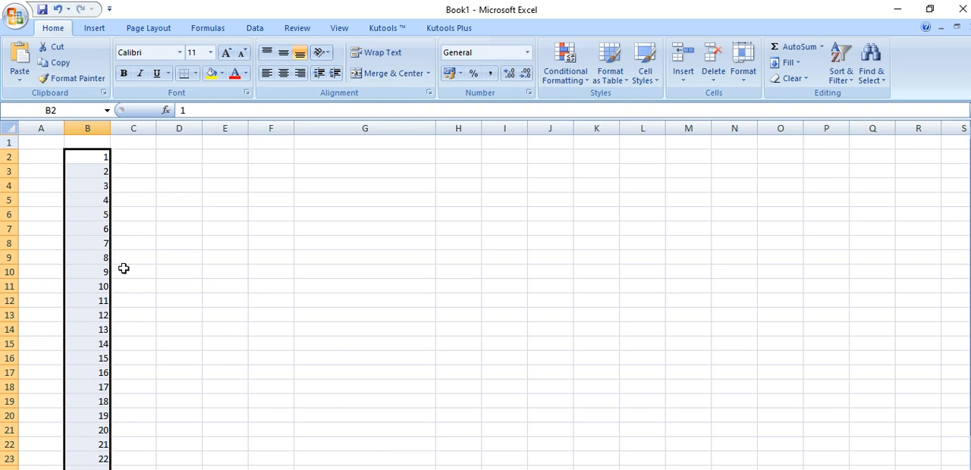
Enter 2 in cell C2 and 4 in C3, and fill the series down to C18
left_click(125, 156)
type("2")
key("Return")
type("4")
key("Return")
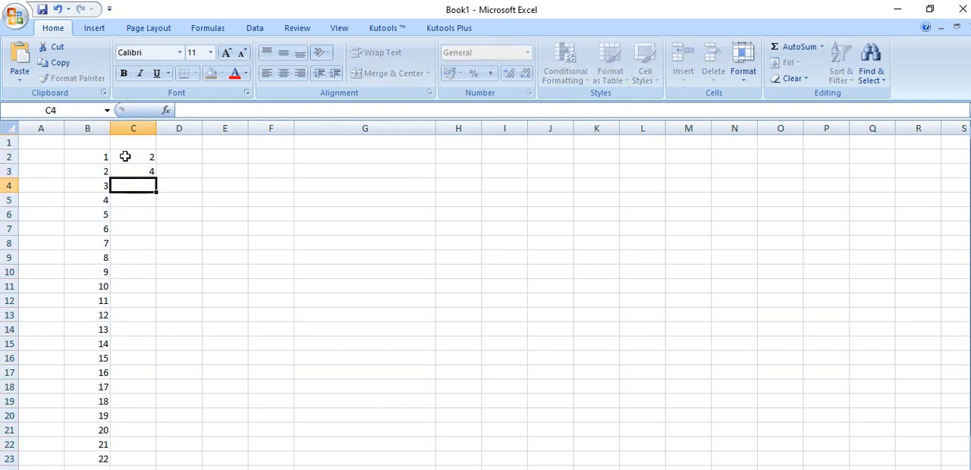
left_click_drag(128, 160, 152, 388)
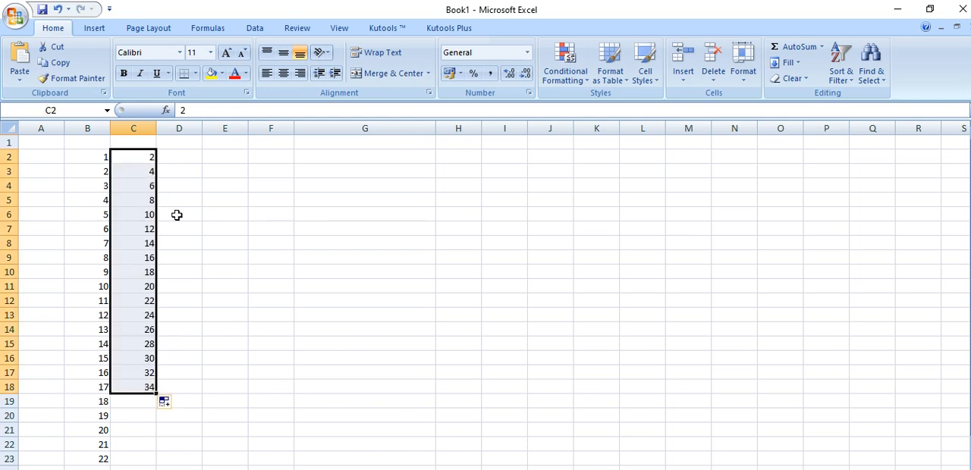
Switch to the Google Meet window, look through the meeting's participant list, and return to the Excel workbook
left_click(181, 157)
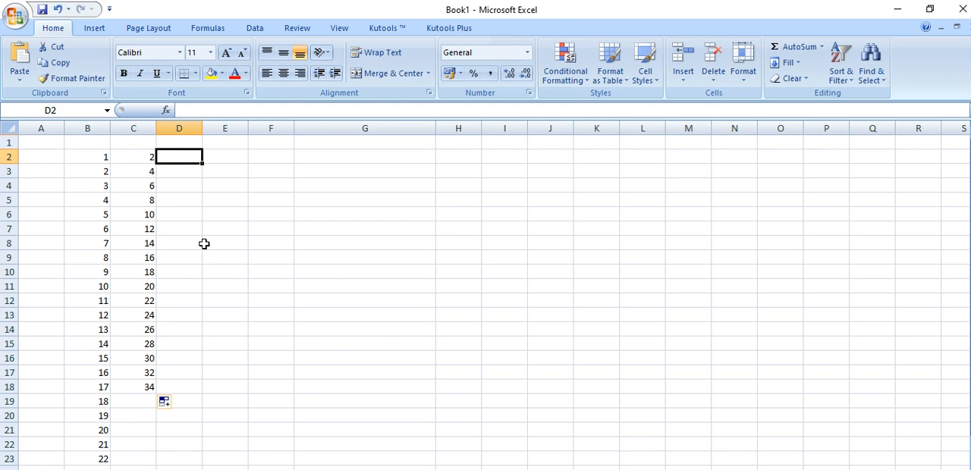
left_click(463, 469)
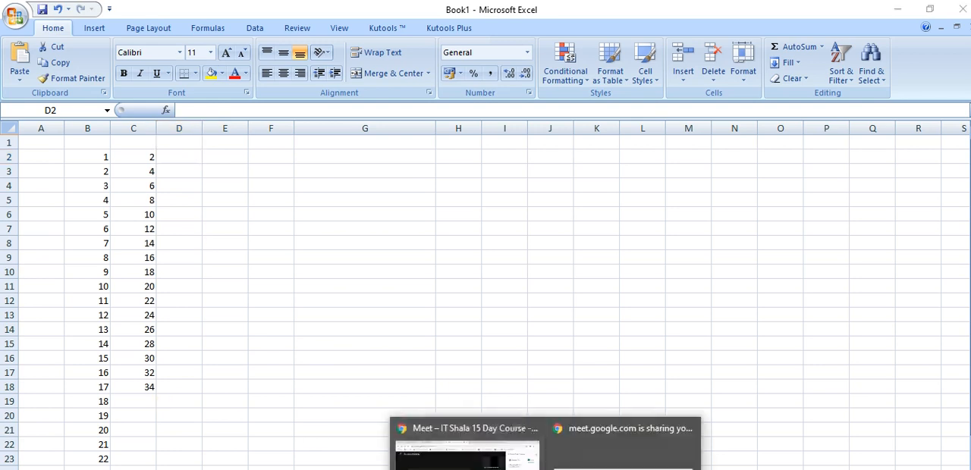
left_click(492, 465)
left_click(808, 139)
scroll(884, 402, "down", 9)
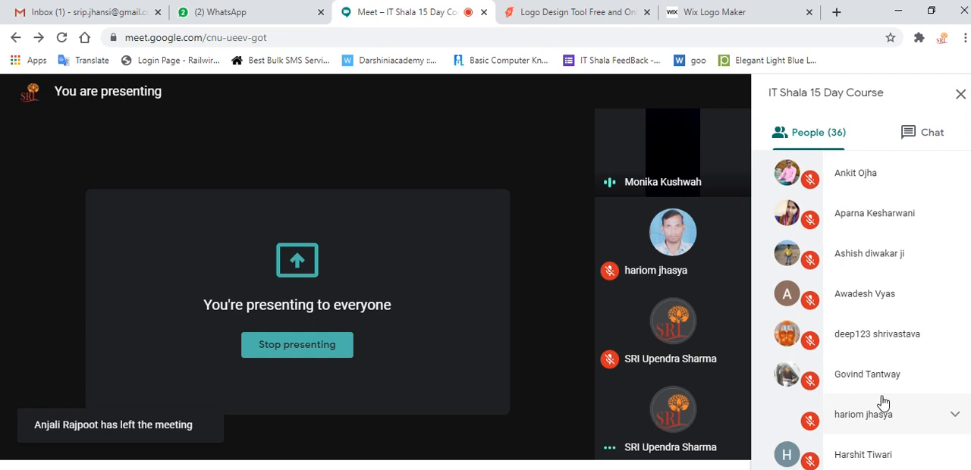
scroll(883, 402, "down", 4)
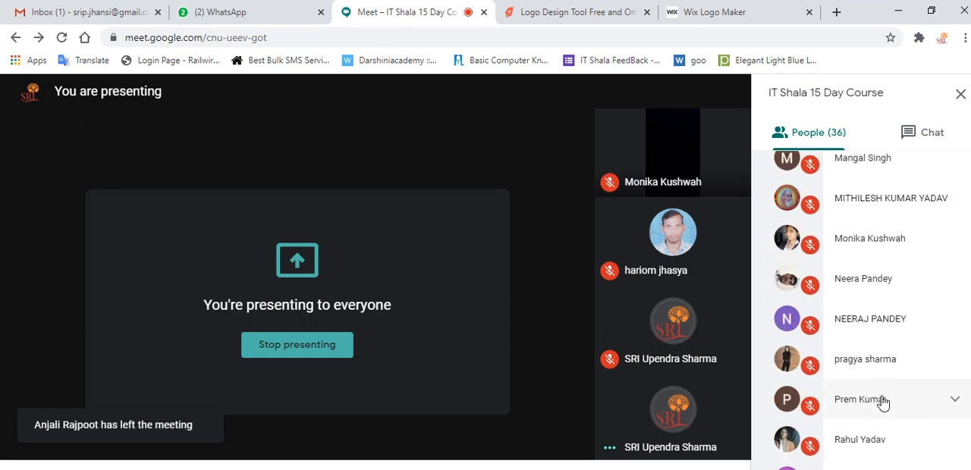
scroll(883, 402, "up", 6)
scroll(883, 402, "up", 8)
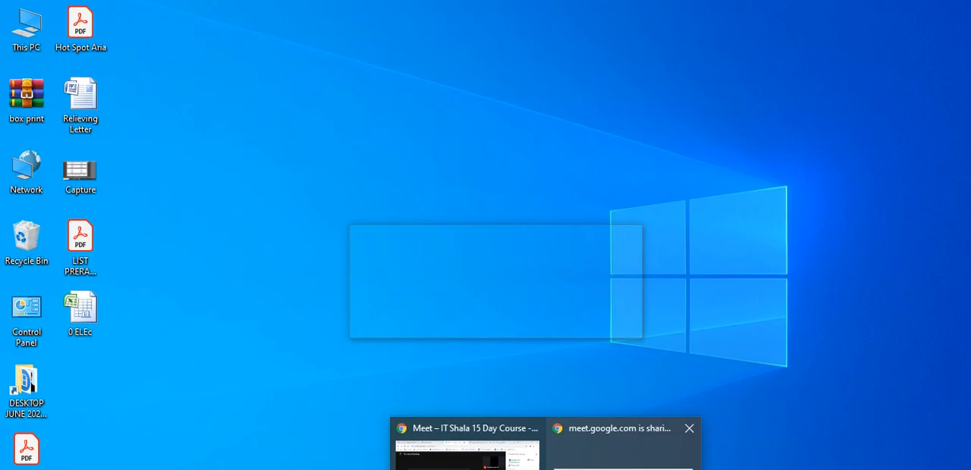
left_click(584, 469)
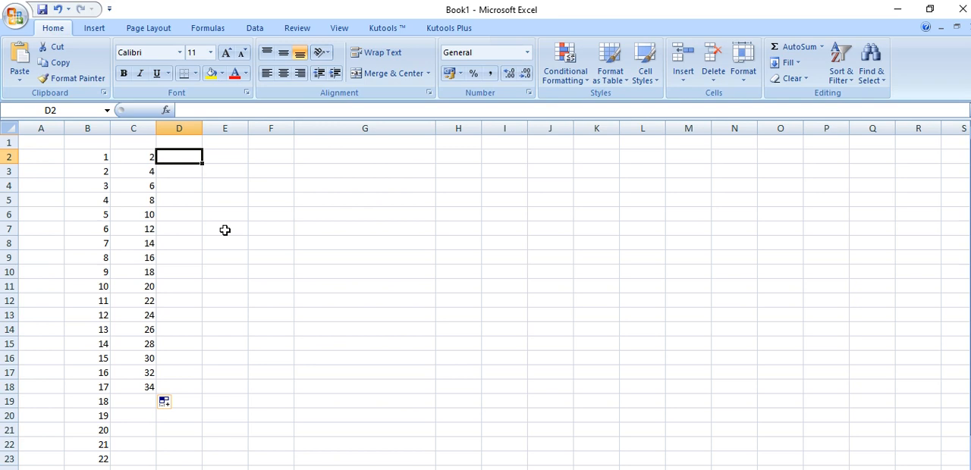
Enter 223 in cell D2
type("223")
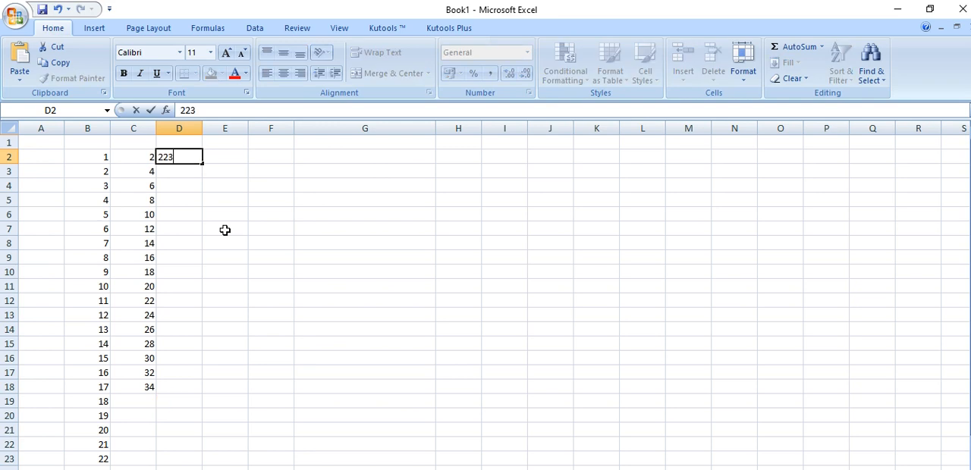
left_click(205, 226)
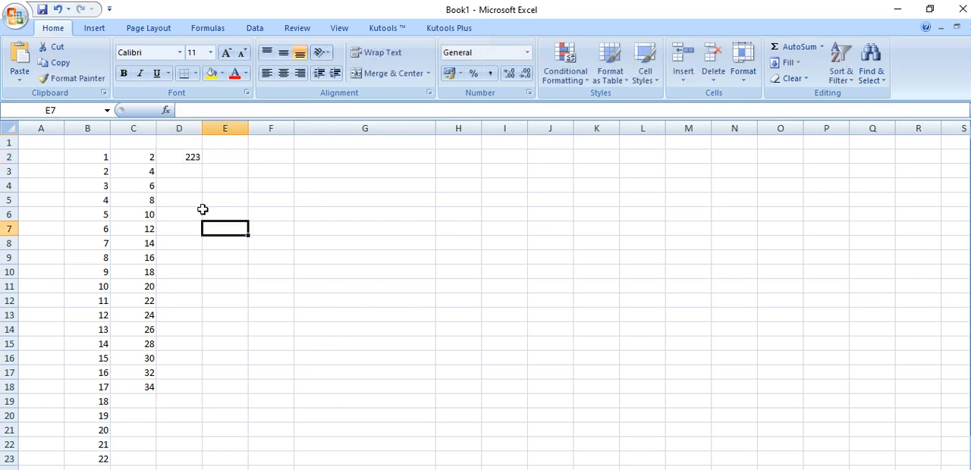
Calculate twice 223 in cell D3 with the formula =223*2
left_click(189, 171)
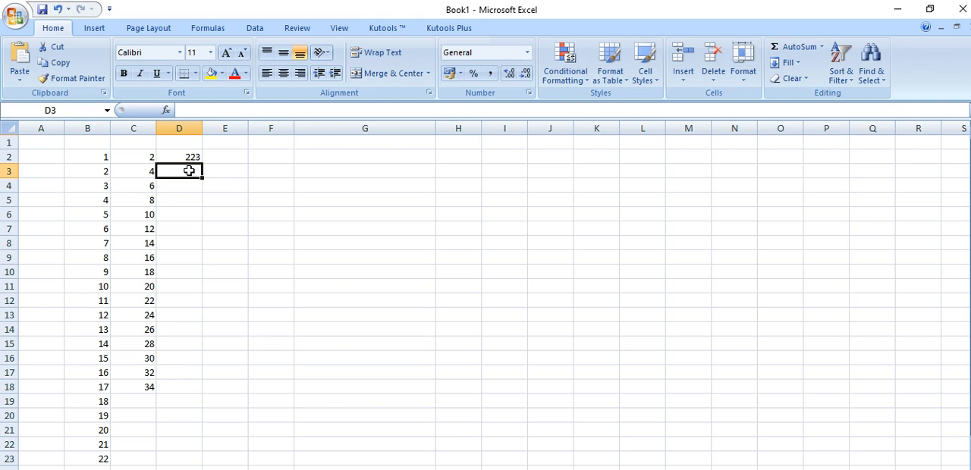
type("=")
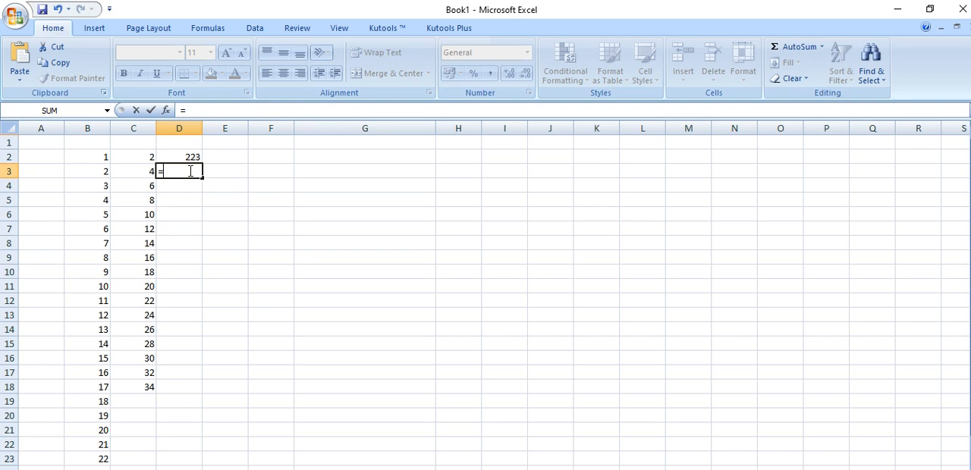
type("223*2")
key("Return")
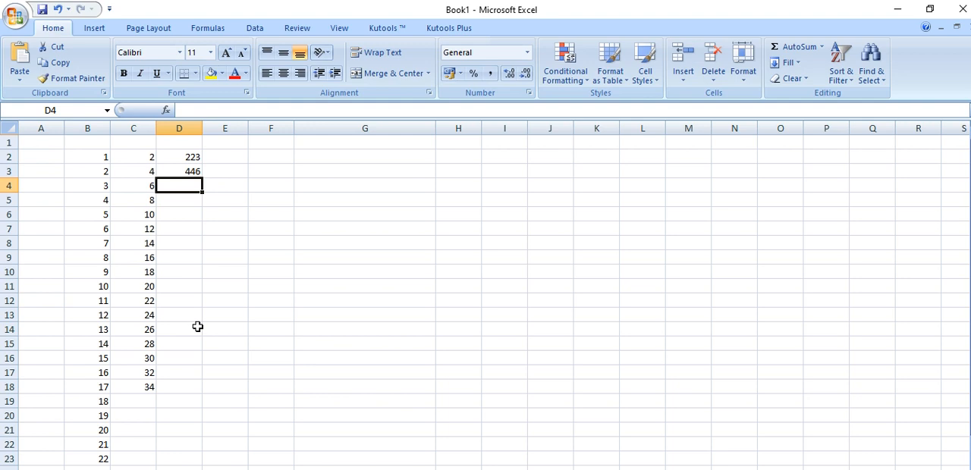
Try to extend cells D2:D3 as a series down to D19, and clear the filled cells D4 to D19
left_click(194, 286)
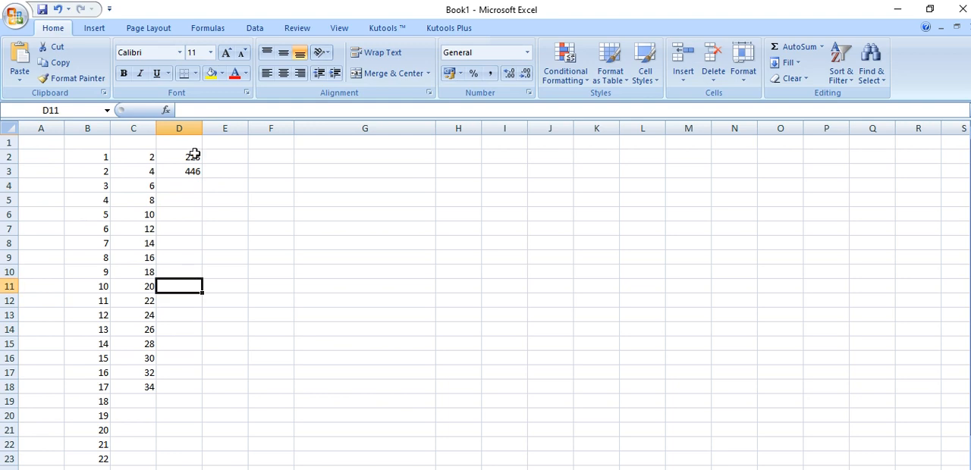
left_click_drag(189, 152, 201, 408)
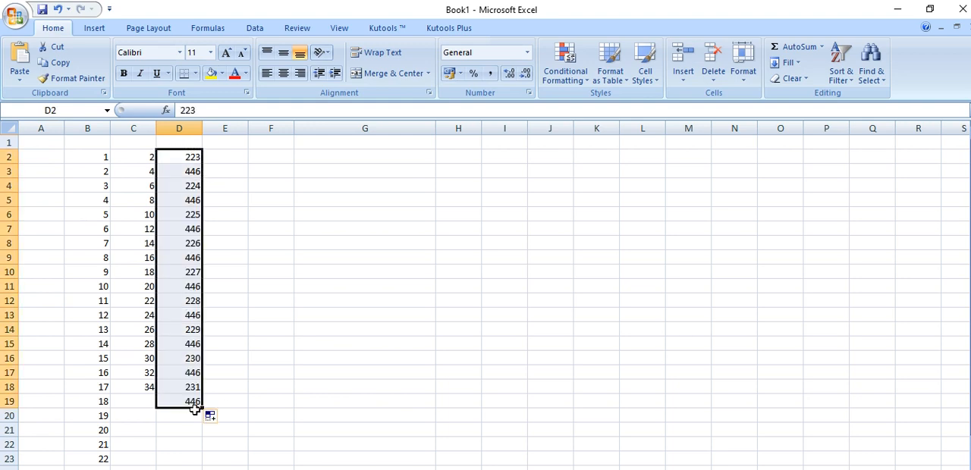
left_click(265, 375)
left_click_drag(184, 185, 195, 396)
key("Delete")
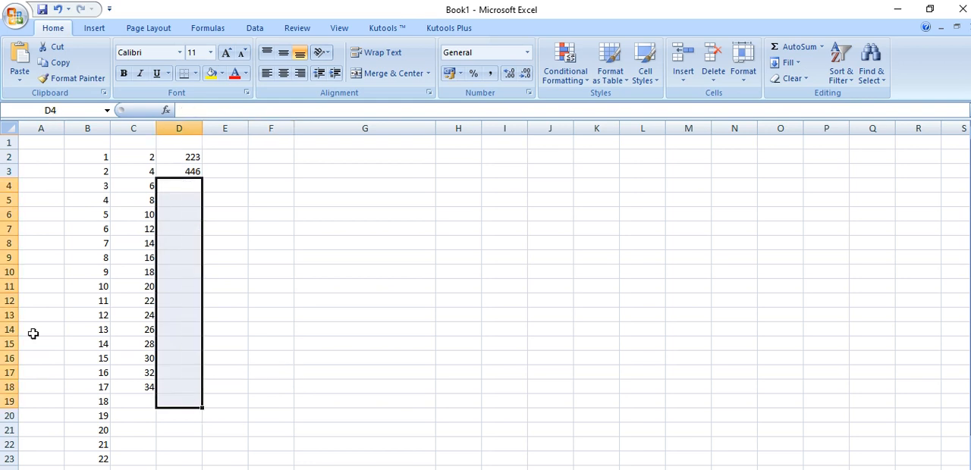
Replace the formula in cell D3 with the plain value 446, and fill D2:D3 as a series down to D17
left_click(182, 175)
key("Delete")
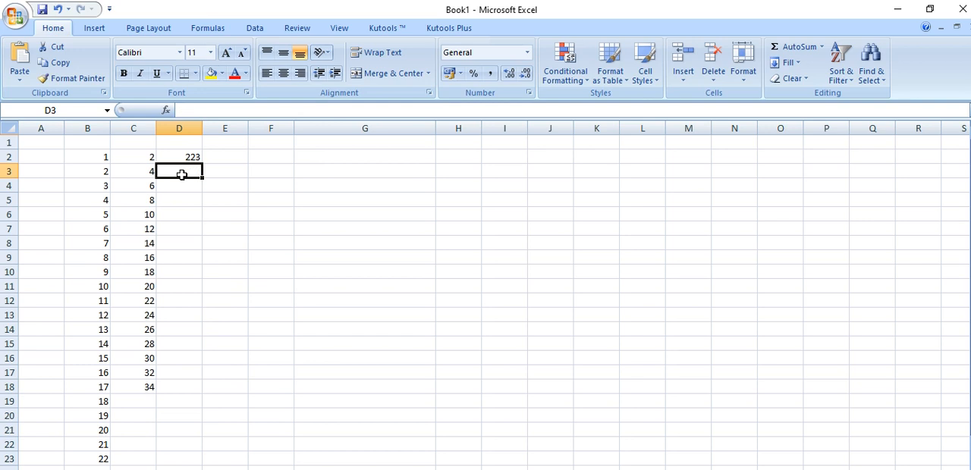
type("446")
left_click(190, 228)
left_click_drag(189, 157, 199, 382)
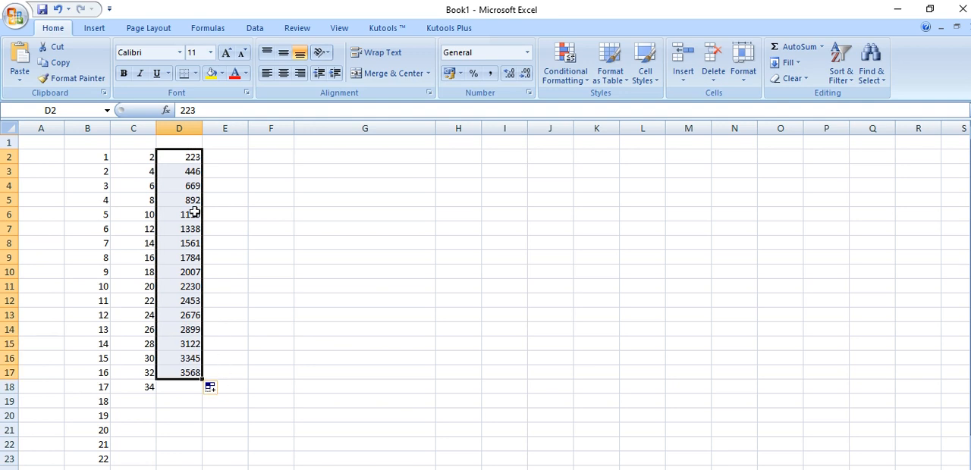
Enter 15 in cell E2 and 30 in E3, and fill the series down to E17
left_click(224, 154)
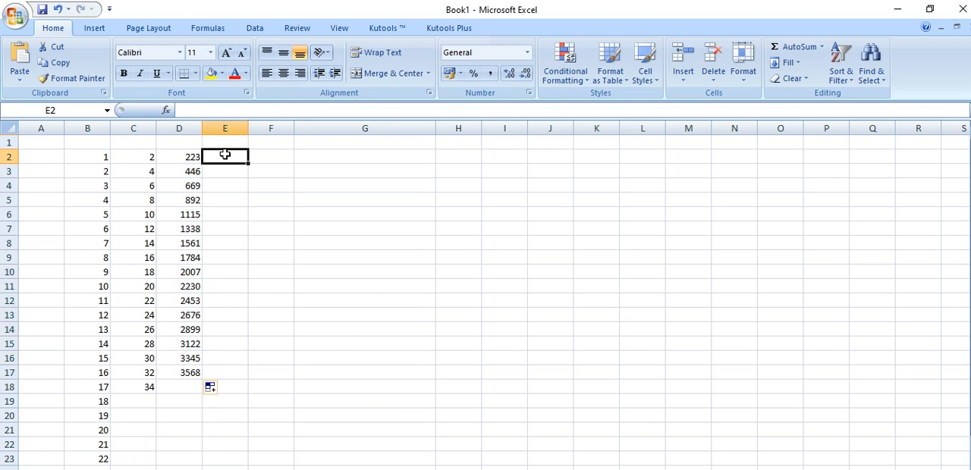
type("15")
key("Return")
type("30")
left_click(194, 258)
left_click_drag(235, 157, 253, 379)
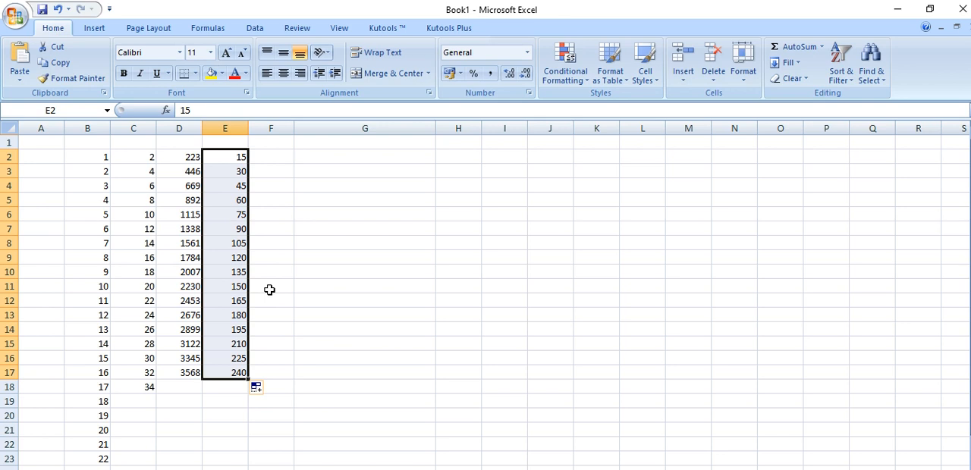
Enter 30 in cell F2, and fill the series from E2:F2 across row 2 to column O
left_click(280, 157)
type("30")
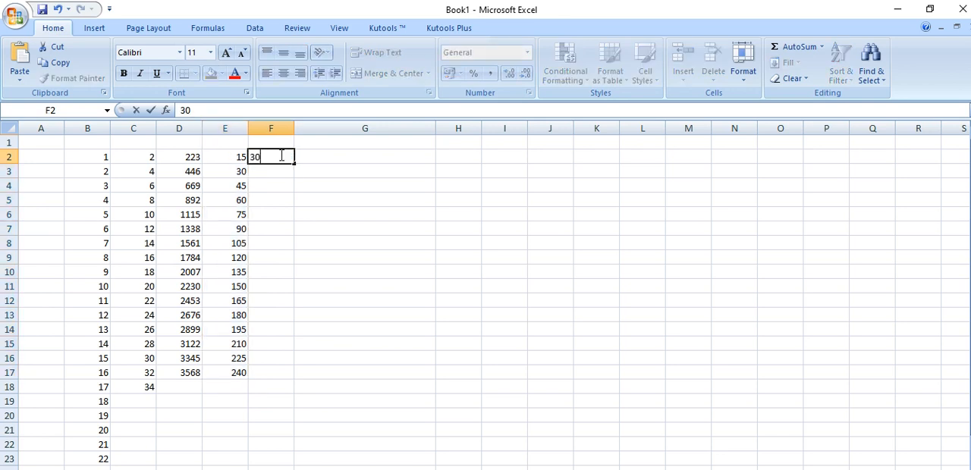
left_click(300, 213)
left_click_drag(245, 156, 806, 199)
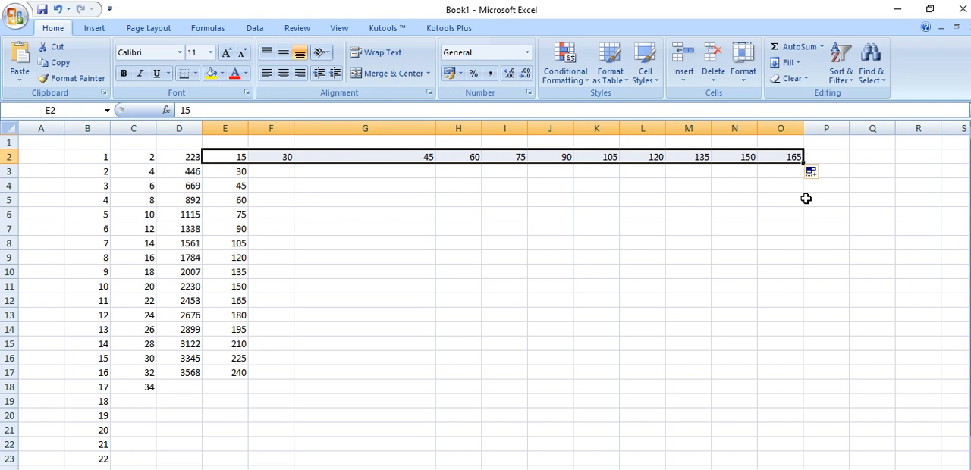
Enter Mon in cell F4, and fill the abbreviated weekdays down to F14
left_click(275, 186)
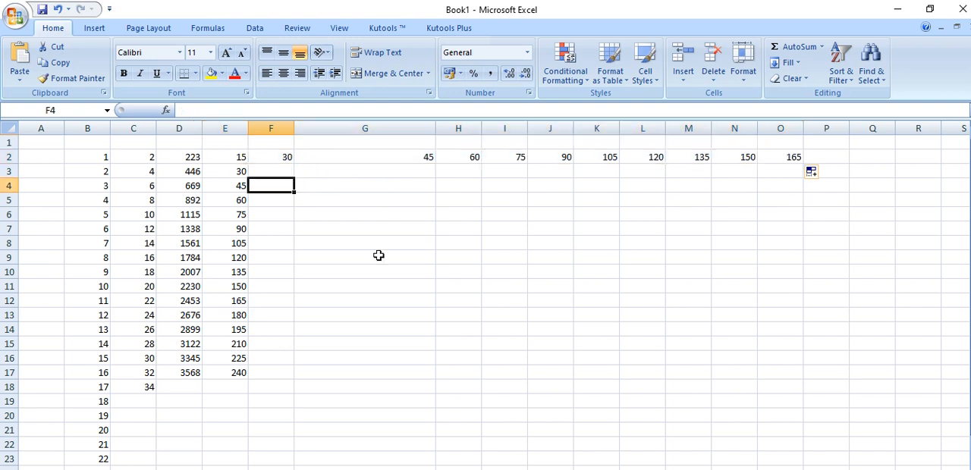
type("mON")
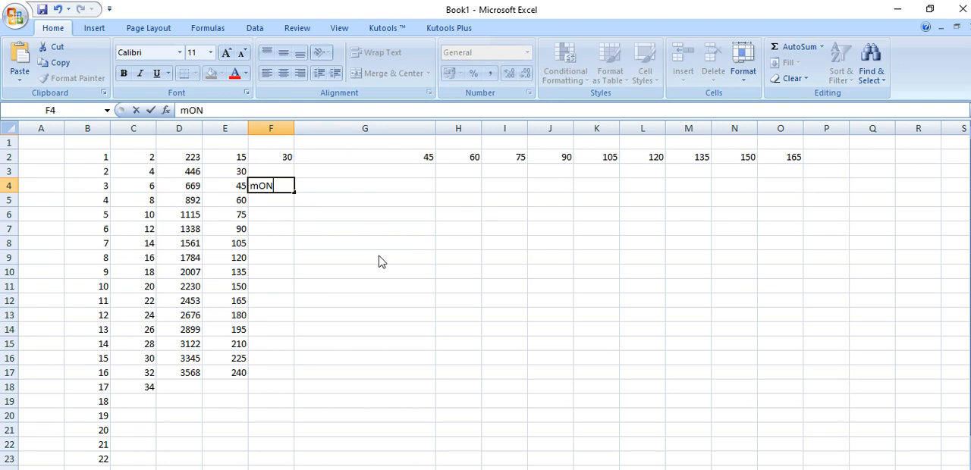
key("Return")
left_click(275, 186)
left_click_drag(295, 193, 290, 337)
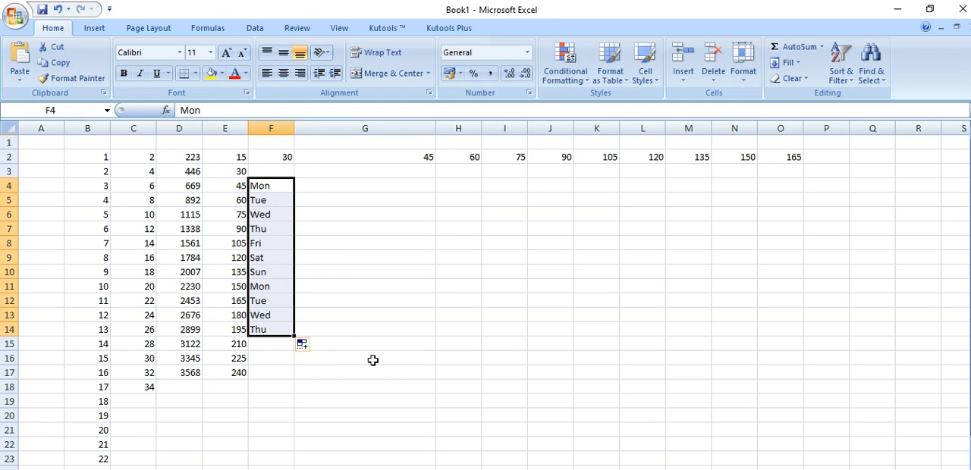
Enter jan in cell G4, and fill the abbreviated month names down to G16
left_click(341, 186)
type("jan")
left_click(345, 271)
left_click(343, 187)
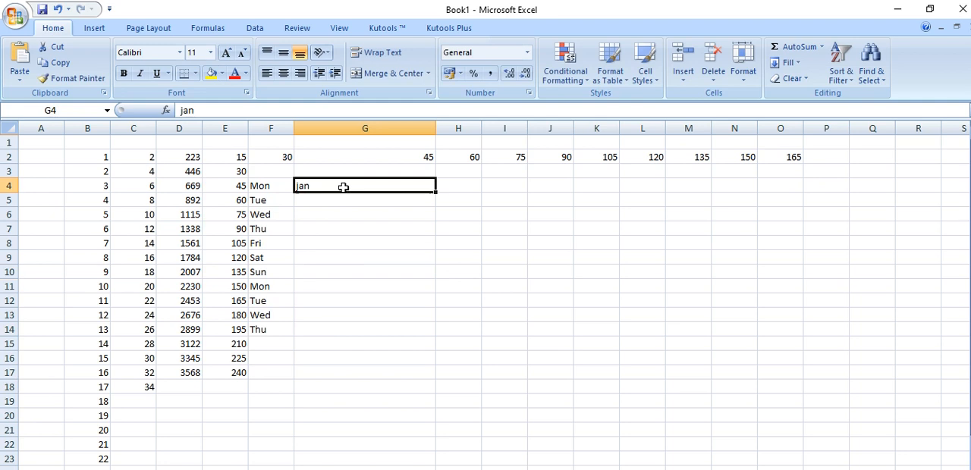
left_click_drag(436, 193, 438, 361)
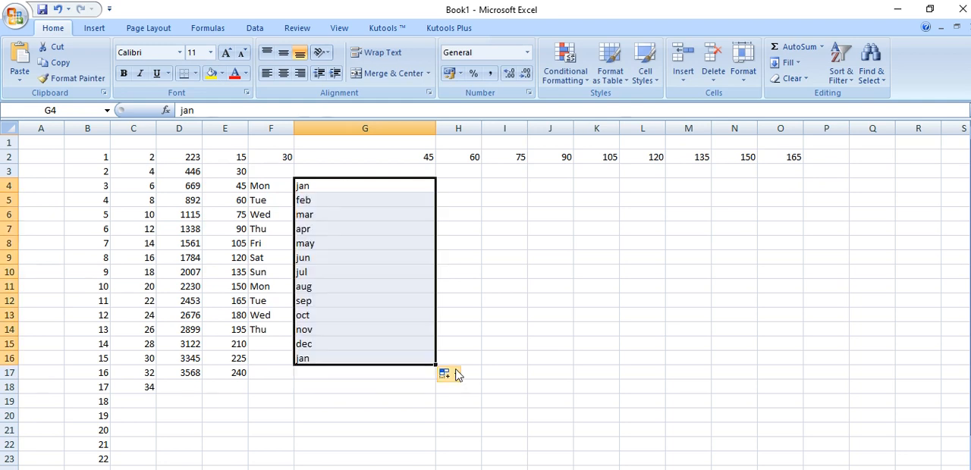
Enter Monday in cell H4, fill the full weekday names down to H14, and widen column H to fit them
left_click(465, 184)
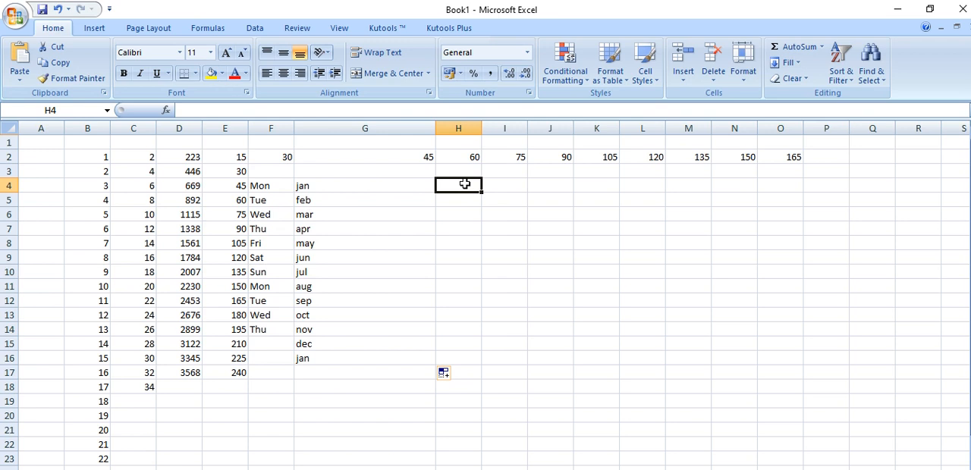
type("monday")
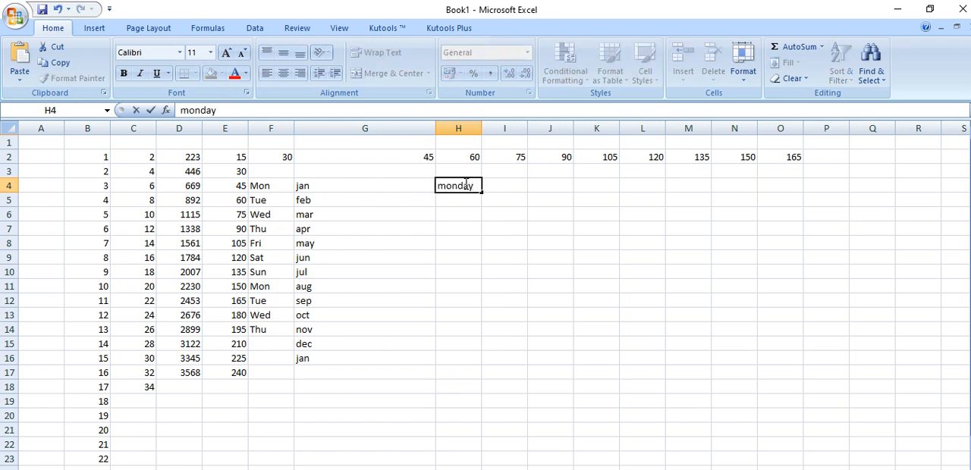
left_click(459, 223)
left_click(468, 191)
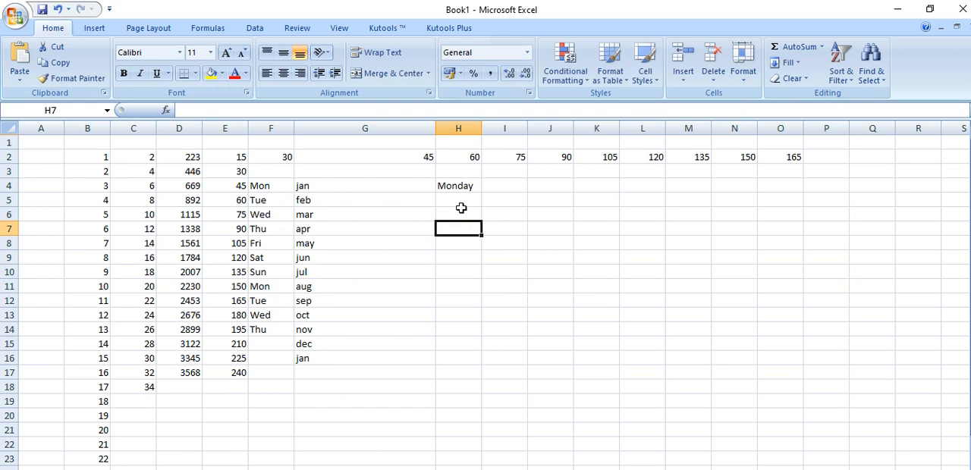
left_click_drag(481, 193, 487, 334)
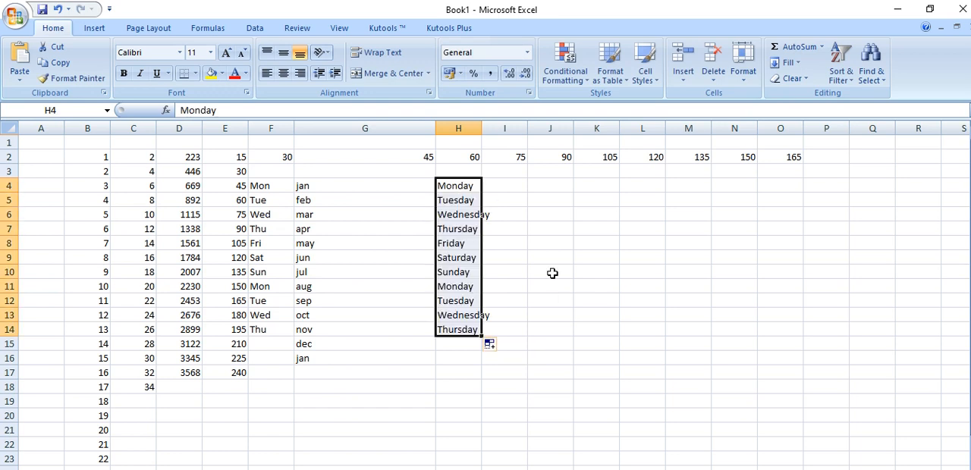
left_click_drag(481, 127, 495, 128)
Enter january in cell I4, and fill the full month names down to I14
left_click(520, 185)
type("ja")
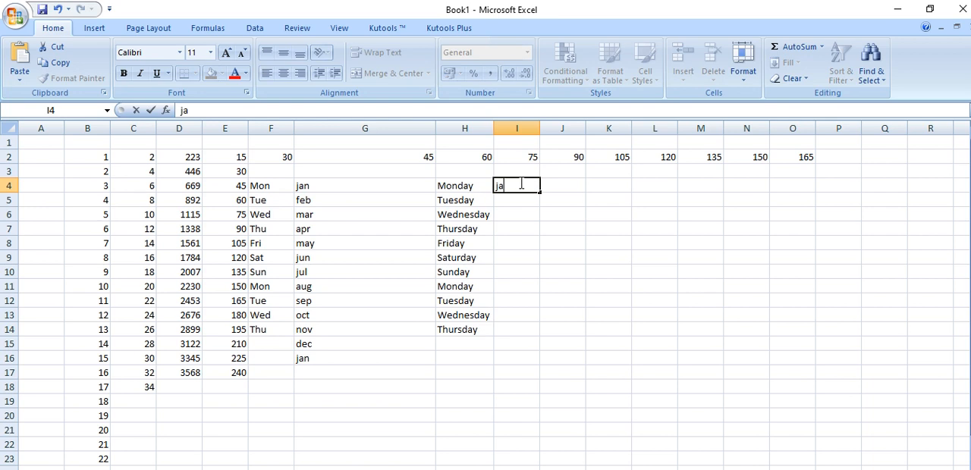
type("nuary")
left_click(521, 230)
left_click(524, 186)
left_click_drag(539, 195, 573, 331)
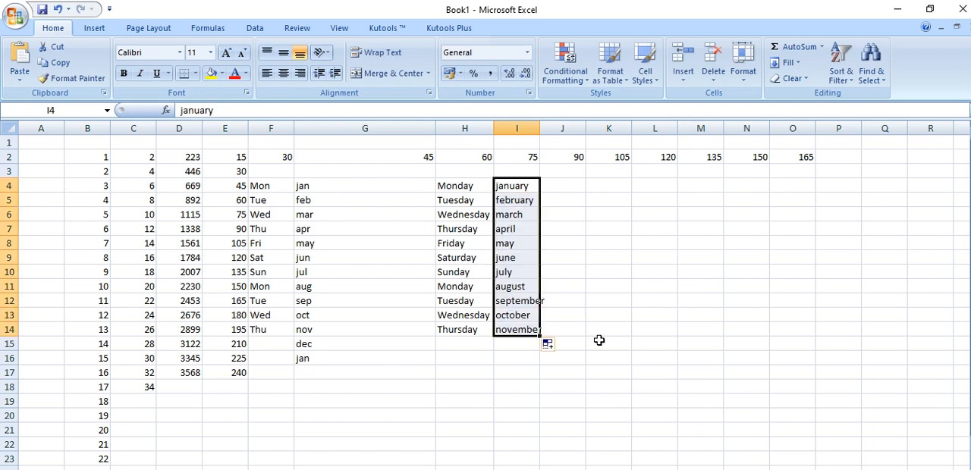
Widen column I so the full month names fit inside it
left_click(536, 126)
left_click_drag(536, 126, 577, 149)
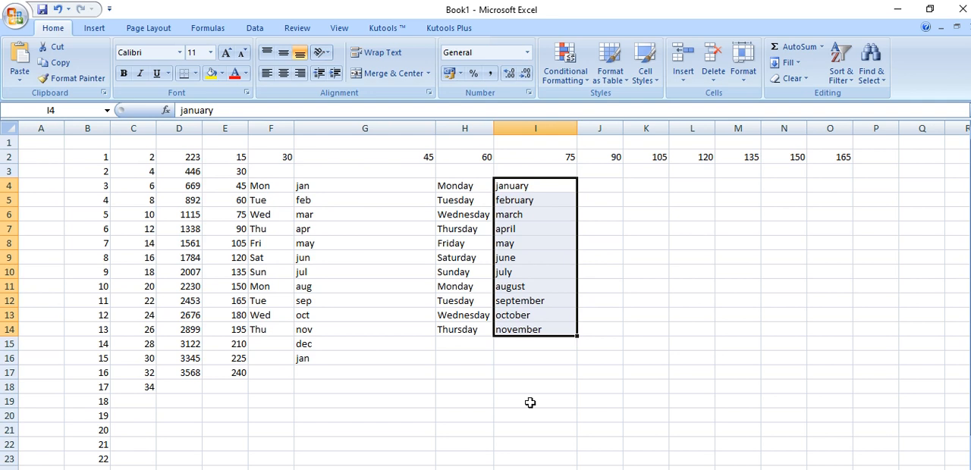
Enter a in J5 and b in J6, and fill the two letters down to J19
left_click(612, 199)
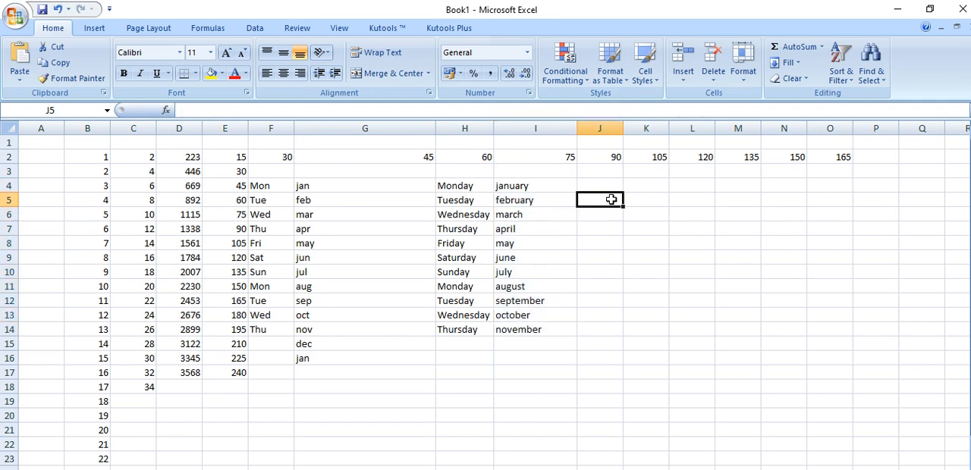
type("a")
key("Return")
type("b")
left_click(638, 358)
left_click_drag(600, 200, 634, 417)
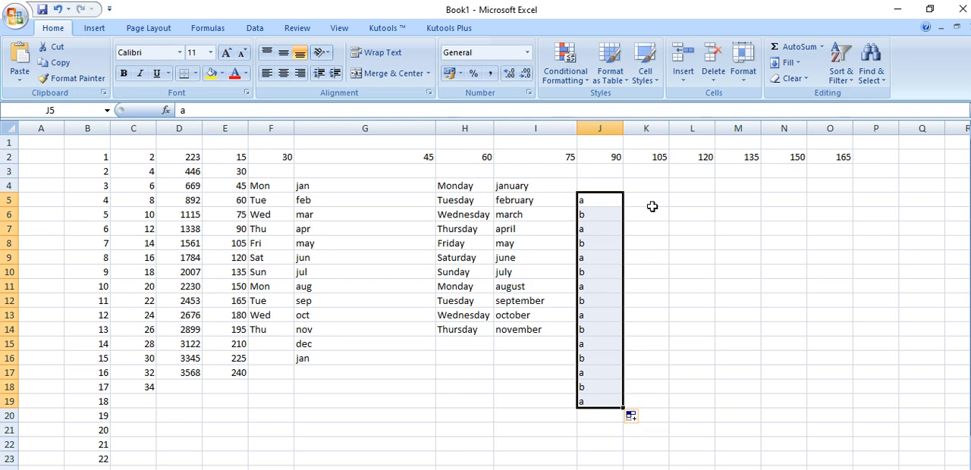
Delete the filled letters in column J, starting from cell J5
left_click(652, 202)
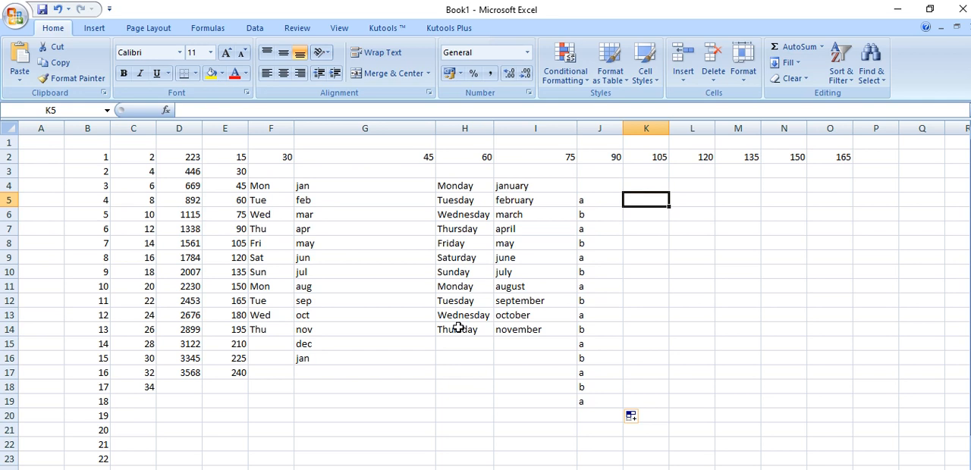
key("Left")
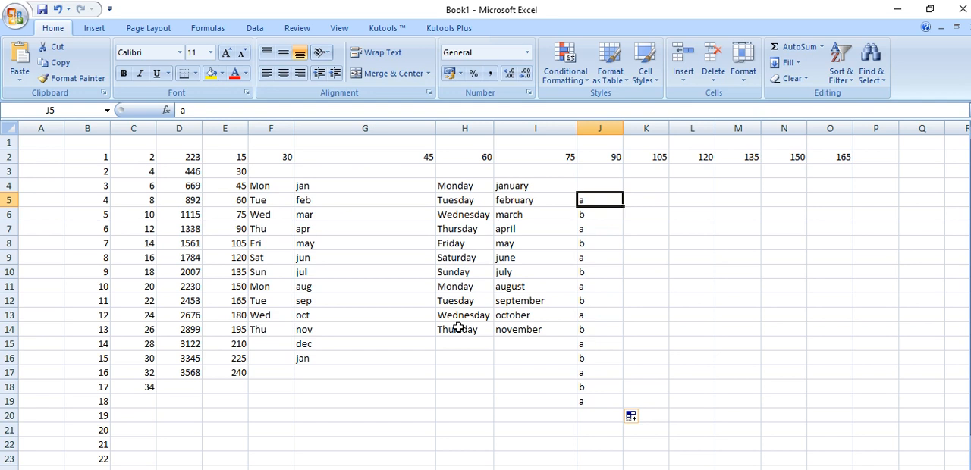
key("shift+Down")
key("shift+Down")
key("shift+Down")
key("shift+Down")
key("shift+Down")
key("shift+Down")
key("shift+Down")
key("shift+Down")
key("shift+Down")
key("shift+Down")
key("shift+Down")
key("shift+Down")
key("shift+Down")
key("shift+Down")
key("shift+Down")
key("shift+Down")
key("shift+Down")
key("shift+Down")
key("Delete")
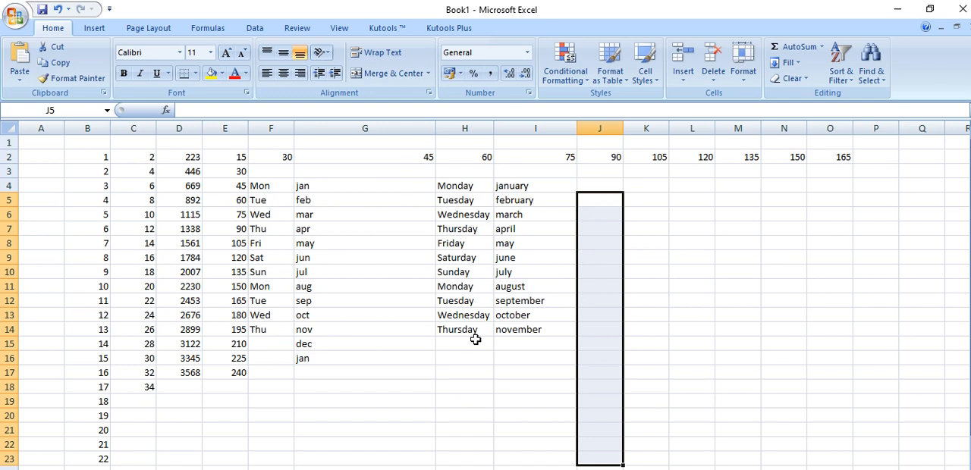
Select the entire worksheet and delete all its contents
left_click(8, 123)
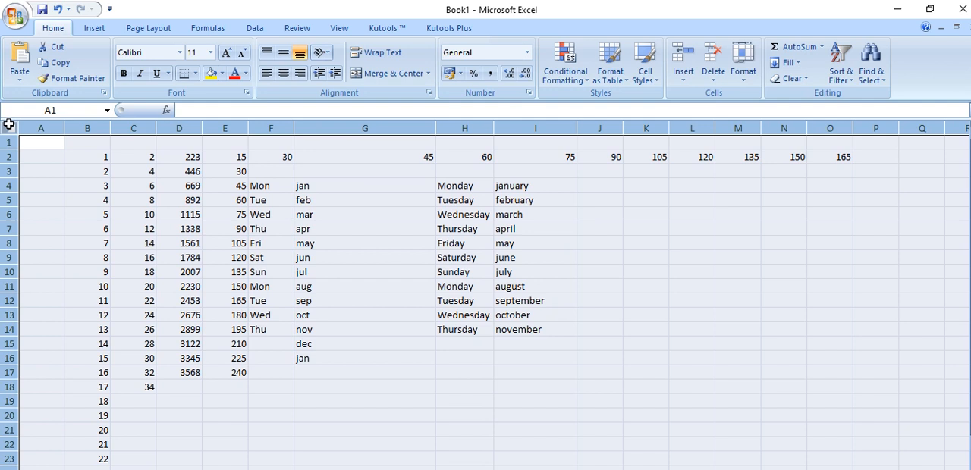
key("Delete")
left_click(116, 261)
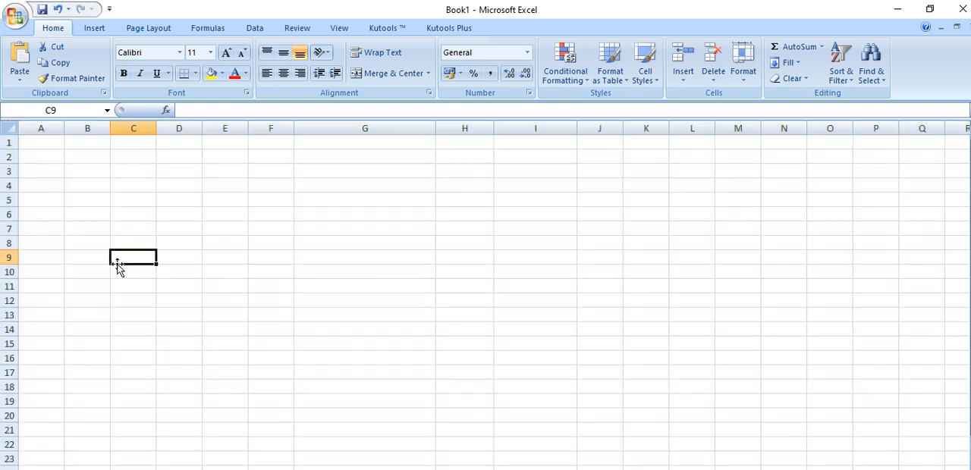
Enter the sample texts hgkj, kjghjgb, kjhbkjbgk and kljhkj in cells B2 to B5
left_click(93, 160)
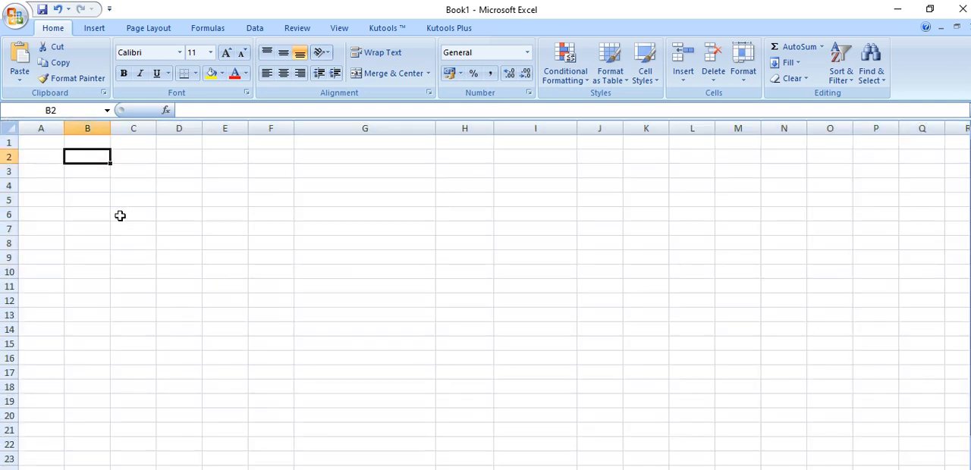
type("hgkj")
key("Return")
type("kjghjgb")
key("Return")
type("kjhbkjbgk")
key("Return")
type("kljhkj")
key("Return")
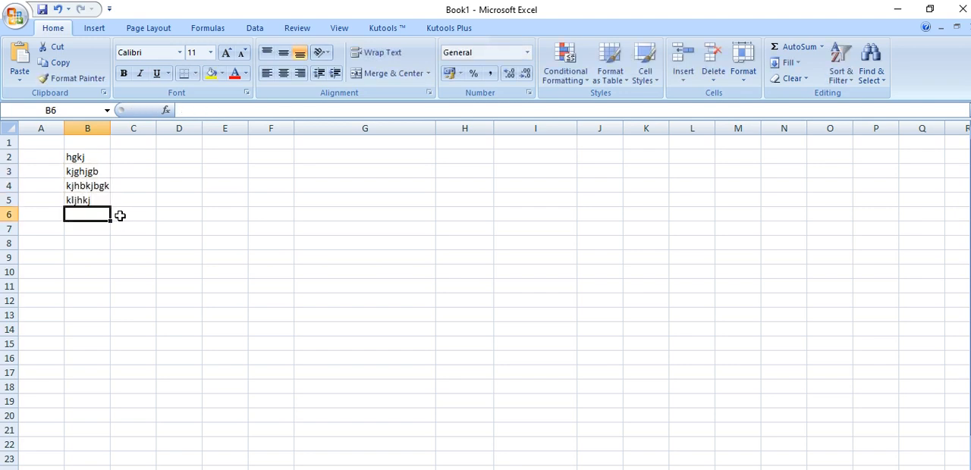
Select the sample text cells B2 to B5, and deselect them
left_click(99, 157)
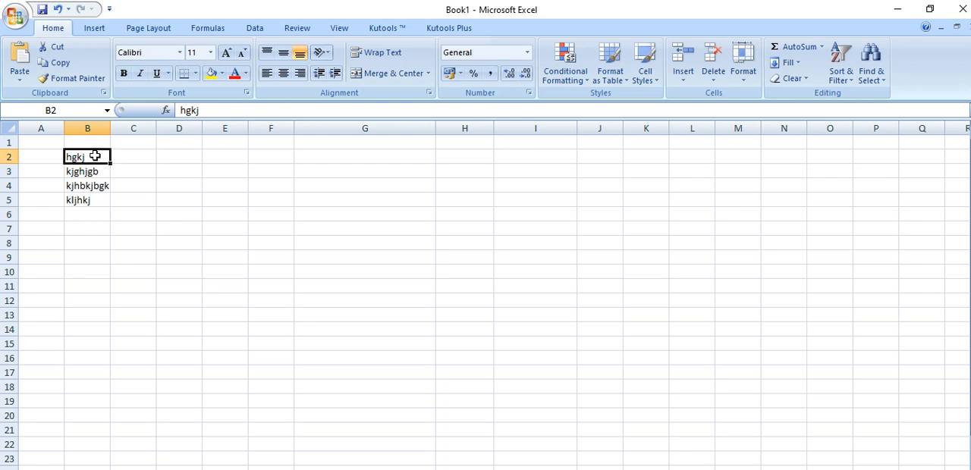
left_click_drag(94, 155, 96, 203)
left_click(108, 271)
Extend the selection from B2 up to B1, and change it to run down to B6
left_click(85, 158)
key("shift+Up")
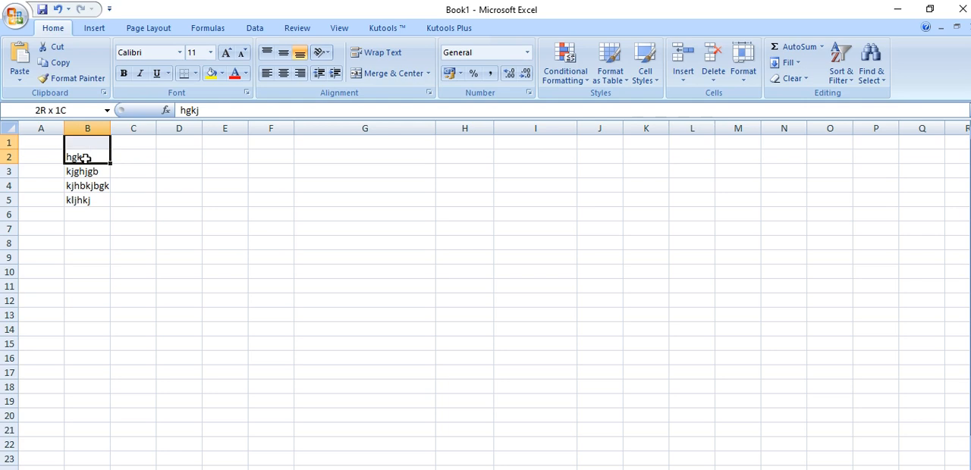
key("shift+Down")
key("shift+Down")
key("shift+Down")
key("shift+Down")
key("shift+Down")
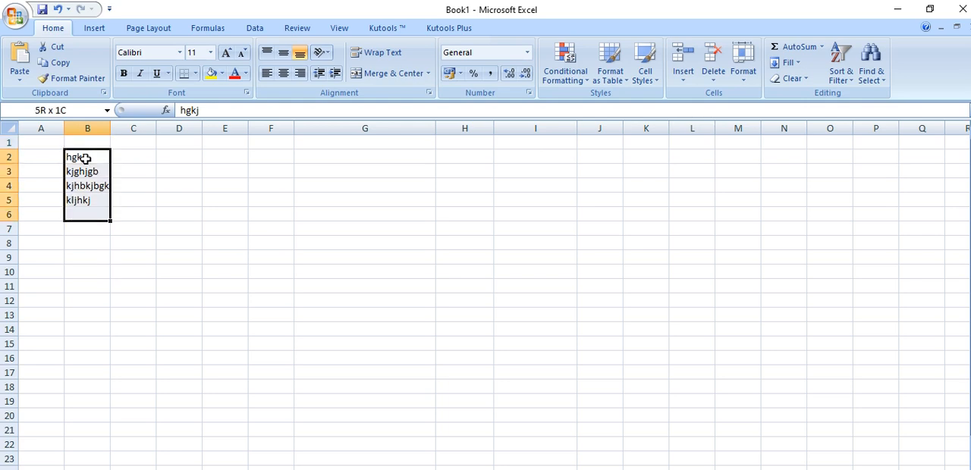
Extend the B2:B6 selection across to column F, and bring it back to cover A2:B6
key("shift+Right")
key("shift+Right")
key("shift+Right")
key("shift+Right")
key("shift+Right")
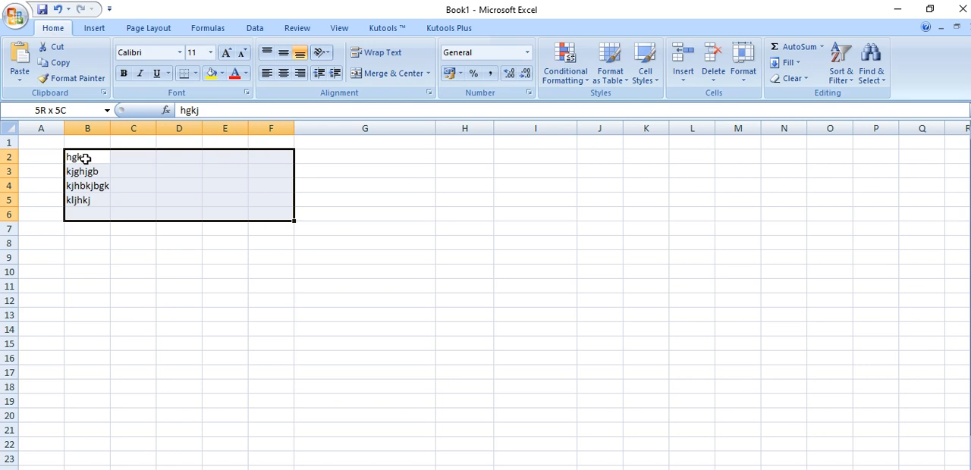
key("shift+Left")
key("shift+Left")
key("shift+Left")
key("shift+Left")
key("shift+Left")
key("shift+Left")
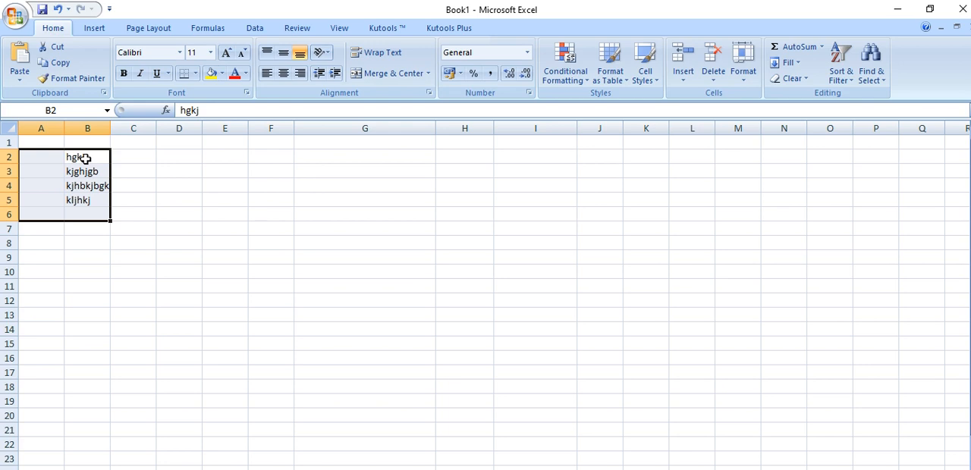
Select the whole of row 4, starting from cell A4
left_click(47, 185)
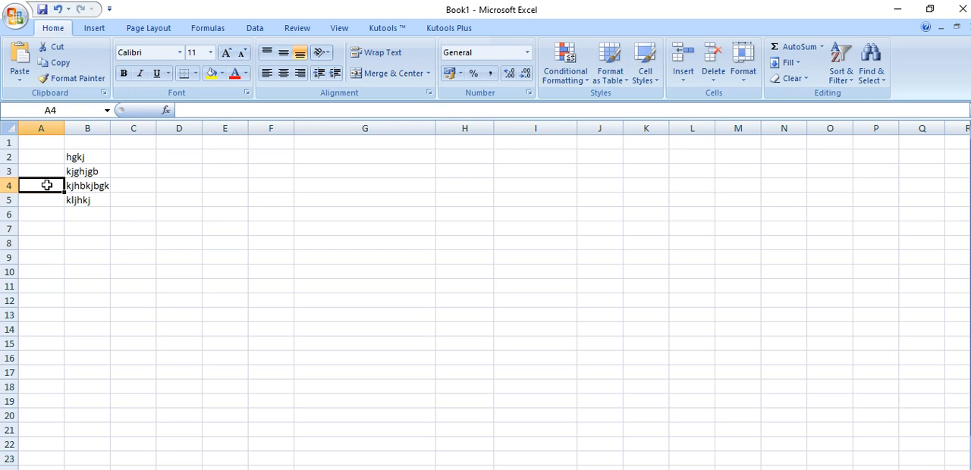
key("shift+Right")
key("shift+space")
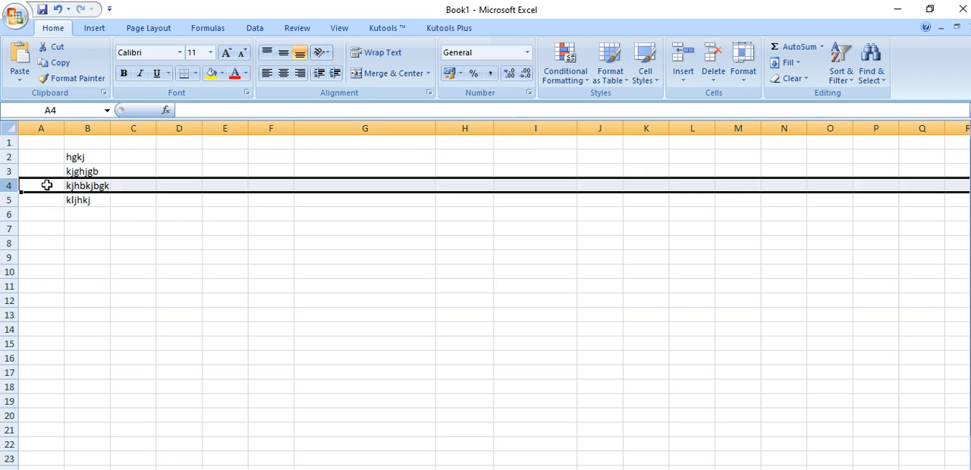
Select column D from D2 down to the last worksheet row, and return to the start of the sheet
left_click(184, 157)
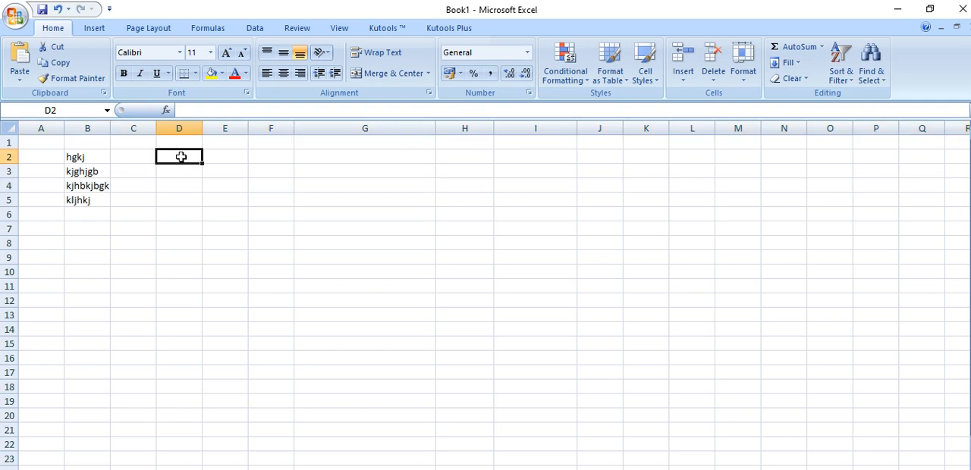
key("ctrl+shift+Down")
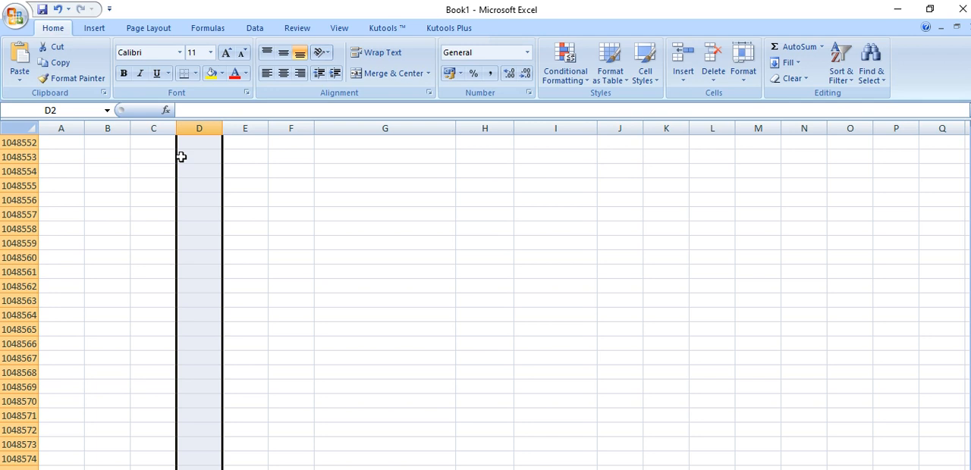
scroll(208, 228, "up", 20)
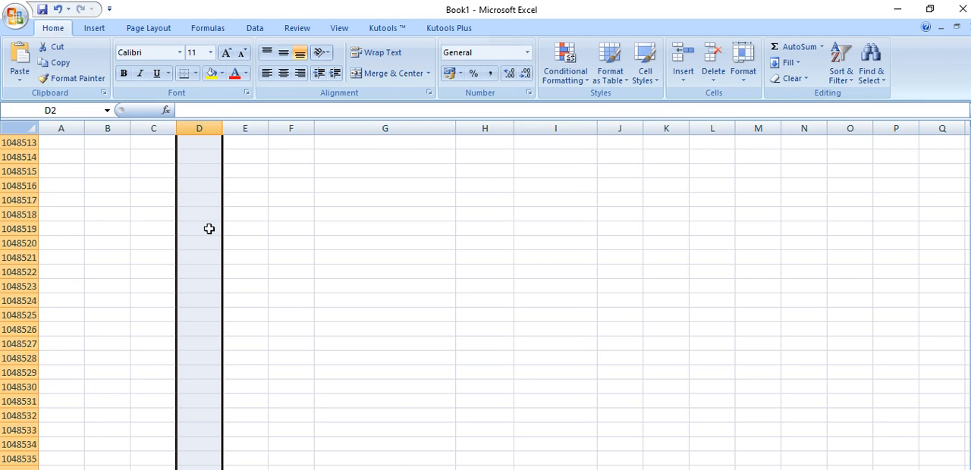
left_click_drag(970, 464, 965, 131)
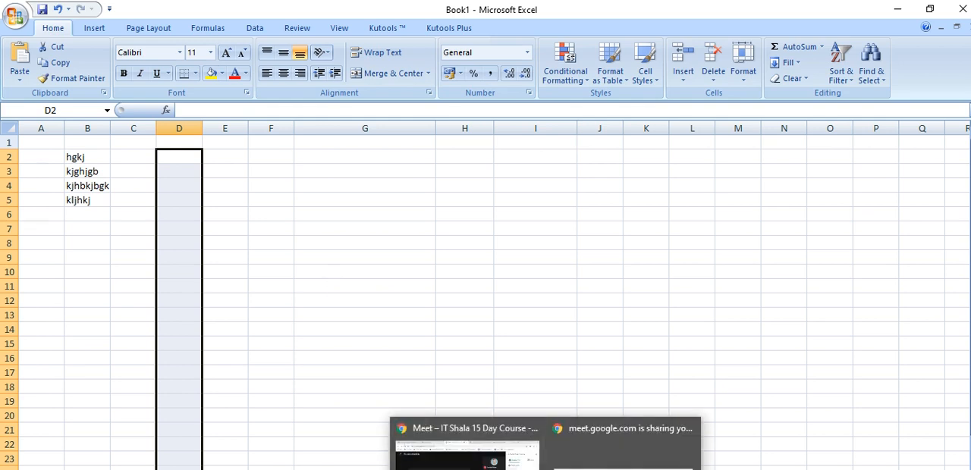
Switch to Chrome and open the IT Shala FeedBack form in place of the logo design page
left_click(466, 454)
left_click(565, 12)
left_click(554, 36)
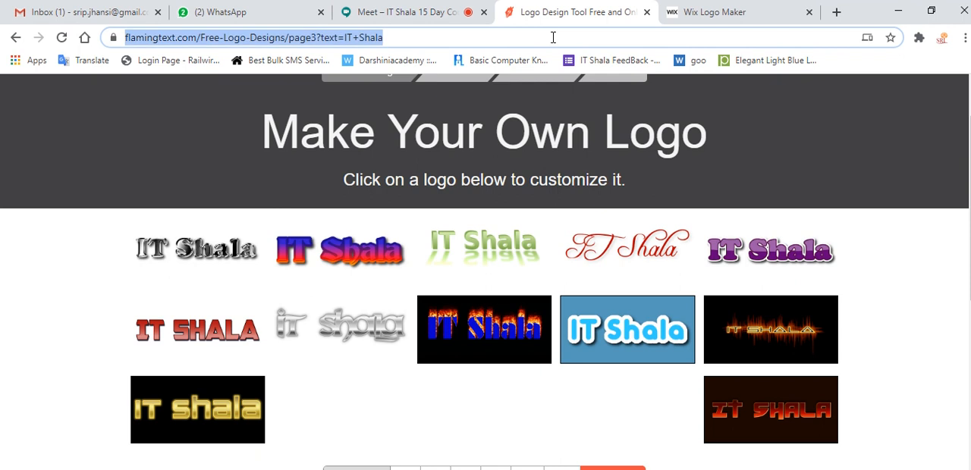
type("it")
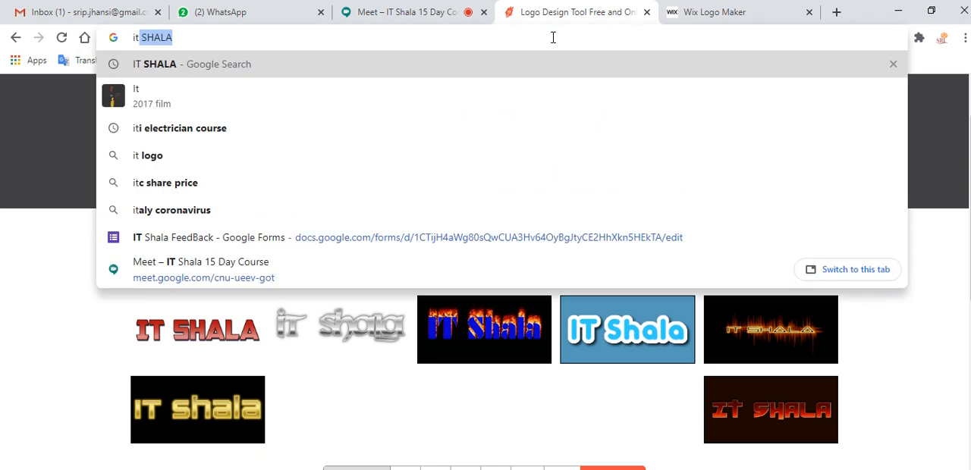
left_click(121, 239)
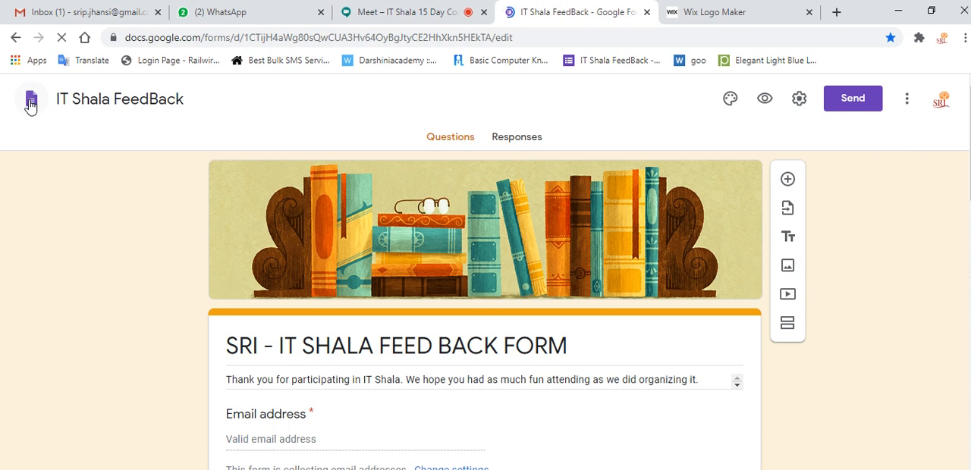
Check the Google Meet presentation, and go from the feedback form to the Google Forms home page
left_click(365, 12)
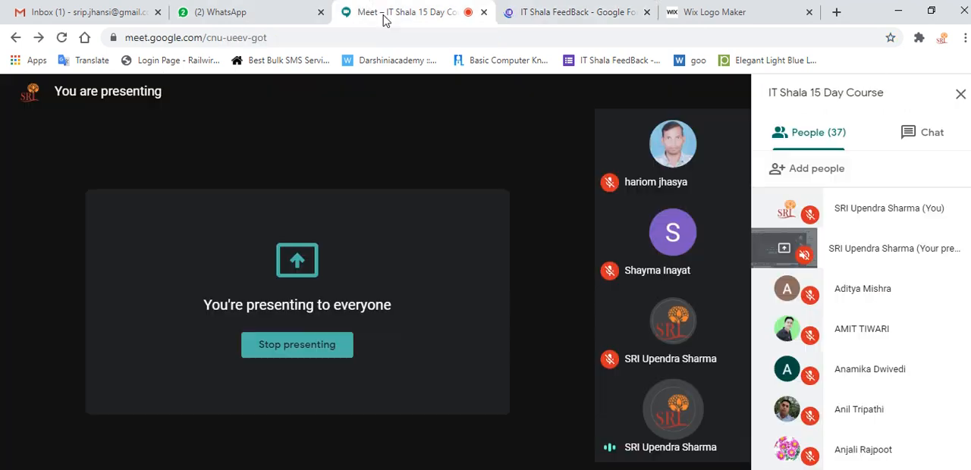
left_click(571, 11)
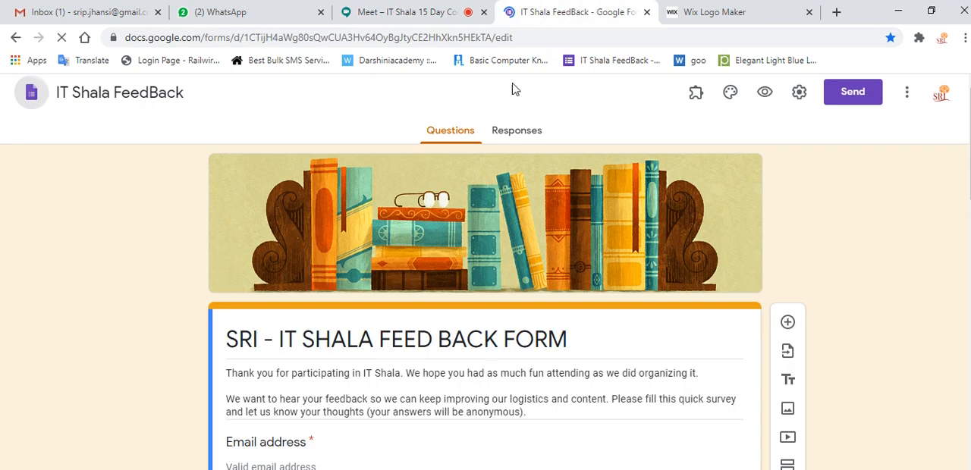
left_click(34, 97)
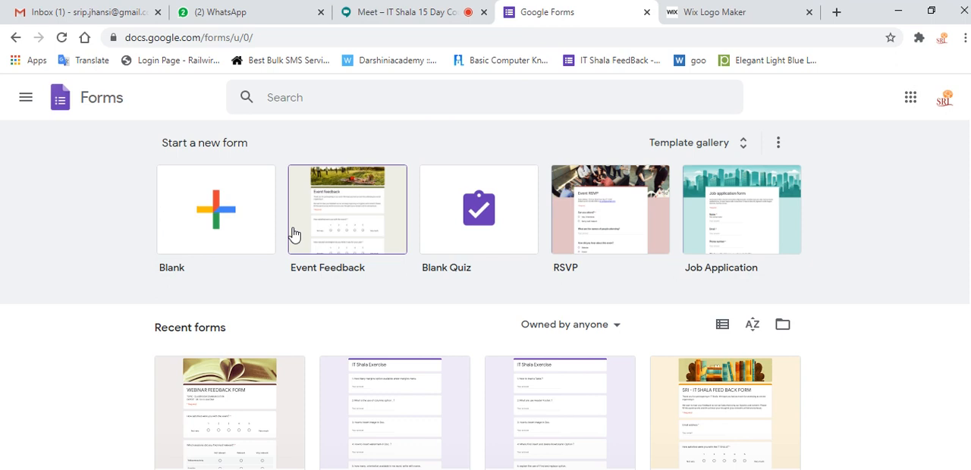
Open the PAGE LAYOUT EXERCISE IT SHALA form from the recent forms, and show its responses
scroll(293, 234, "down", 1)
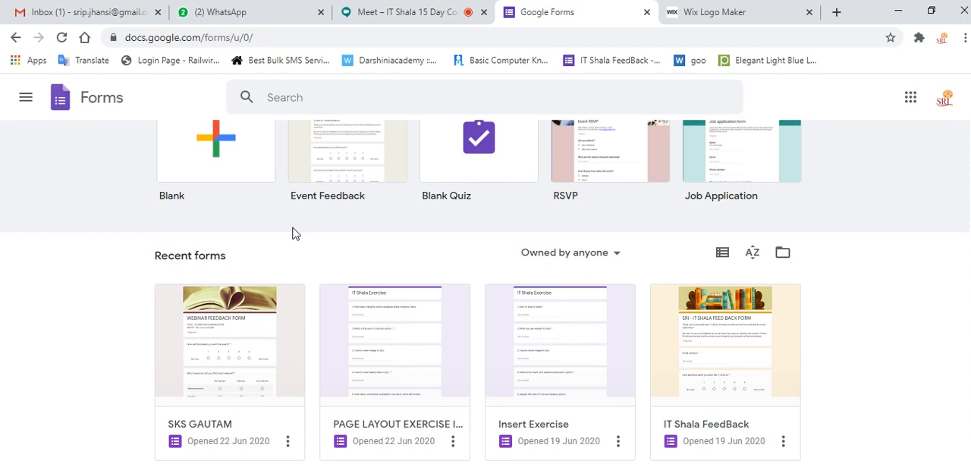
scroll(294, 234, "down", 1)
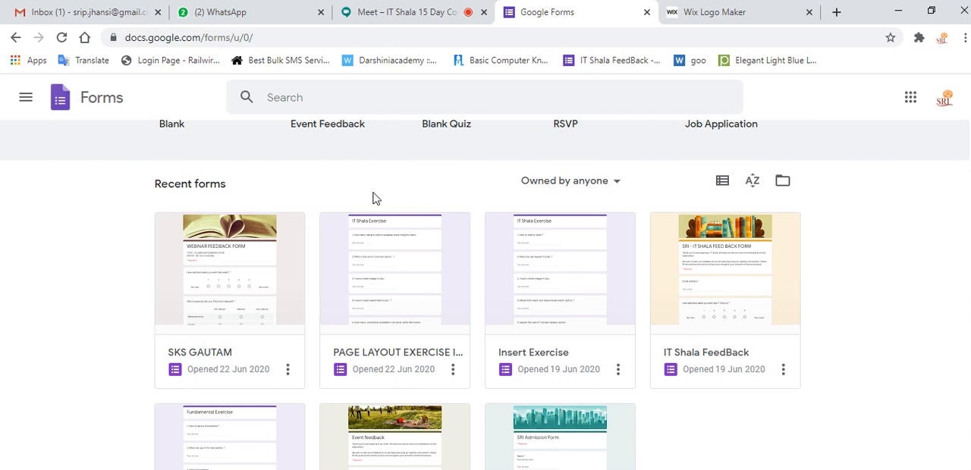
left_click(393, 362)
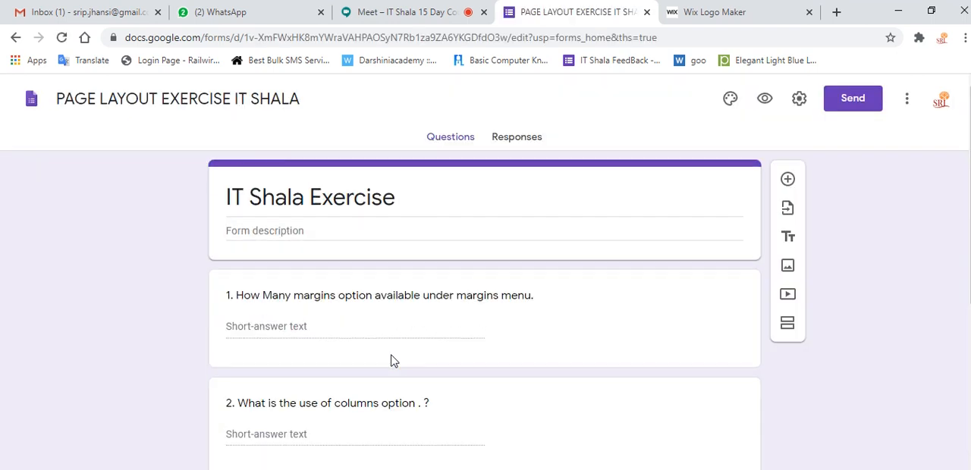
left_click(513, 142)
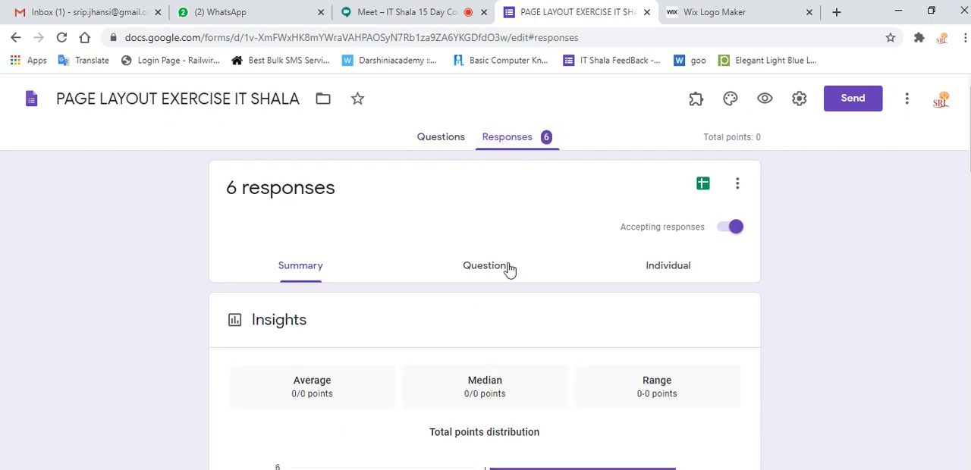
Review the answers to the exercise questions, and highlight all entries under the name and designation question
scroll(507, 271, "down", 5)
scroll(509, 271, "down", 5)
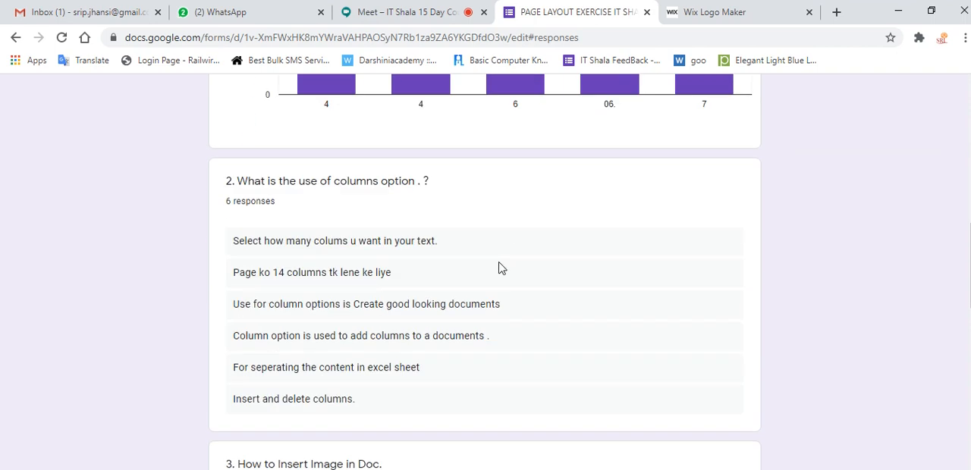
scroll(501, 266, "down", 4)
scroll(492, 263, "down", 10)
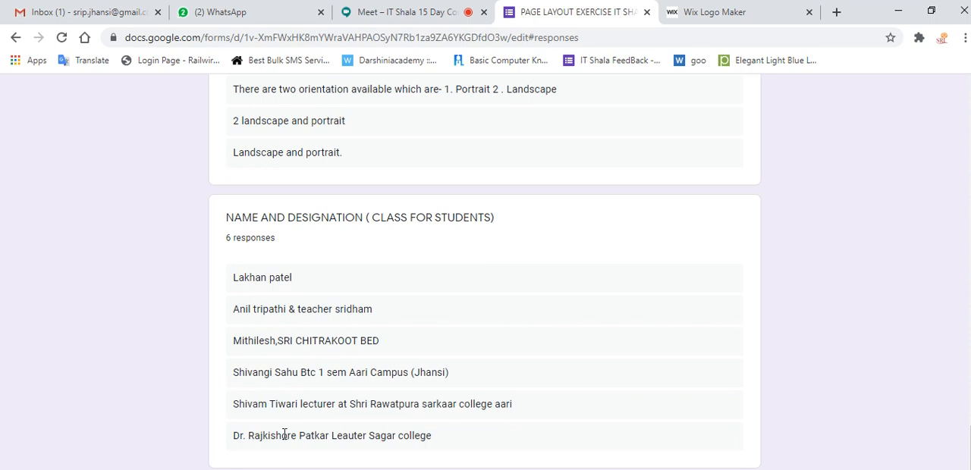
left_click_drag(444, 439, 225, 273)
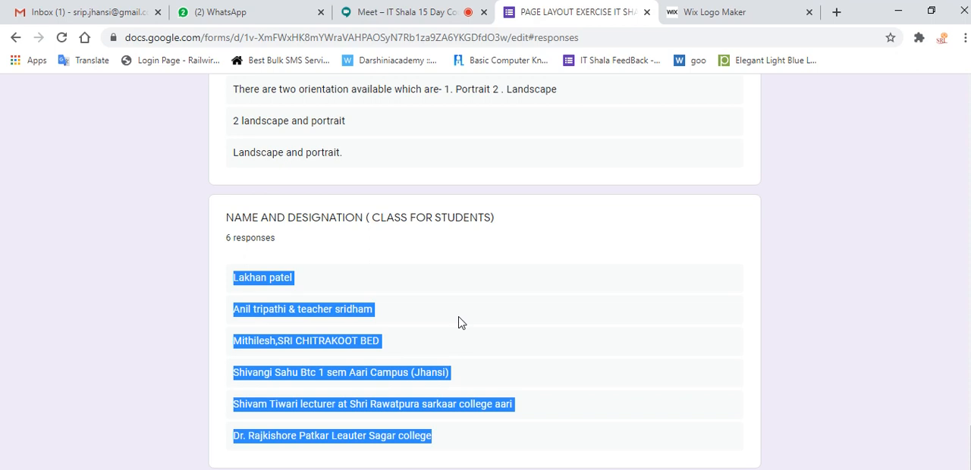
scroll(458, 322, "up", 9)
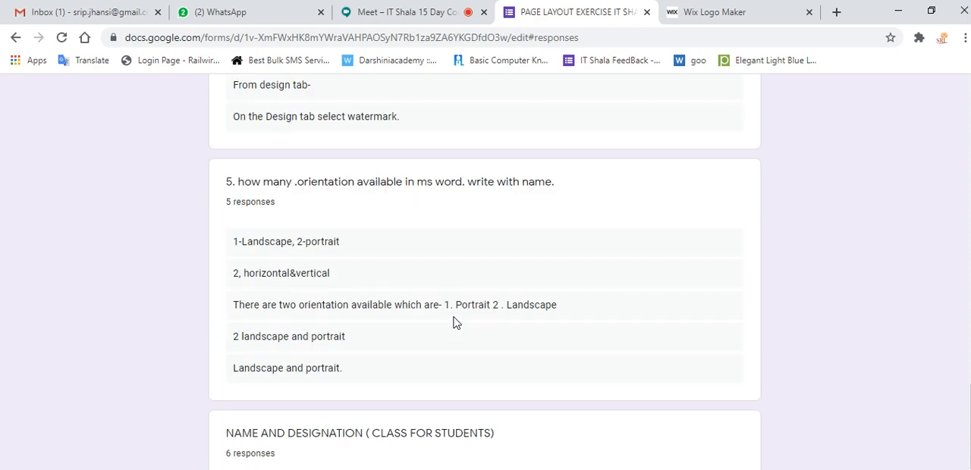
Show the exercise form's questions, close the form, and switch back to the Excel workbook
scroll(456, 322, "up", 15)
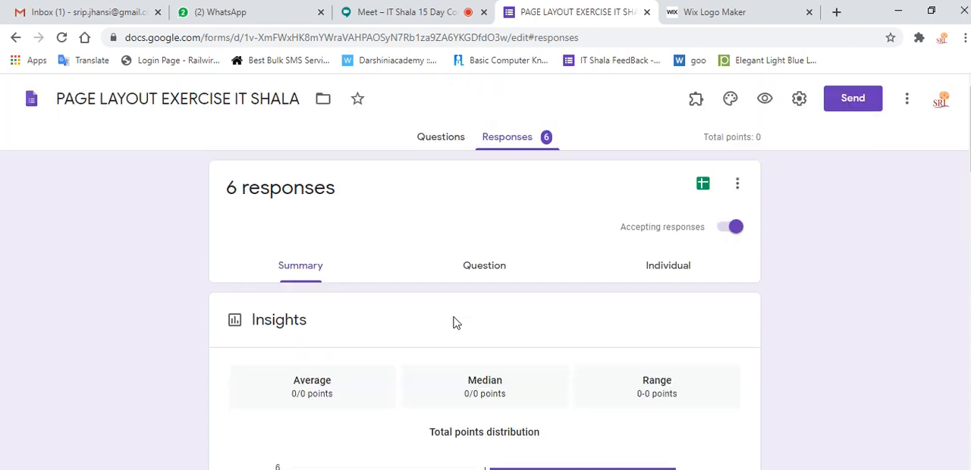
left_click(433, 146)
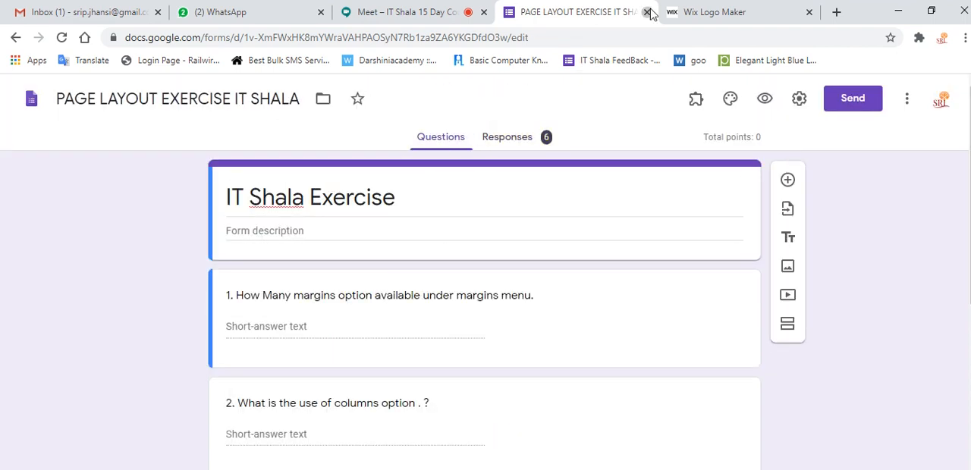
left_click(647, 13)
key("alt+Tab")
left_click(292, 315)
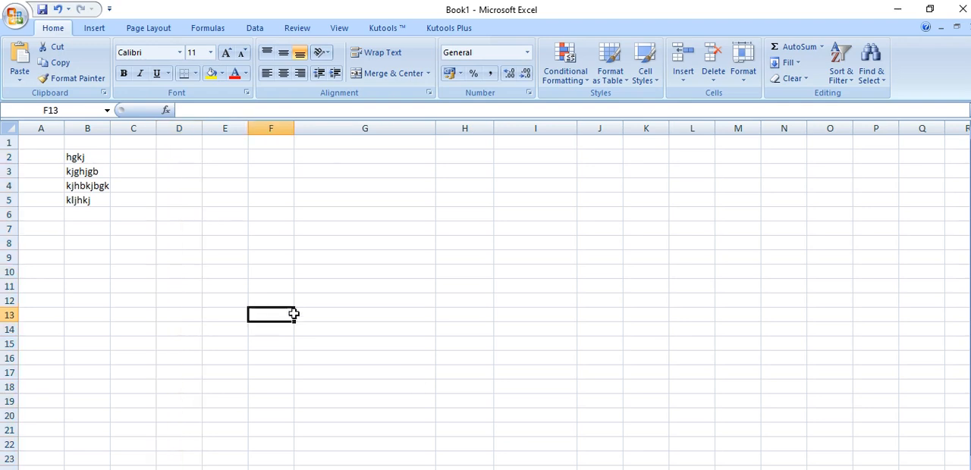
Delete the text in B2:B5, and narrow columns G and I
left_click_drag(87, 157, 90, 201)
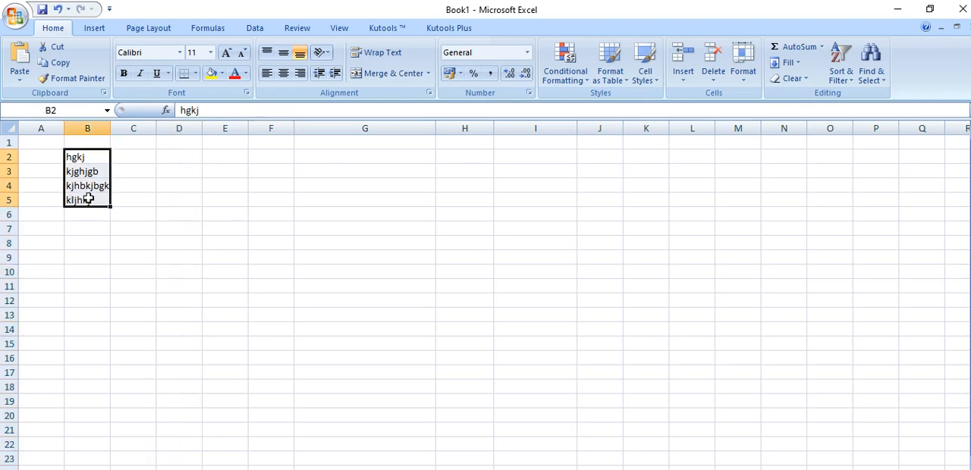
key("Delete")
left_click(179, 287)
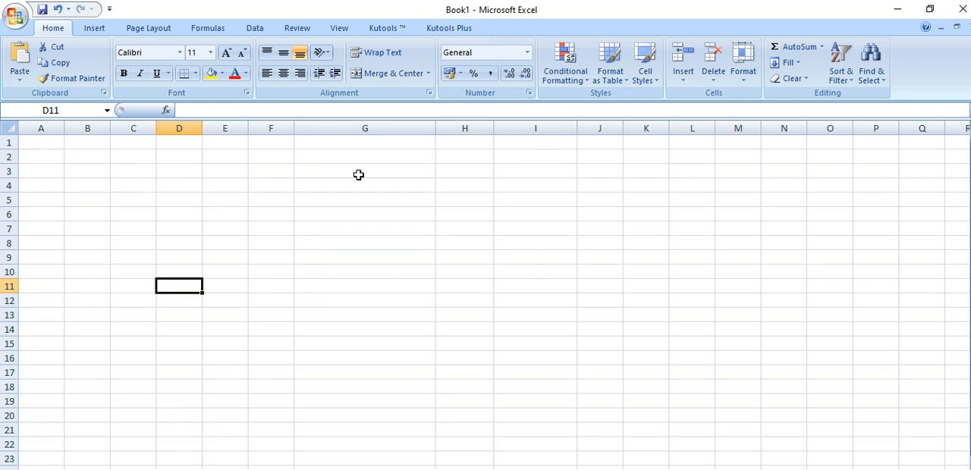
left_click_drag(435, 128, 362, 144)
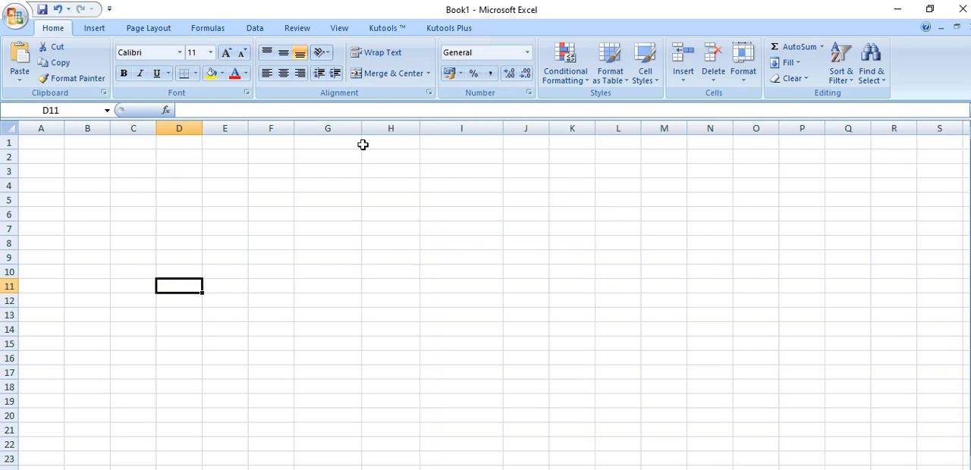
left_click_drag(502, 128, 484, 129)
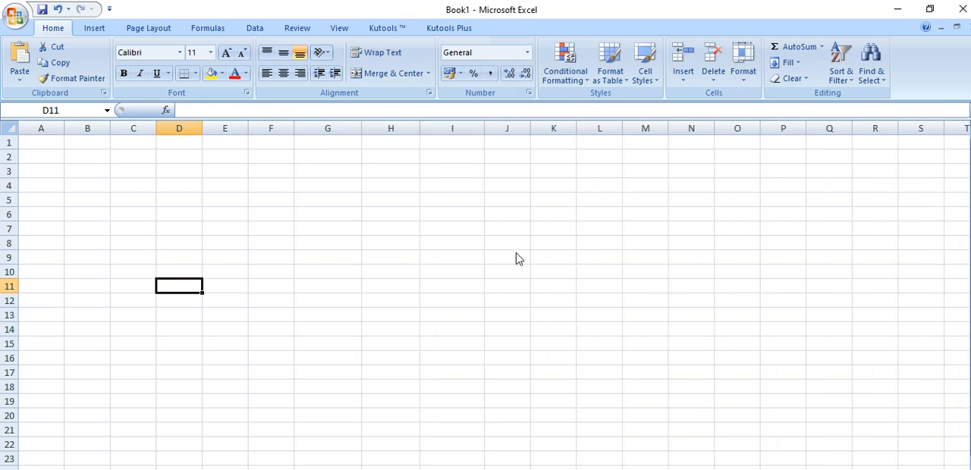
Select cell F6, the whole of row 6, and the whole of columns D, G and I one at a time
left_click(261, 215)
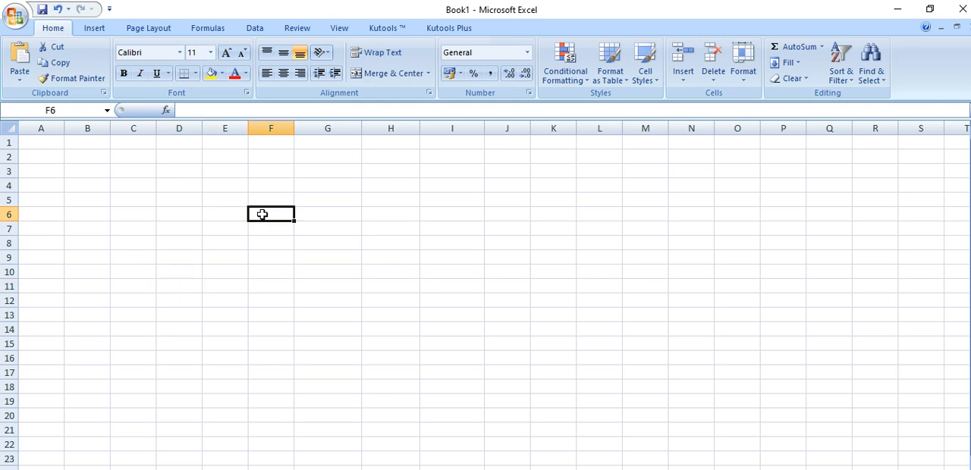
left_click(9, 214)
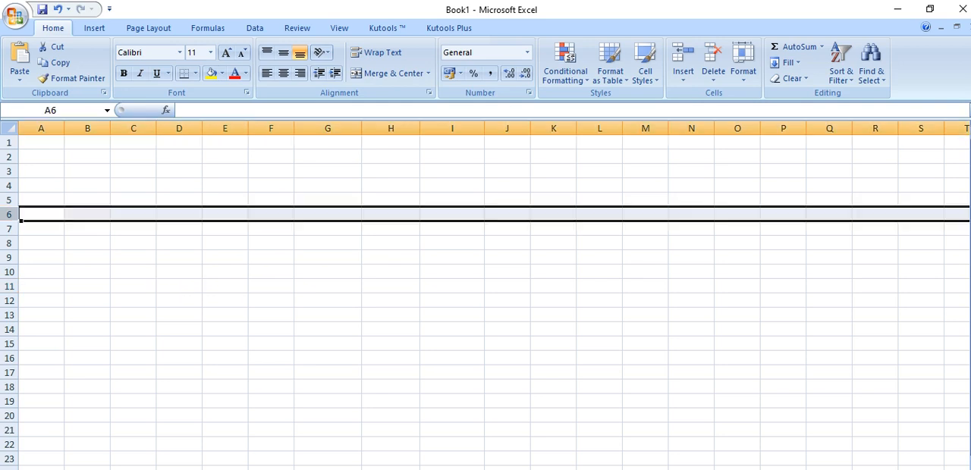
left_click(175, 123)
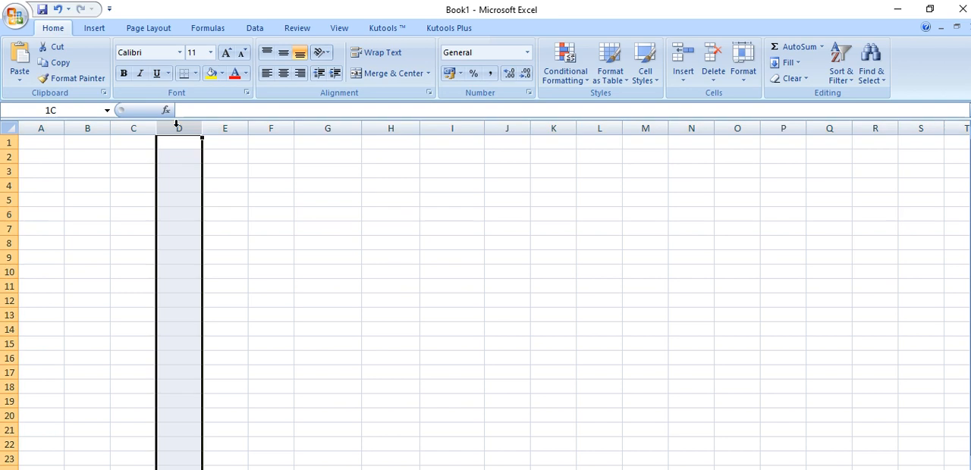
left_click(314, 122)
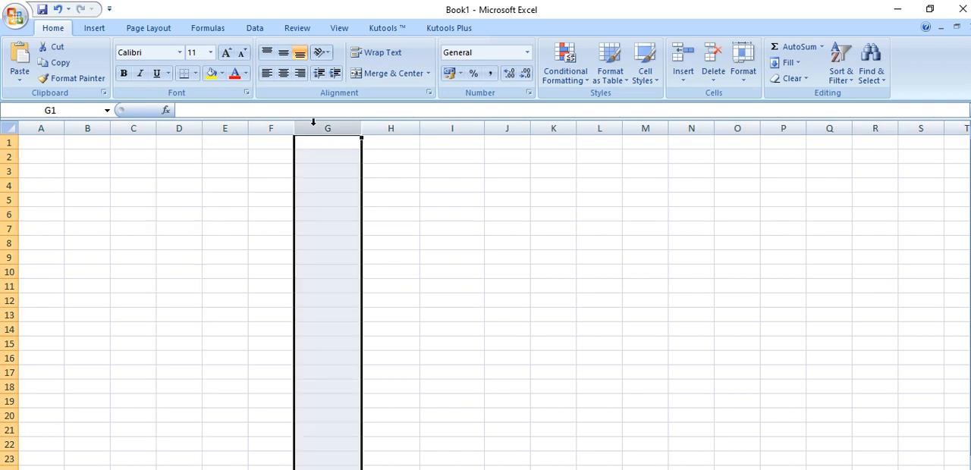
left_click(474, 122)
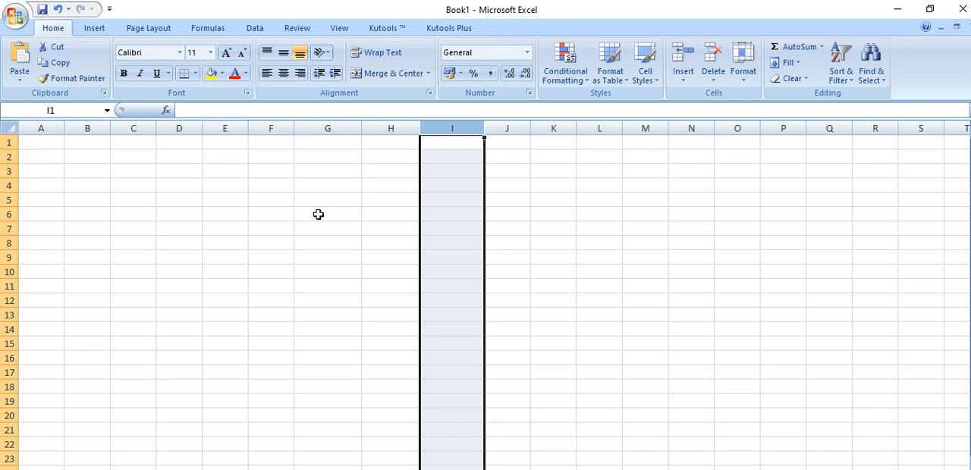
left_click(325, 297)
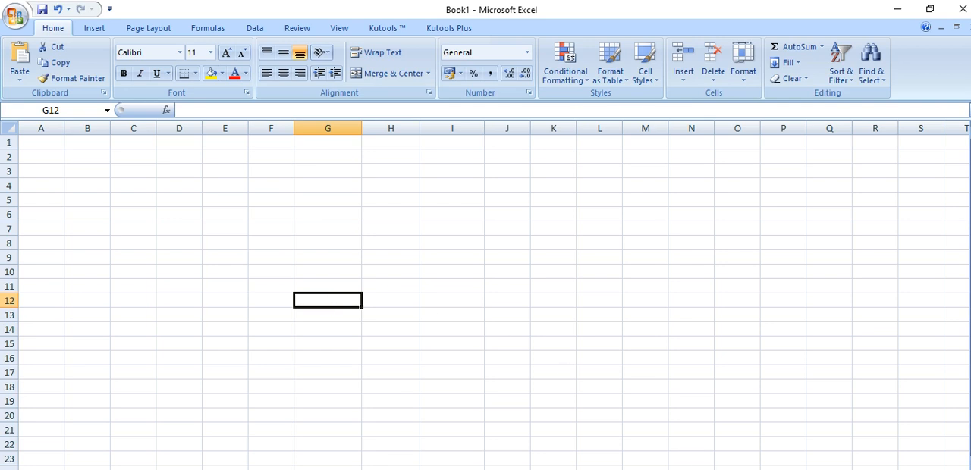
mouse_move(546, 469)
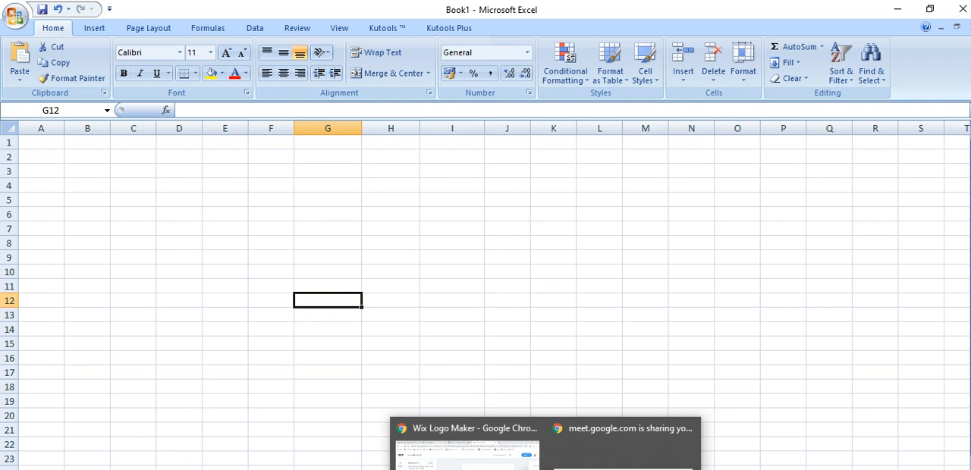
left_click(688, 331)
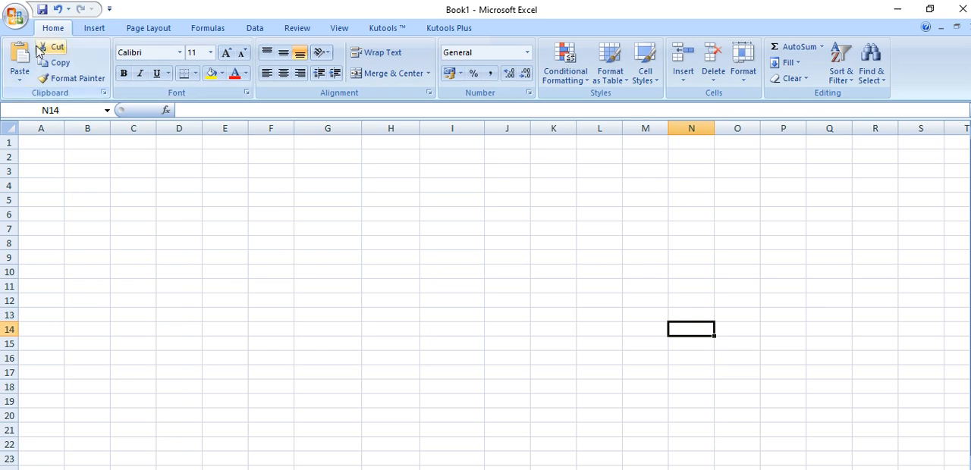
left_click(17, 16)
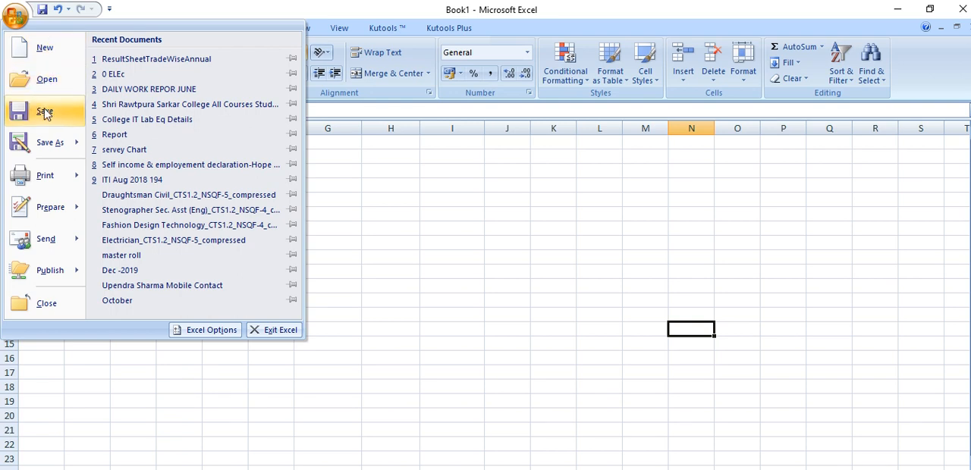
mouse_move(45, 216)
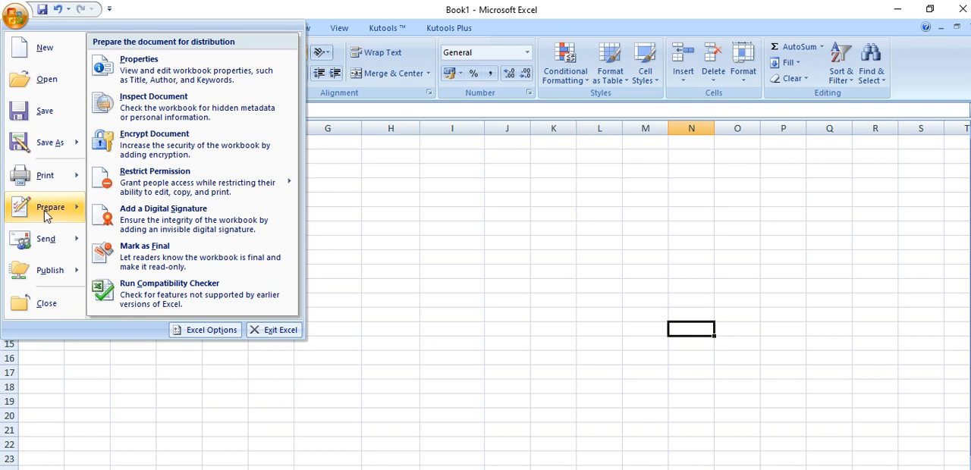
mouse_move(50, 241)
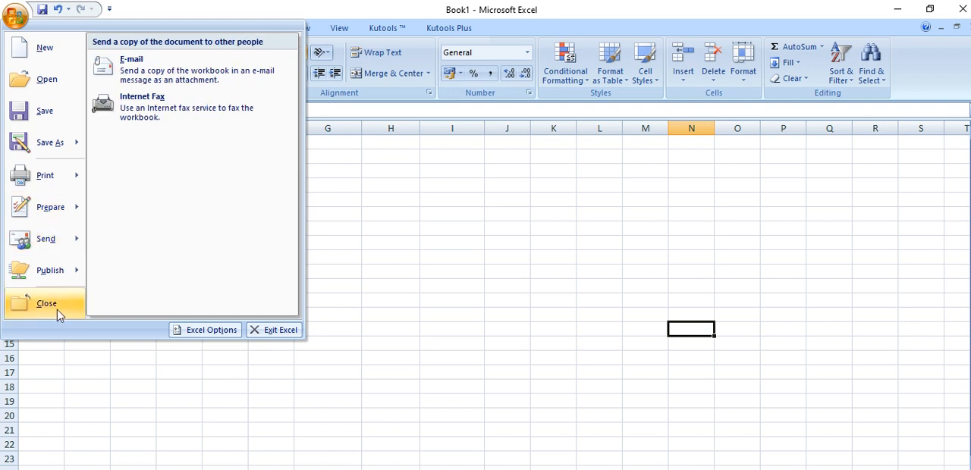
left_click(97, 382)
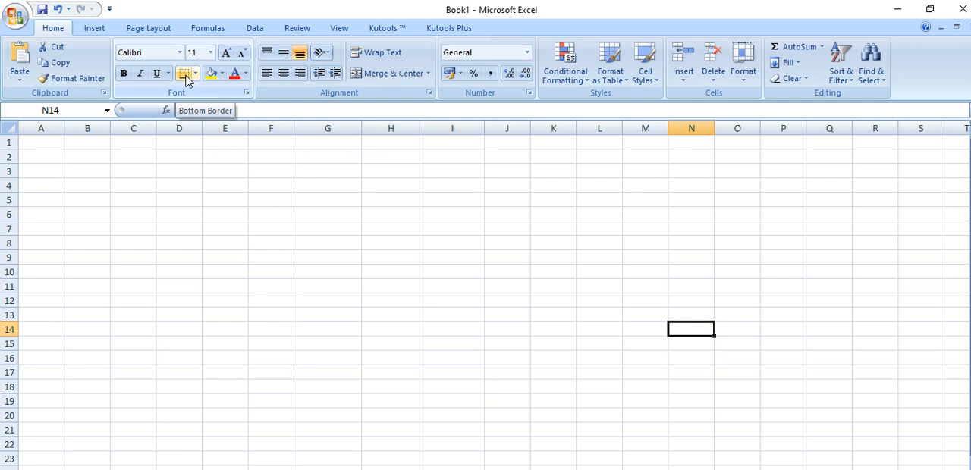
Enter the sample texts bjghm, khkl, khkl, ljgb and hgv in cells D3 to D7
left_click(164, 179)
type("bighm")
key("Return")
type("khkl")
key("Return")
type("khkl")
key("Return")
type("ljgb")
key("Return")
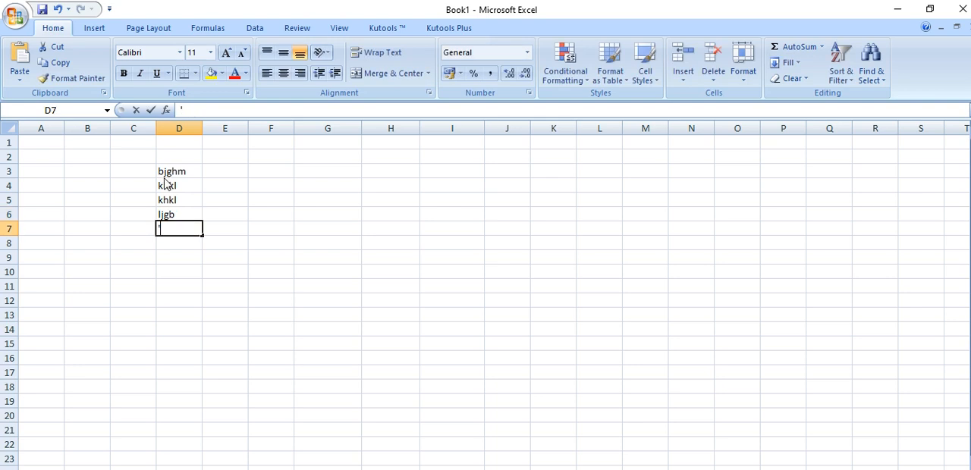
type("'hgv")
Enter the sample texts gjk, jhf], fv'hjffv, hjvjh, gvb' and bg in cells E3 to E8
left_click(235, 167)
type("gjk")
key("Return")
type("jhf]")
key("Return")
type("'fv'hjffv")
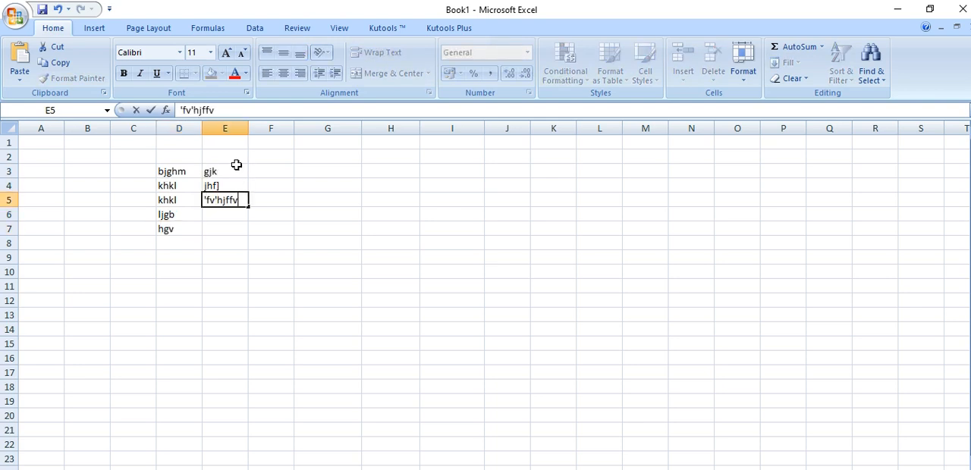
key("Return")
type("hjvjh")
key("Return")
type("gvb'")
key("Return")
type("bg")
Enter hgv in cell D8 to complete the two-column sample data
left_click(180, 246)
type("hgv")
key("Return")
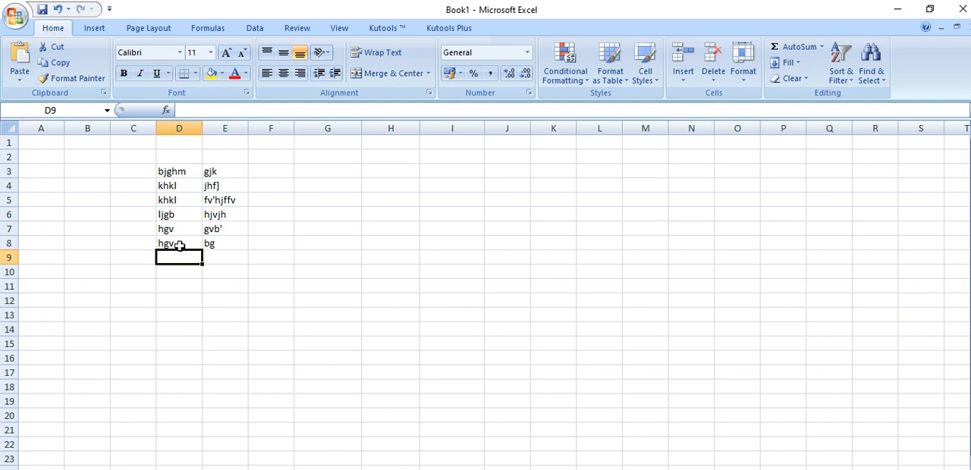
left_click(337, 312)
Examine the unbordered sample data in Print Preview, and return to the worksheet
left_click(18, 18)
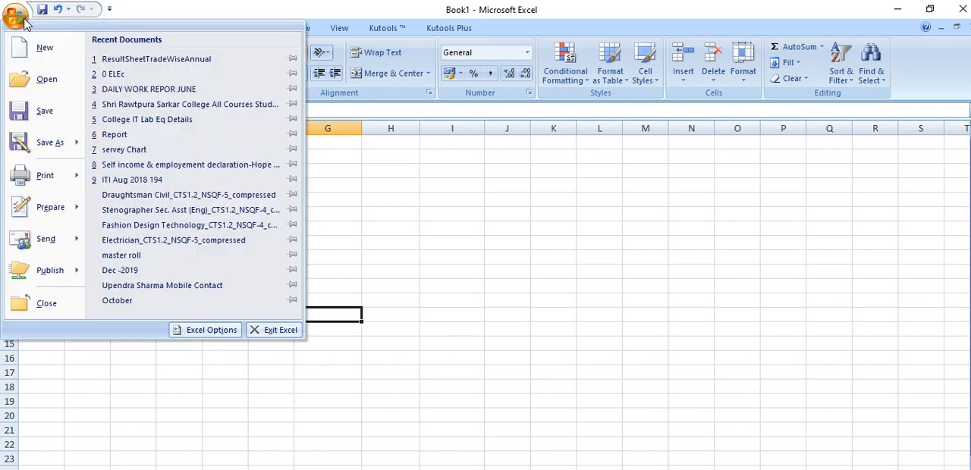
mouse_move(57, 178)
left_click(153, 144)
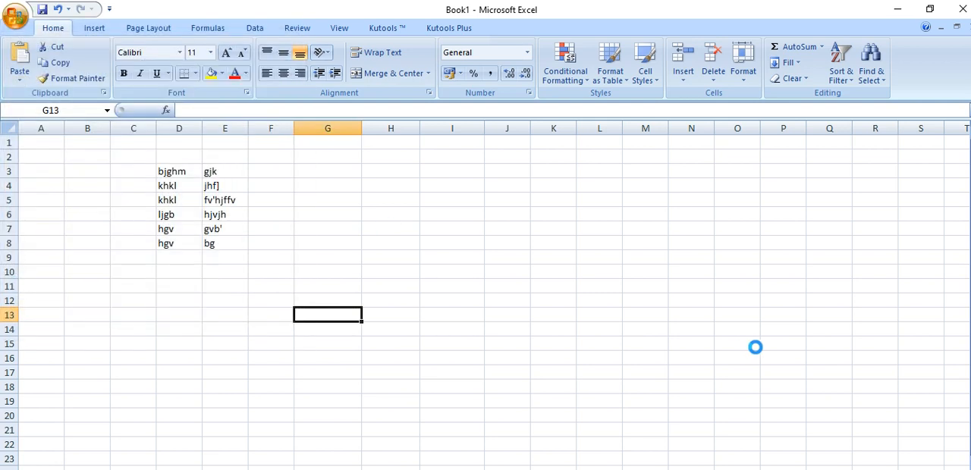
left_click(484, 223)
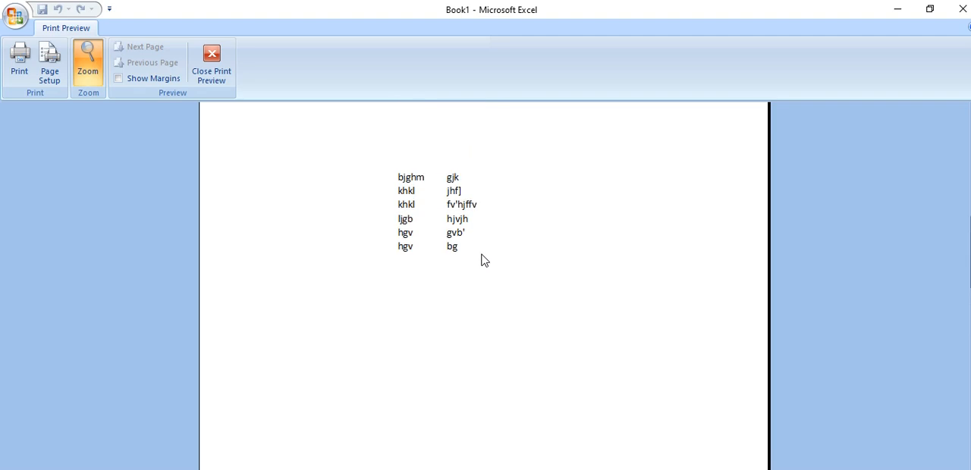
scroll(484, 261, "up", 1)
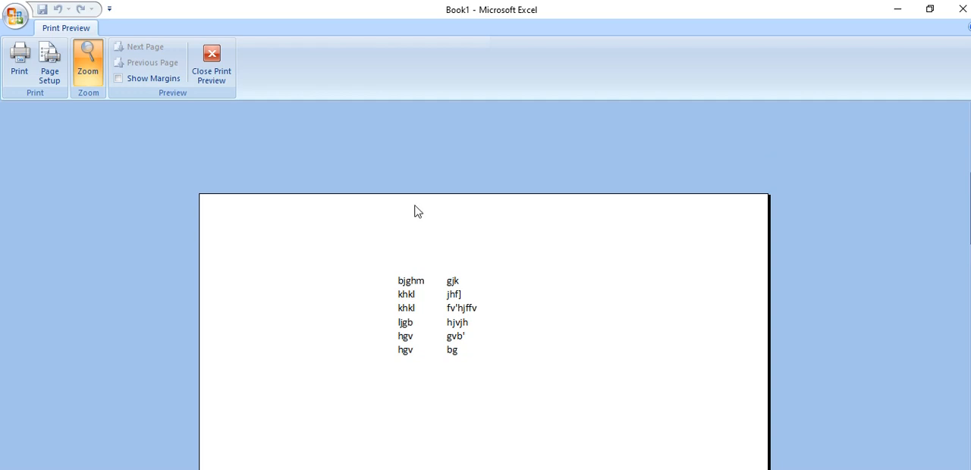
left_click(212, 64)
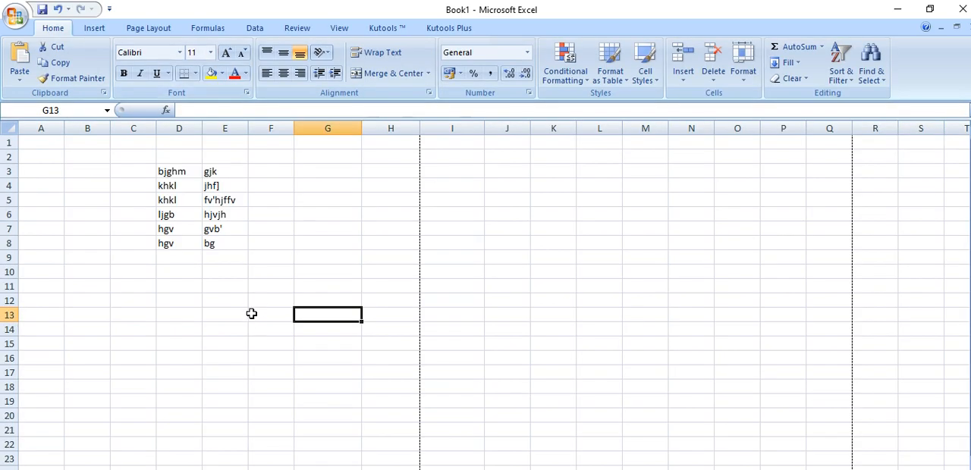
Apply Outside Borders to D3:E8, and check the bordered data in Print Preview
left_click_drag(161, 170, 235, 246)
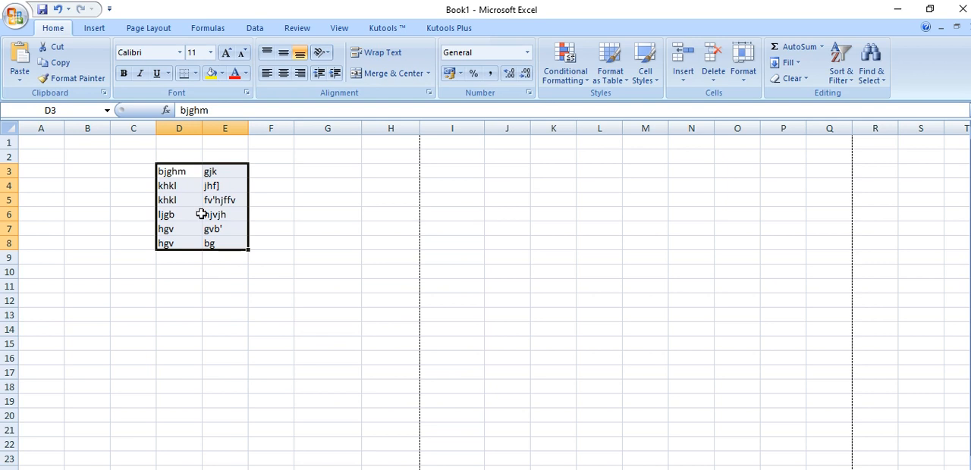
left_click(196, 73)
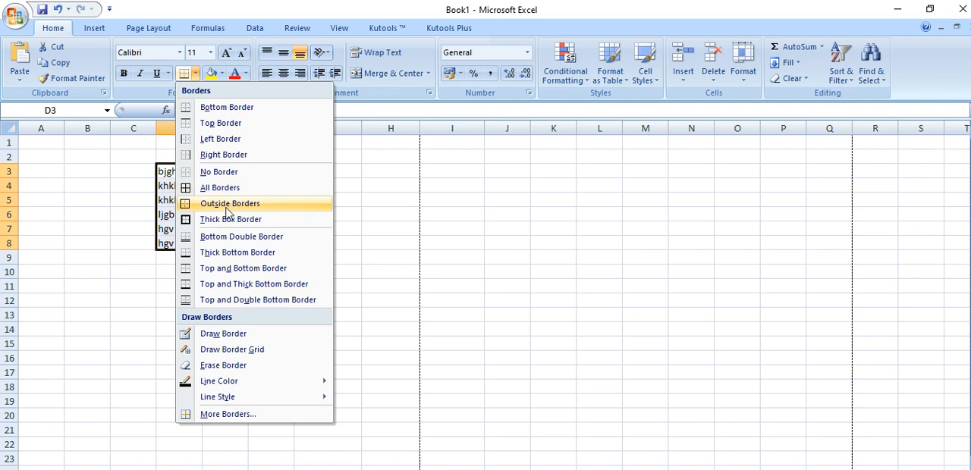
left_click(227, 212)
left_click(258, 302)
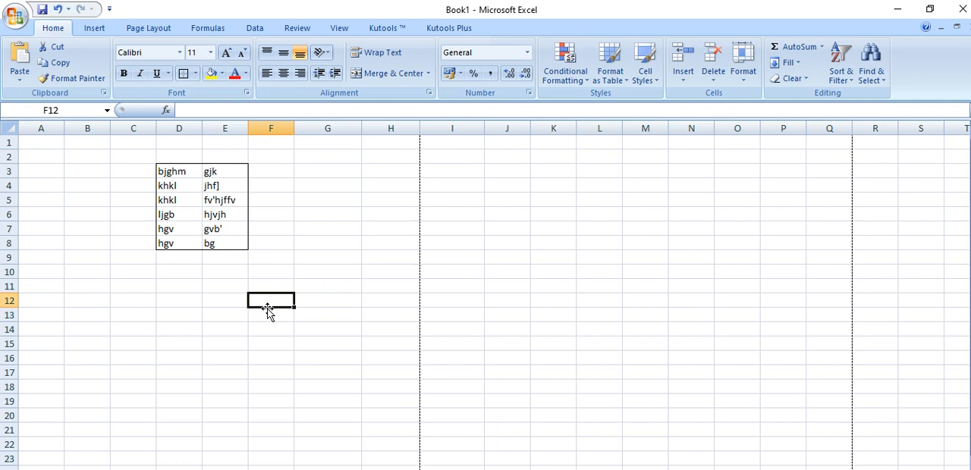
key("ctrl+F2")
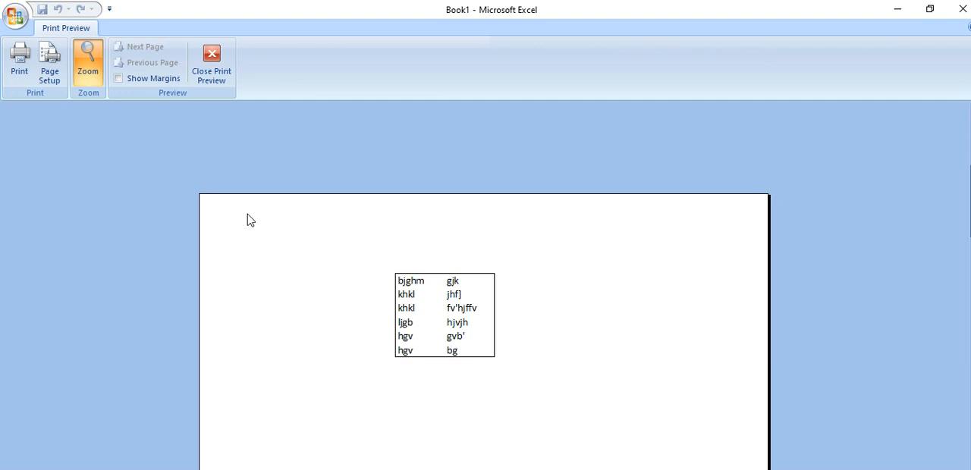
left_click(212, 60)
Apply All Borders to D3:E8, and check the gridded table in Print Preview
left_click_drag(182, 172, 220, 245)
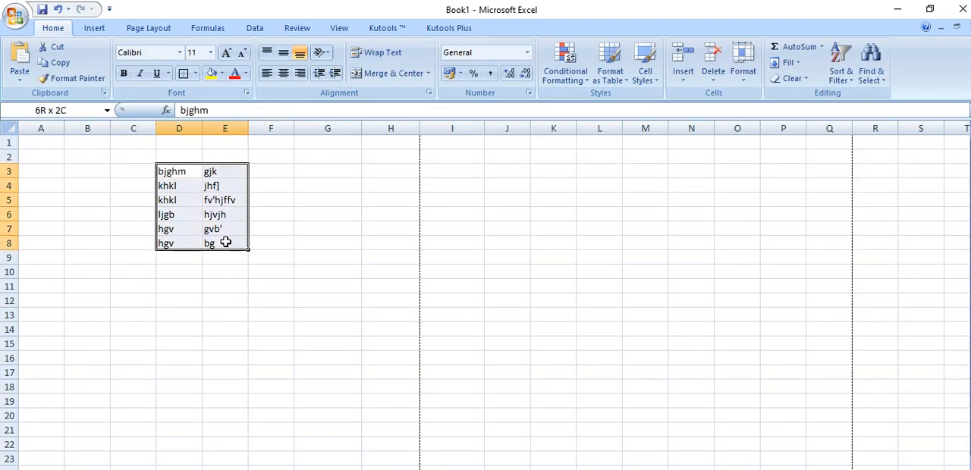
left_click(195, 74)
left_click(204, 189)
left_click(330, 342)
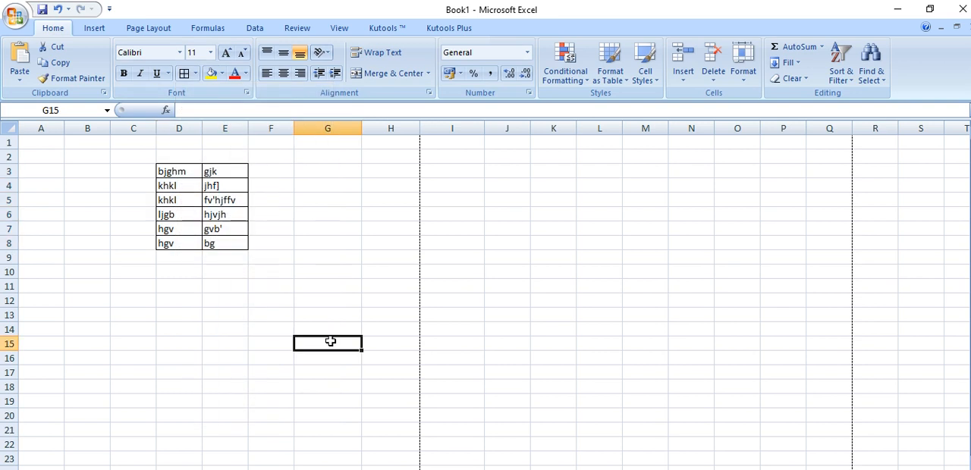
key("ctrl+F2")
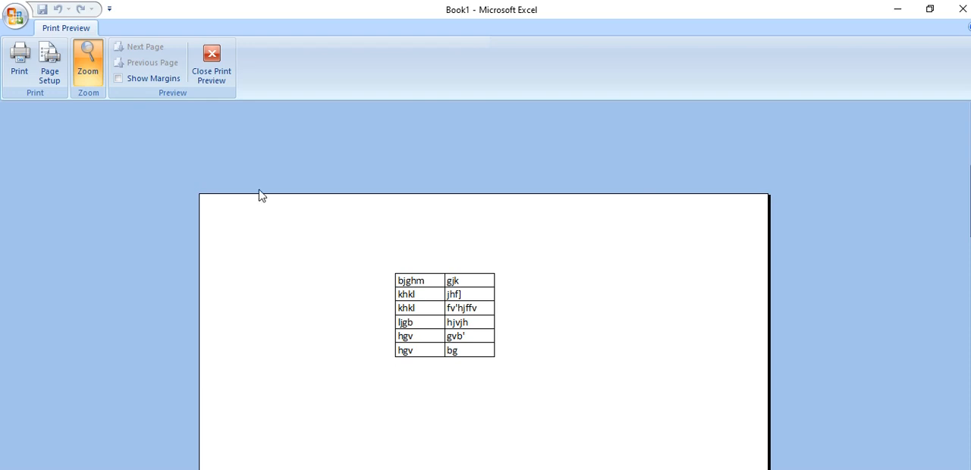
left_click(219, 54)
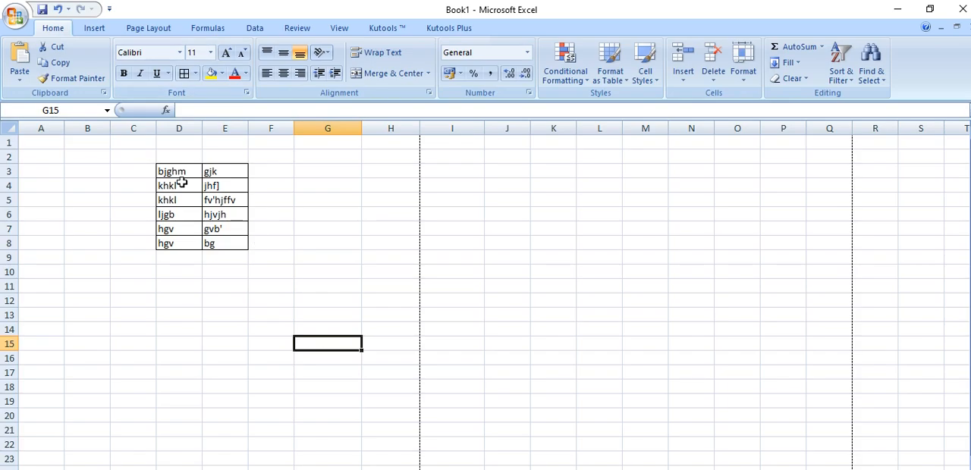
Apply a Thick Box Border to D3:E8, check the table in Print Preview, and return to the worksheet
left_click_drag(165, 173, 232, 242)
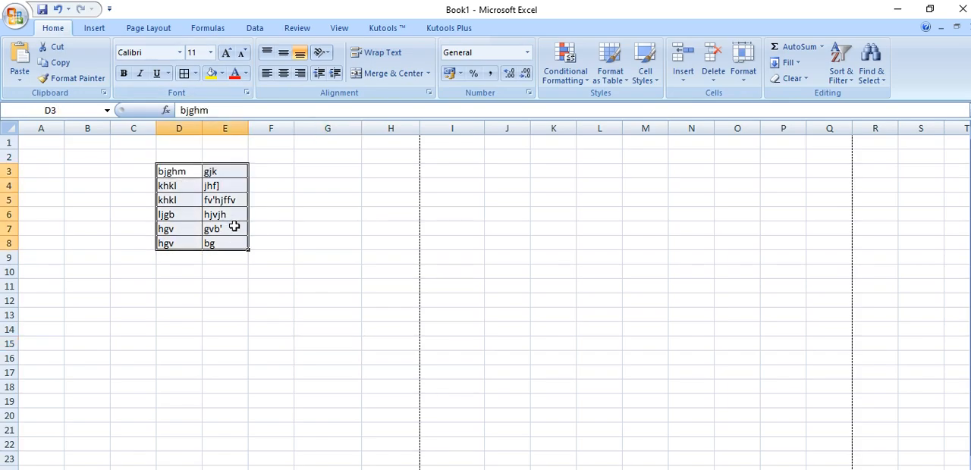
left_click(195, 74)
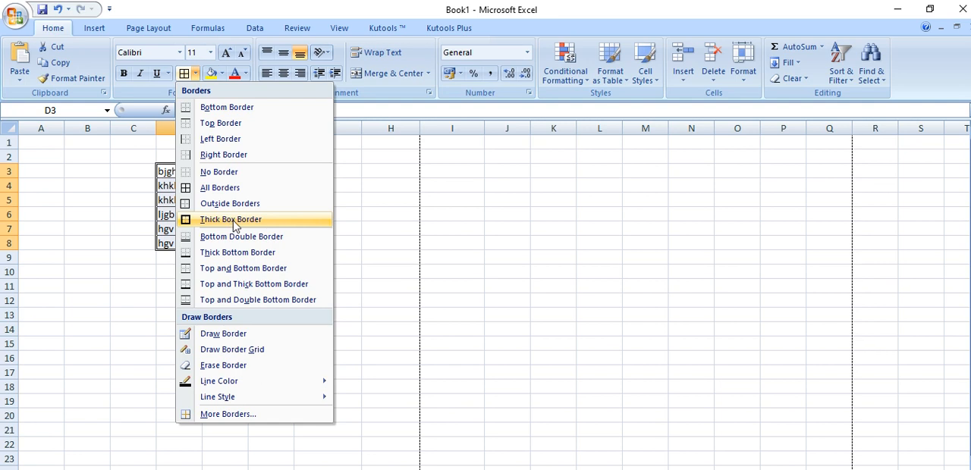
left_click(232, 220)
left_click(236, 328)
key("ctrl+F2")
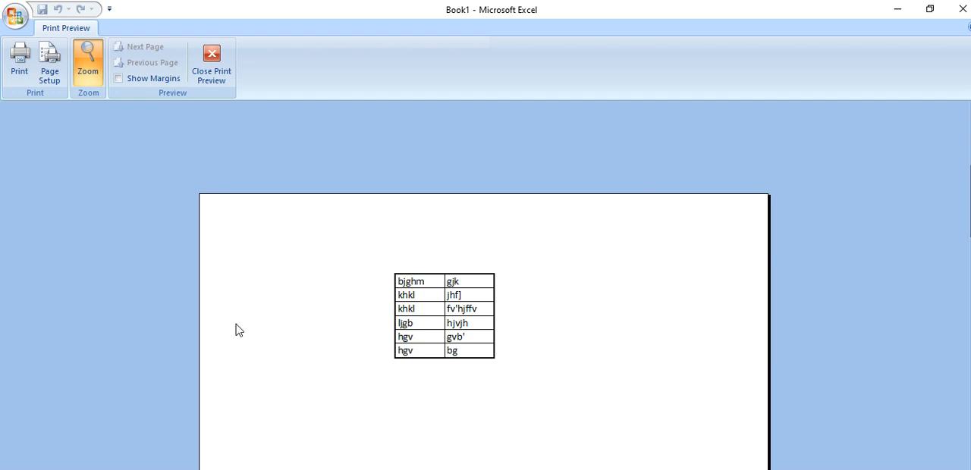
key("Escape")
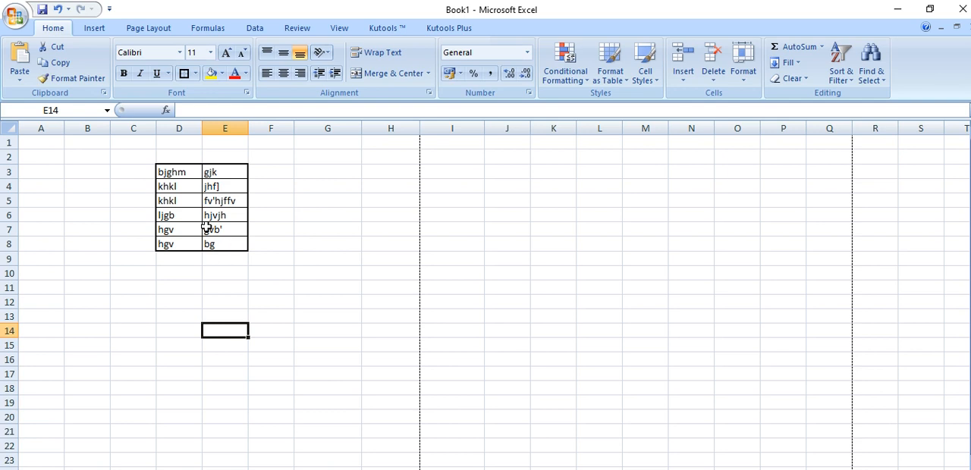
Open the detailed border settings in Format Cells for the table range D3:E8
left_click_drag(172, 177, 213, 242)
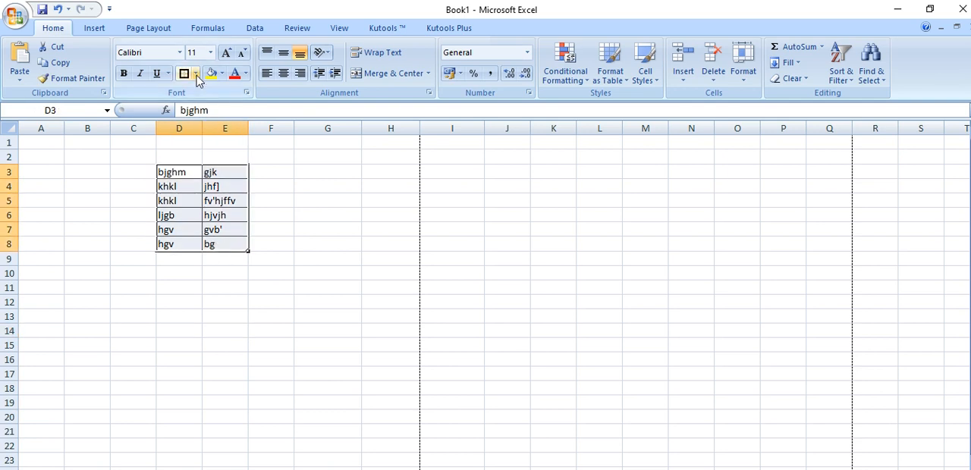
left_click(196, 73)
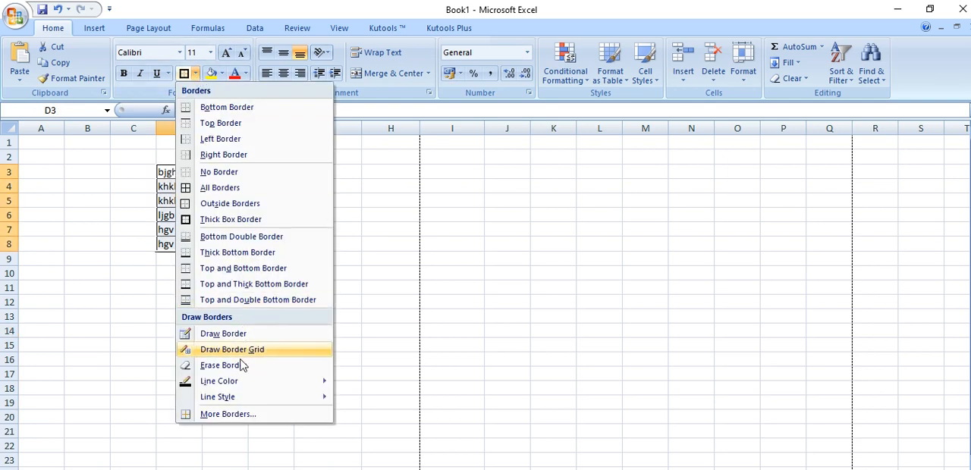
left_click(224, 416)
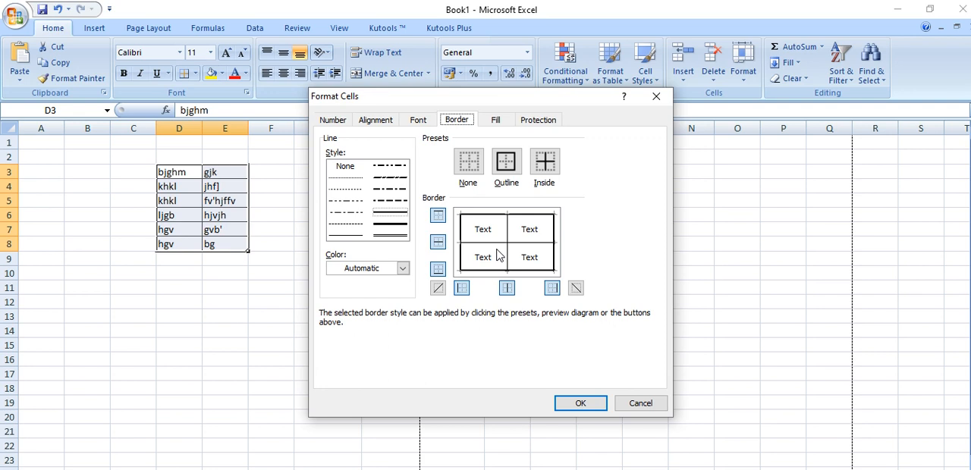
key("Return")
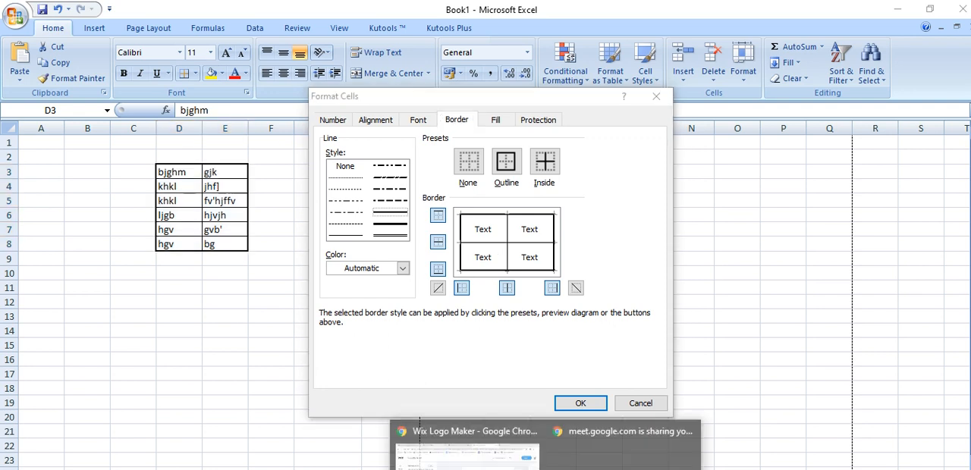
Switch to the Google Meet session, stop presenting, and look through the chat and participant list
left_click(490, 462)
left_click(377, 9)
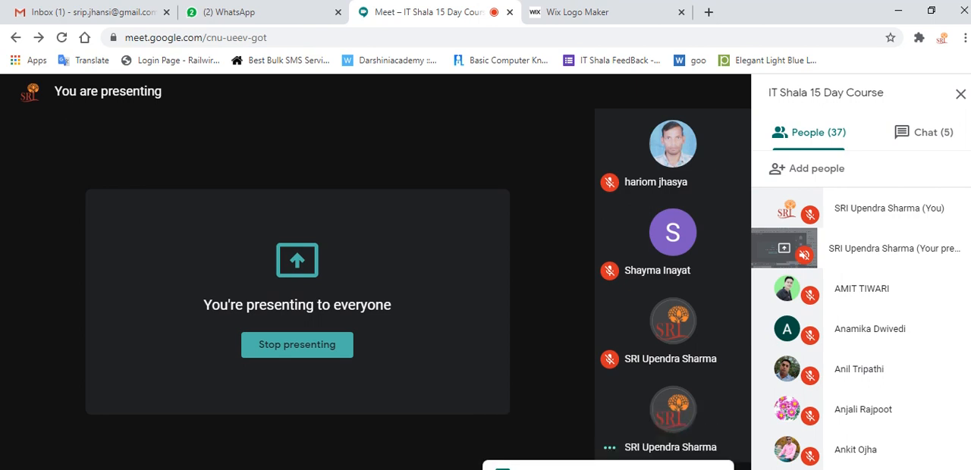
left_click(482, 468)
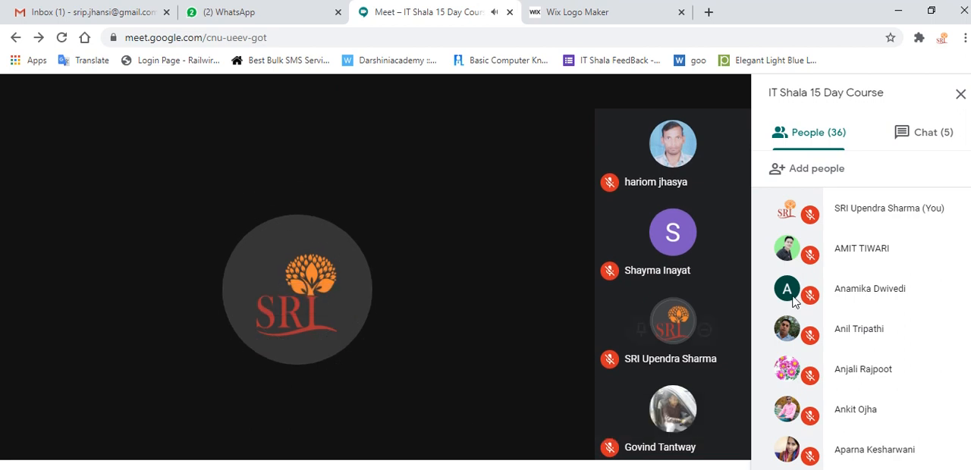
left_click(922, 133)
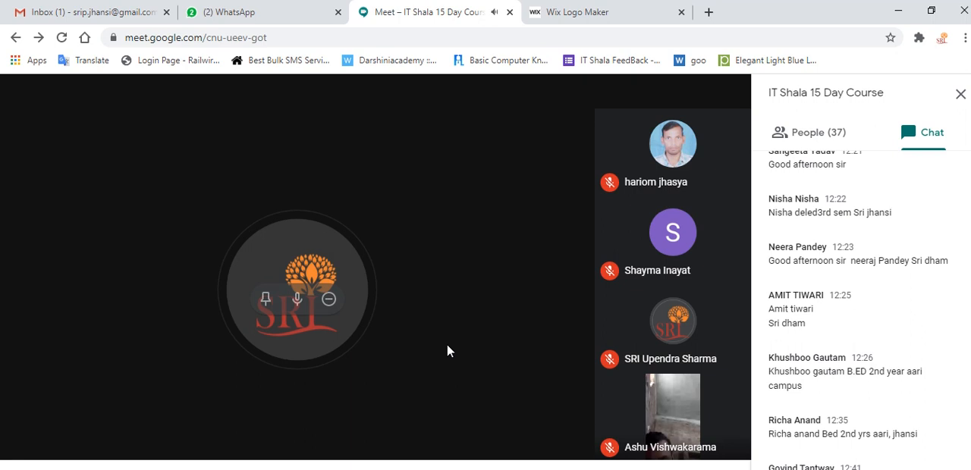
left_click(863, 137)
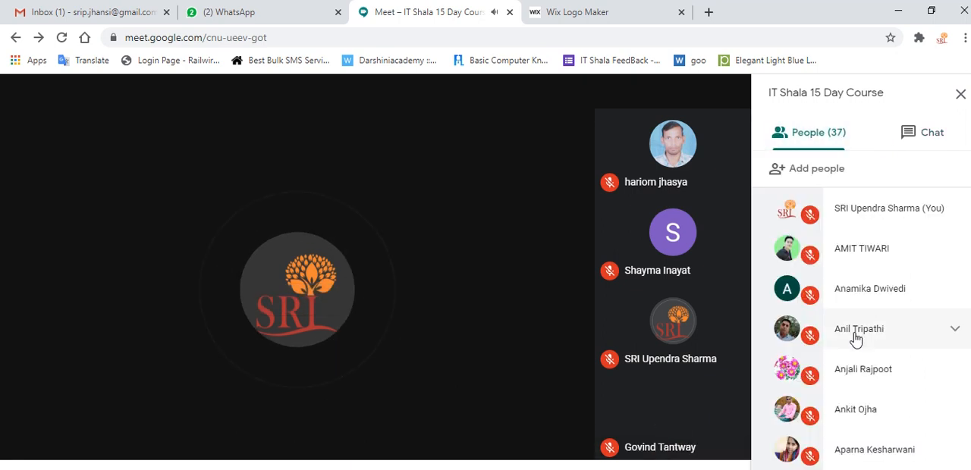
scroll(850, 433, "down", 15)
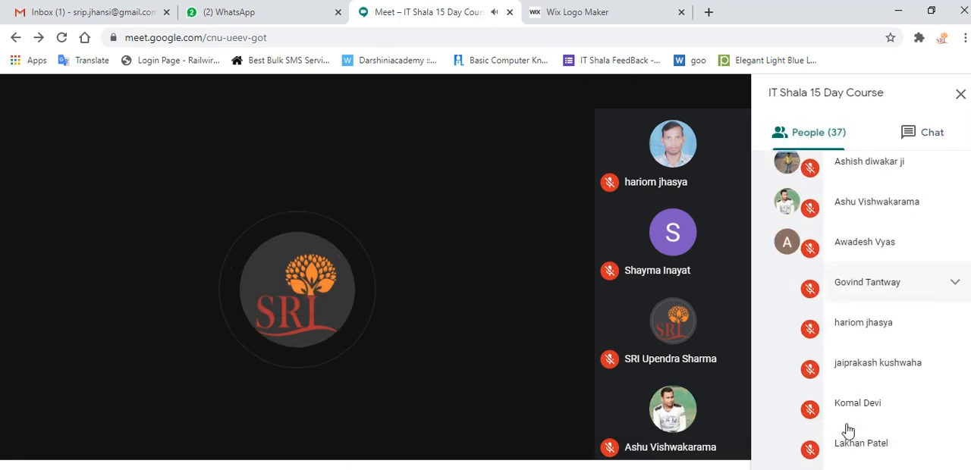
scroll(848, 431, "down", 1)
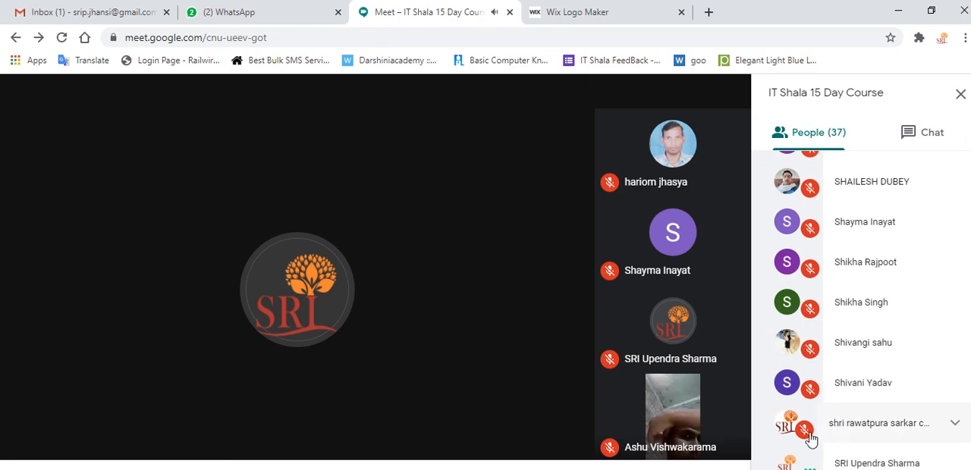
Present the Microsoft Excel - Book1 window in the meeting
left_click(654, 465)
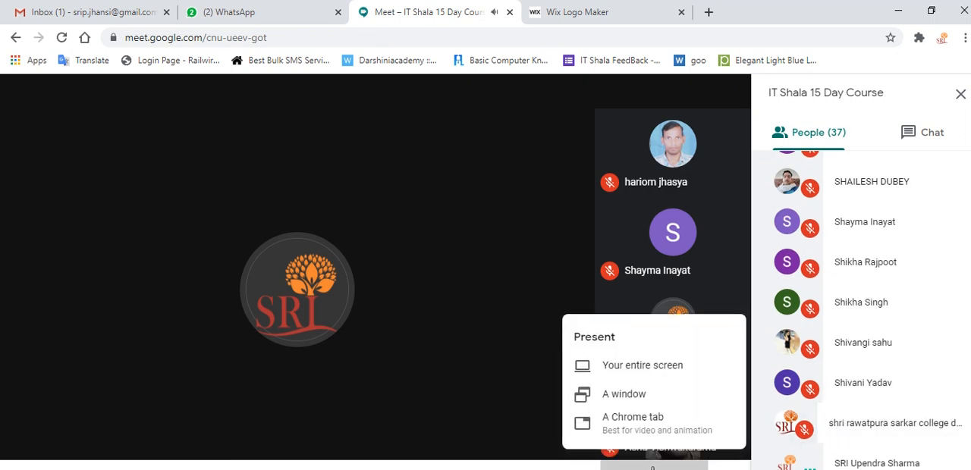
left_click(625, 395)
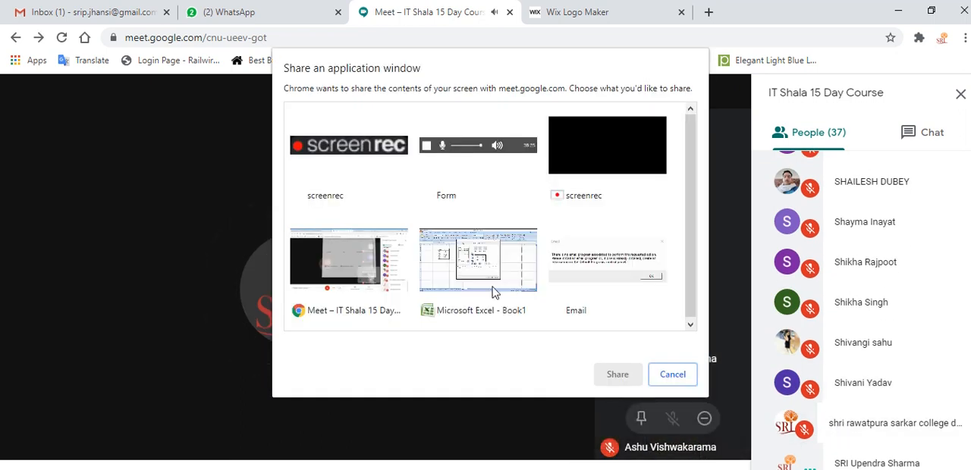
left_click(460, 272)
left_click(601, 378)
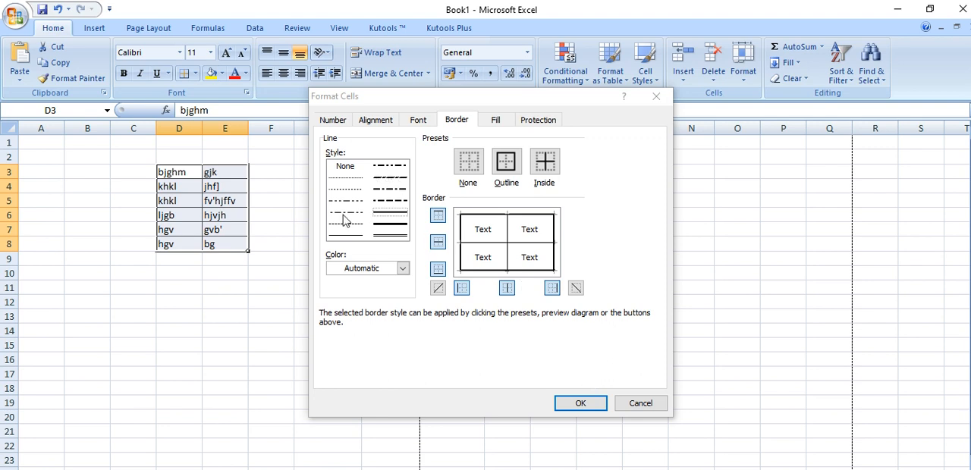
Choose a slanted dash-dot line in red and apply it to the top, inner horizontal and bottom borders of D3:E8
left_click(391, 184)
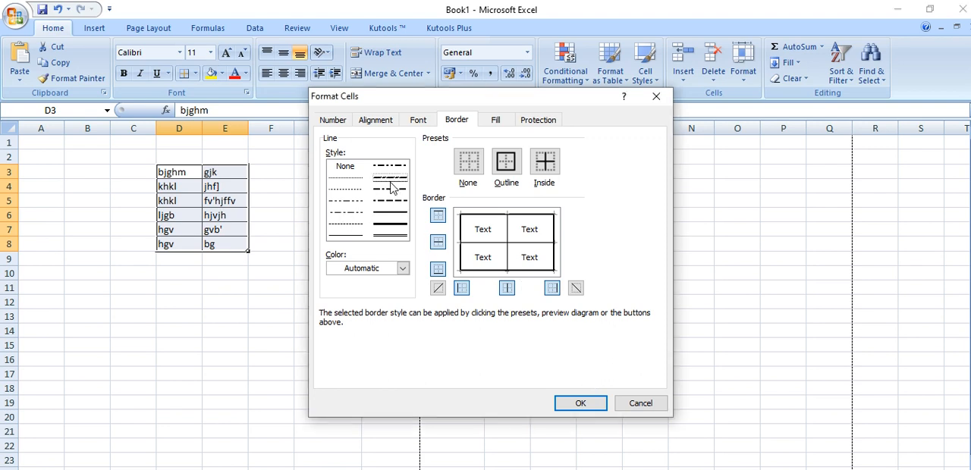
left_click(396, 268)
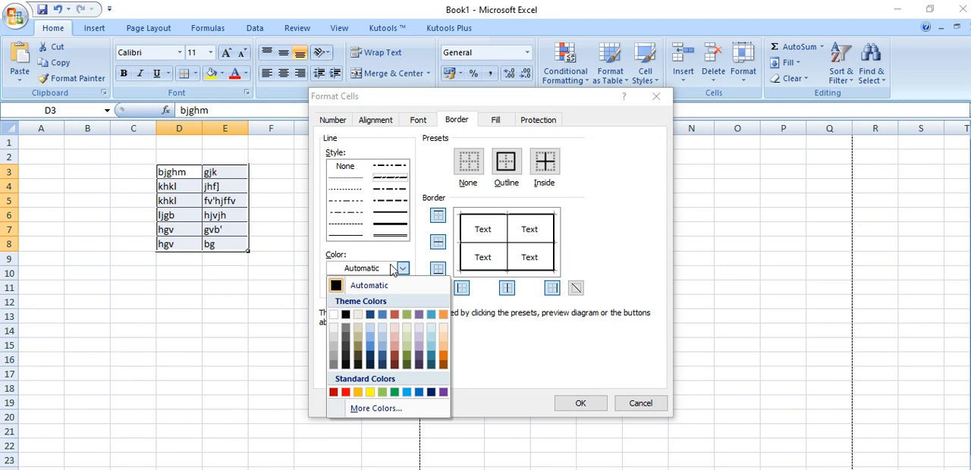
left_click(345, 392)
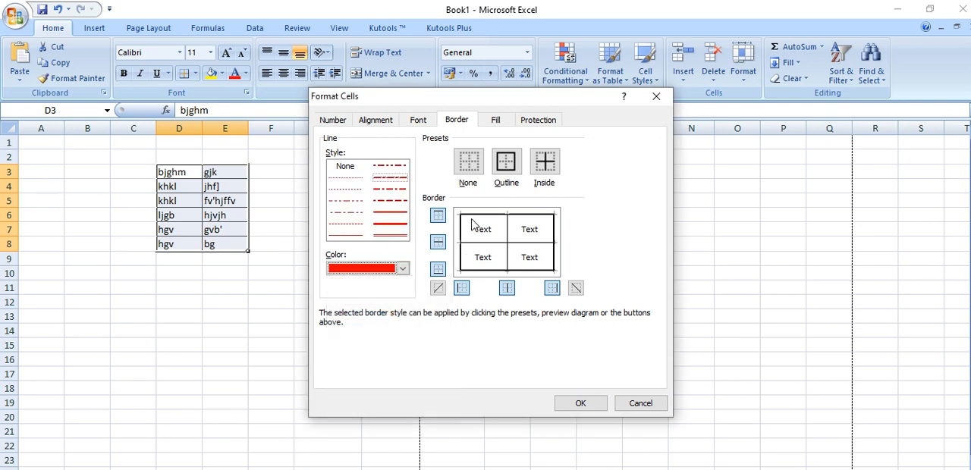
left_click(438, 218)
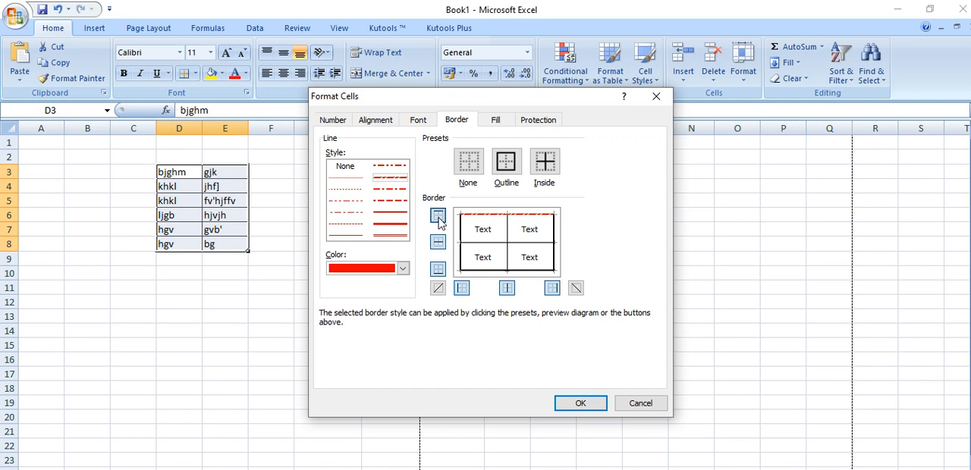
left_click(442, 244)
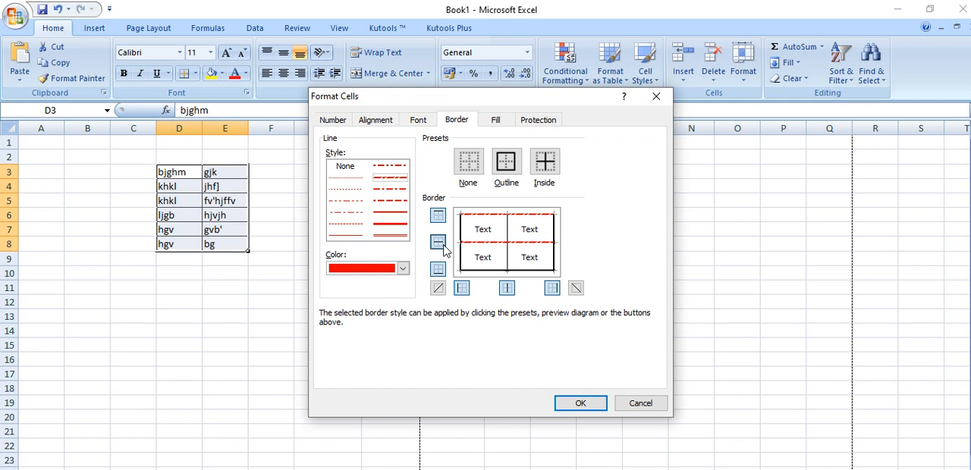
left_click(441, 269)
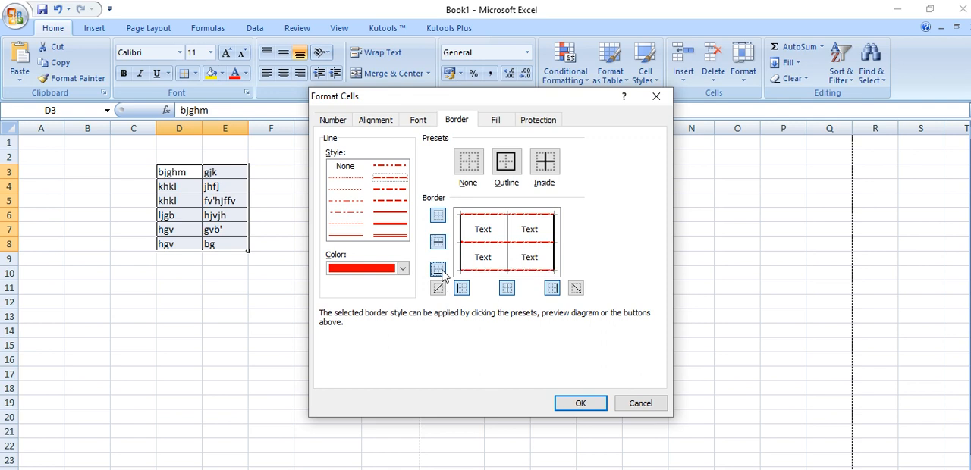
Apply the red dash-dot line with the Inside and Outline presets, and confirm the border settings for D3:E8
left_click(545, 162)
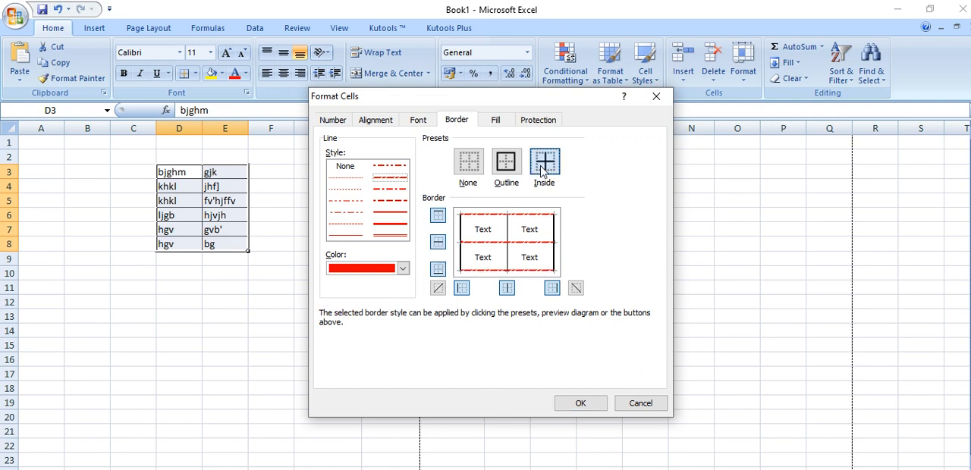
left_click(509, 167)
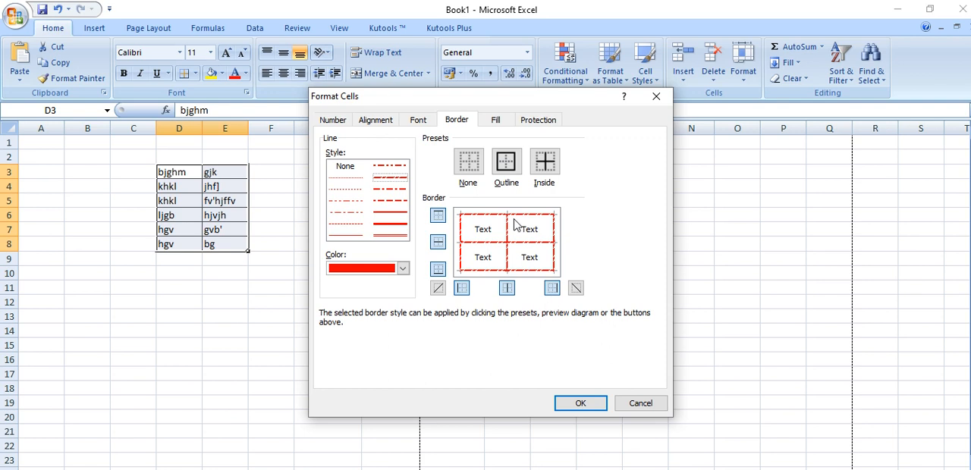
left_click(581, 403)
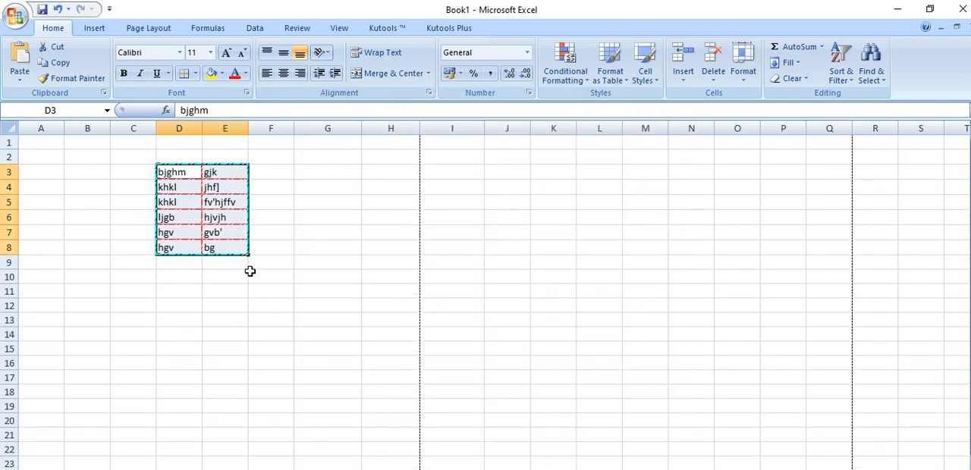
left_click(256, 316)
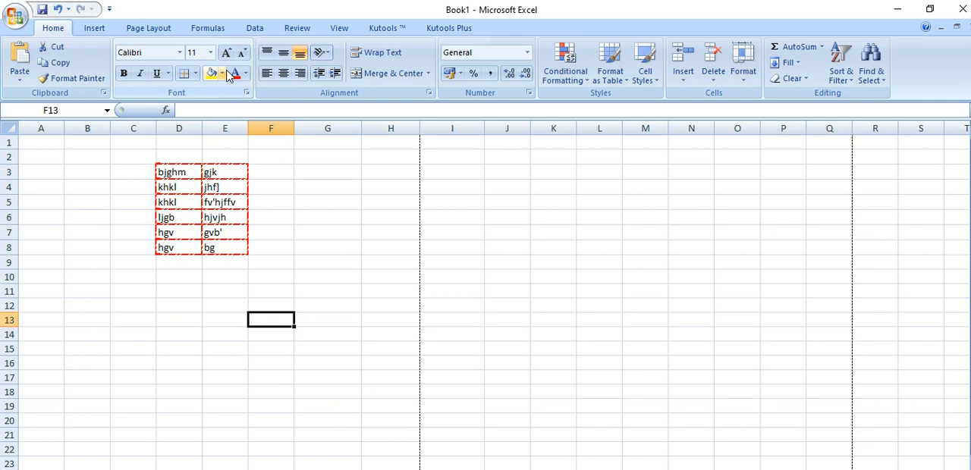
Fill cells D3:E4 with green
left_click_drag(184, 171, 204, 189)
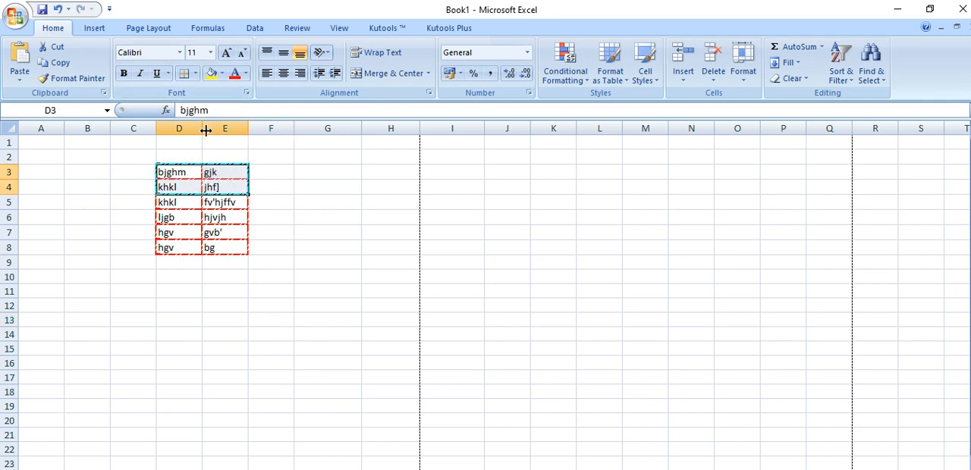
left_click(222, 73)
left_click(271, 181)
left_click(332, 260)
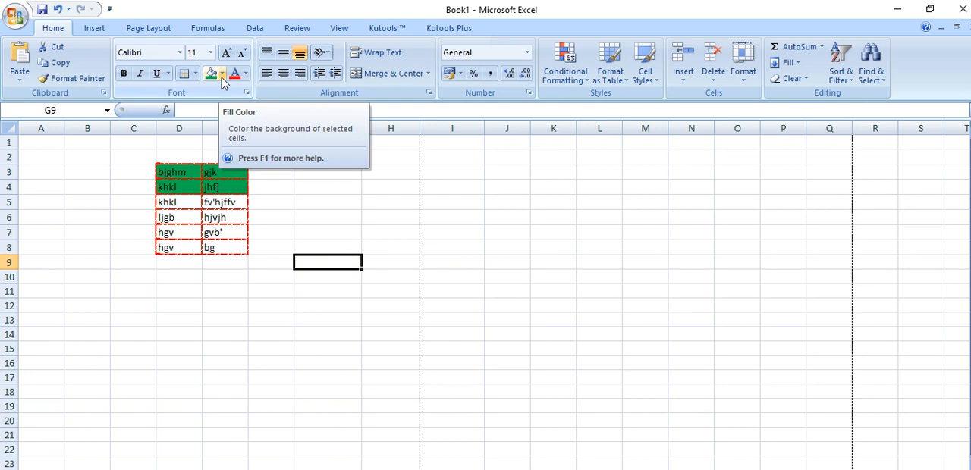
Increase the height of row 3 and widen column D to make cell D3 much larger
left_click(306, 203)
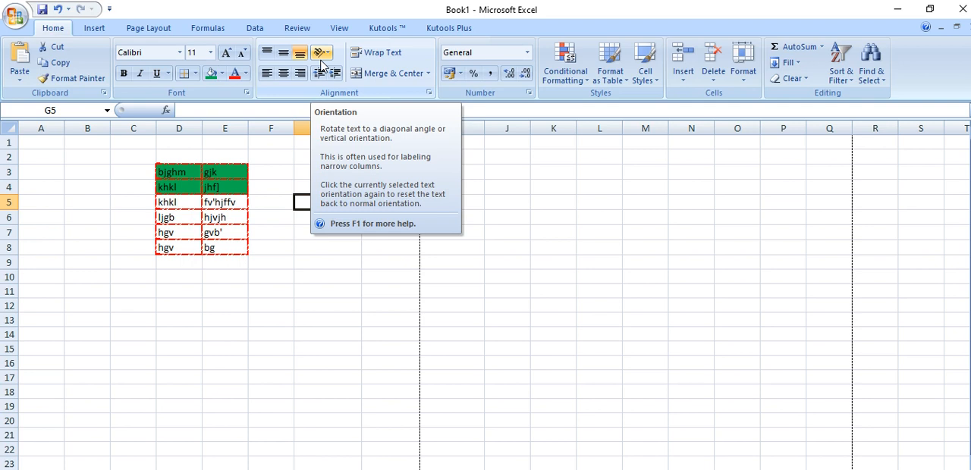
left_click(241, 277)
left_click_drag(7, 179, 17, 264)
left_click_drag(202, 129, 366, 156)
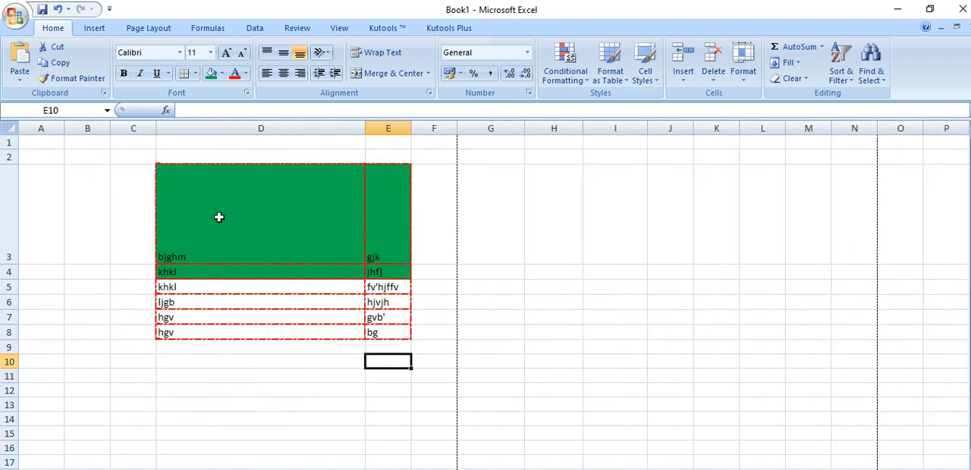
Replace the text in cell D3 with SHRI RAWATPURA SARKAR and keep that cell selected
left_click(219, 216)
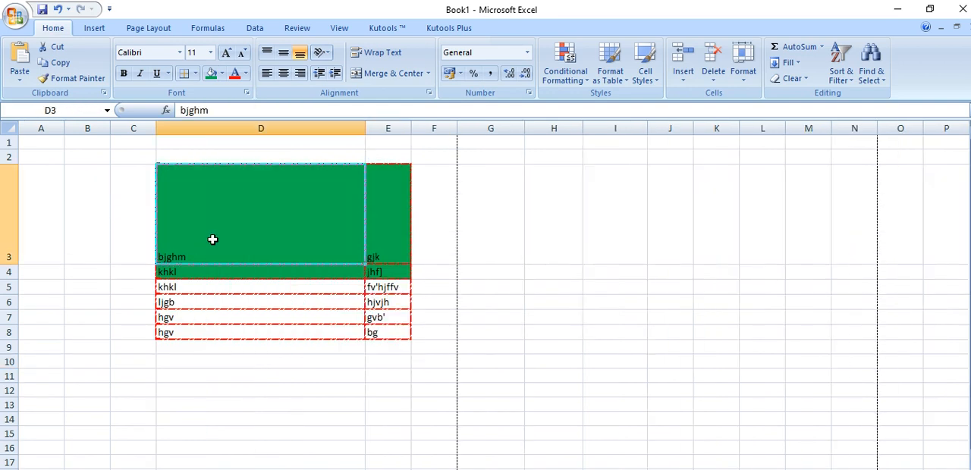
type("SHRI RAWA")
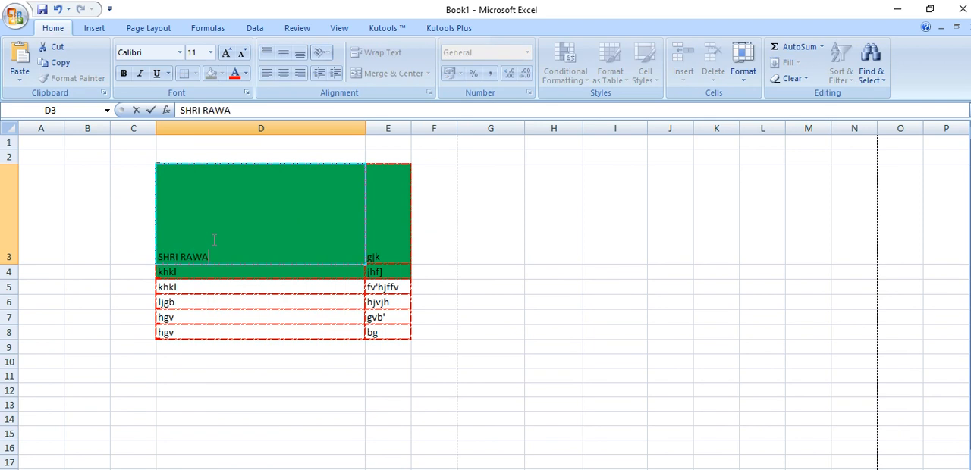
type("TPURA SARKAR")
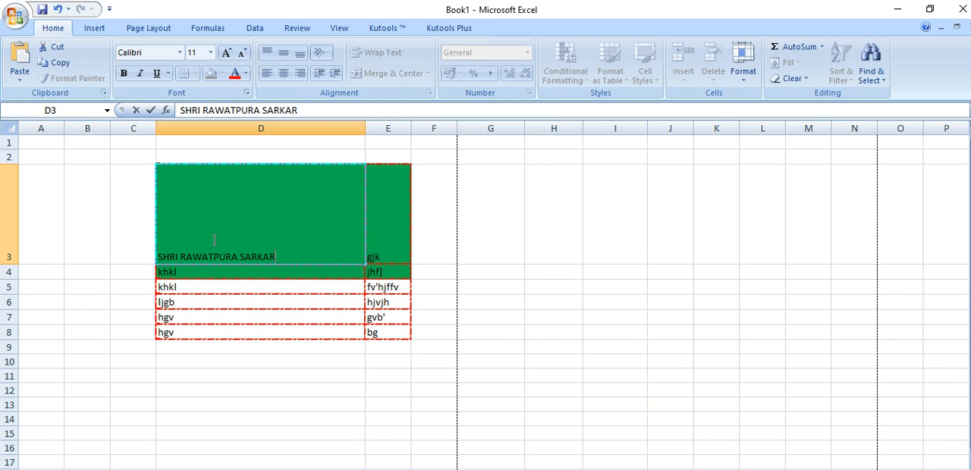
left_click(296, 432)
left_click(298, 226)
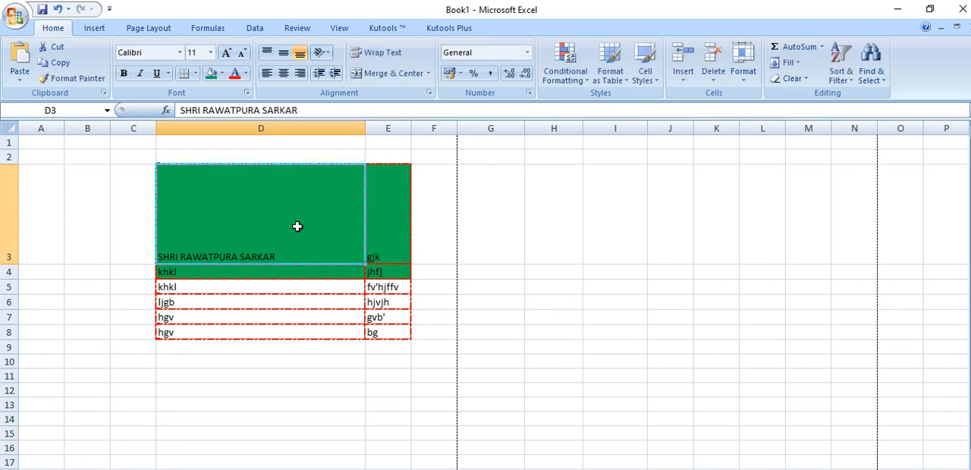
Try the Angle Counterclockwise, Vertical Text, Angle Clockwise, Rotate Text Up and Rotate Text Down orientations on cell D3
left_click(327, 53)
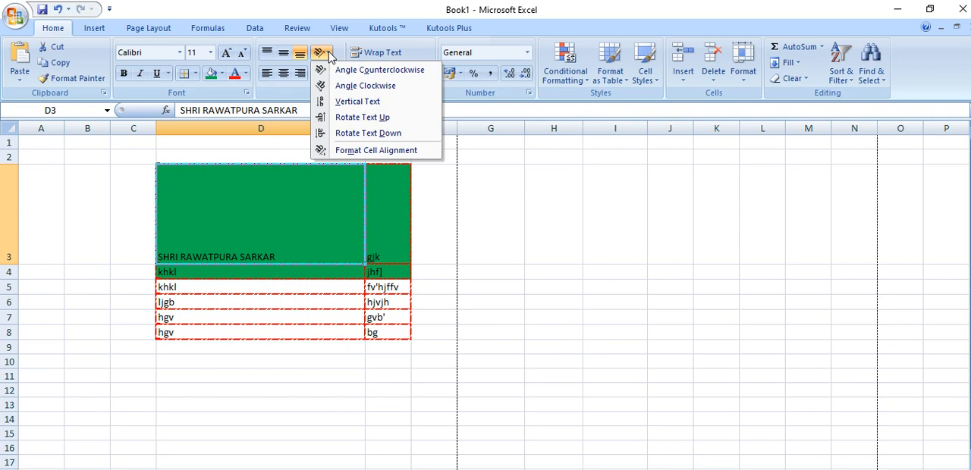
left_click(332, 71)
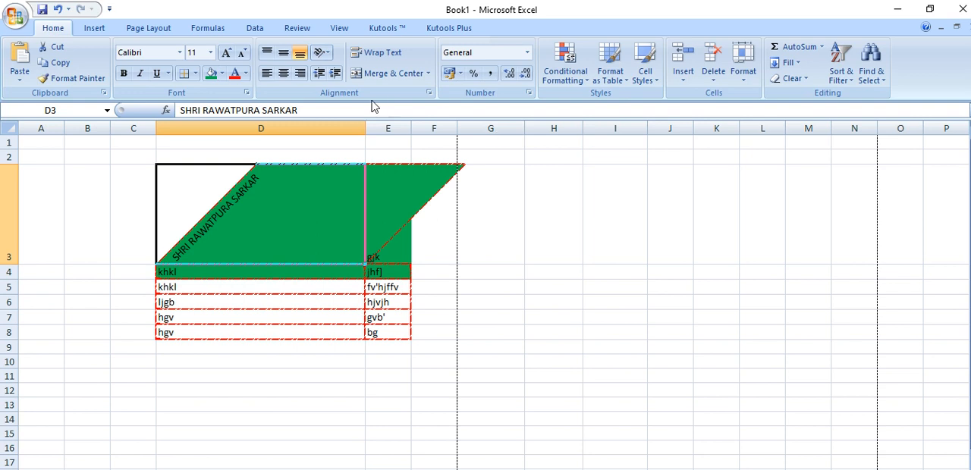
left_click(334, 54)
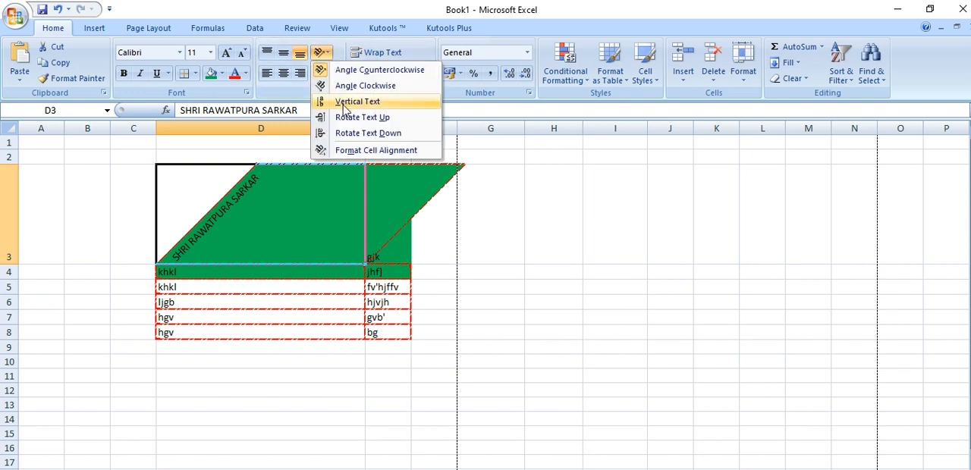
left_click(345, 102)
left_click(328, 54)
left_click(361, 85)
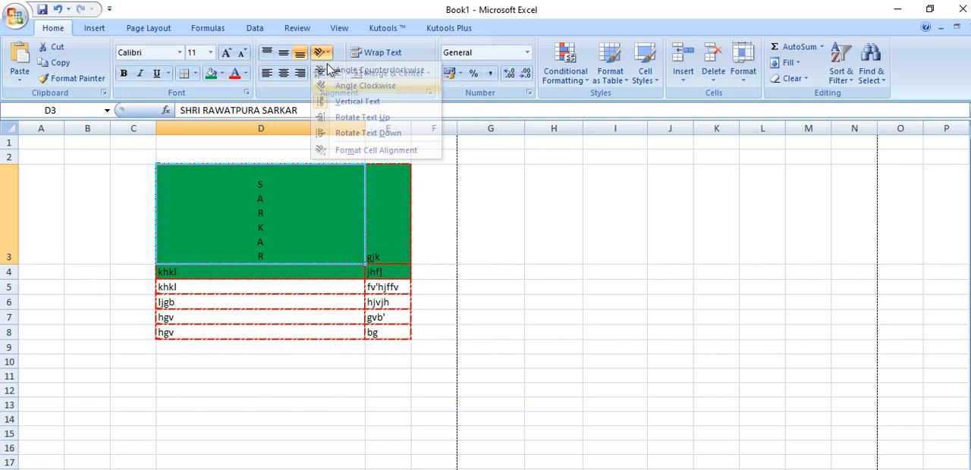
left_click(327, 55)
left_click(350, 119)
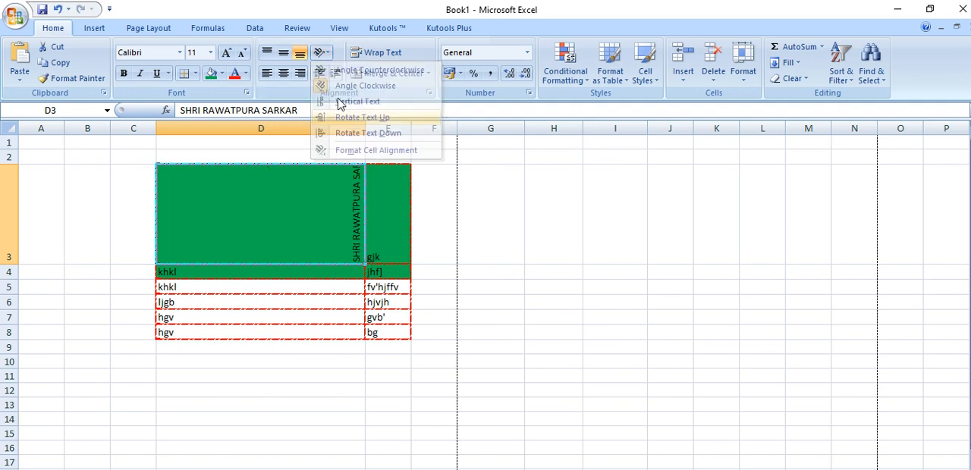
left_click(325, 53)
left_click(368, 133)
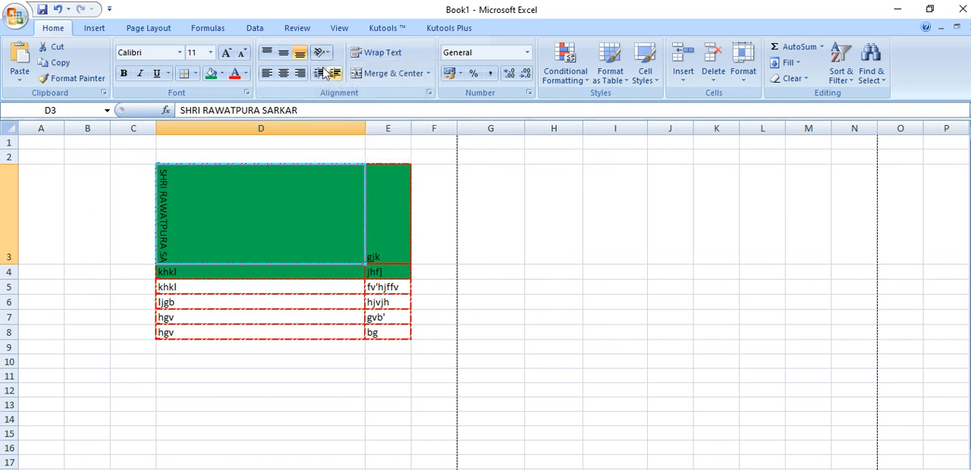
Set the text orientation of cell D3 to 40 degrees in the cell alignment settings
left_click(325, 53)
left_click(359, 152)
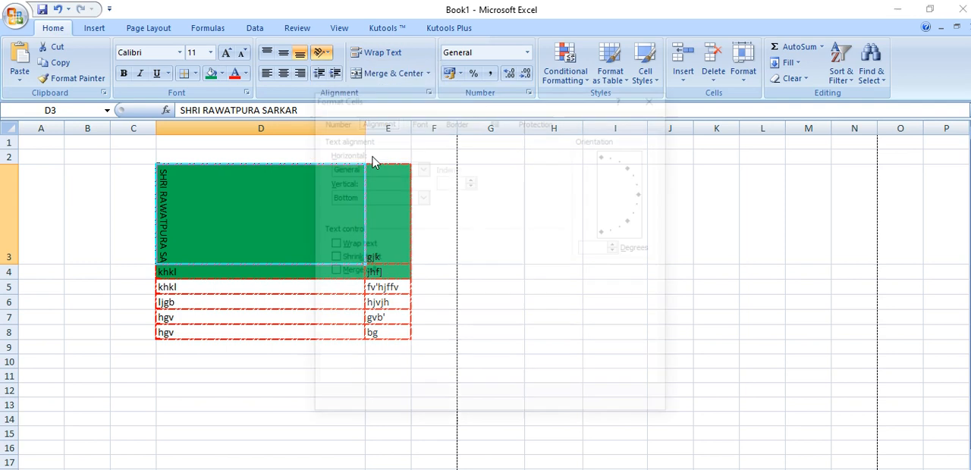
left_click_drag(607, 235, 643, 215)
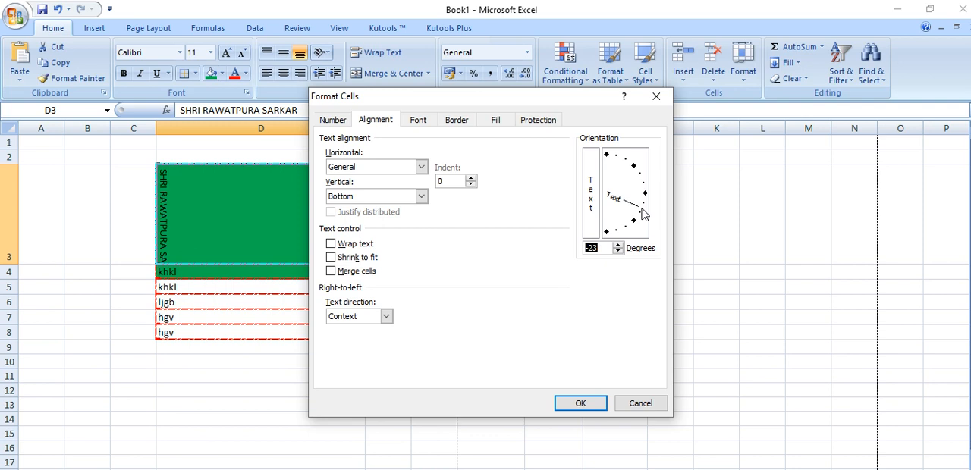
left_click_drag(641, 213, 646, 165)
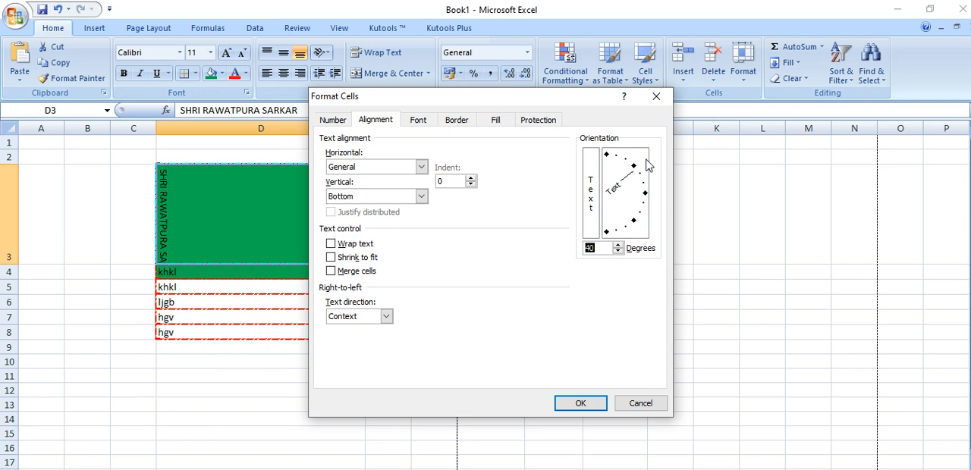
left_click(583, 403)
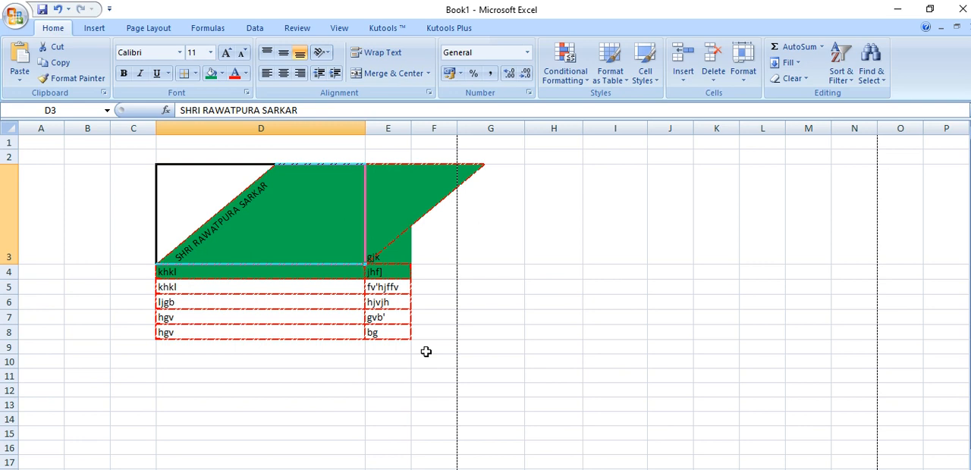
Set the text orientation of cell D3 to 63 degrees in the cell alignment settings
left_click(321, 53)
left_click(364, 150)
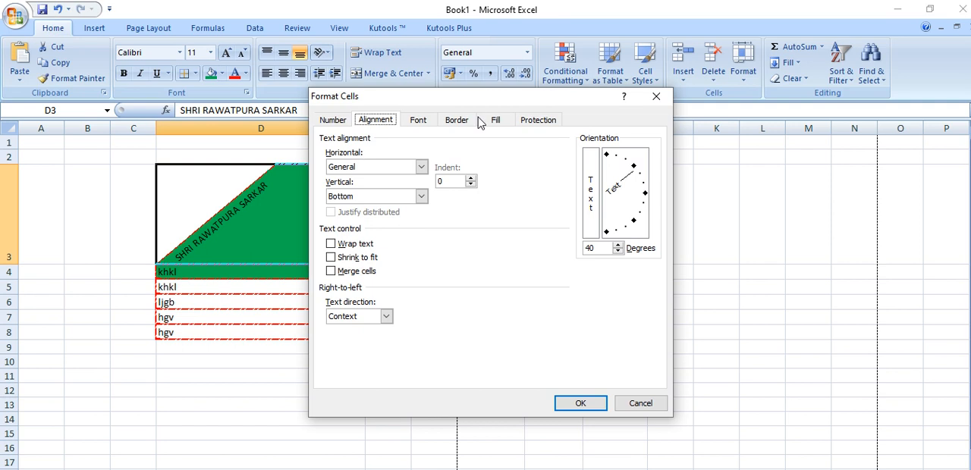
left_click_drag(637, 176, 630, 158)
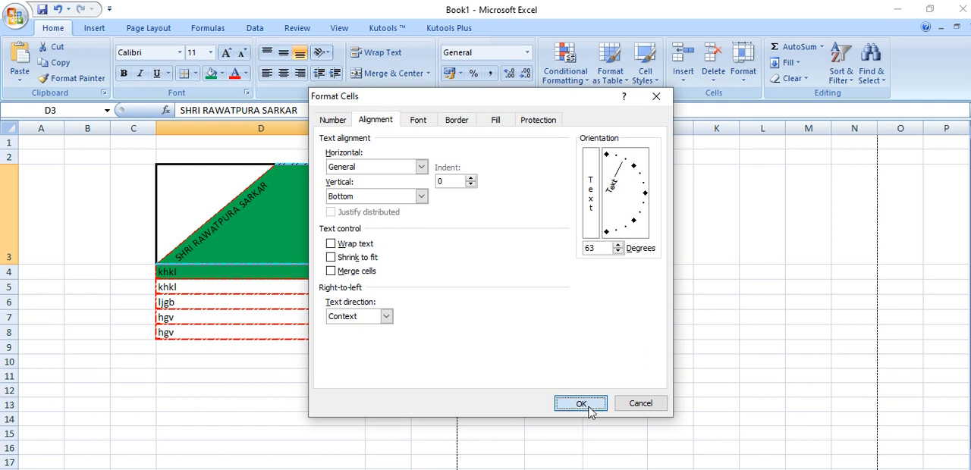
left_click(585, 405)
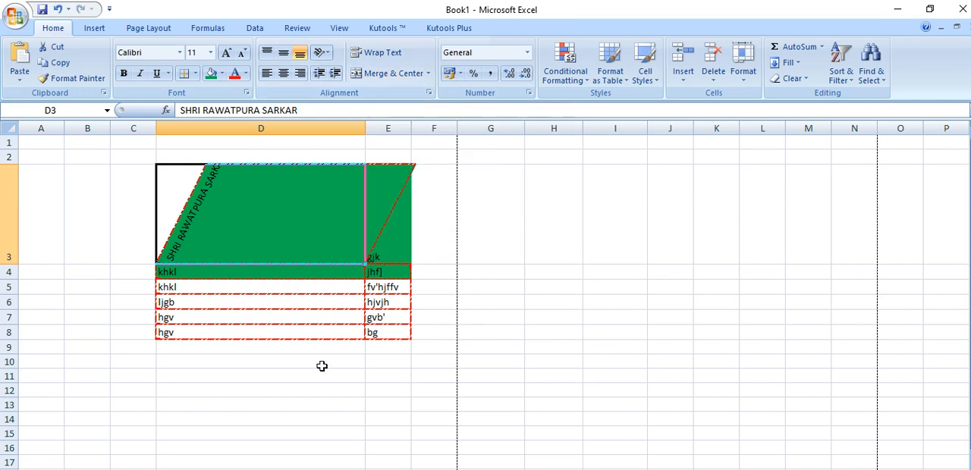
Enter SHRIRAWARPURA SARKAR in cell E11
left_click(375, 379)
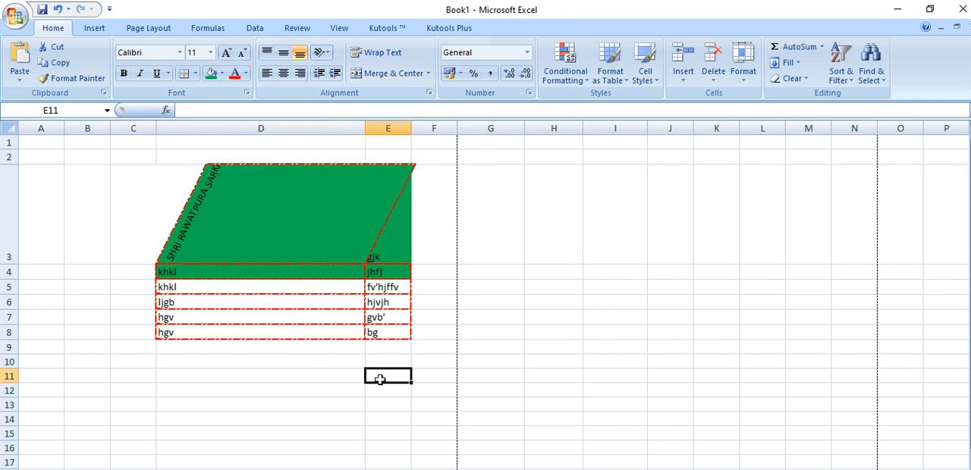
type("S")
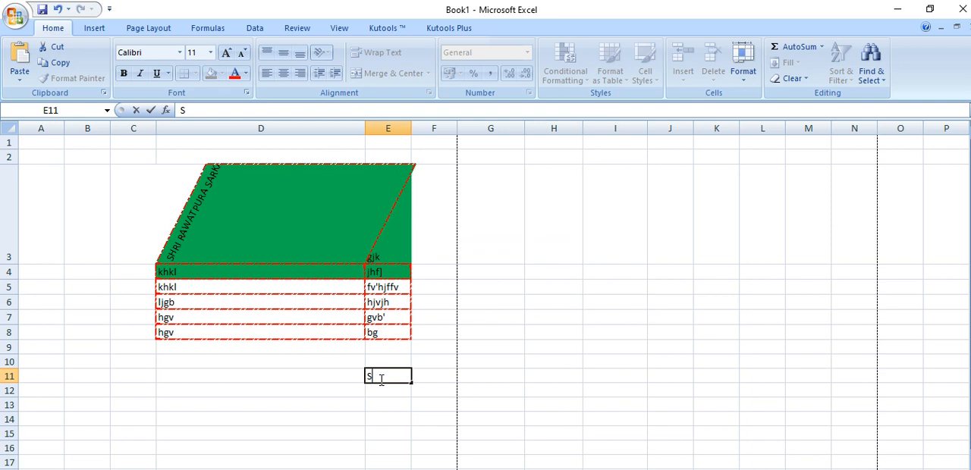
type("HRIRAWARPURA")
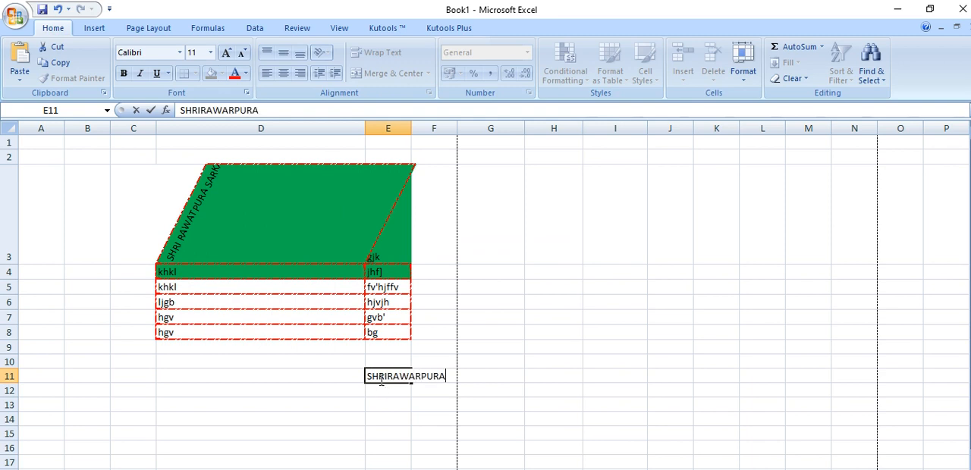
type(" SARKAR")
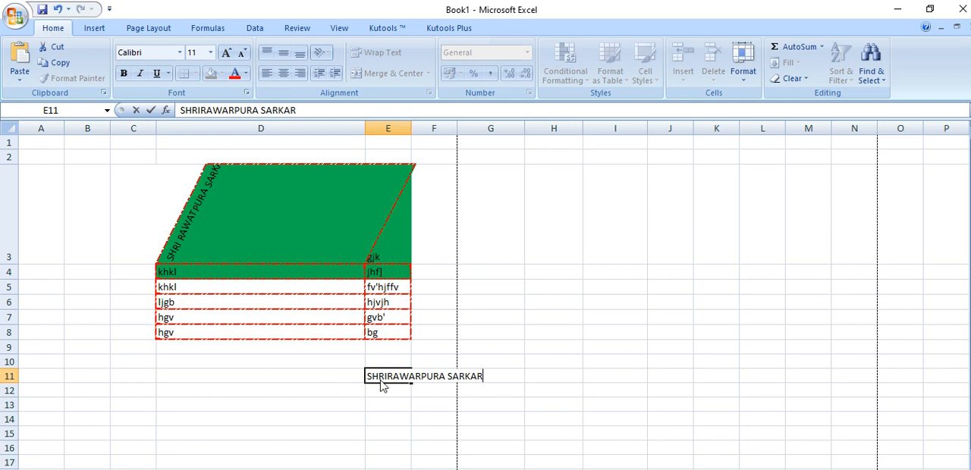
left_click(439, 422)
Enter COLLEGE JHANSI in cell F11 and UP in cell G11
left_click(433, 377)
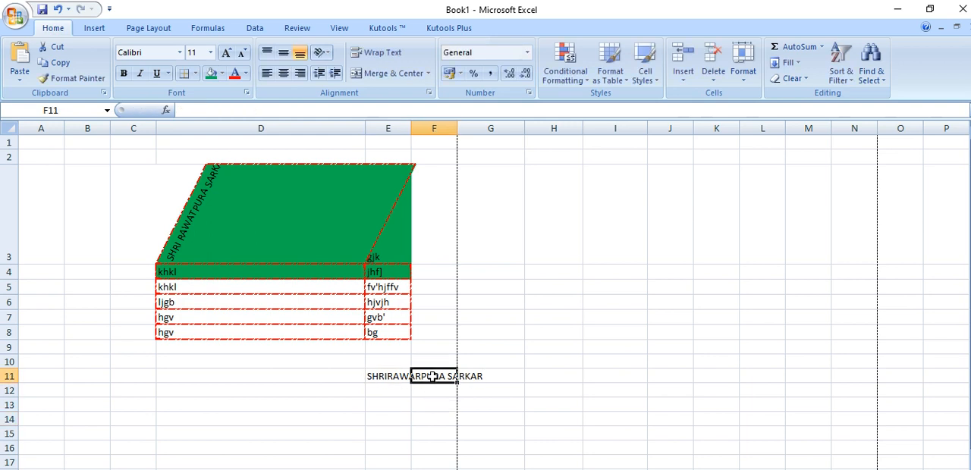
type("COLLE")
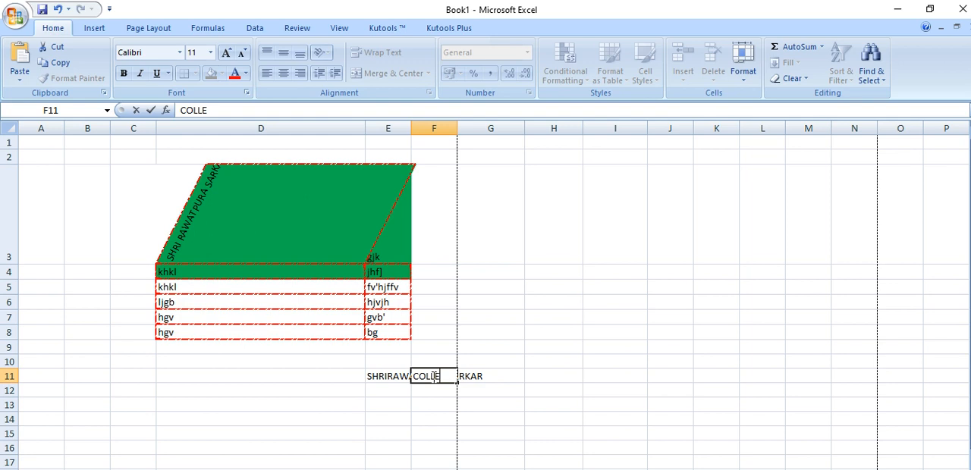
type("GE JHA")
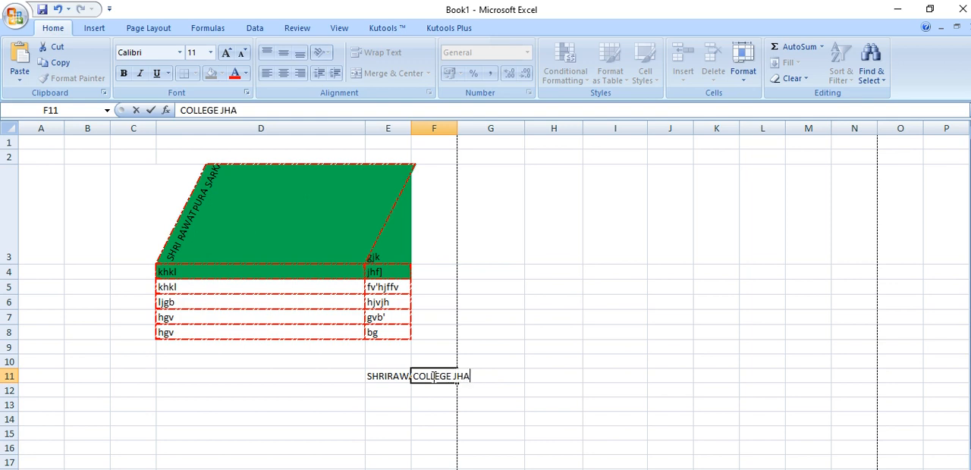
type("NSI")
left_click(436, 418)
left_click(489, 377)
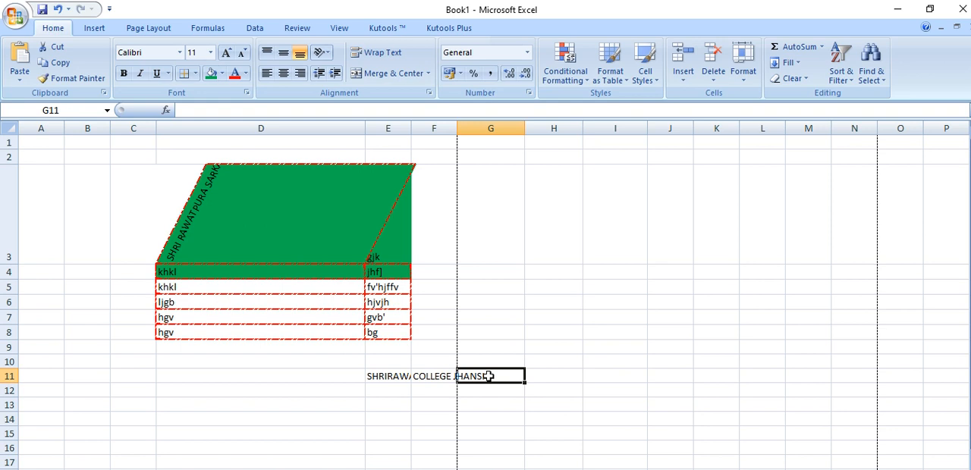
type("UP")
left_click(478, 429)
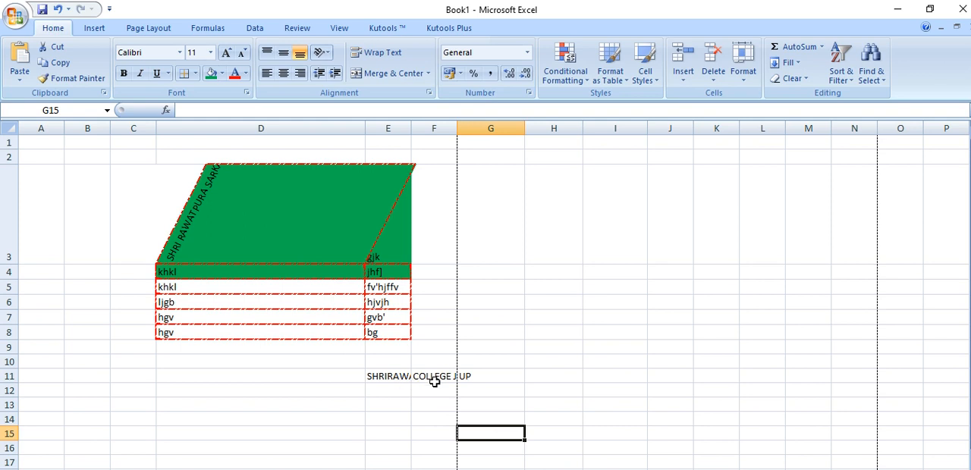
Wrap the text in cells E11:G11
left_click_drag(474, 377, 379, 377)
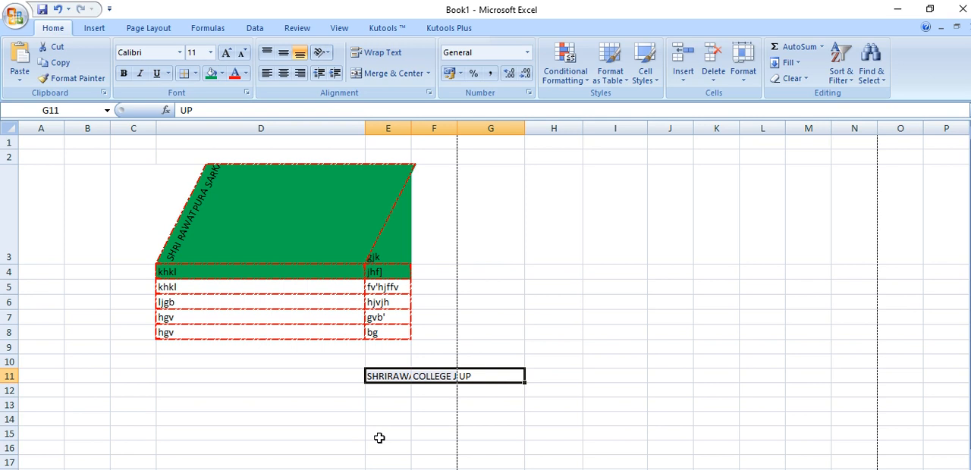
left_click(374, 54)
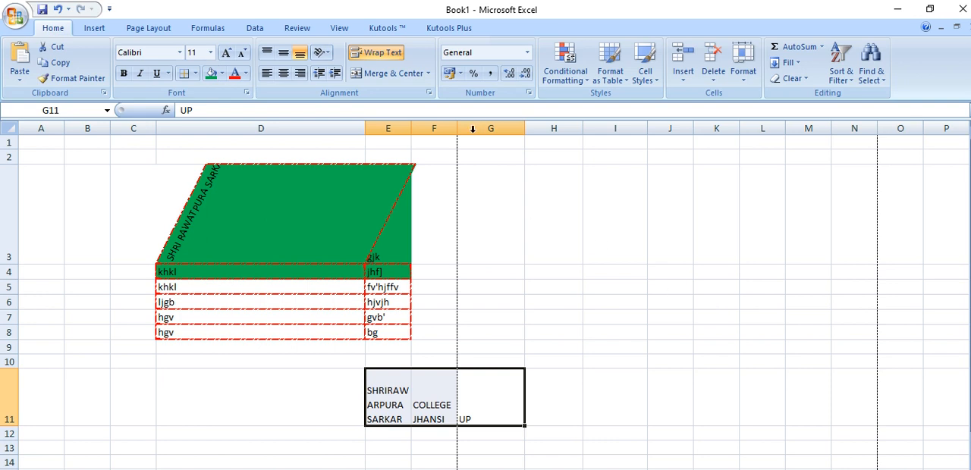
left_click(463, 338)
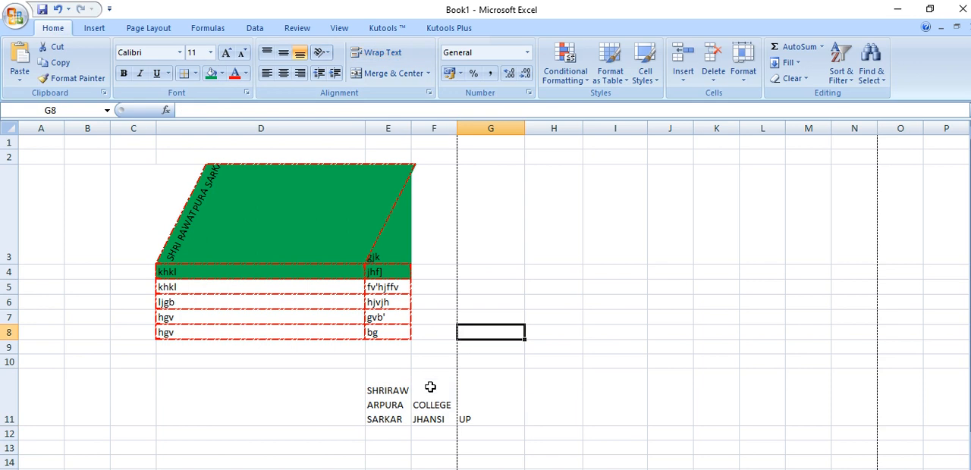
left_click_drag(395, 403, 471, 406)
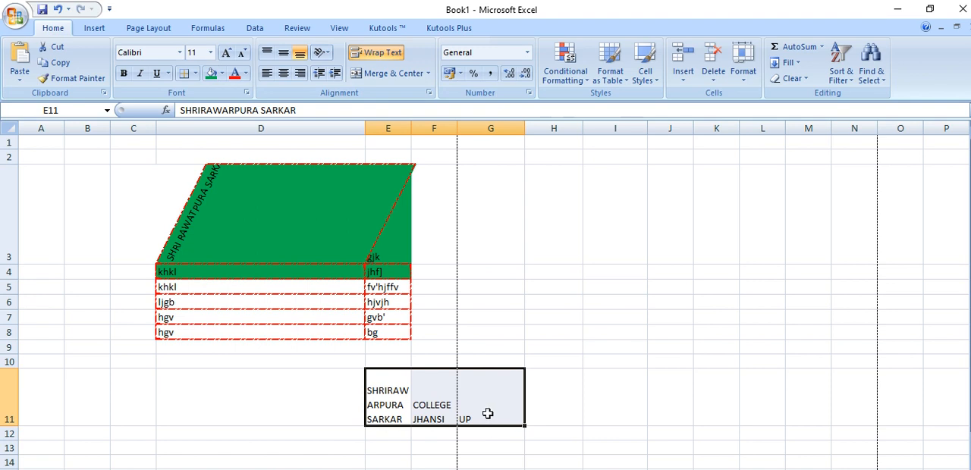
left_click(389, 396)
left_click_drag(389, 396, 481, 392)
left_click(381, 396)
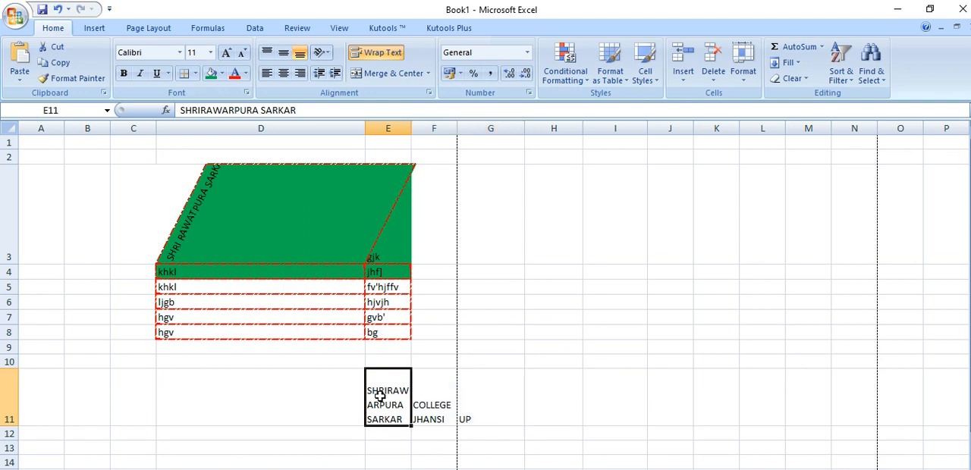
left_click_drag(380, 396, 485, 396)
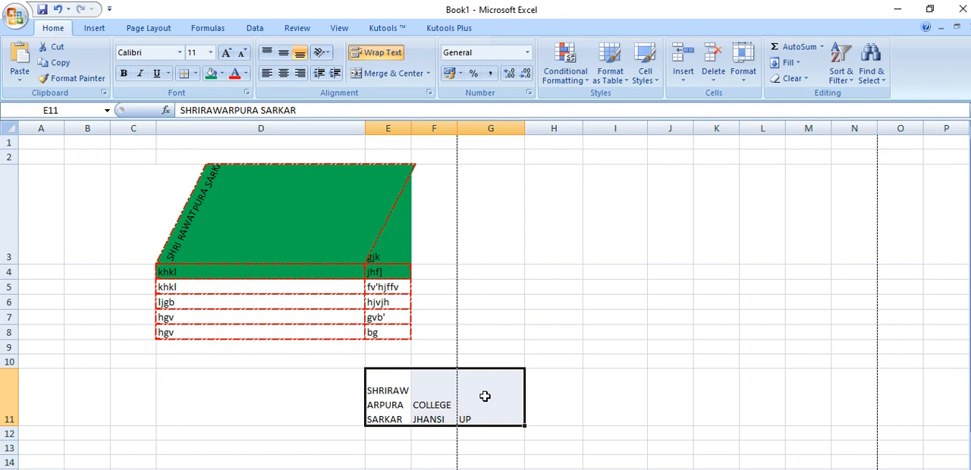
Enter the numbers 1, 2 and 3 in cells G7, H7 and I7
left_click(504, 318)
type("1")
key("Tab")
type("2")
key("Tab")
type("3")
left_click(523, 371)
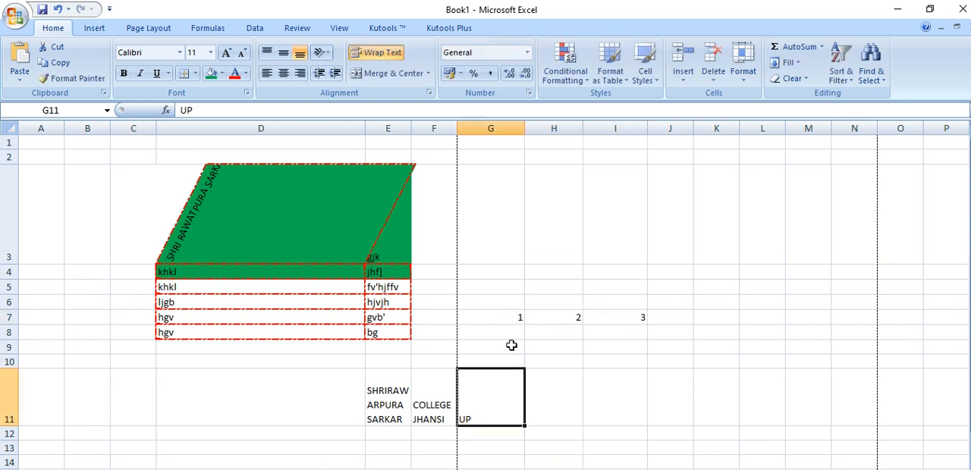
Merge and center cells G7:I7, keeping only the upper-left value
left_click_drag(506, 318, 618, 320)
left_click(380, 73)
left_click(455, 319)
left_click(591, 381)
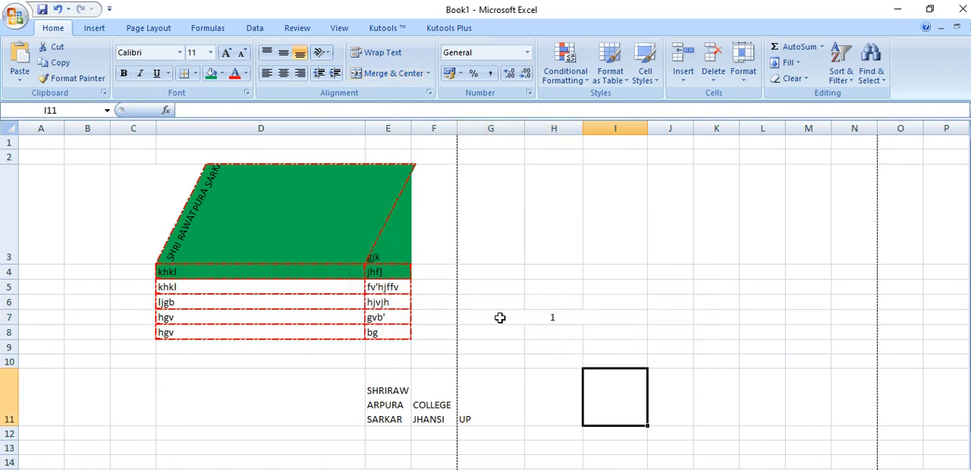
Compare the merged cell G7:I7 with the separate cells G6, H6 and I6 above it
left_click(501, 318)
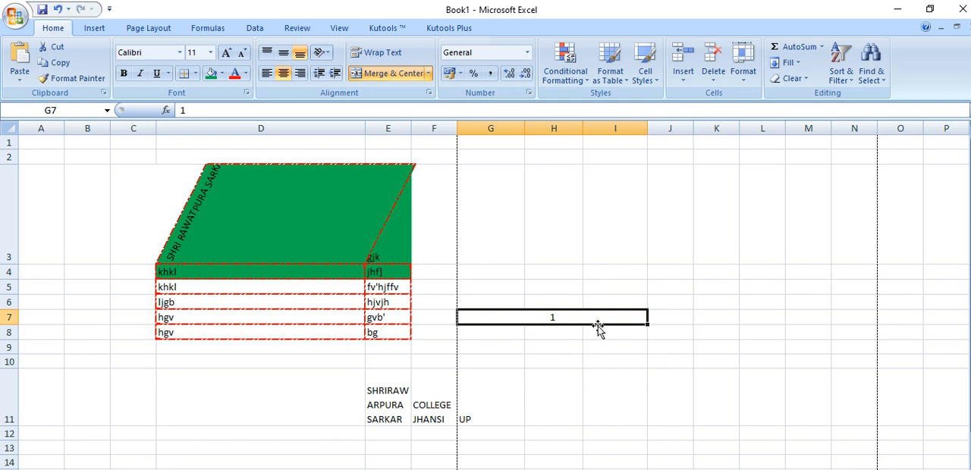
left_click(487, 300)
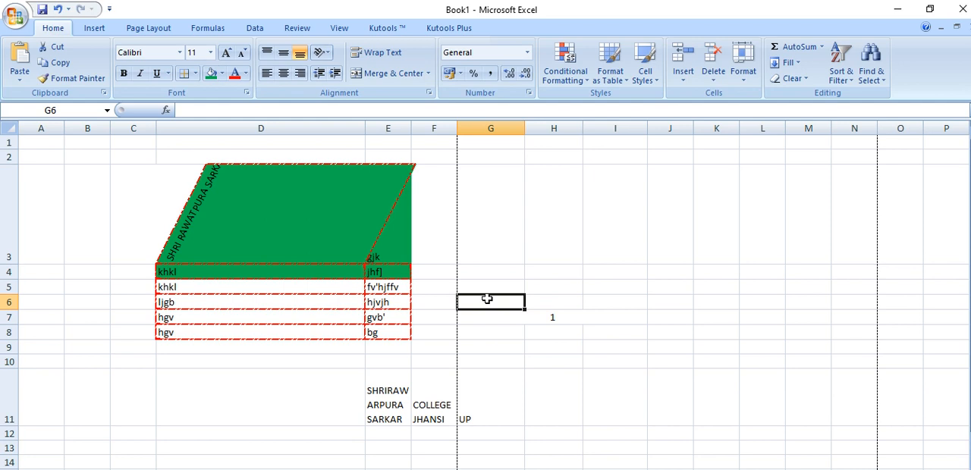
left_click(534, 300)
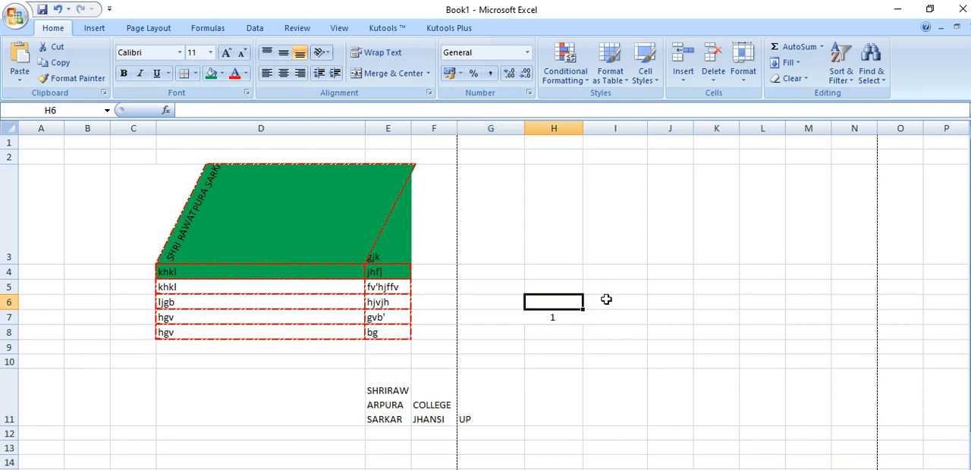
left_click(607, 300)
Merge and center cells G7:I11 into one cell, keeping only the upper-left value
left_click(569, 319)
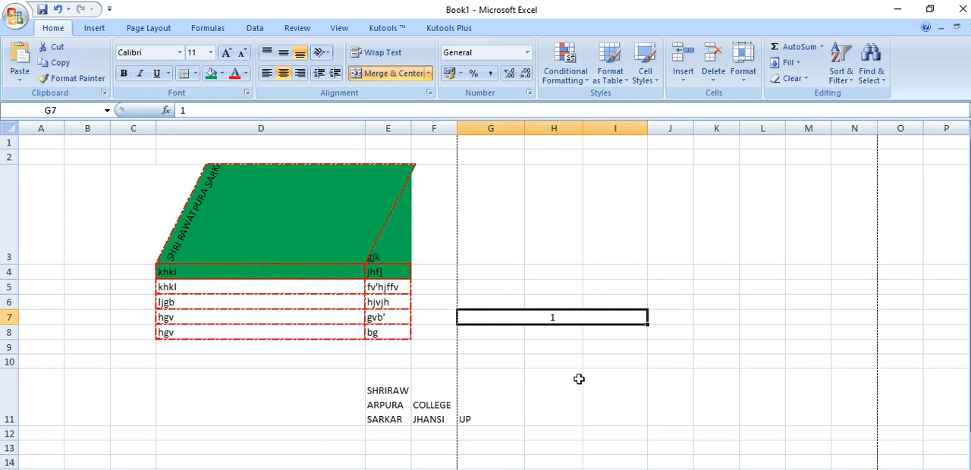
left_click(428, 74)
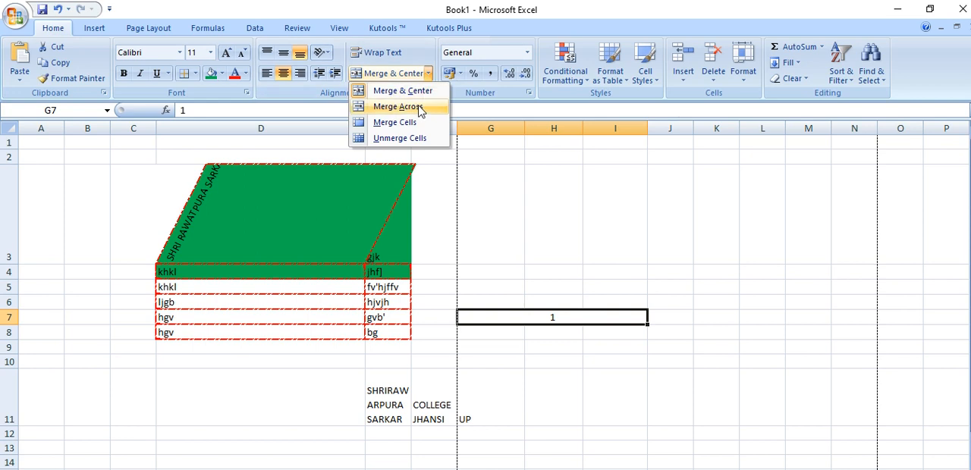
left_click(551, 373)
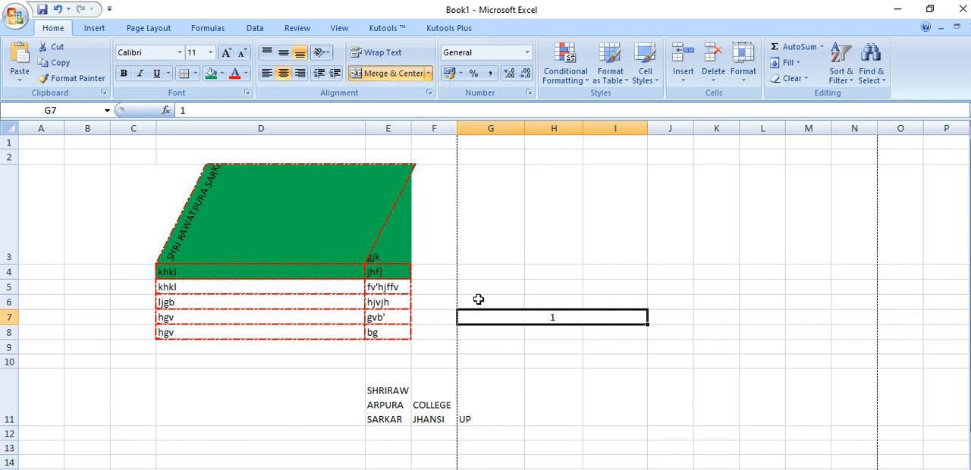
left_click(493, 361)
left_click_drag(492, 318, 613, 419)
left_click(374, 70)
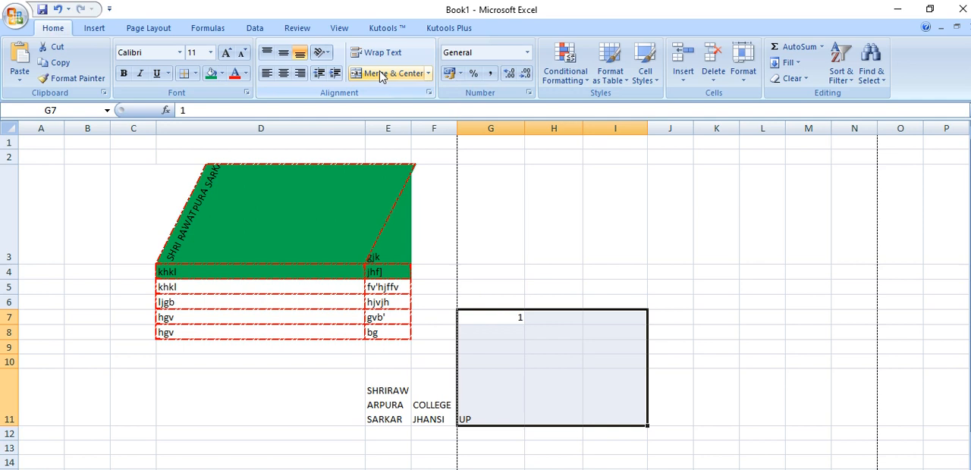
left_click(376, 73)
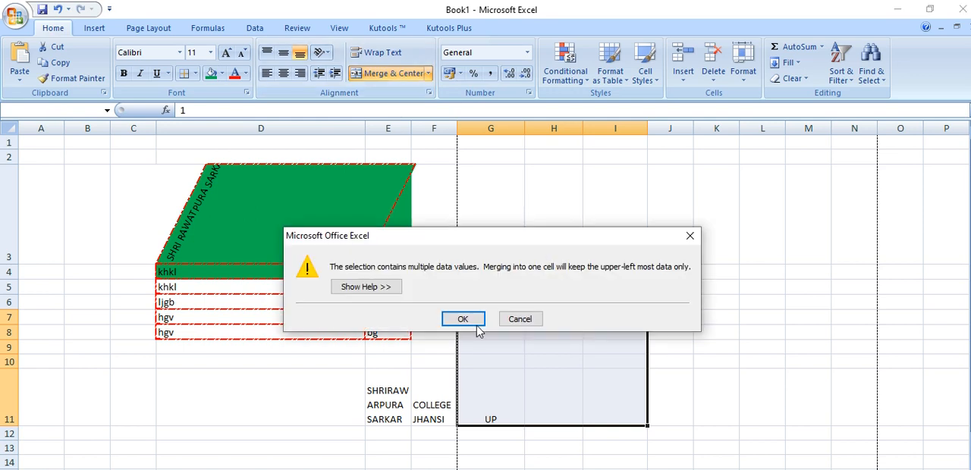
left_click(472, 321)
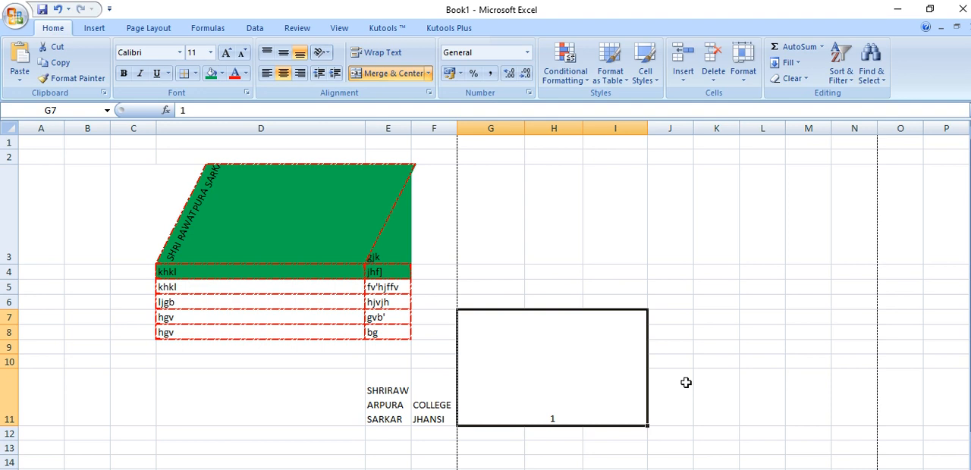
Merge cells J7:M11 across, row by row, and apply all borders to them
left_click_drag(667, 317, 807, 395)
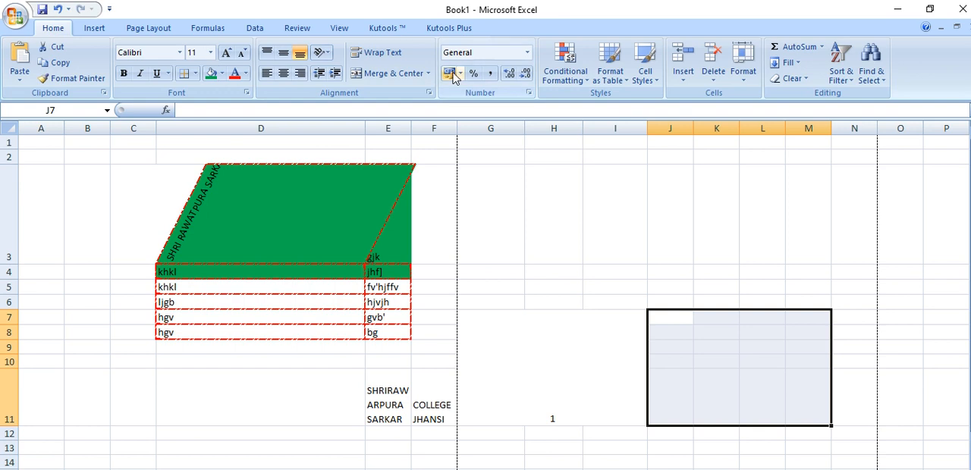
left_click(428, 72)
left_click(421, 107)
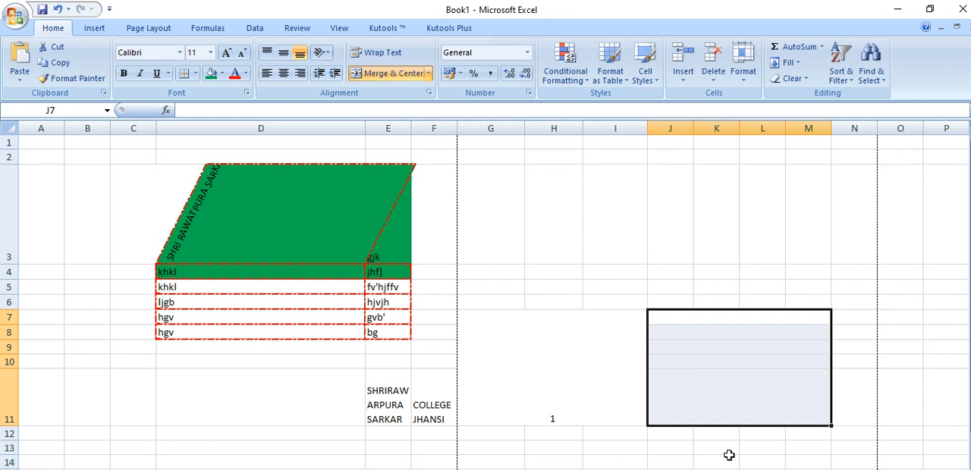
left_click(195, 73)
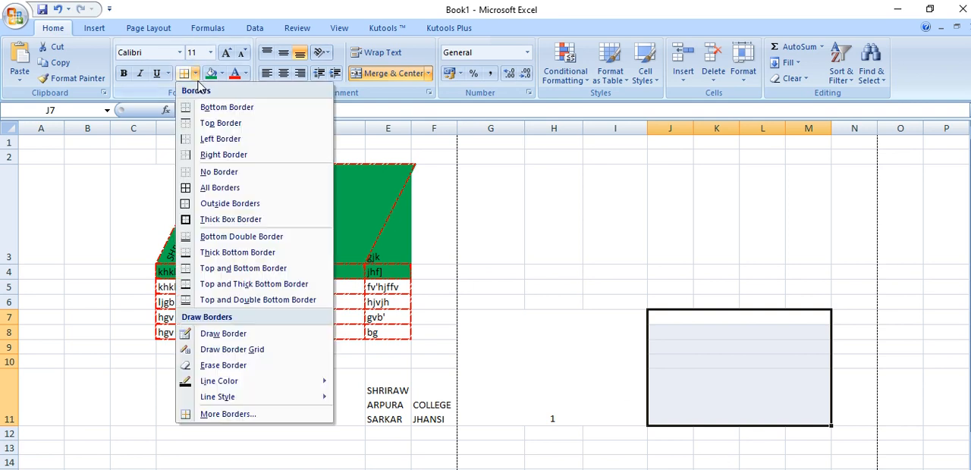
left_click(219, 188)
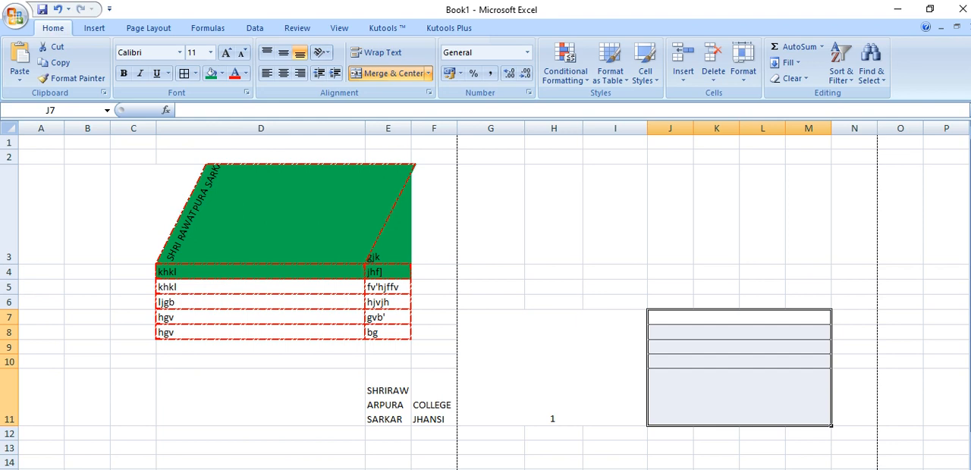
left_click(596, 373)
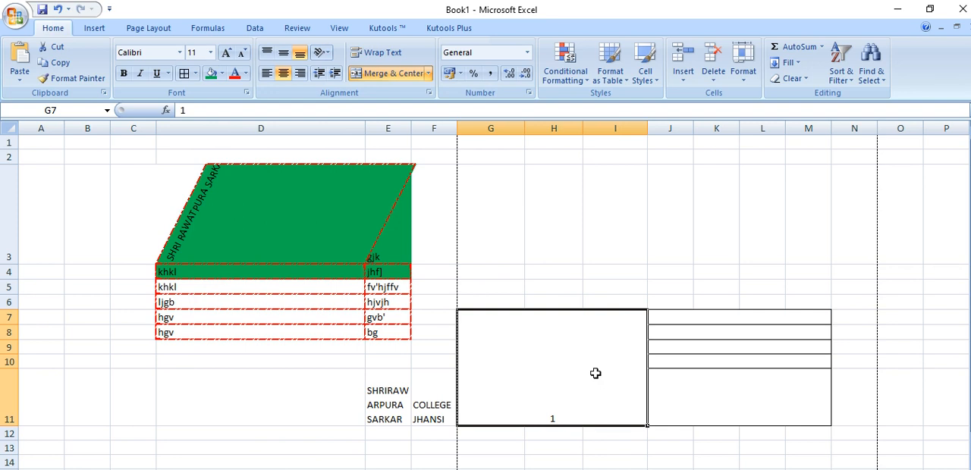
left_click(774, 386)
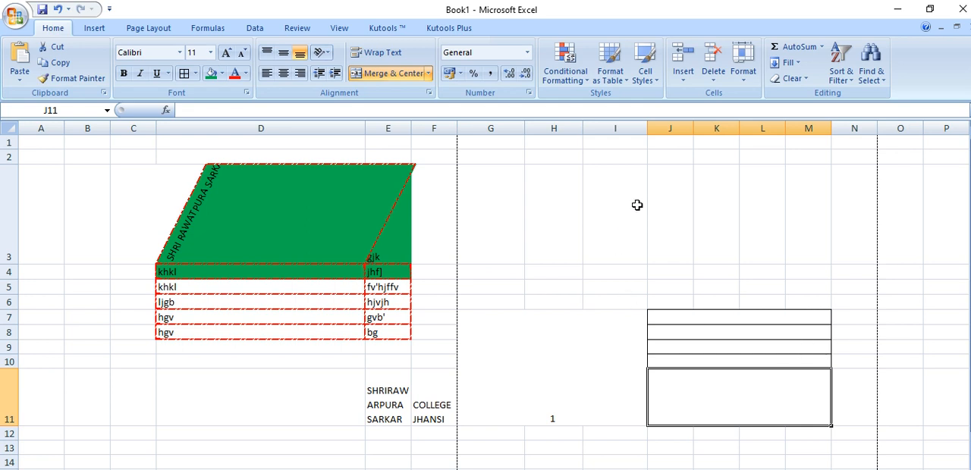
Merge cells I3:M5 into a single cell with the Merge Cells option
left_click(604, 183)
left_click_drag(604, 183, 802, 284)
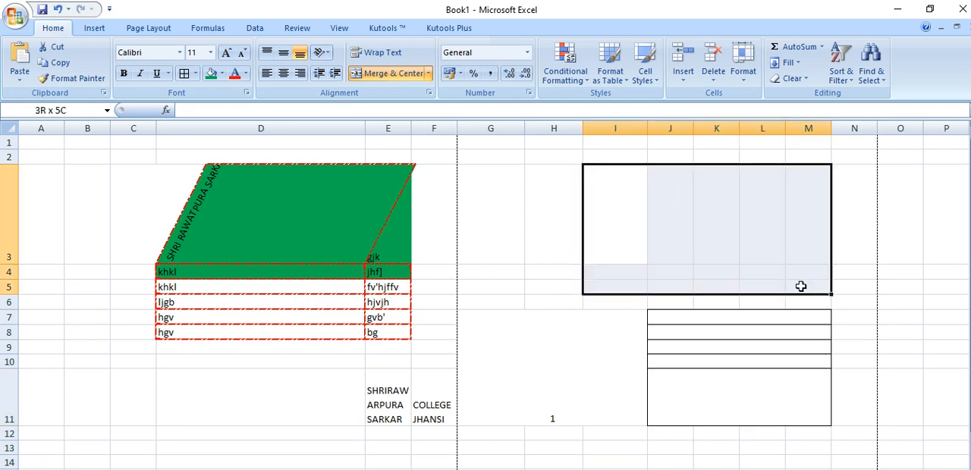
left_click(428, 73)
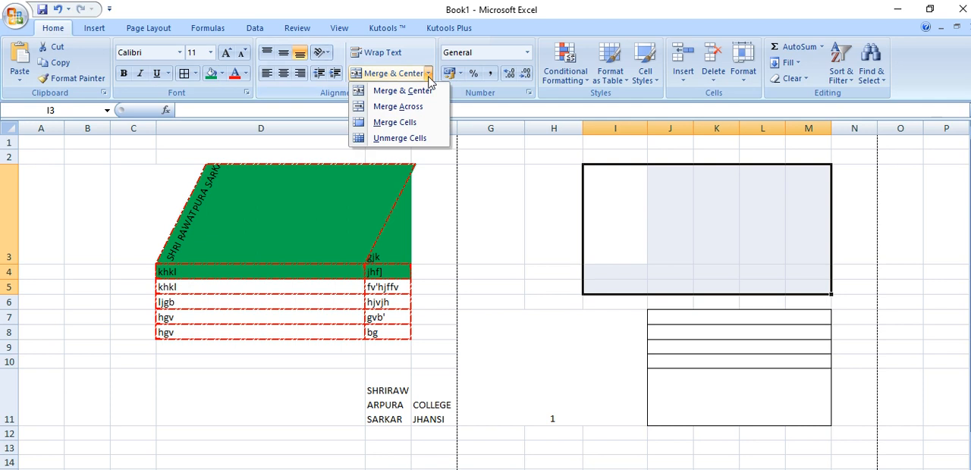
left_click(423, 124)
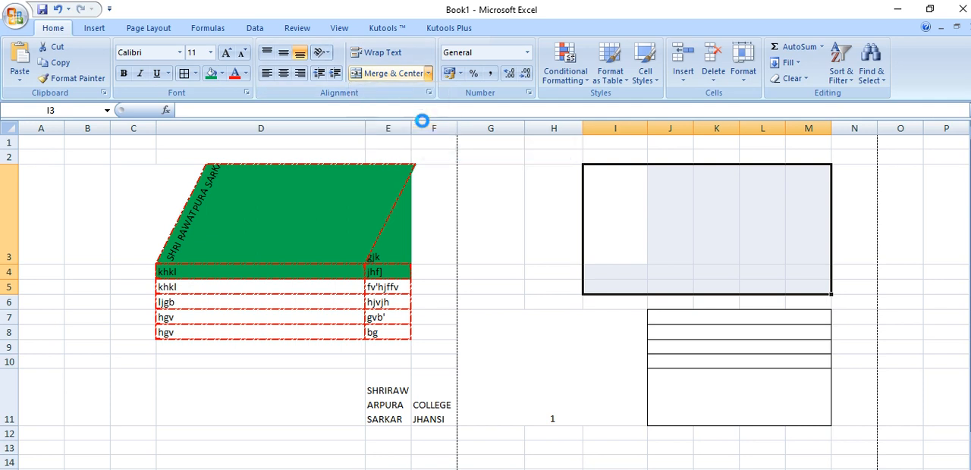
left_click(428, 73)
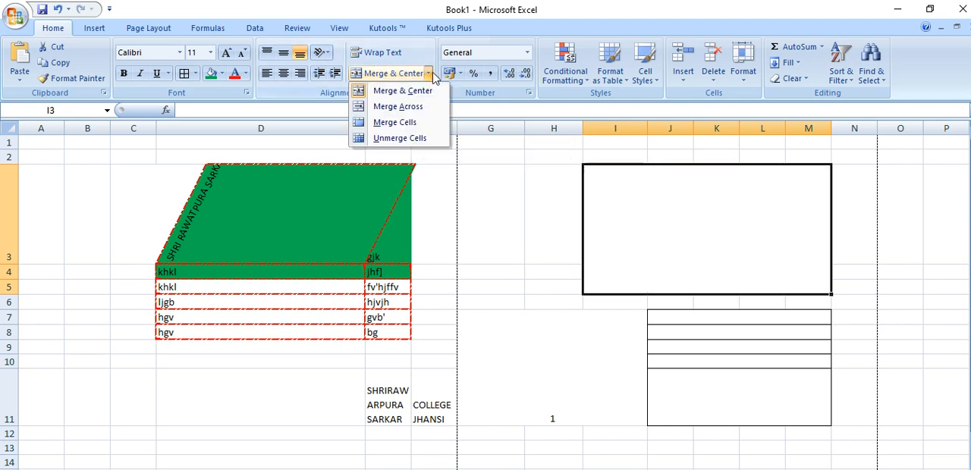
left_click(427, 122)
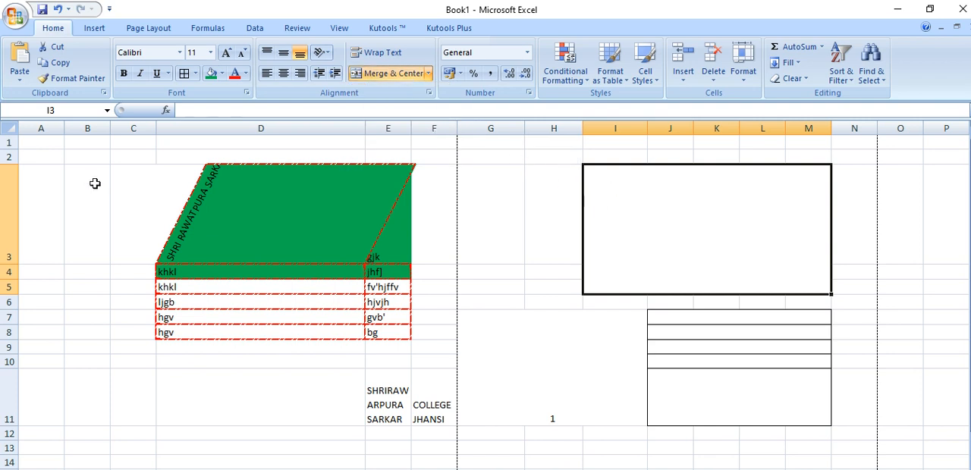
Apply all borders to the empty range E15:M30 to draw a table grid
scroll(525, 283, "down", 4)
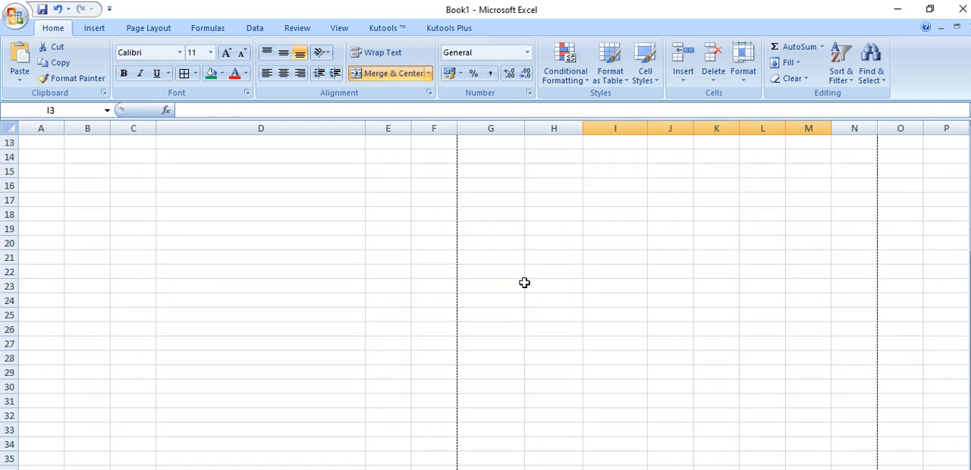
left_click_drag(389, 185, 388, 342)
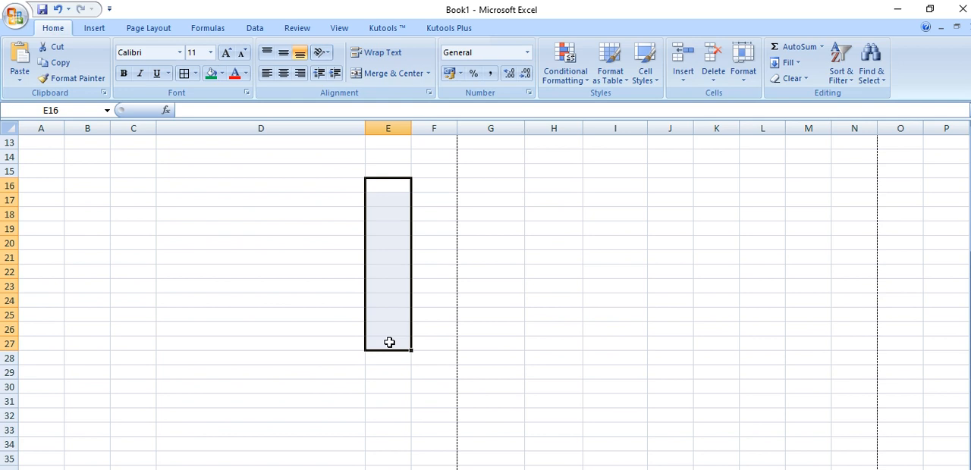
left_click(536, 341)
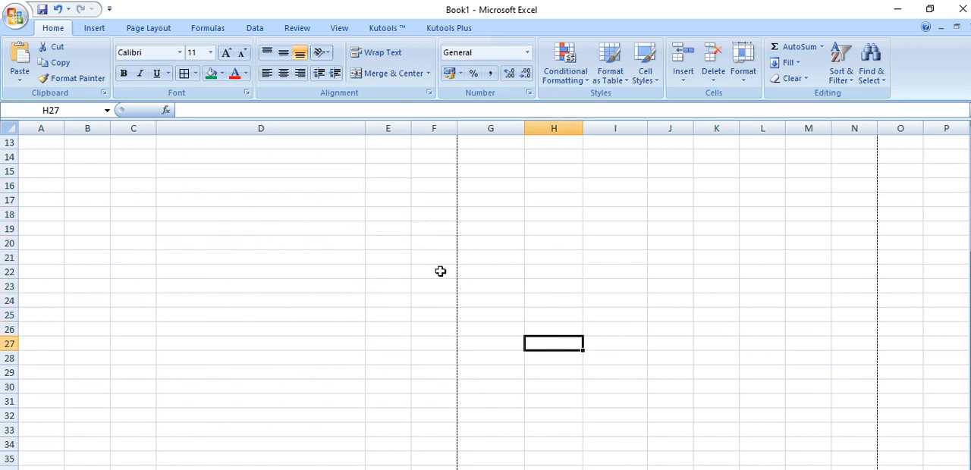
left_click_drag(379, 172, 781, 383)
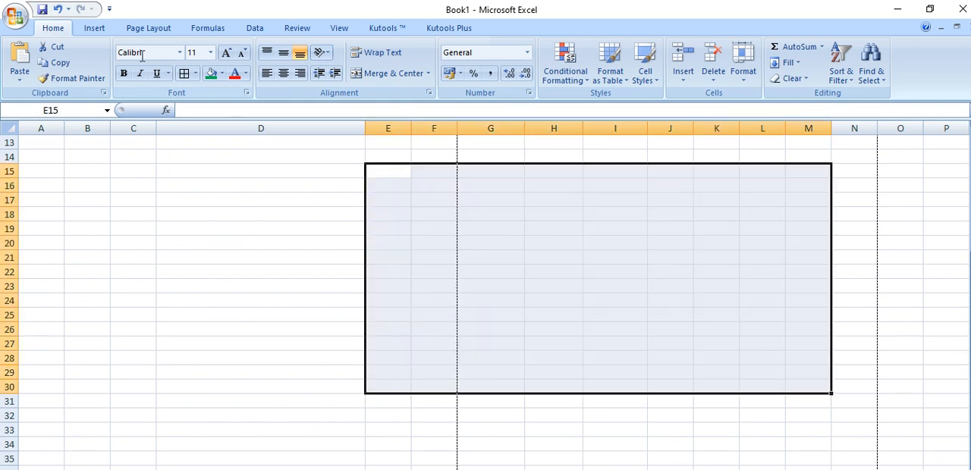
left_click(186, 73)
left_click(588, 400)
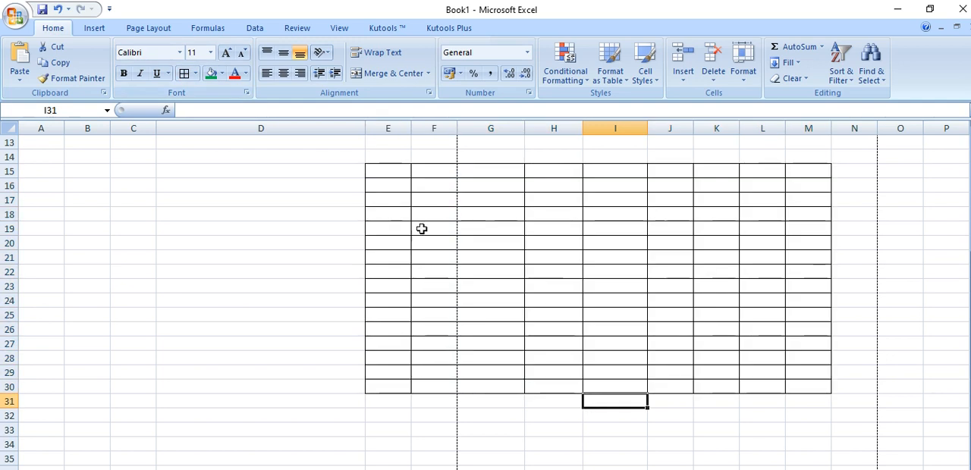
Merge and center cells E16:E30 in the first column of the bordered grid
left_click_drag(383, 186, 385, 383)
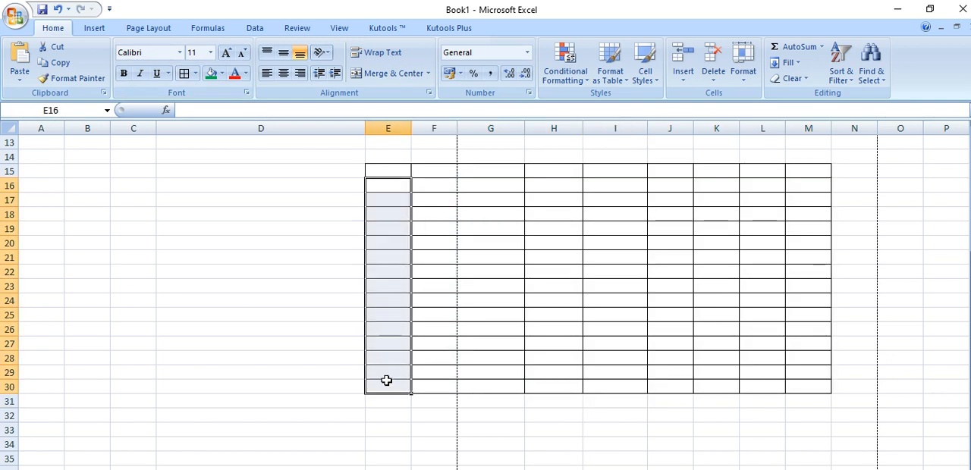
left_click(373, 72)
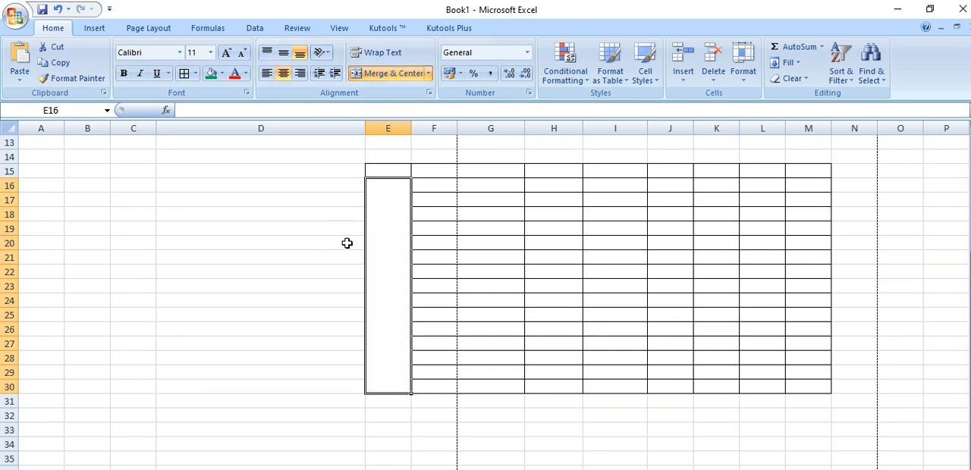
left_click(433, 202)
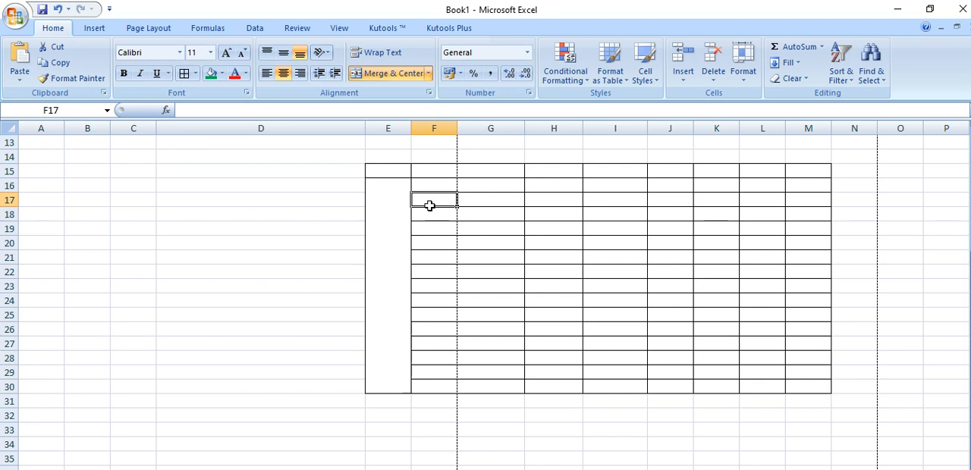
Try to copy the merged format of E16:E30 to F16:M30 with Format Painter
left_click(392, 185)
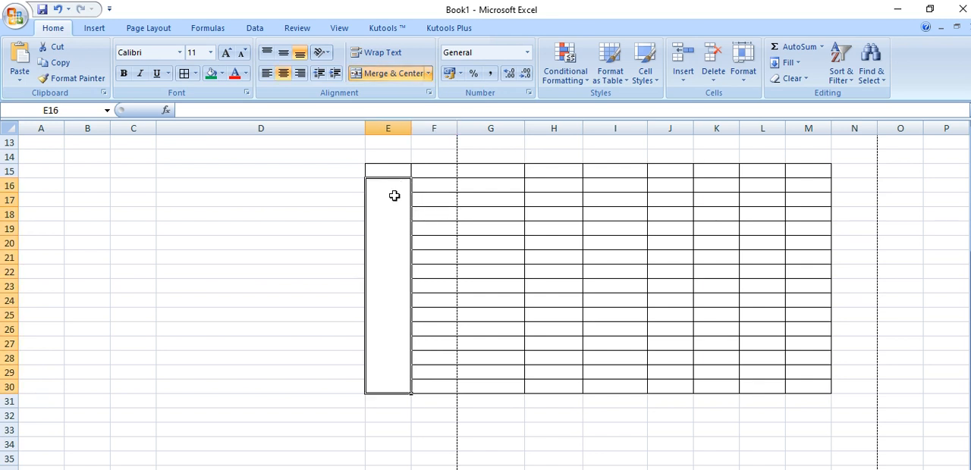
left_click(89, 79)
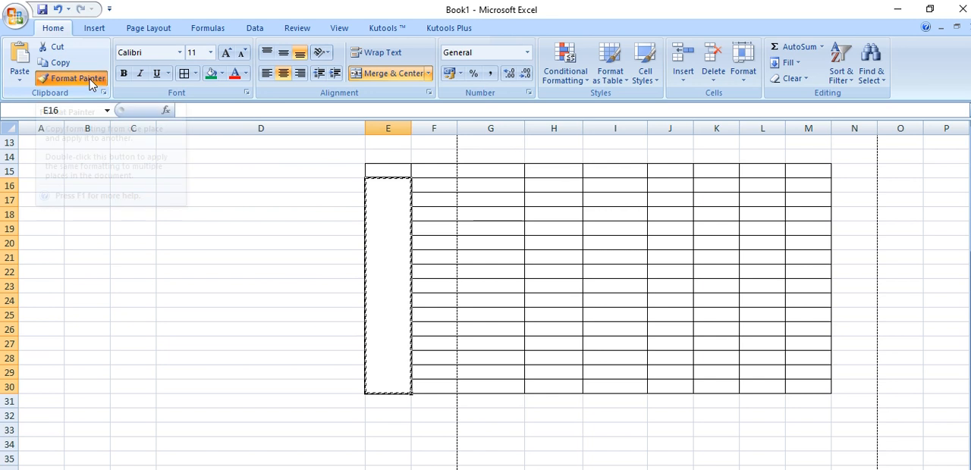
left_click(438, 184)
mouse_move(438, 184)
left_mouse_down()
mouse_move(802, 364)
mouse_move(802, 385)
left_mouse_up()
left_click(729, 459)
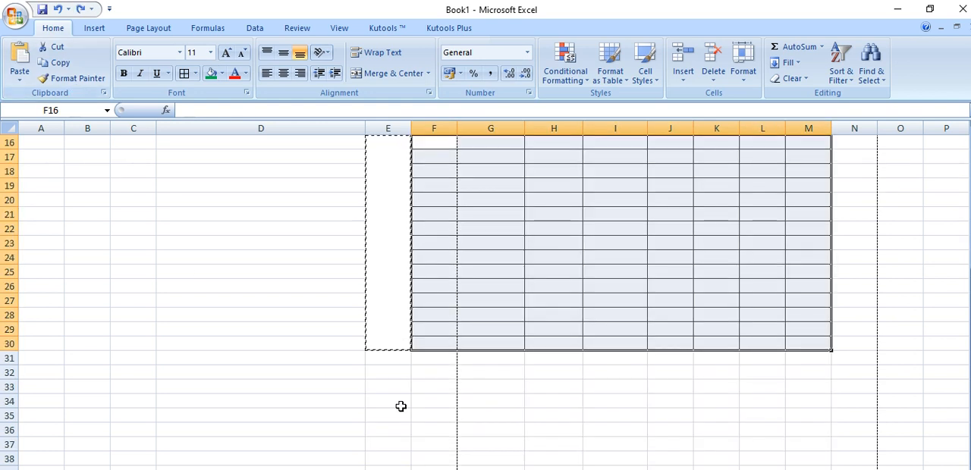
scroll(399, 405, "up", 2)
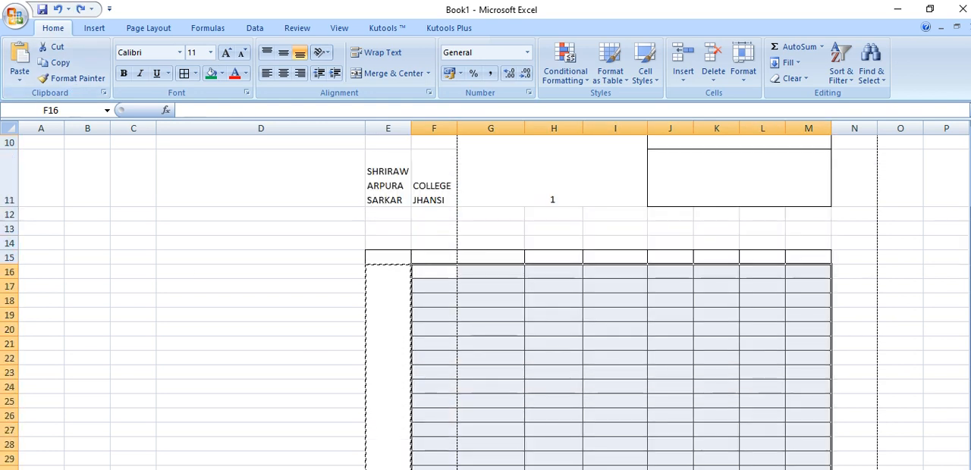
left_click(331, 343)
Copy the merged column format of E16:E30 to cells F16:L29 with Format Painter
left_click(379, 303)
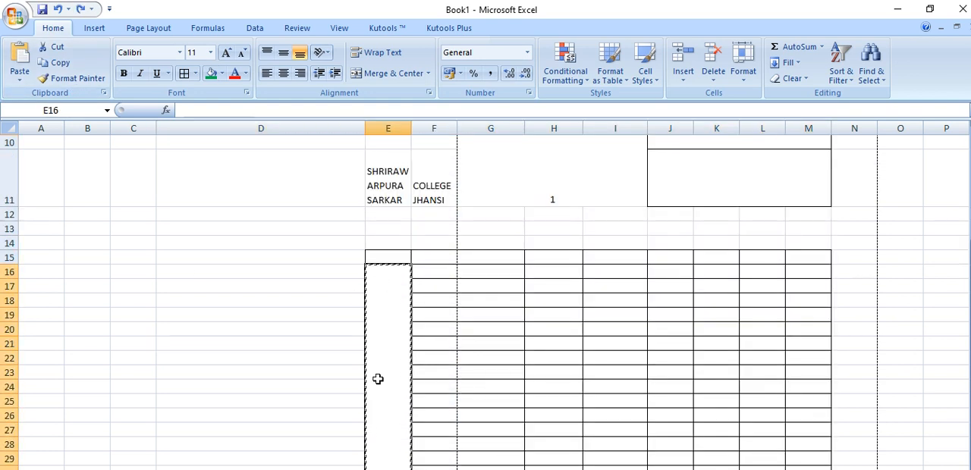
left_click(72, 78)
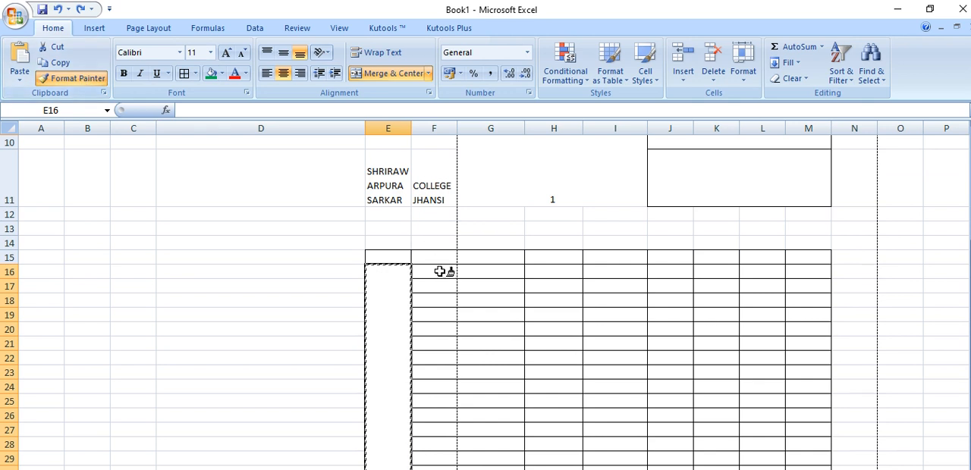
left_click(440, 272)
mouse_move(440, 271)
left_mouse_down()
mouse_move(496, 458)
mouse_move(775, 454)
left_mouse_up()
scroll(473, 386, "down", 3)
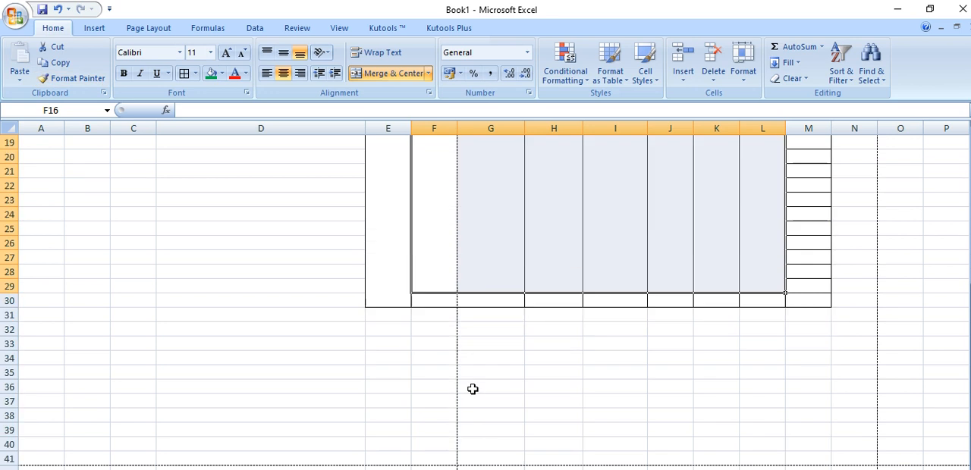
left_click(568, 387)
scroll(564, 385, "up", 3)
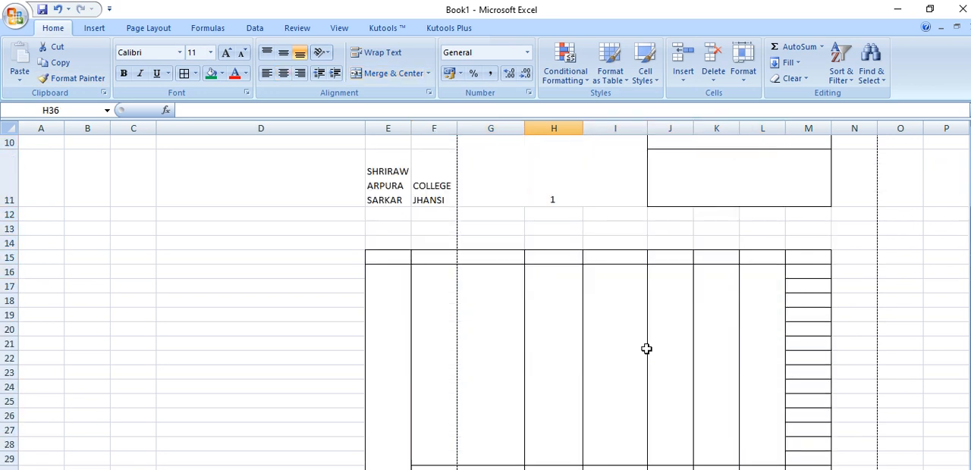
scroll(649, 350, "down", 1)
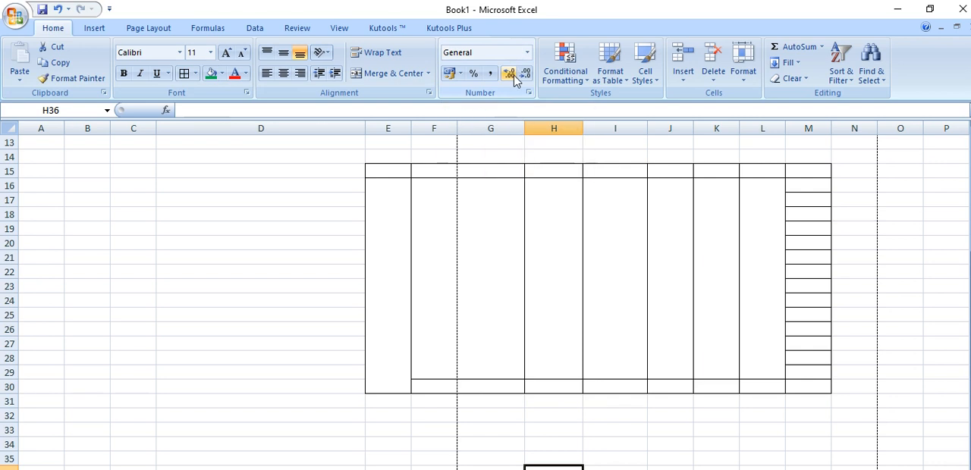
scroll(522, 193, "up", 4)
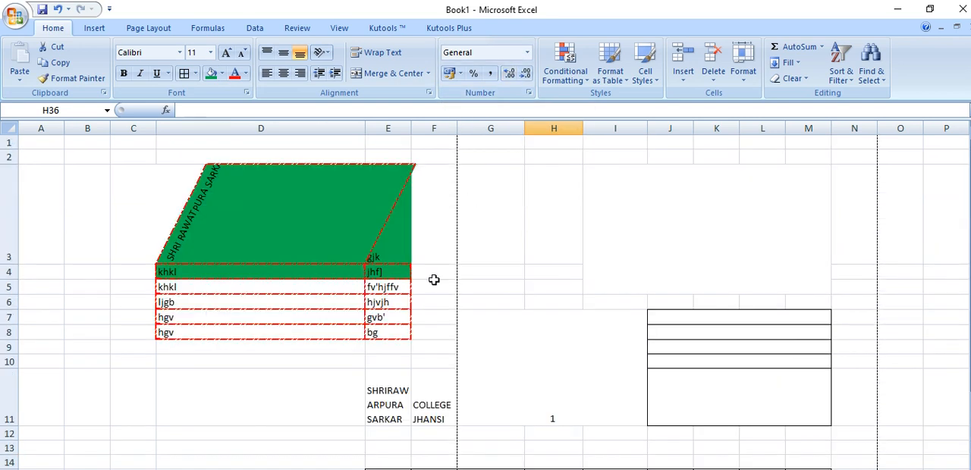
Enter 12345 in the empty cell H36 below the bordered grid and reselect that cell
scroll(658, 426, "down", 9)
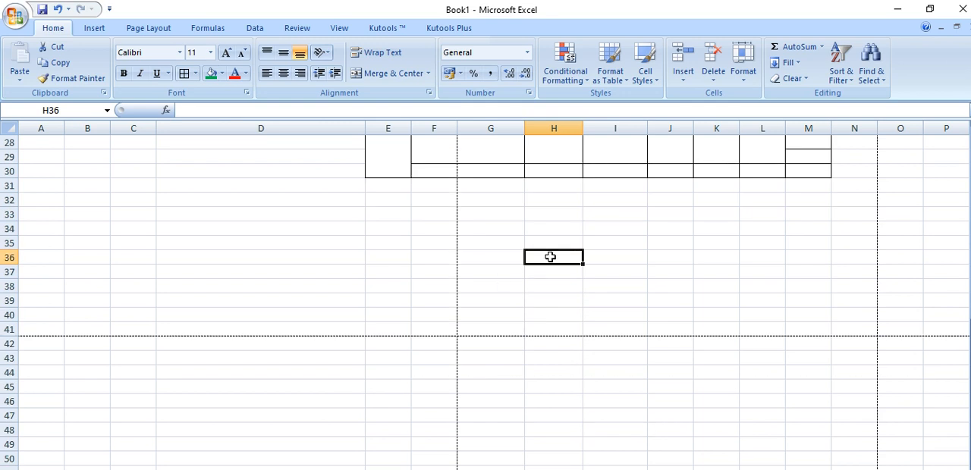
type("12345")
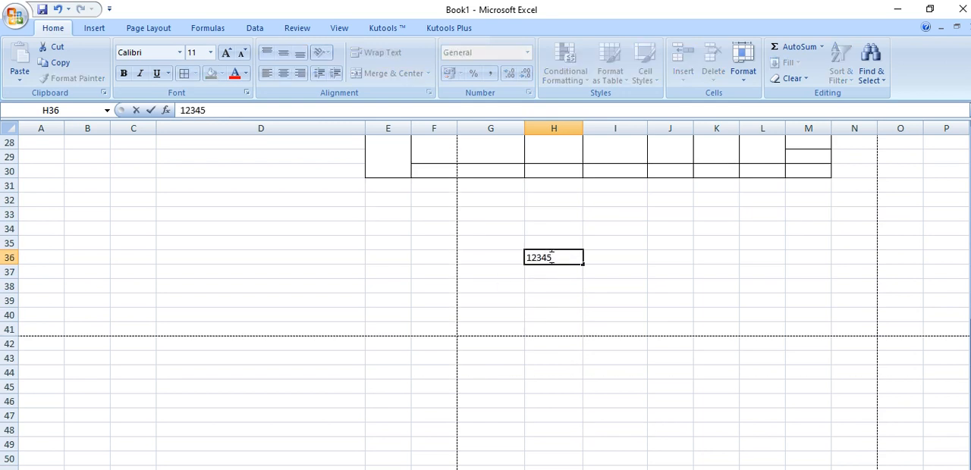
left_click(559, 299)
left_click(561, 258)
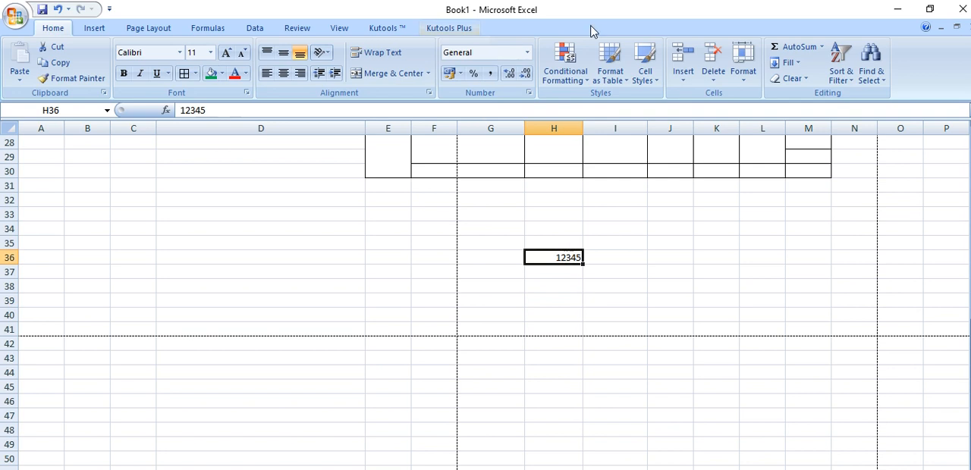
Apply the Number format to the value in cell H36
left_click(527, 53)
left_click(716, 271)
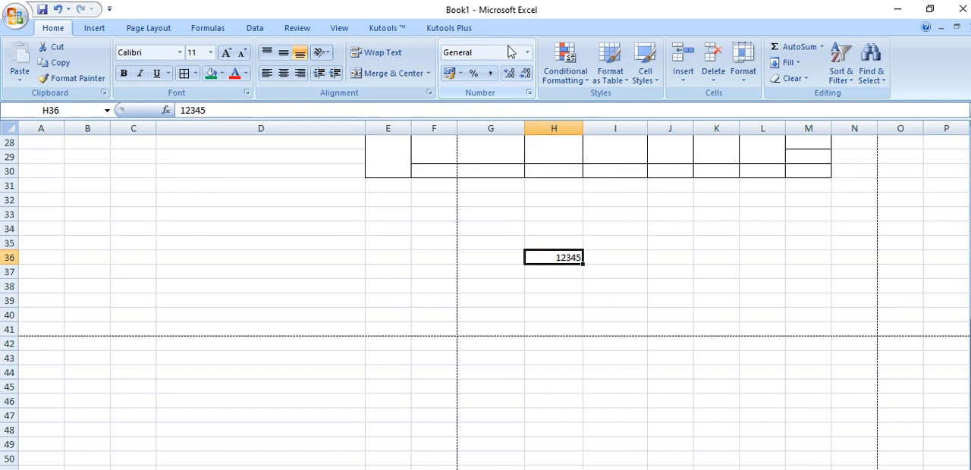
left_click(527, 53)
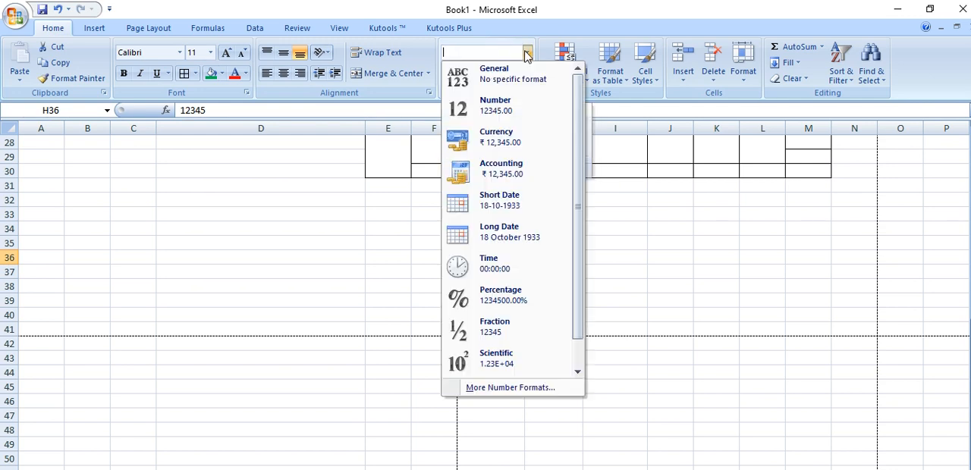
left_click(526, 104)
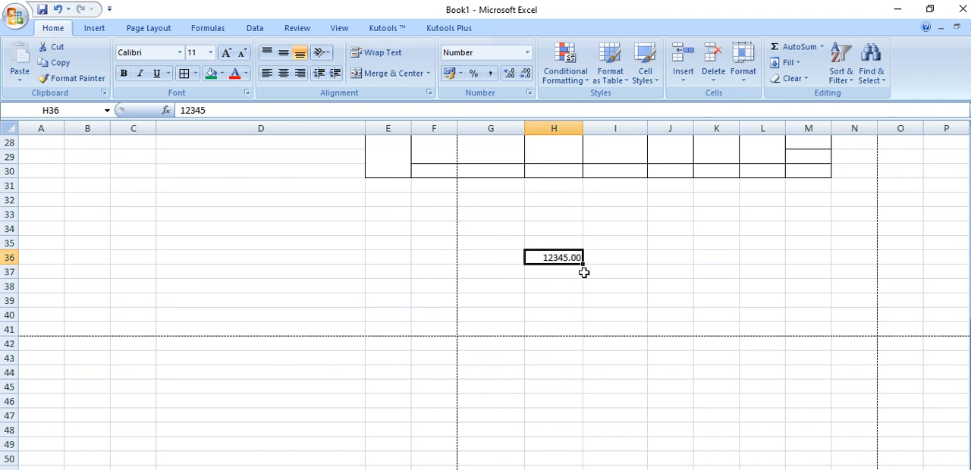
Remove the decimal places from cell H36, and increase them again to nine decimal places
left_click(529, 78)
left_click(528, 78)
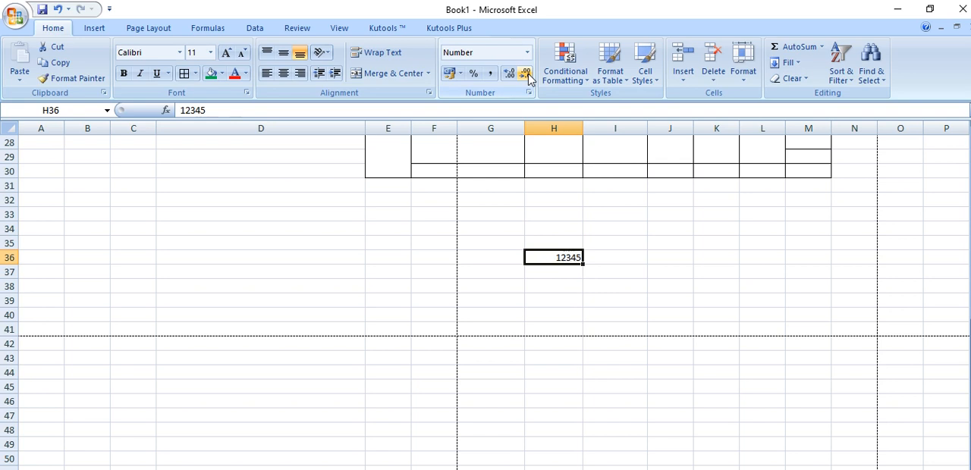
left_click(512, 79)
left_click(511, 79)
left_click(511, 79)
left_click(511, 79)
left_click(512, 79)
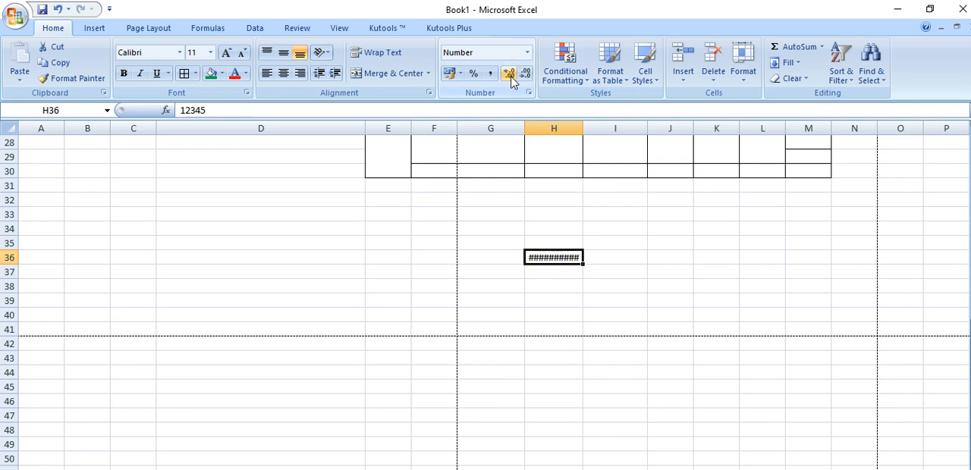
Widen column H to about twice its width so the long number in H36 fits
left_click(570, 288)
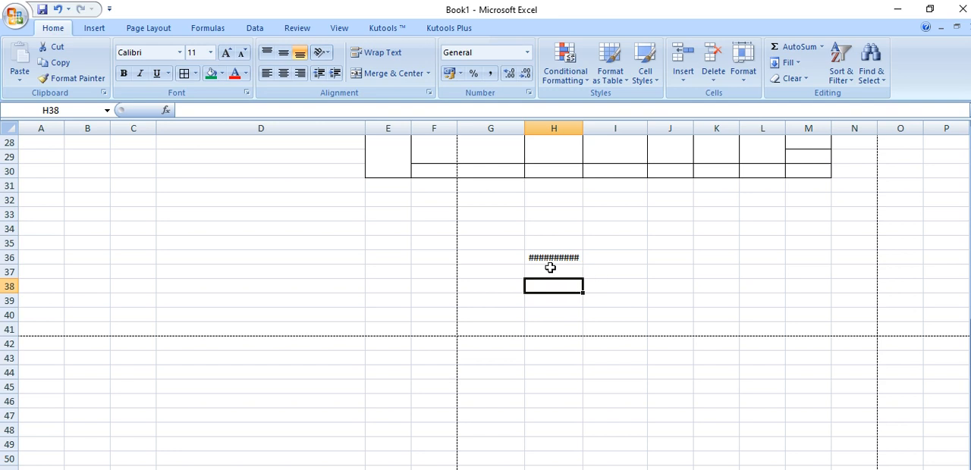
left_click(566, 272)
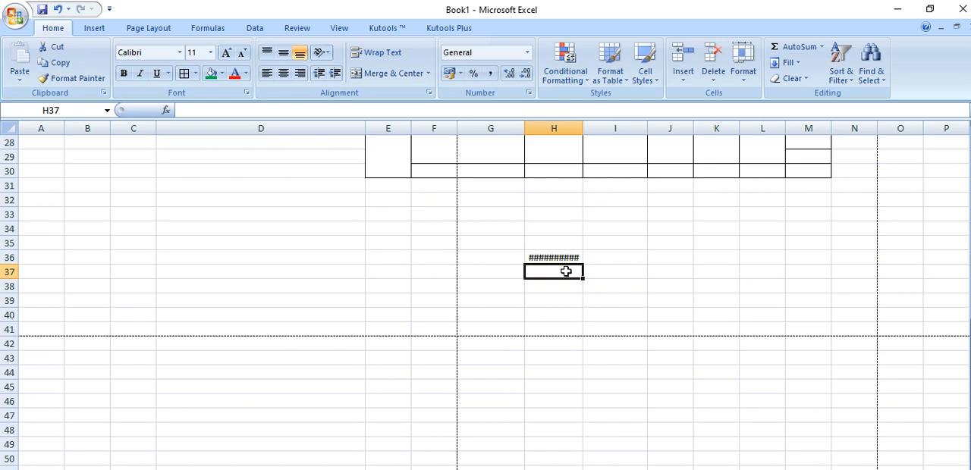
left_click_drag(580, 131, 642, 134)
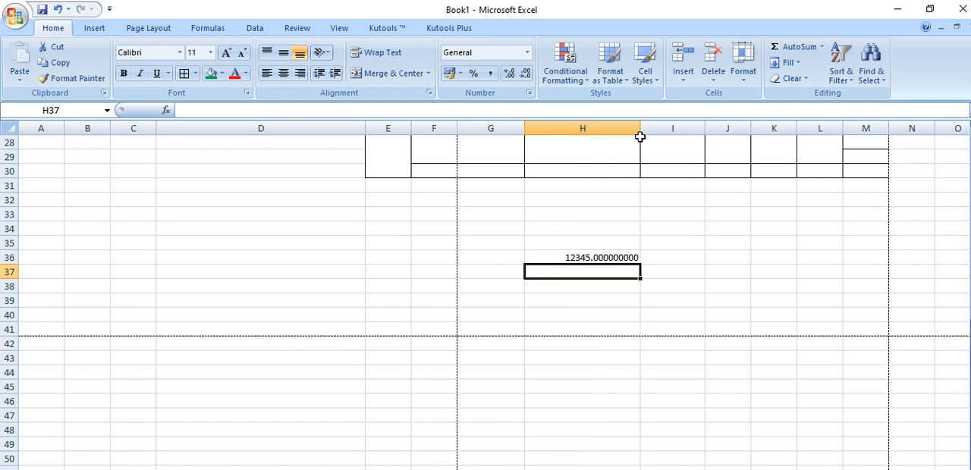
Reduce cell H36 to zero decimal places and apply the Currency format to it
left_click(598, 257)
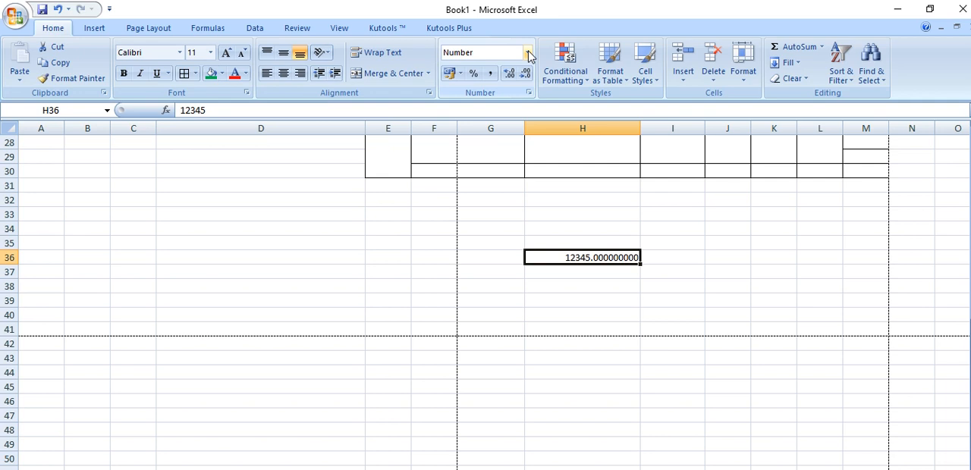
left_click(525, 75)
left_click(525, 75)
left_click(525, 75)
left_click(529, 76)
left_click(528, 77)
left_click(529, 77)
left_click(529, 77)
left_click(529, 77)
left_click(529, 77)
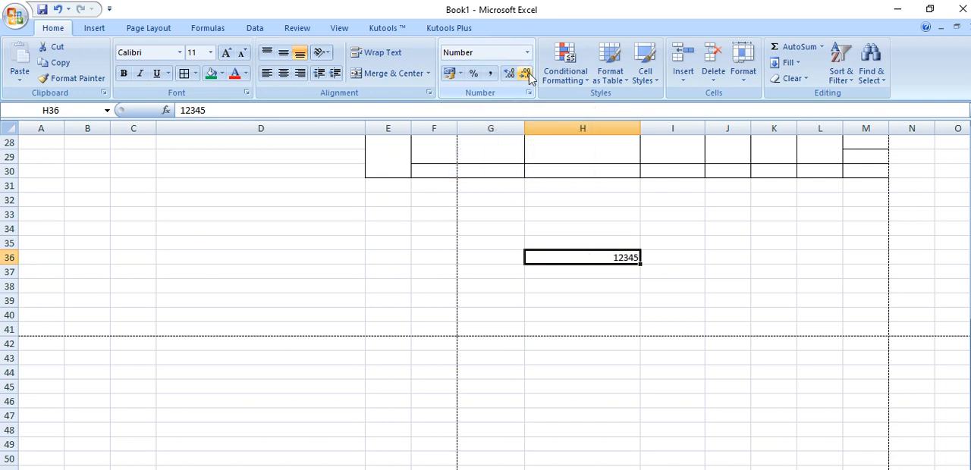
left_click(527, 52)
left_click(497, 137)
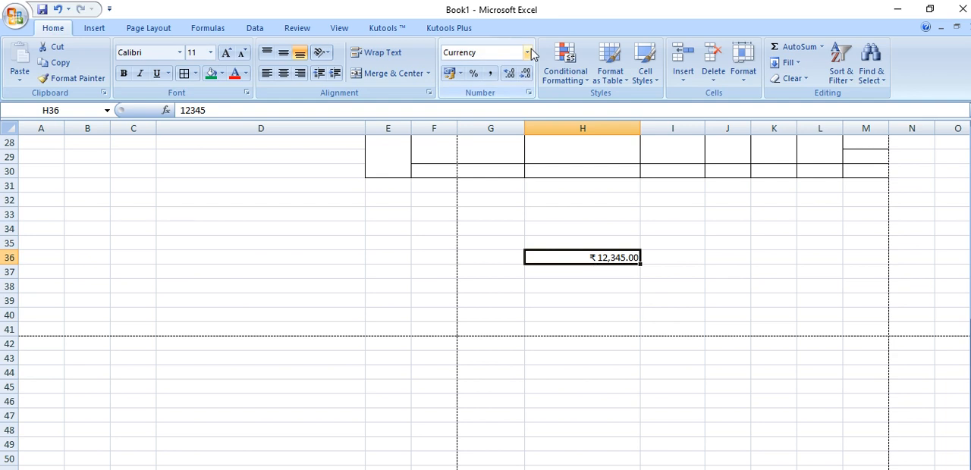
Open the additional accounting formats for H36 and choose ₹ English (India) as the currency symbol
left_click(459, 75)
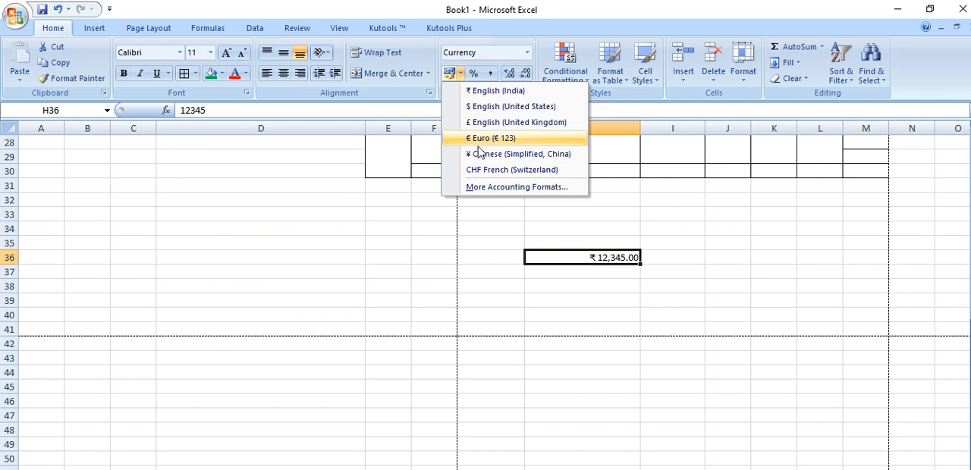
left_click(476, 190)
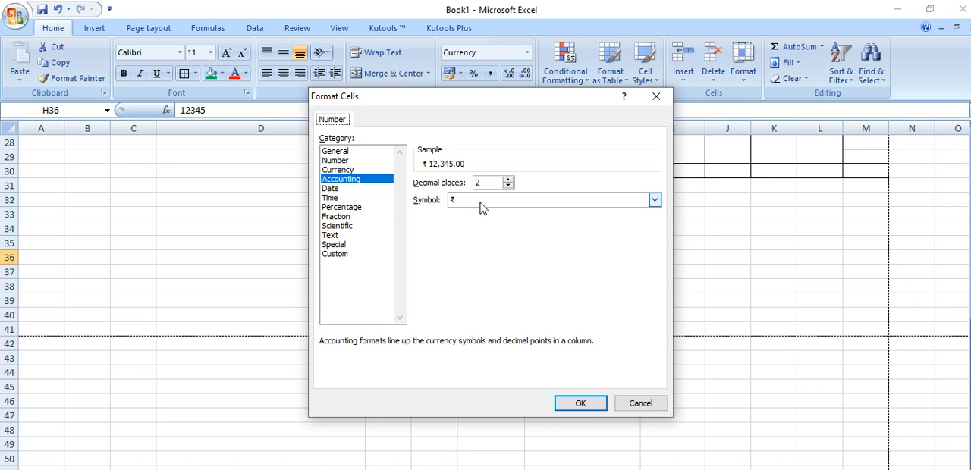
left_click(482, 200)
scroll(483, 226, "down", 2)
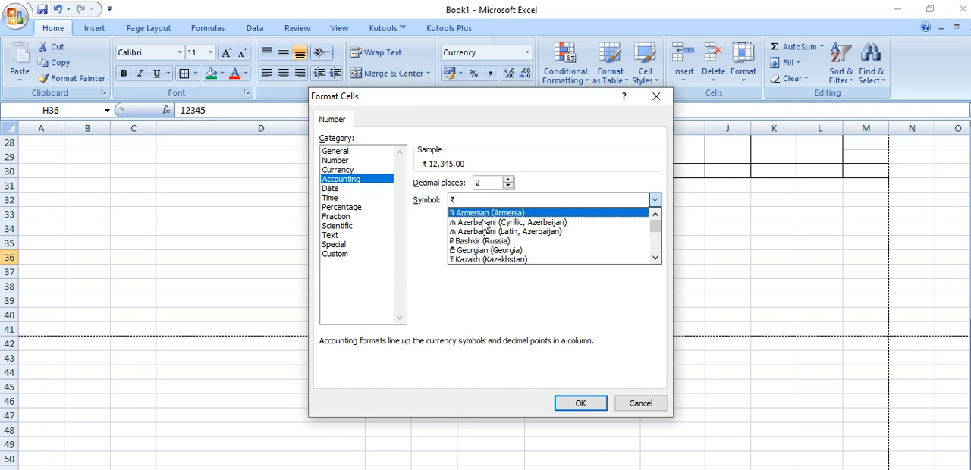
scroll(482, 227, "down", 3)
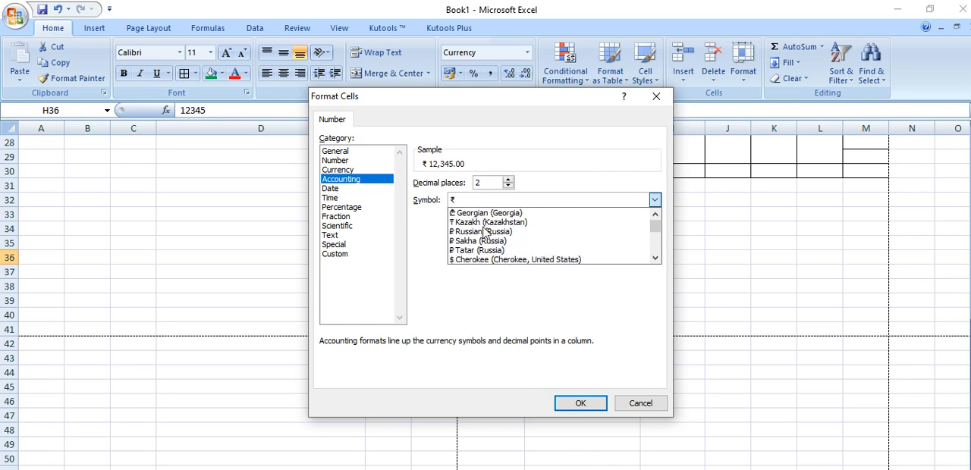
scroll(482, 245, "down", 2)
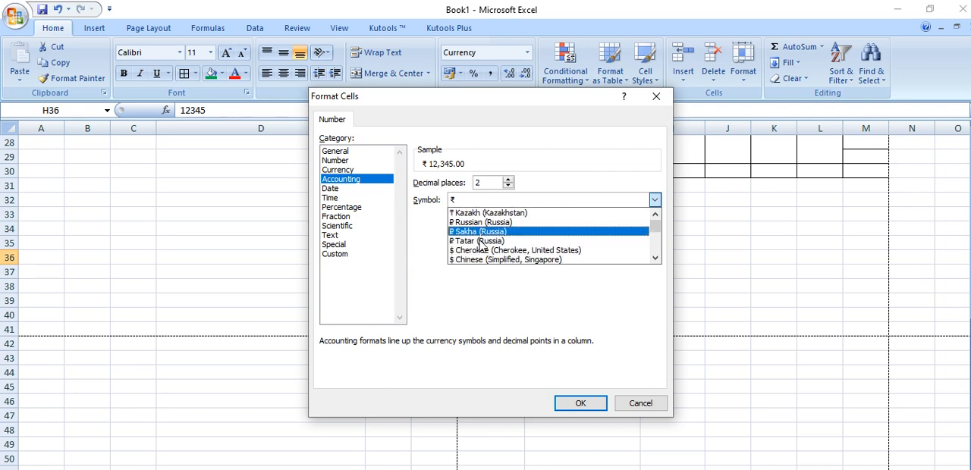
scroll(488, 241, "down", 4)
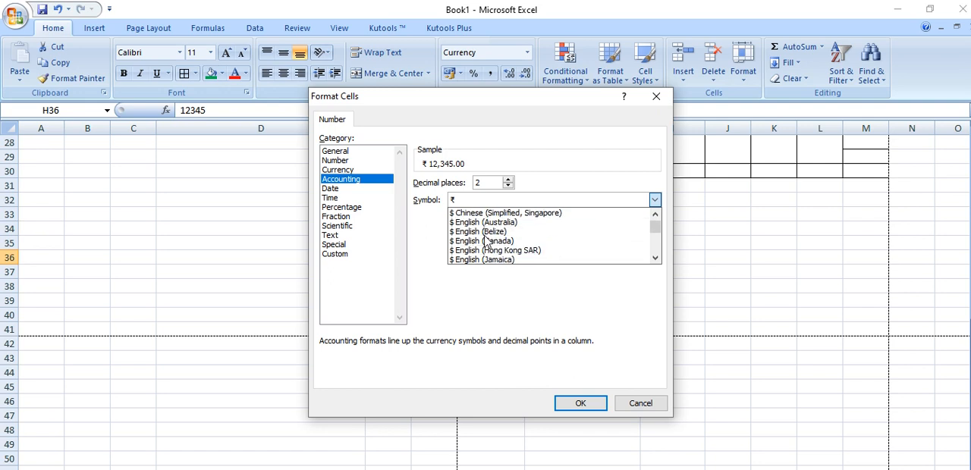
scroll(490, 242, "down", 3)
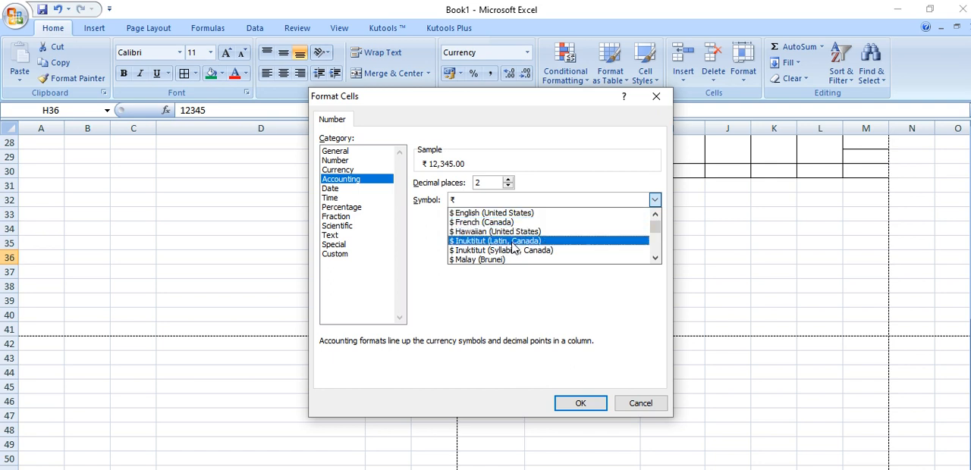
scroll(514, 249, "down", 1)
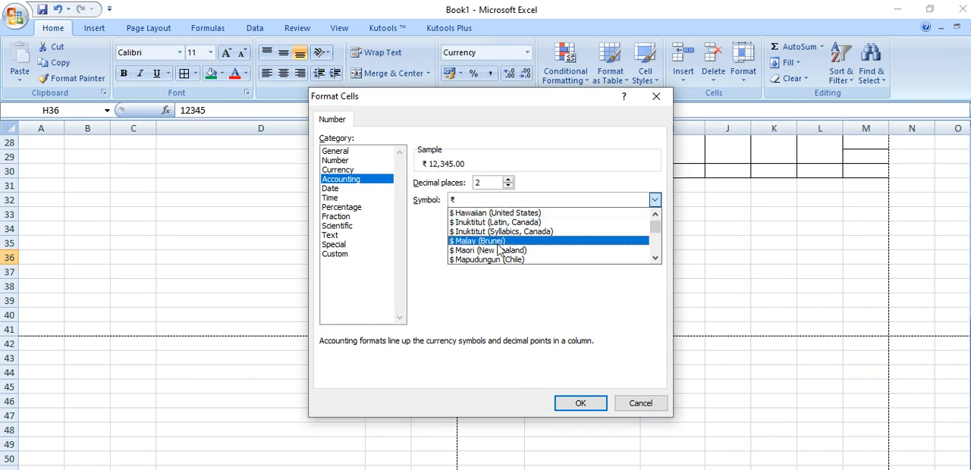
scroll(499, 249, "down", 4)
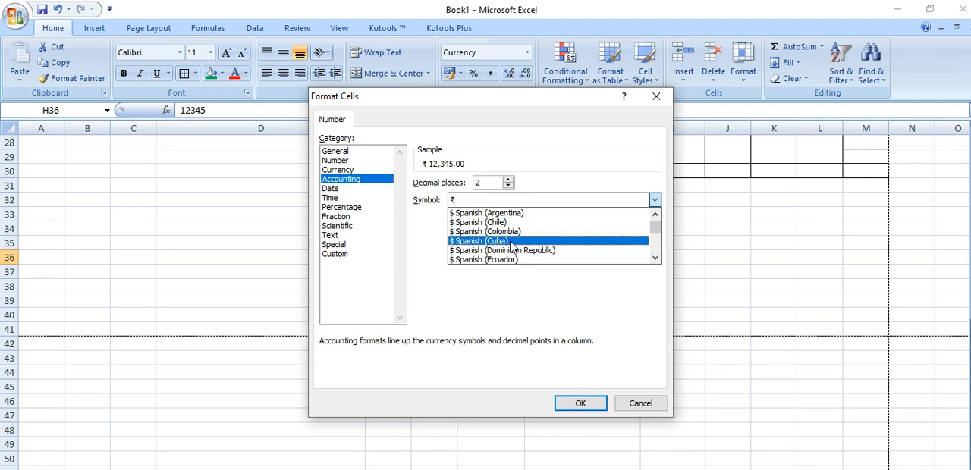
scroll(514, 249, "down", 4)
scroll(471, 243, "down", 3)
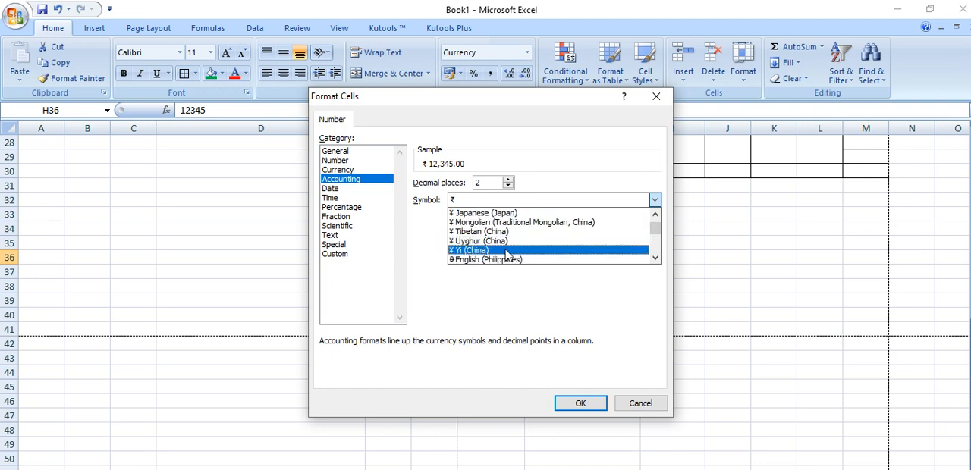
scroll(507, 256, "down", 1)
scroll(498, 257, "down", 5)
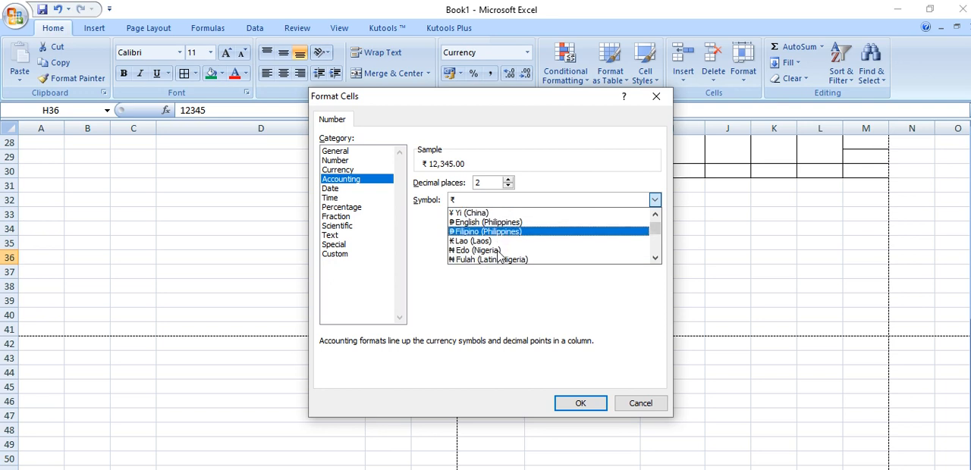
scroll(498, 257, "down", 8)
scroll(499, 257, "down", 8)
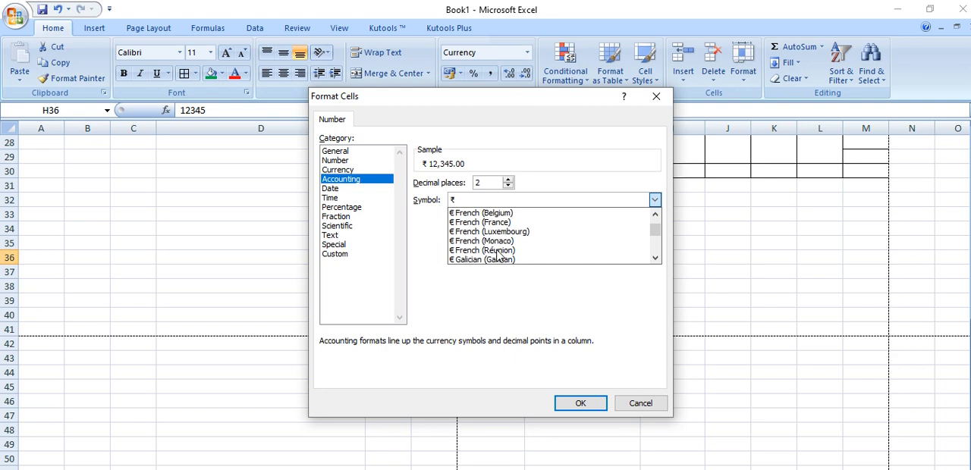
scroll(498, 256, "down", 7)
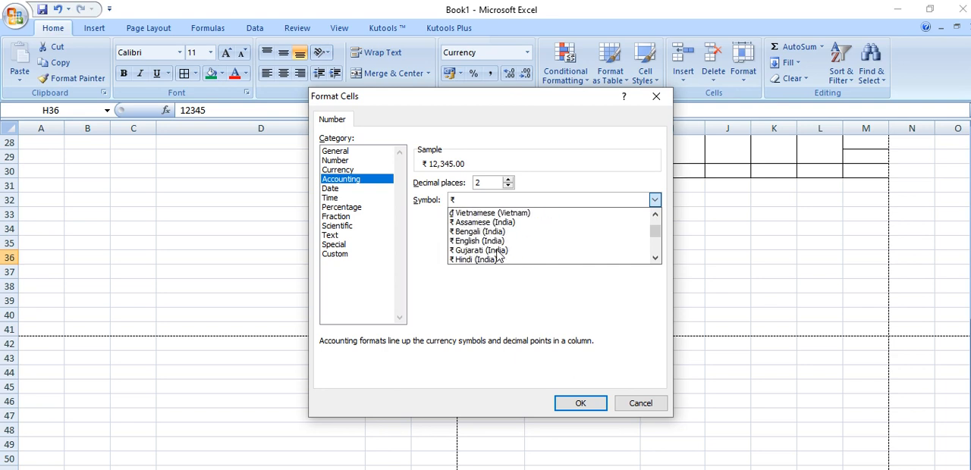
left_click(482, 241)
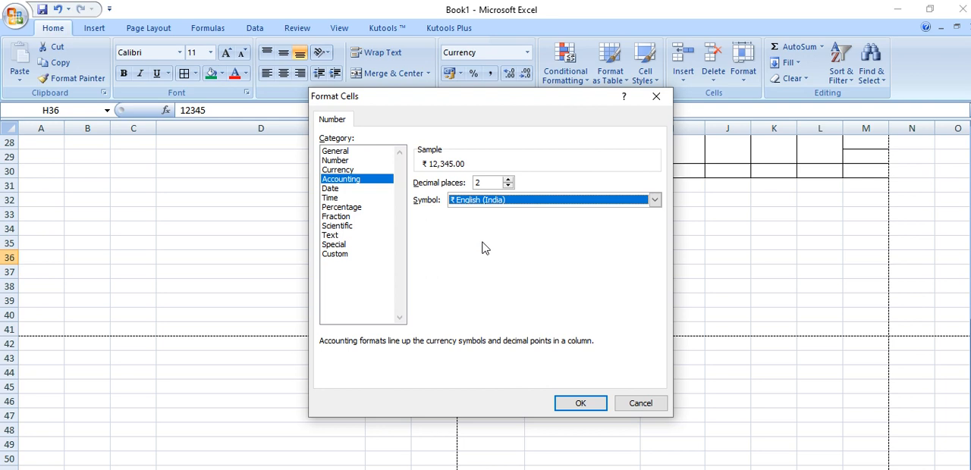
Examine the available accounting currency symbols, from the Indian rupee entries through the other countries' currencies, and close the cell formatting without applying a change
left_click(480, 205)
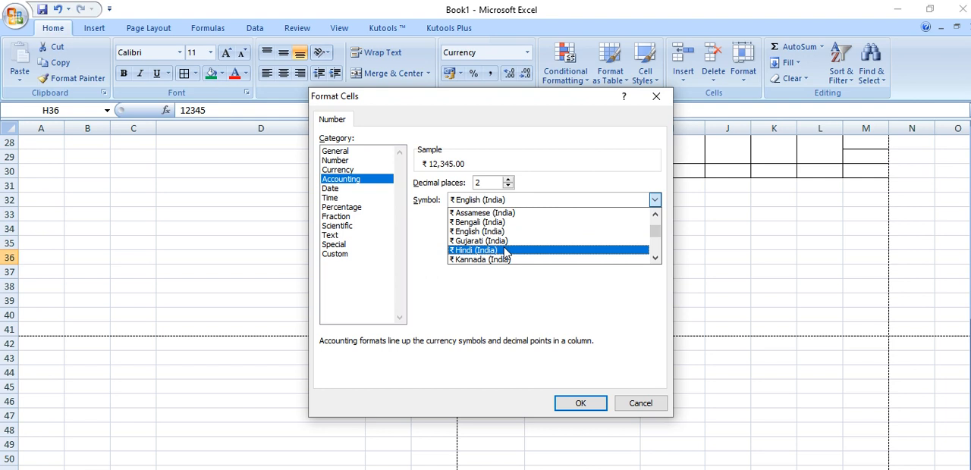
scroll(497, 247, "down", 1)
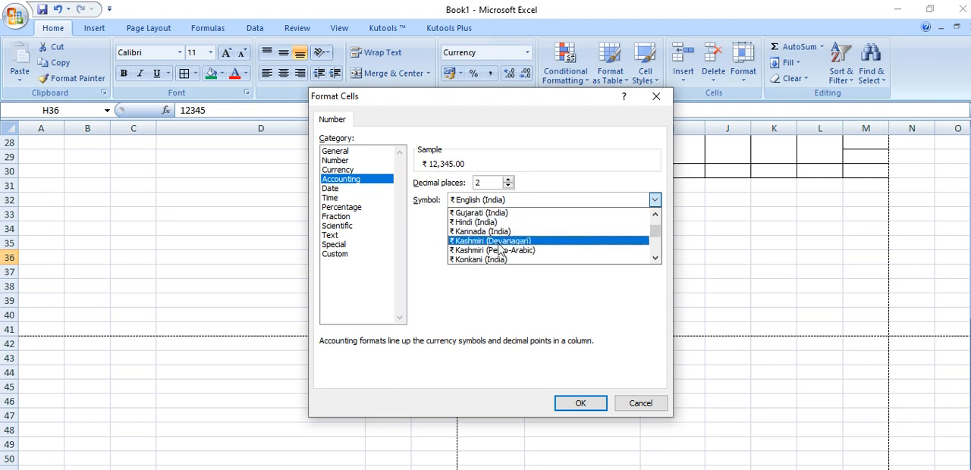
scroll(511, 251, "down", 1)
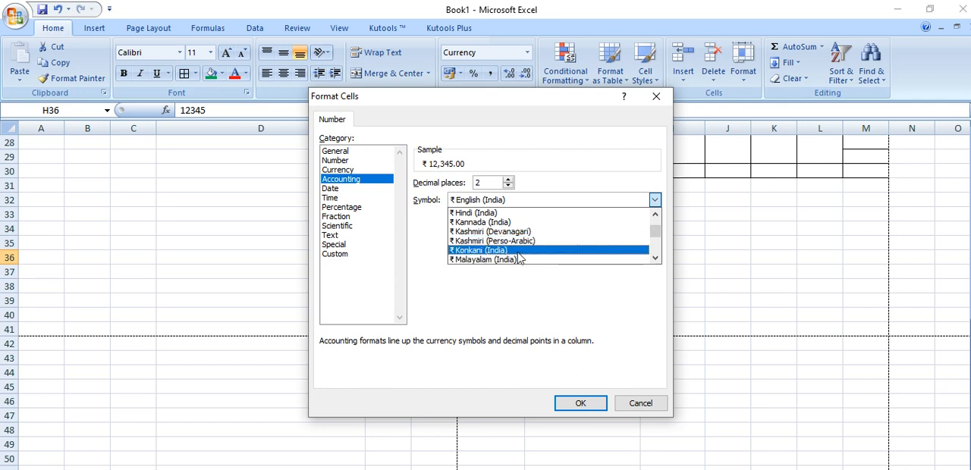
scroll(519, 258, "down", 3)
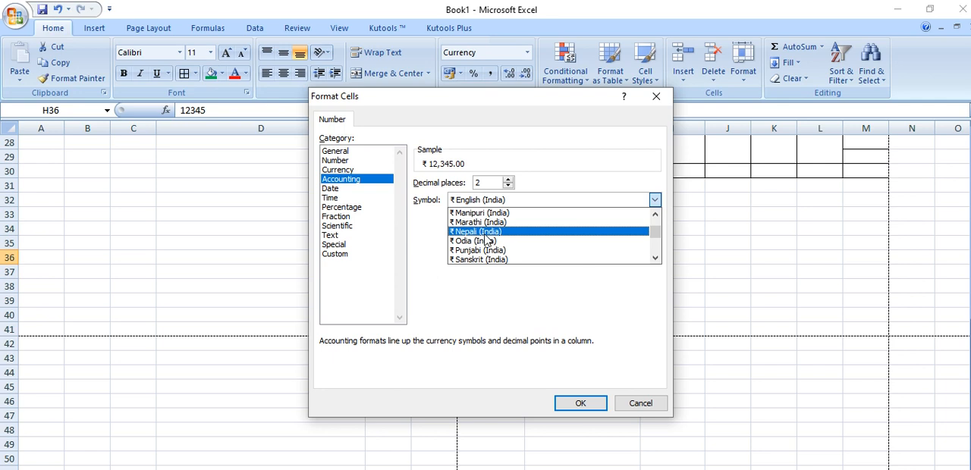
scroll(490, 250, "down", 2)
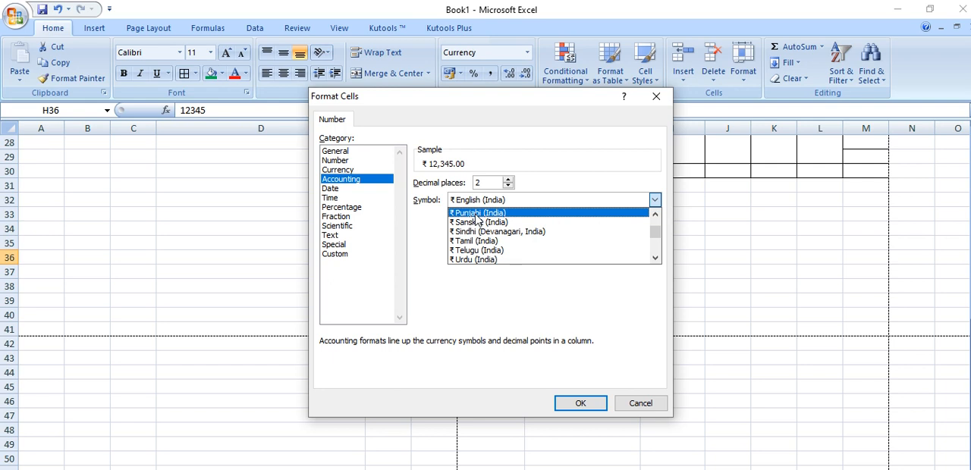
scroll(476, 220, "down", 3)
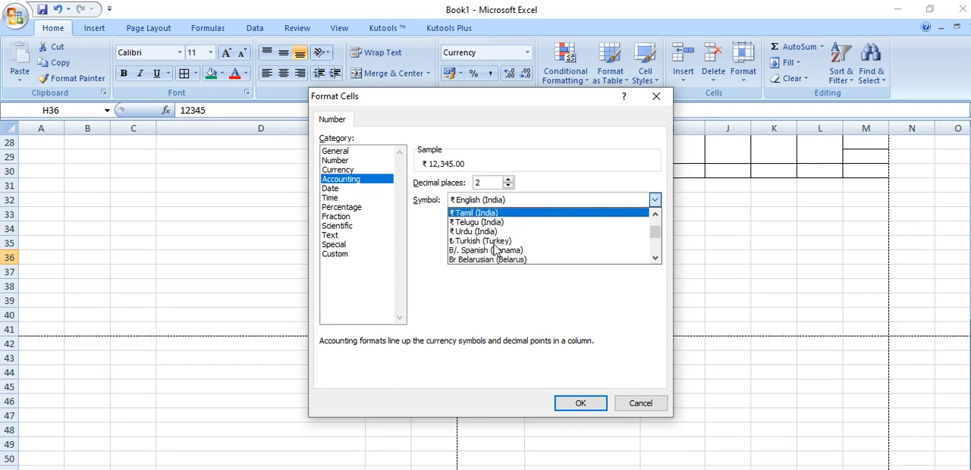
scroll(494, 250, "down", 10)
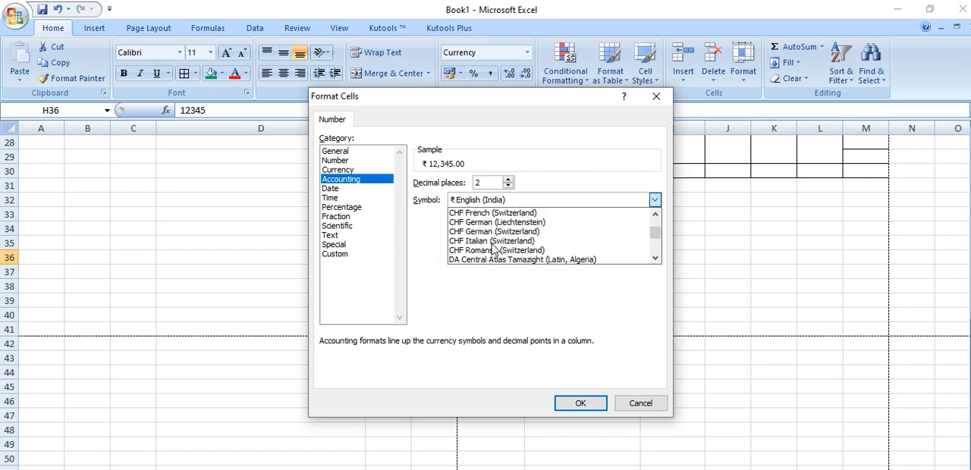
scroll(493, 251, "down", 15)
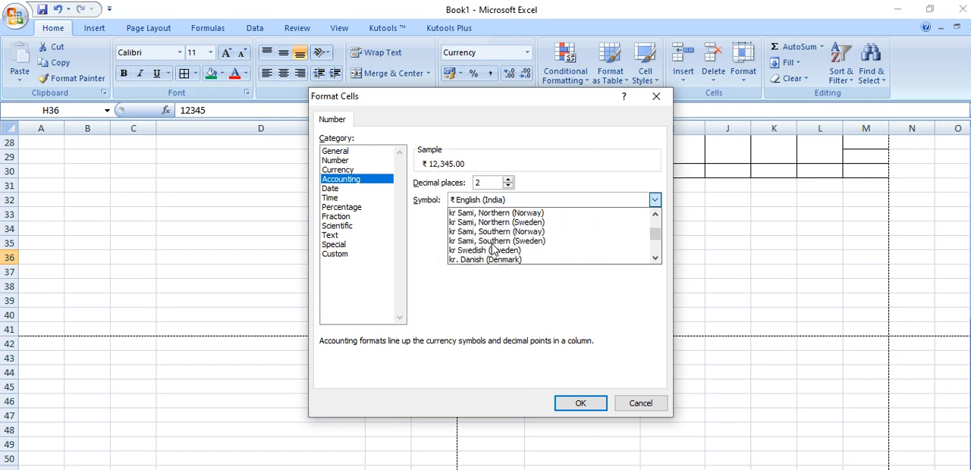
scroll(493, 251, "down", 15)
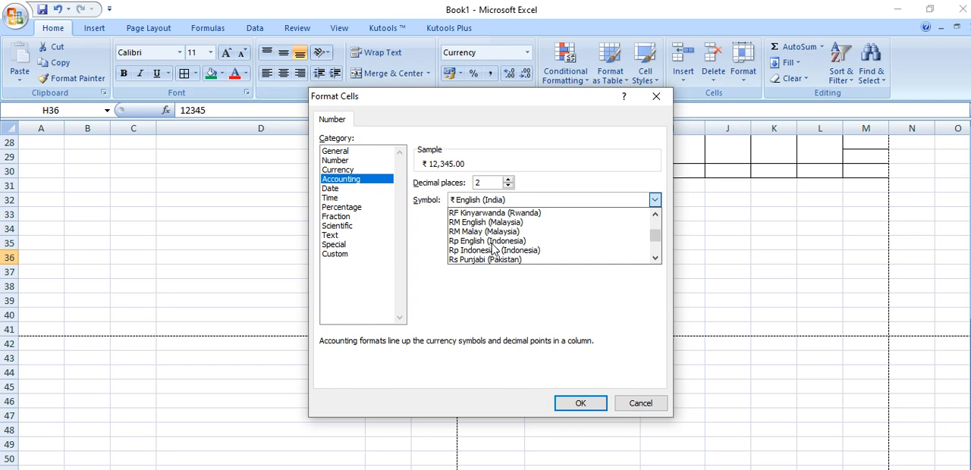
scroll(493, 251, "down", 10)
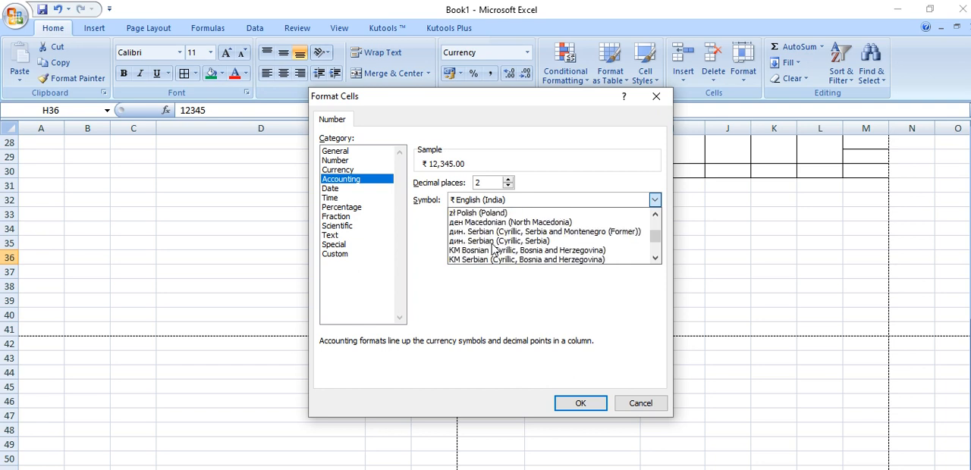
left_click(640, 403)
left_click(640, 403)
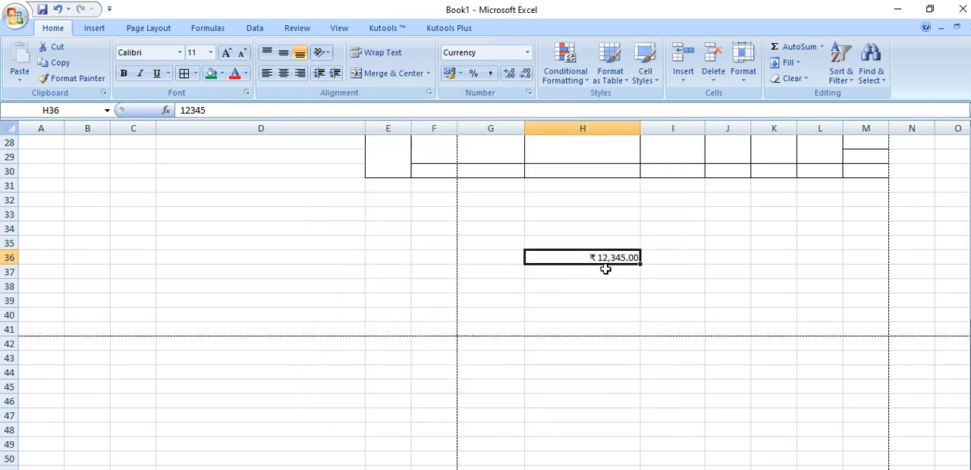
Apply the Percent Style to cell H36, and replace it with the Comma Style
left_click(473, 76)
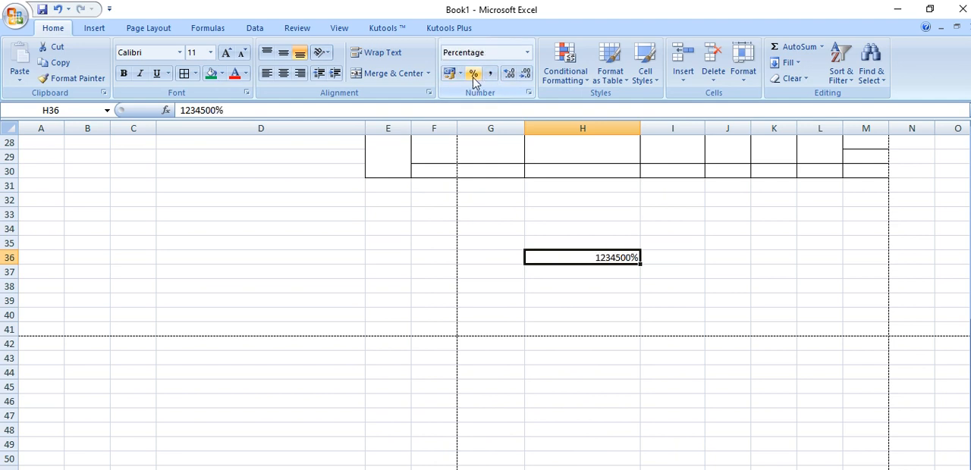
left_click(491, 75)
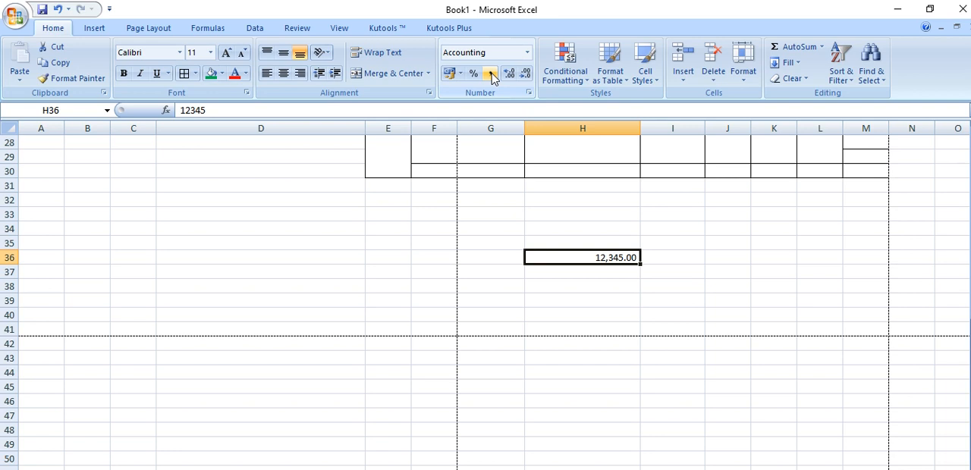
Enter 1052444 in cell H37 and apply the Comma Style to it
left_click(604, 271)
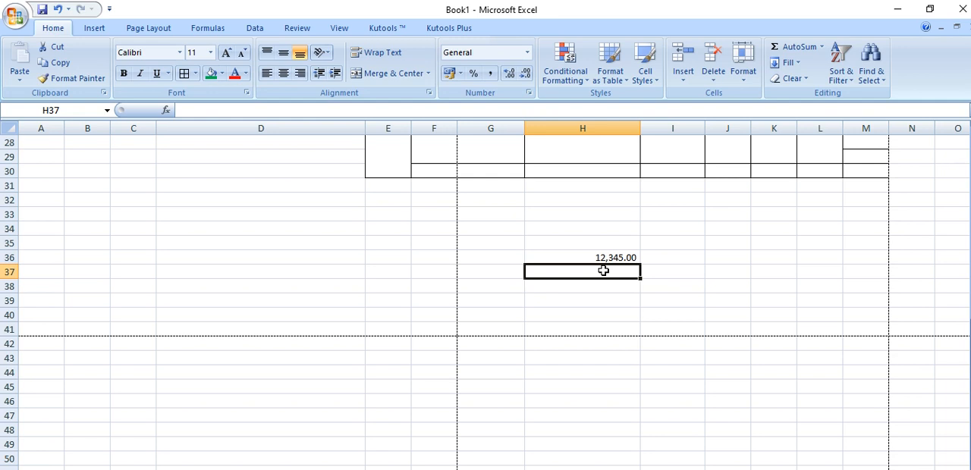
type("1052")
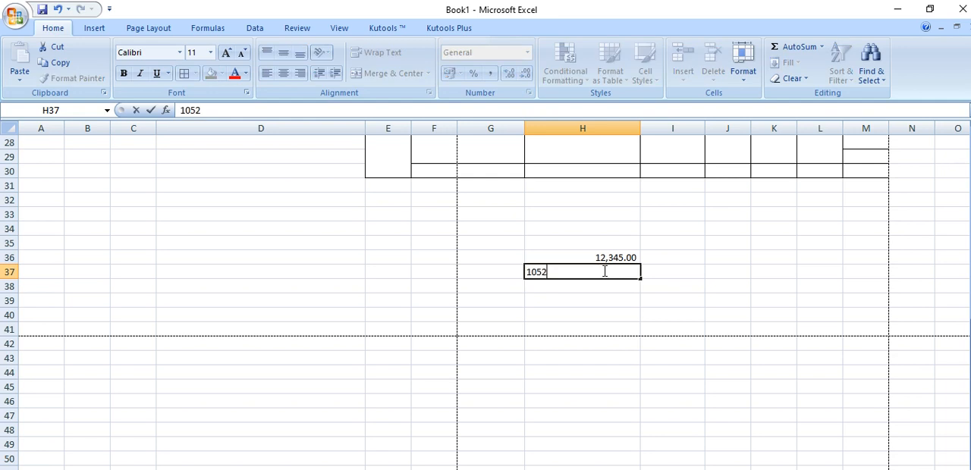
type("444")
key("Return")
left_click(612, 273)
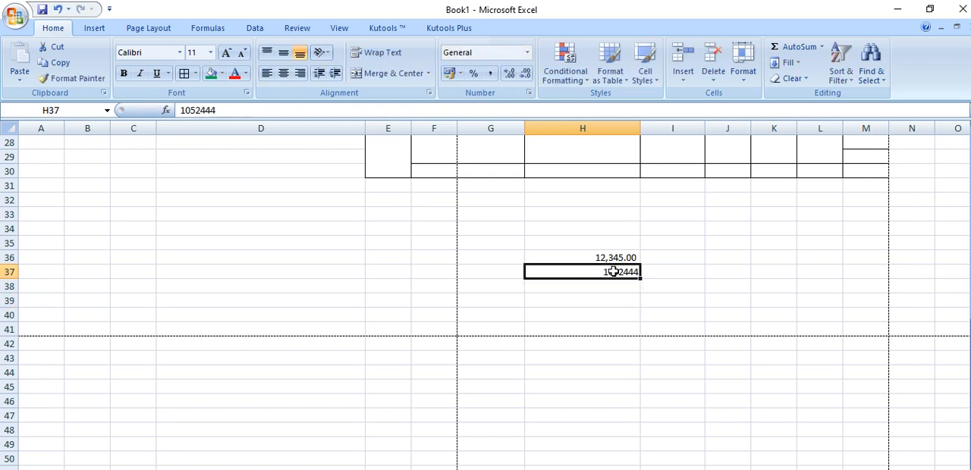
left_click(490, 73)
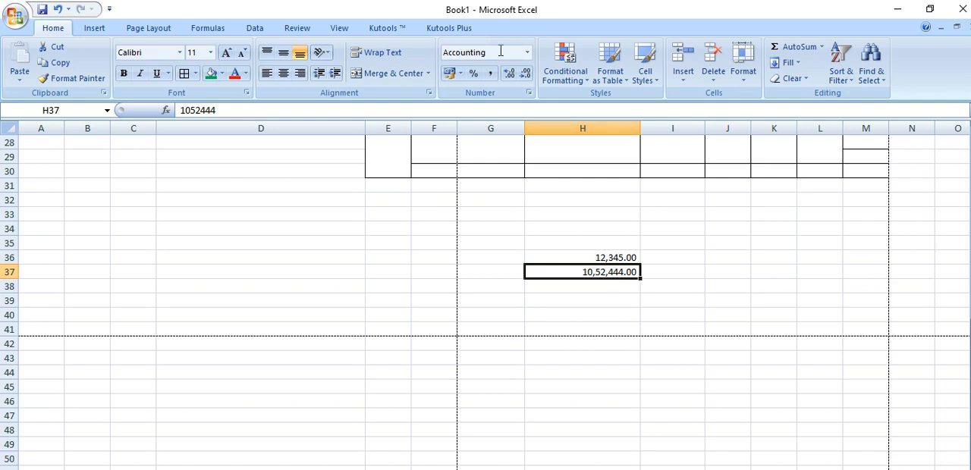
Apply the $ English (United States) accounting format to cell H37
left_click(461, 74)
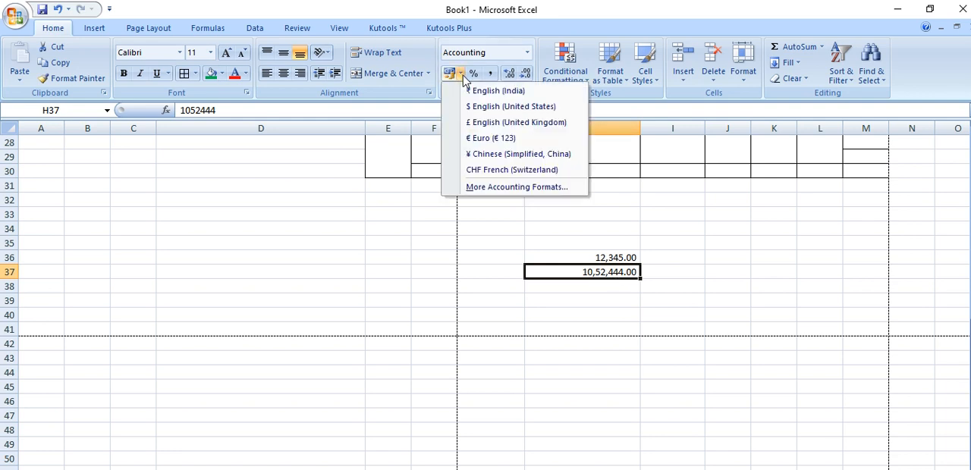
left_click(516, 107)
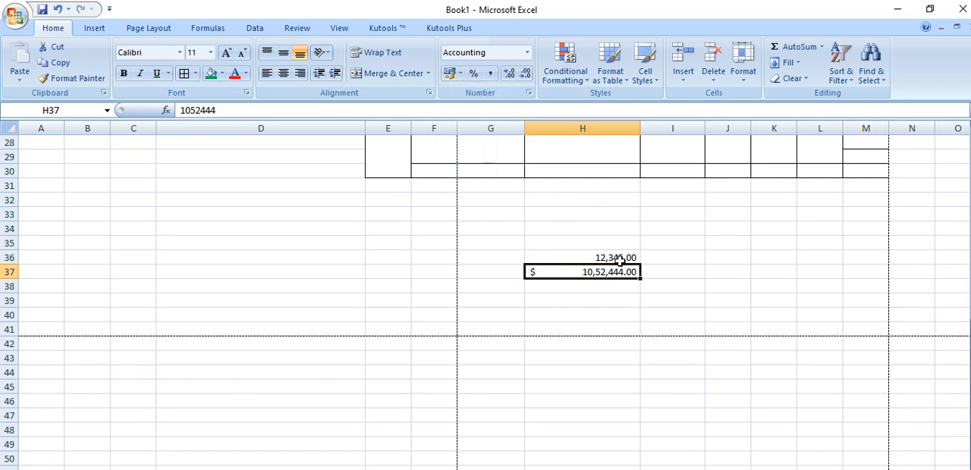
Enter 1234566 in cell H38 and apply the Comma Style to it
left_click(580, 288)
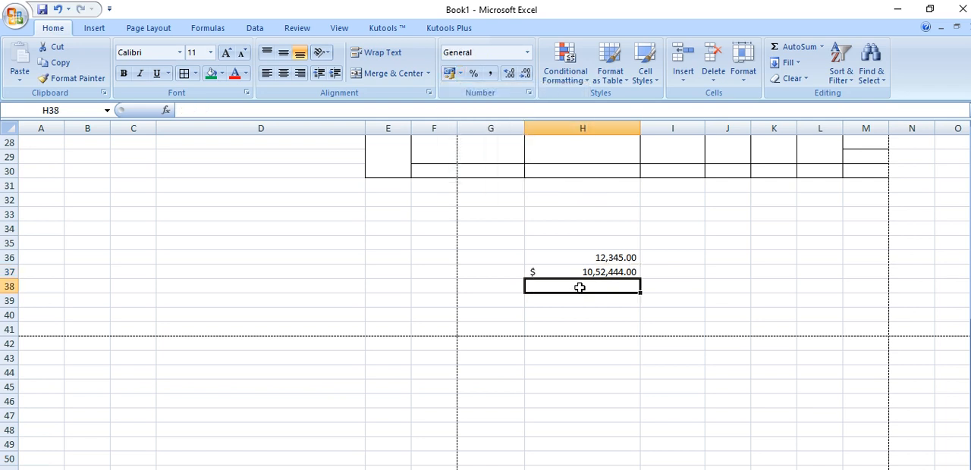
type("1234566+")
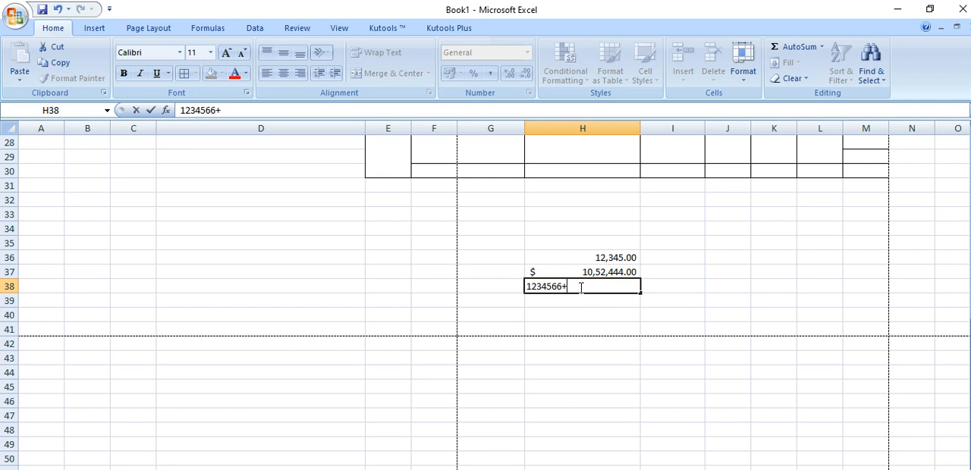
key("BackSpace")
left_click(581, 299)
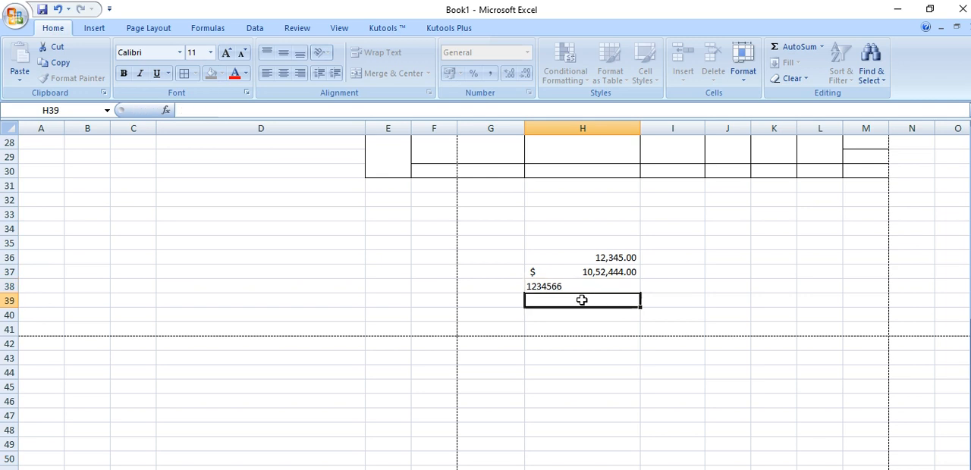
left_click(584, 286)
left_click(491, 73)
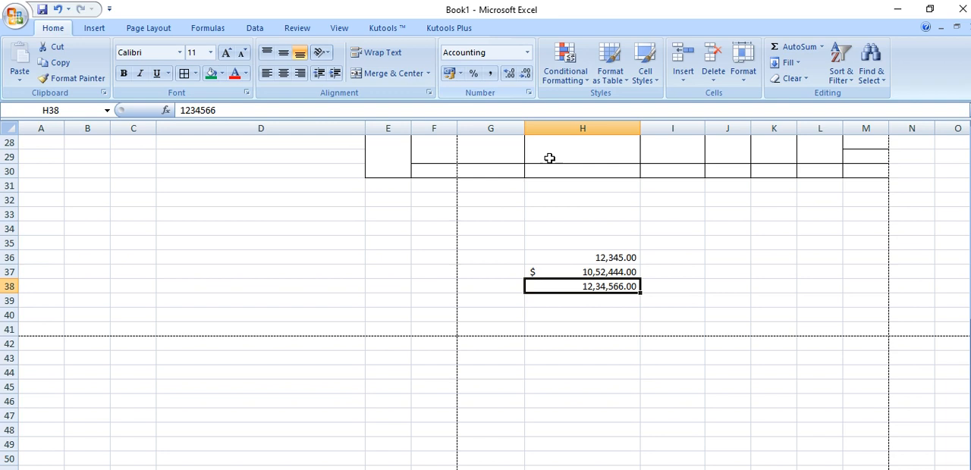
Give H38 the $ English (United States) accounting format, switch it to £ English (United Kingdom), and return it to $ English (United States)
left_click(462, 74)
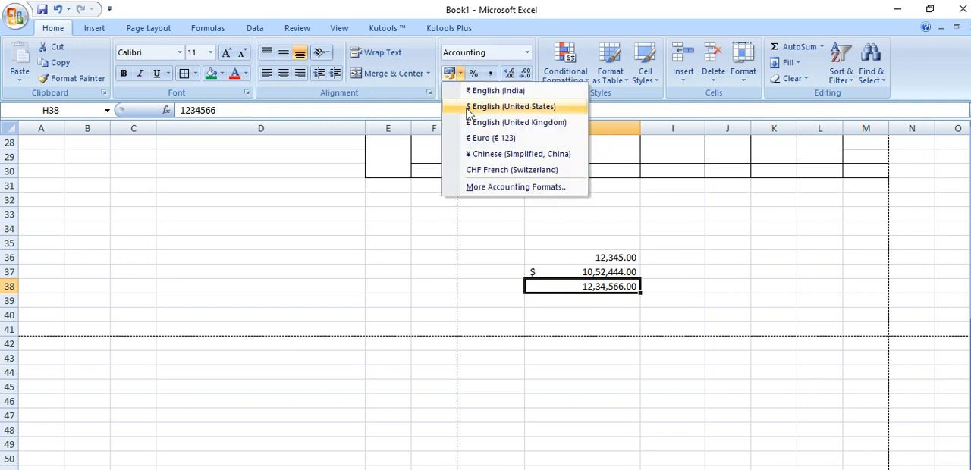
left_click(468, 101)
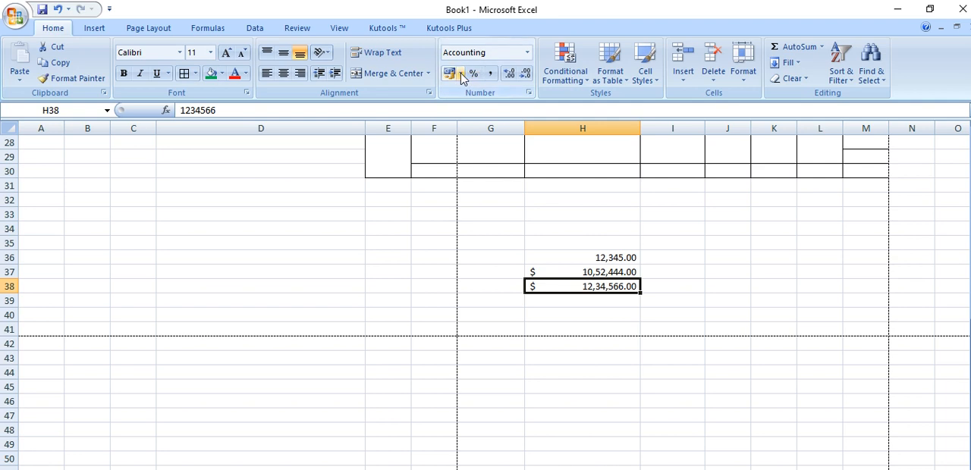
left_click(461, 75)
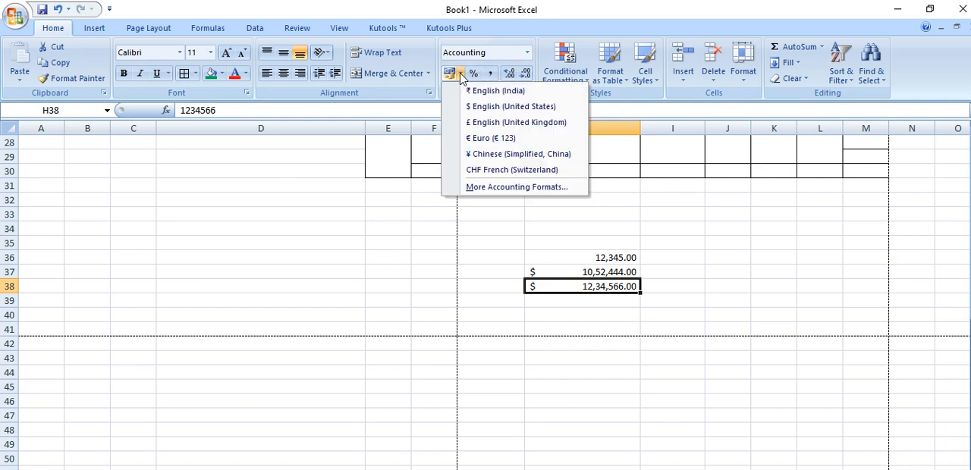
left_click(469, 120)
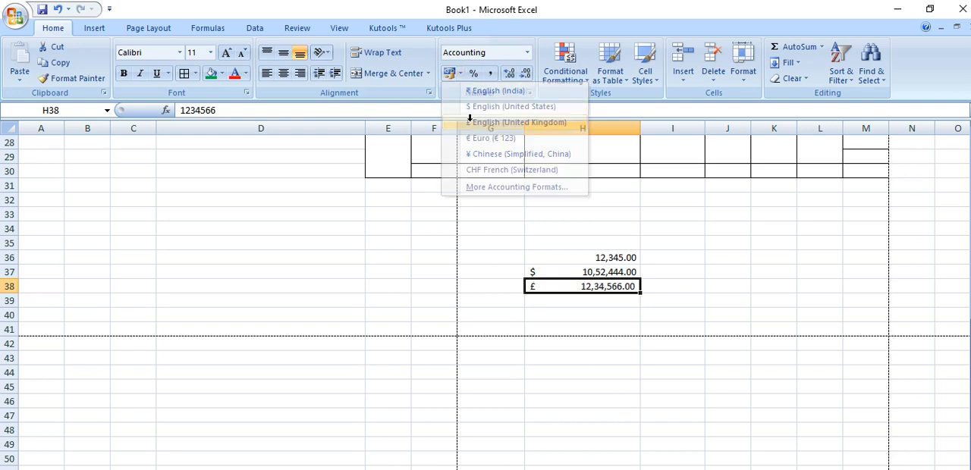
left_click(461, 74)
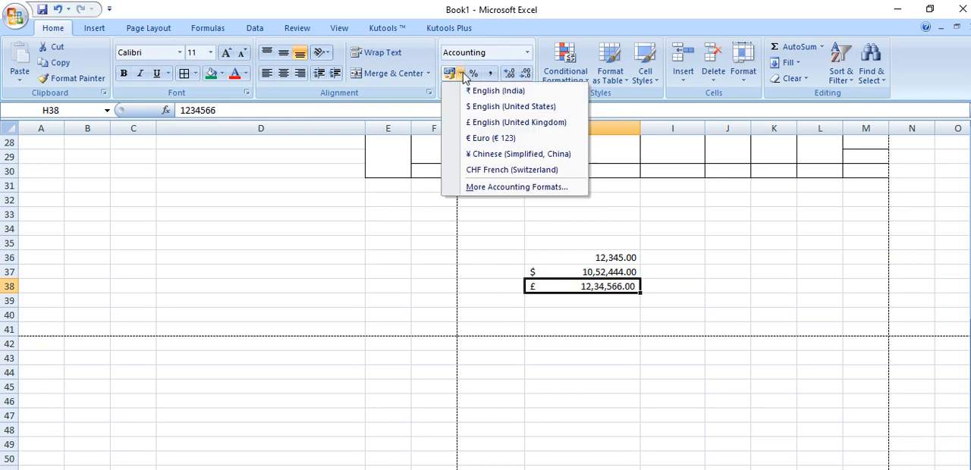
left_click(475, 122)
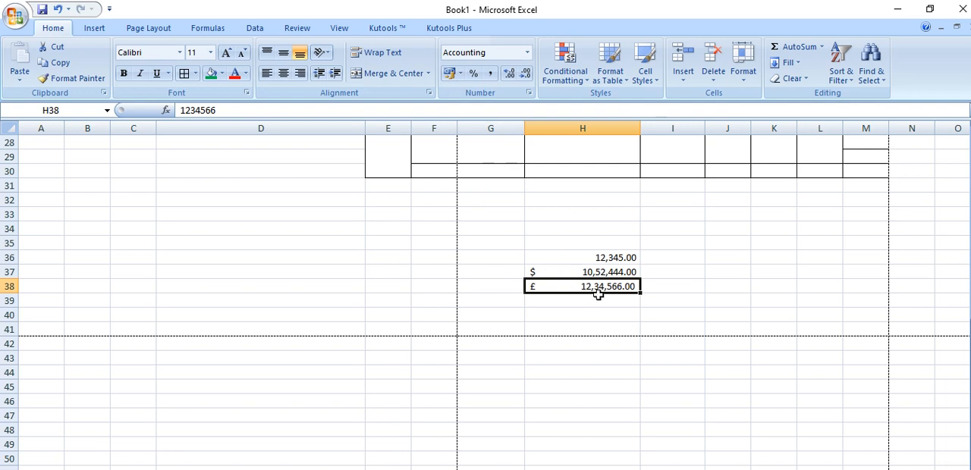
left_click(461, 73)
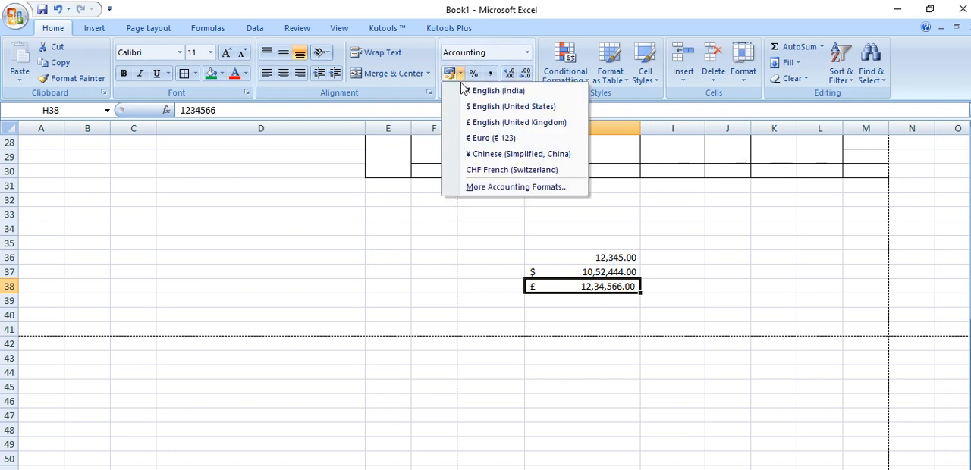
left_click(497, 106)
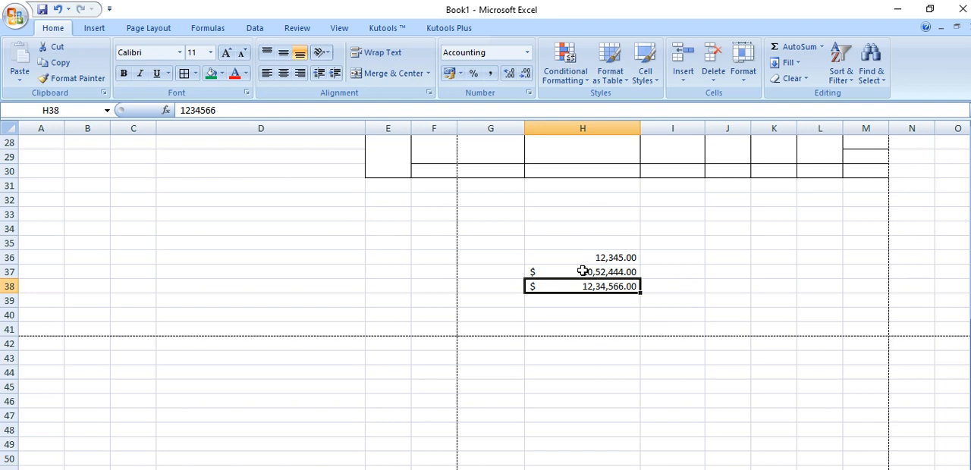
Undo the currency formatting and number entry in H38 and the dollar format in H37
key("ctrl+z")
key("ctrl+z")
key("ctrl+z")
key("ctrl+z")
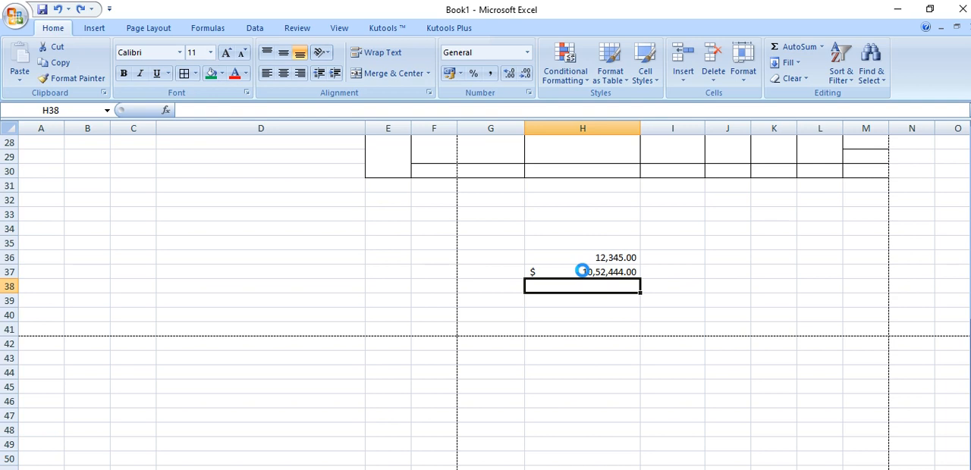
key("ctrl+z")
Select the whole worksheet and clear its contents, including the numbers in H36 and H37
left_click(559, 315)
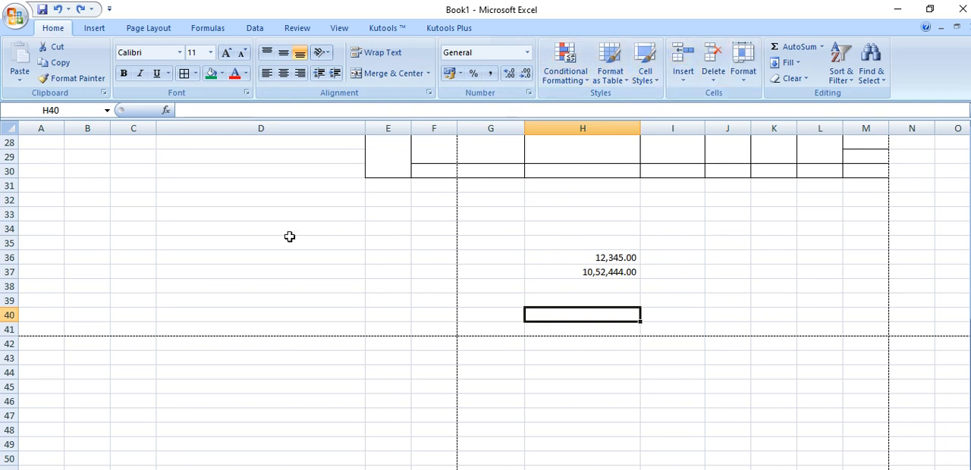
scroll(289, 237, "up", 5)
key("ctrl+a")
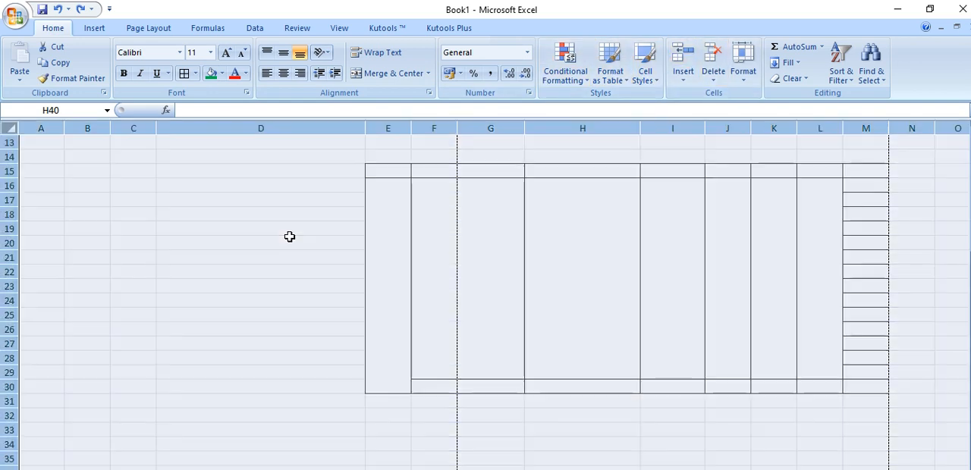
scroll(289, 236, "down", 5)
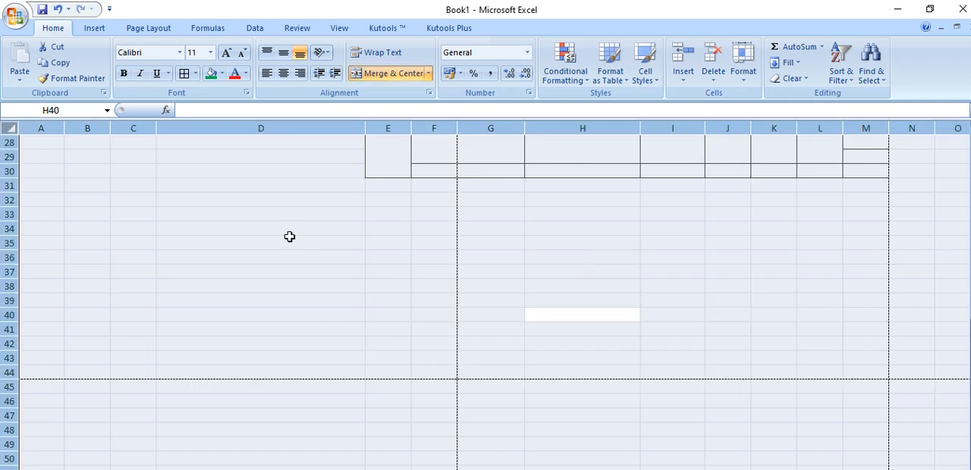
scroll(303, 319, "down", 11)
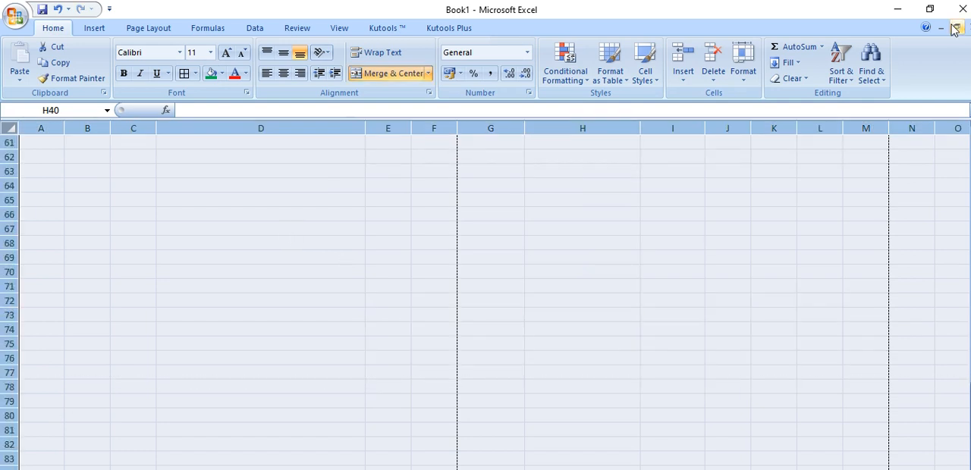
Restore the window to reach the sheet tabs, switch through the jAN sheet to the empty Sheet15, and maximize the window again
left_click(930, 9)
left_click(106, 372)
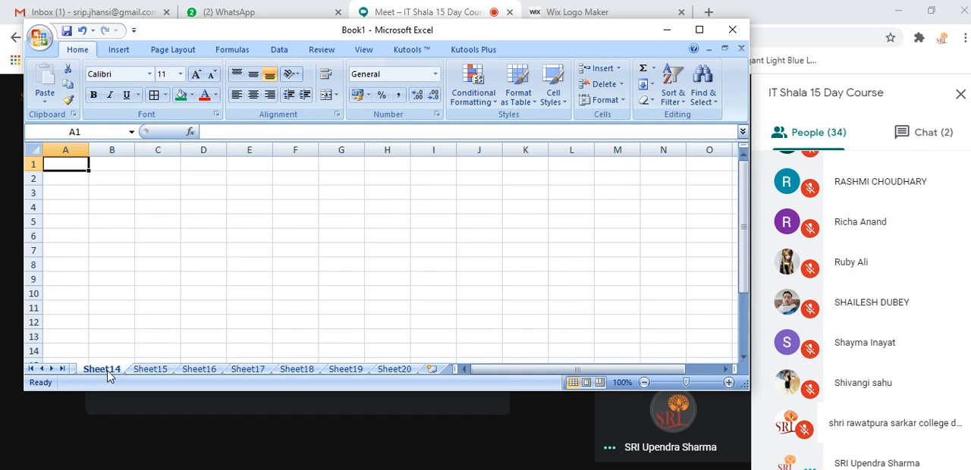
left_click(31, 369)
left_click(84, 370)
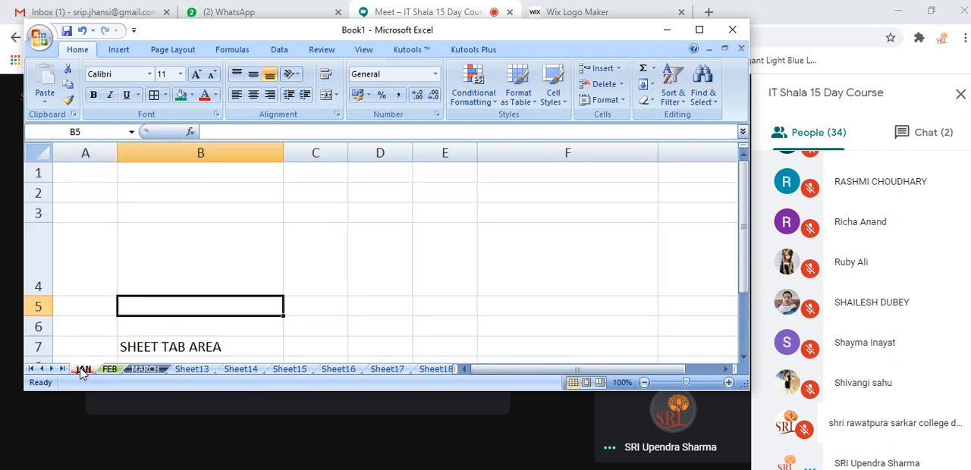
left_click(281, 371)
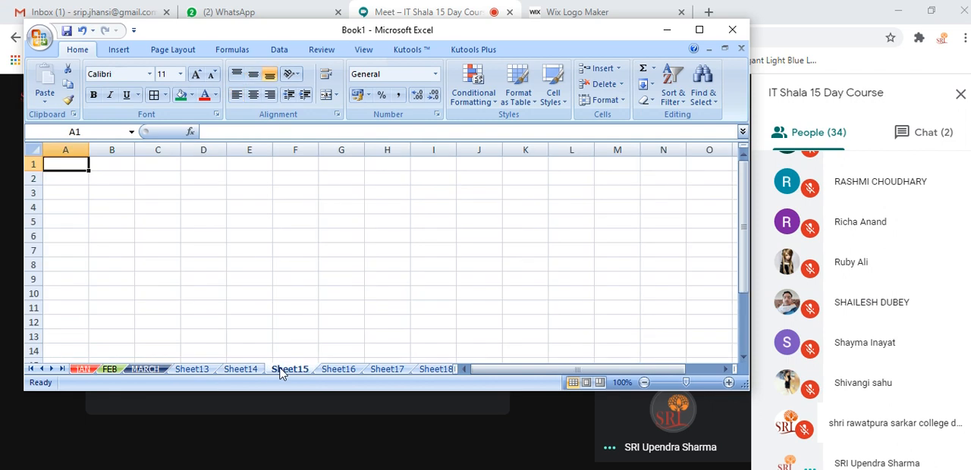
left_click(700, 30)
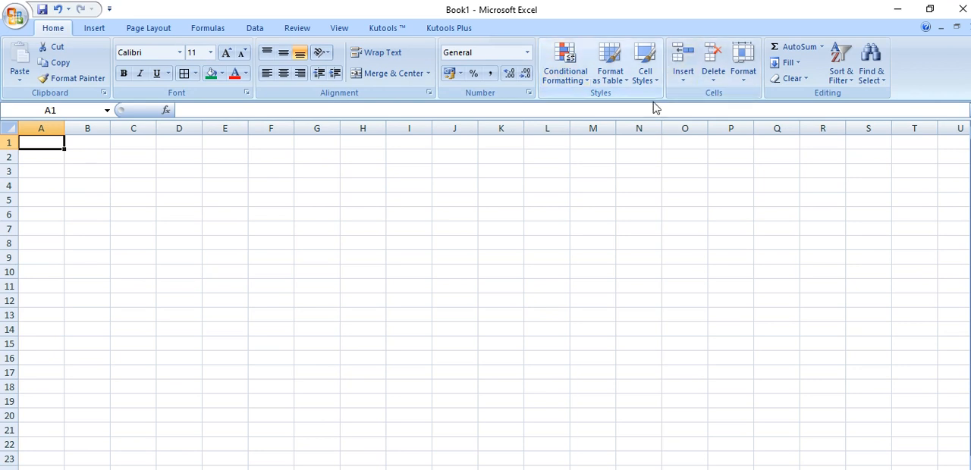
Look over the Format as Table and Cell Styles galleries and close them without applying a style
left_click(610, 76)
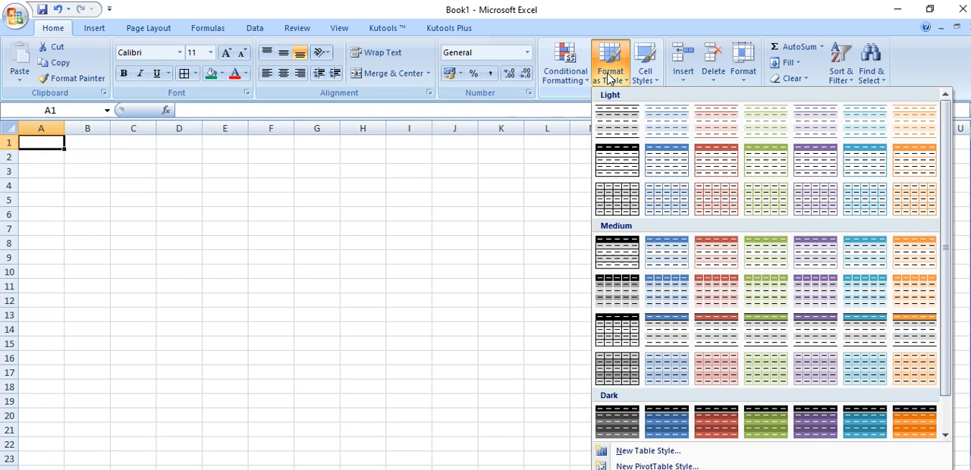
left_click(649, 75)
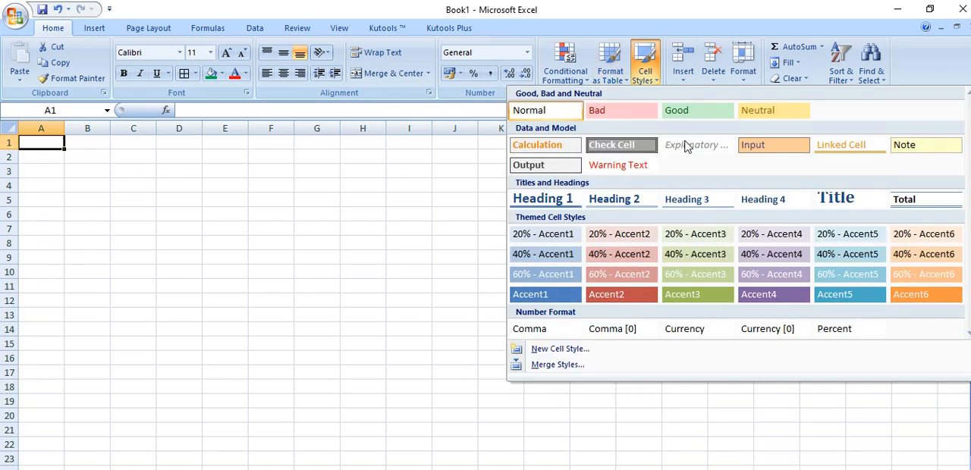
left_click(353, 234)
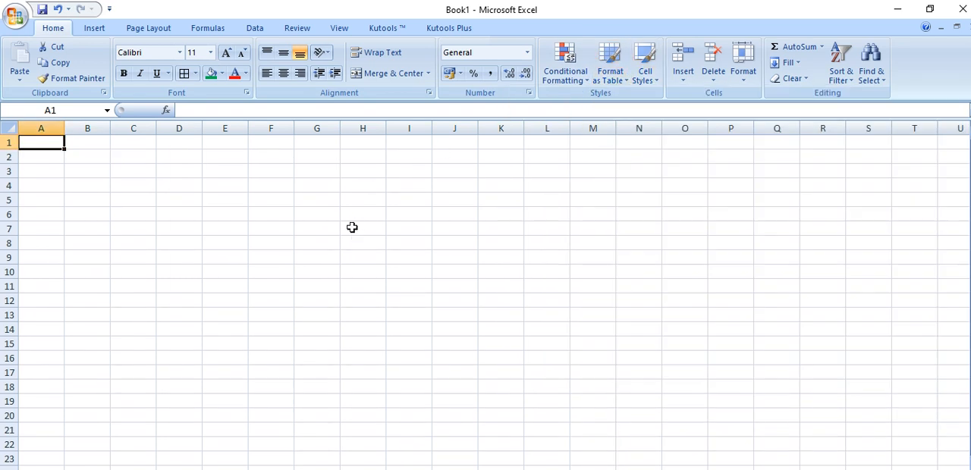
Demonstrate selecting single cells, the entire sheet, columns A, B and C one by one, and rows 2 and 3
left_click(150, 178)
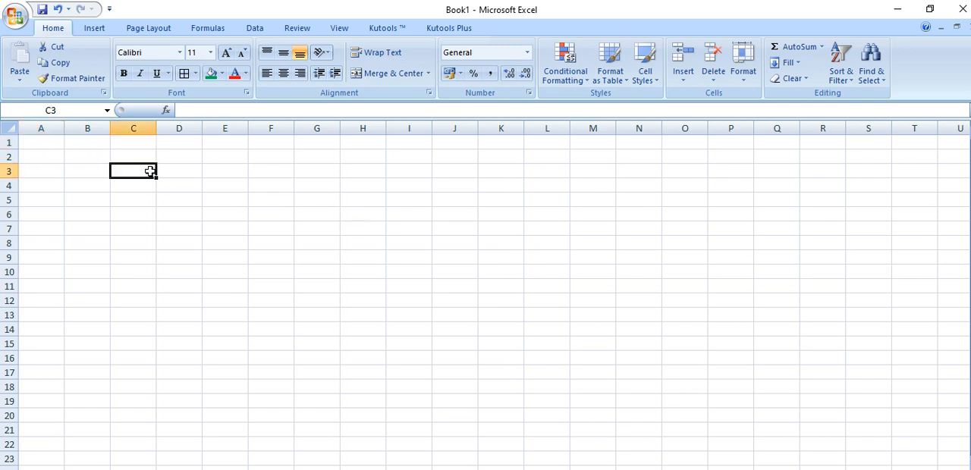
left_click(11, 130)
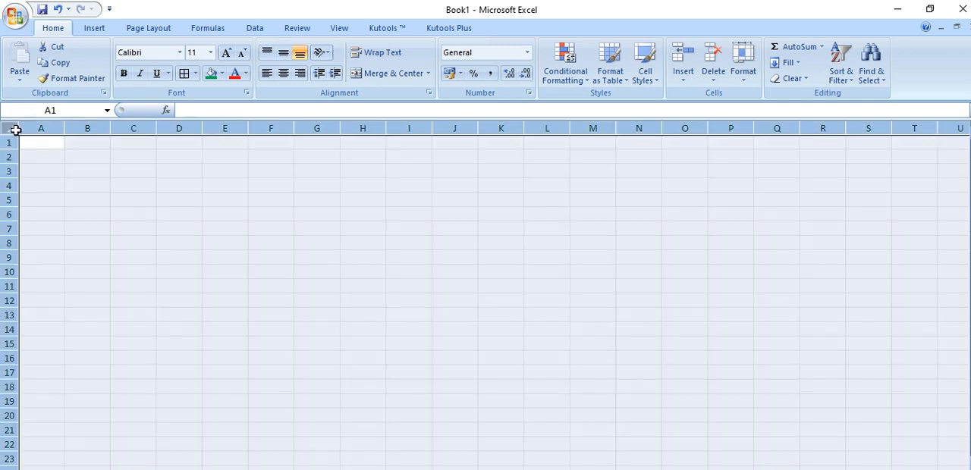
left_click(160, 189)
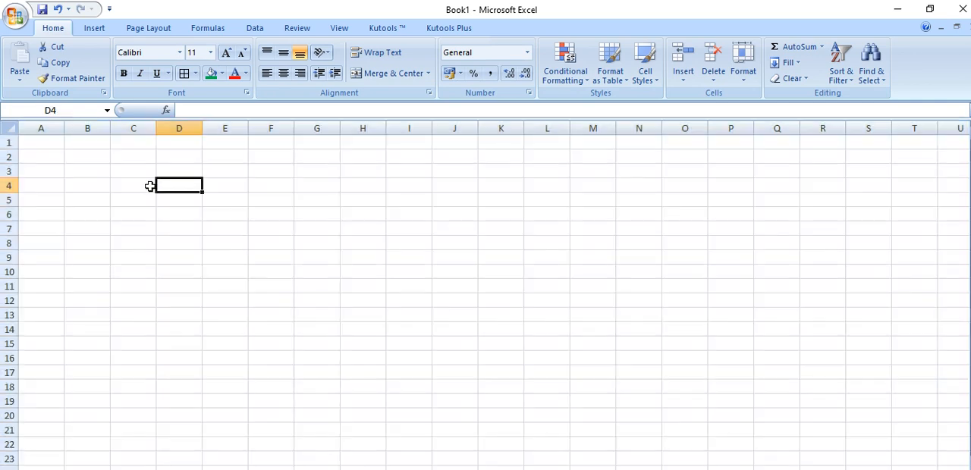
left_click(59, 127)
left_click(87, 127)
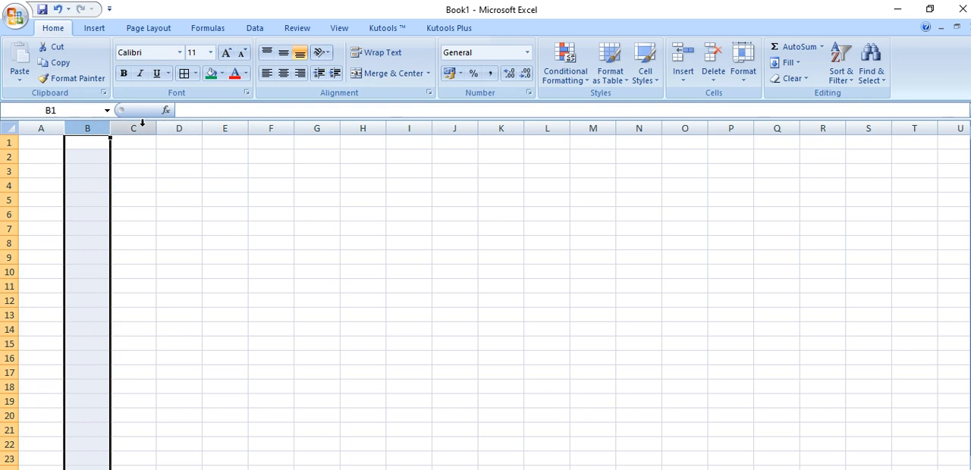
left_click(134, 128)
left_click(9, 156)
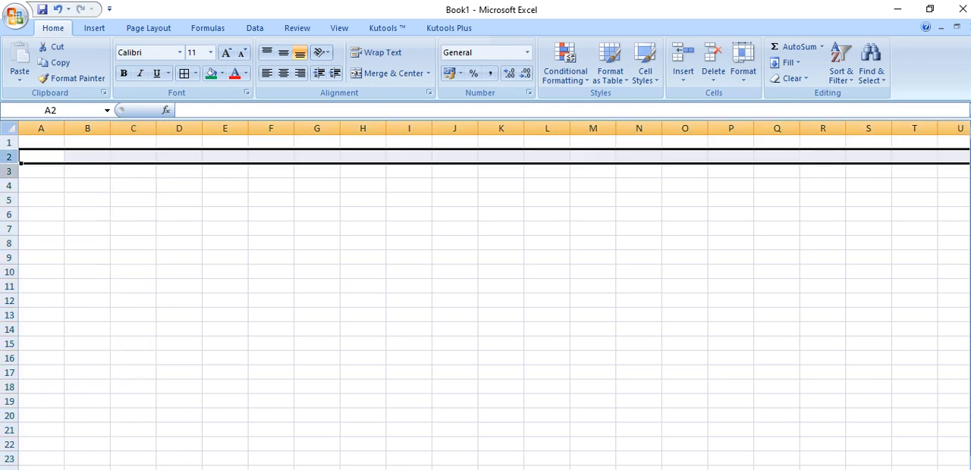
left_click(11, 172)
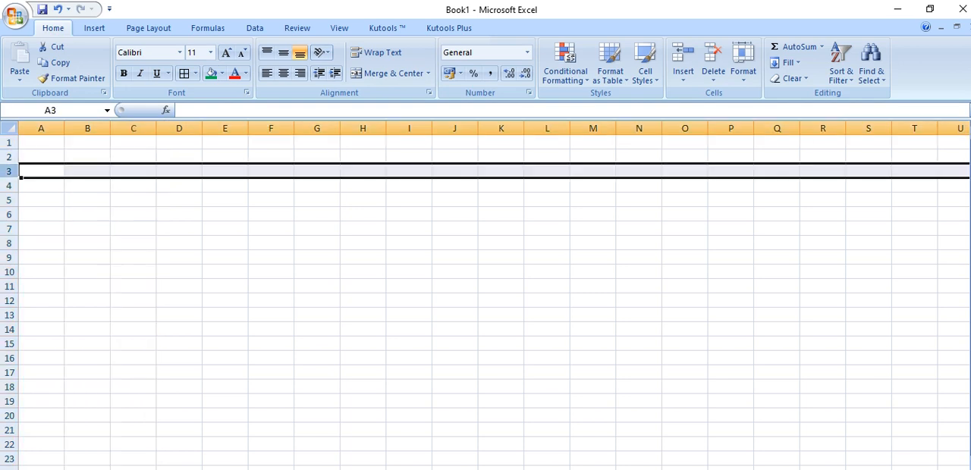
Try to format the entire worksheet as a table with a medium table style
left_click(16, 130)
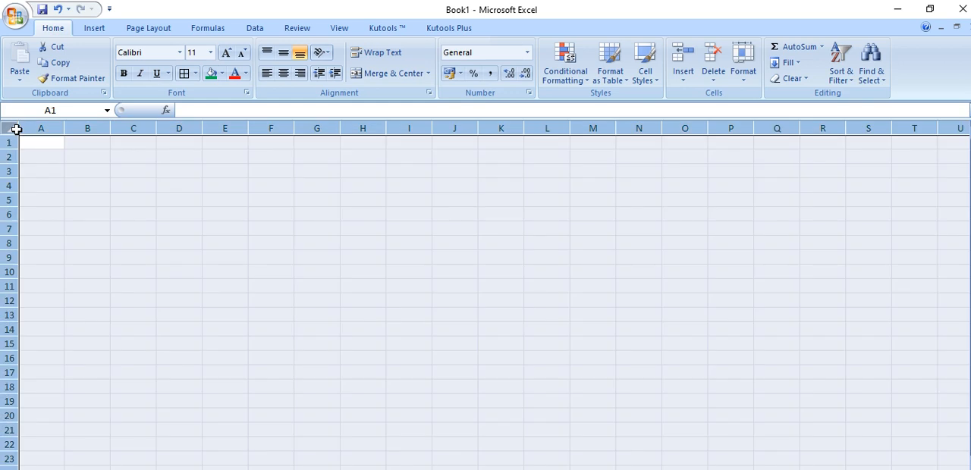
left_click(646, 75)
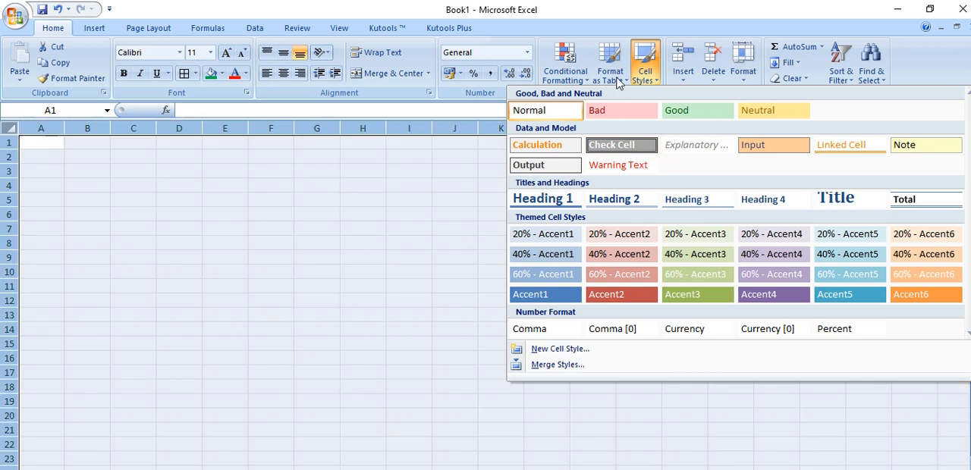
left_click(619, 78)
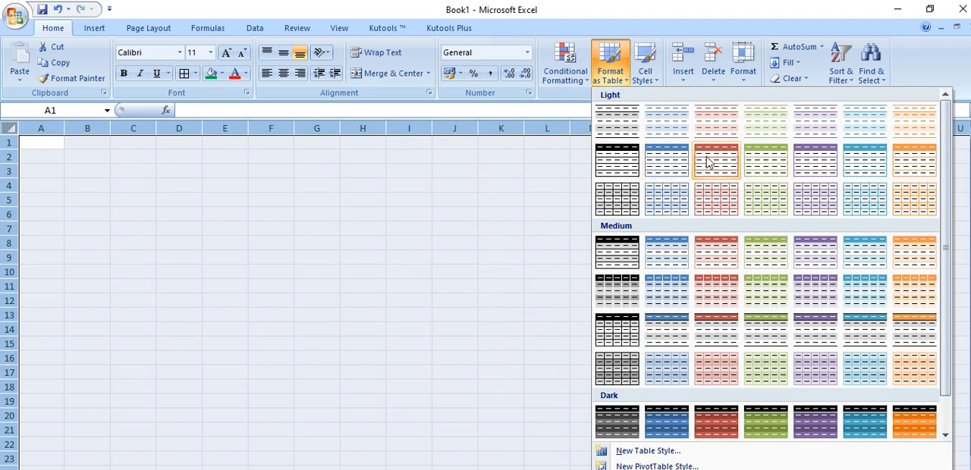
left_click(785, 285)
left_click(488, 287)
left_click(512, 286)
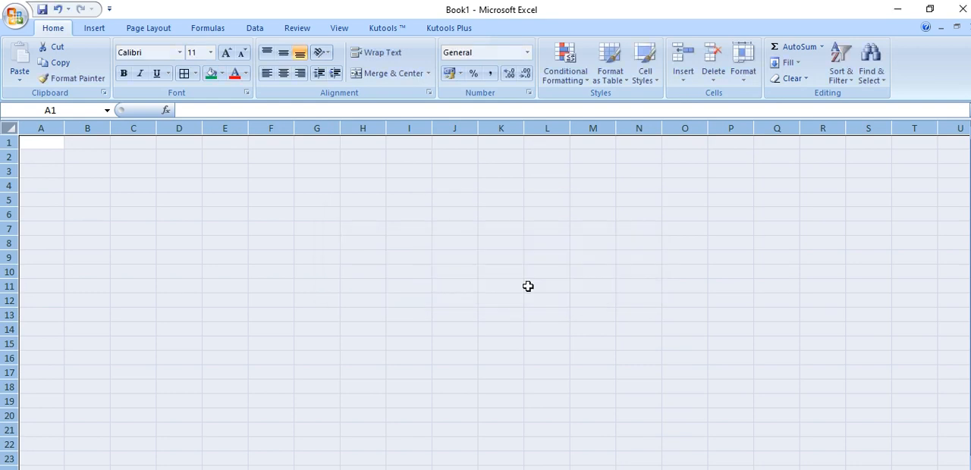
Format the range E5:N18 as a table with a purple medium style, without marking existing headers
left_click(400, 245)
left_click_drag(225, 200, 624, 381)
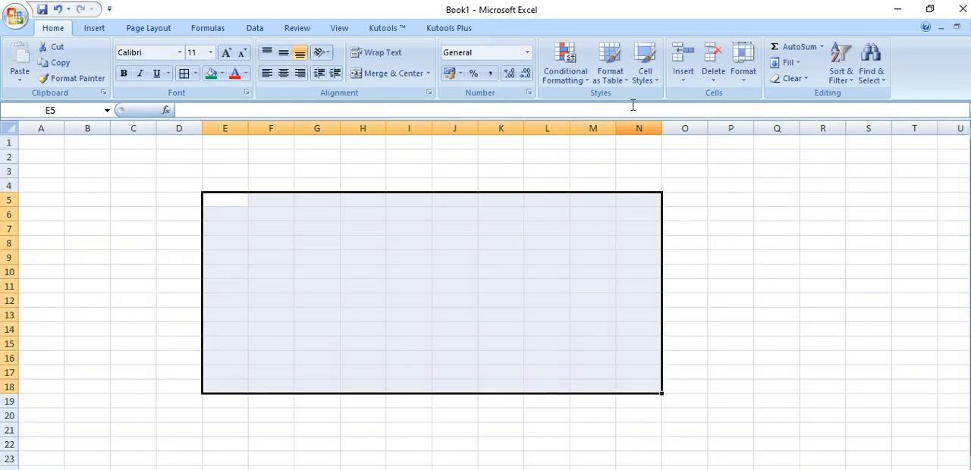
left_click(612, 70)
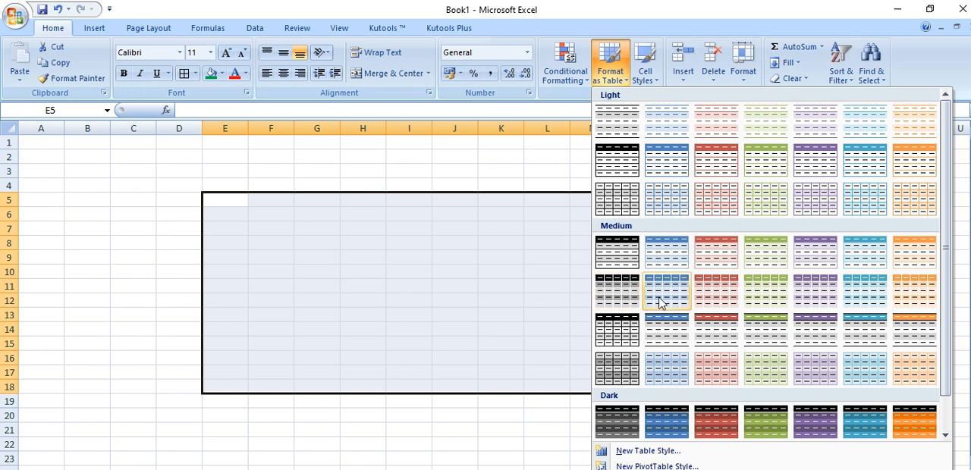
left_click(807, 299)
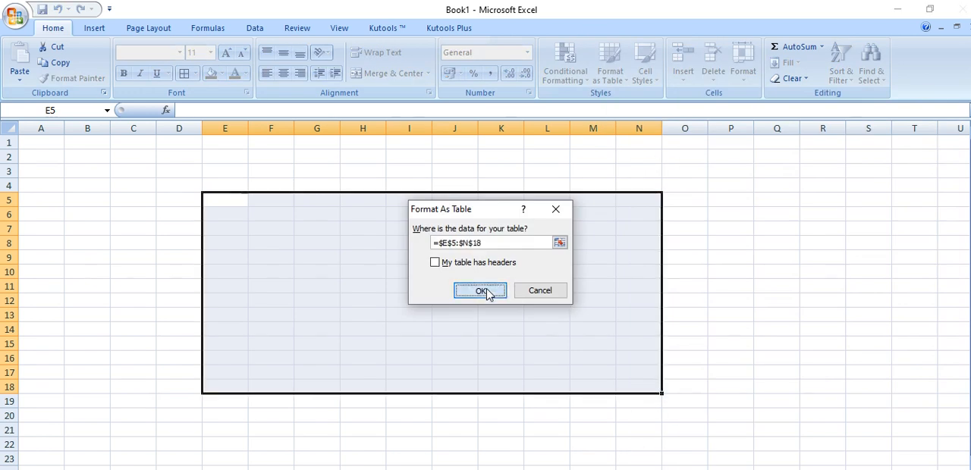
left_click(490, 294)
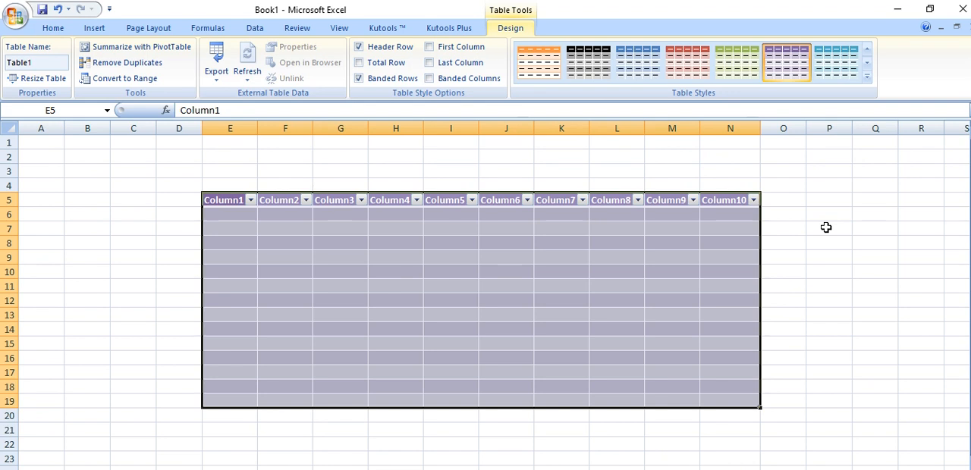
Undo the table formatting and return to an empty worksheet
key("ctrl+z")
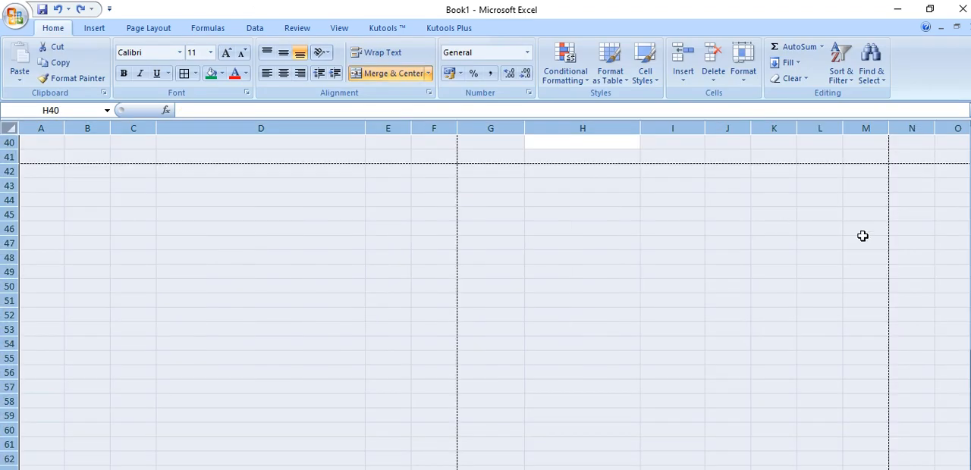
scroll(742, 372, "up", 13)
scroll(741, 373, "down", 3)
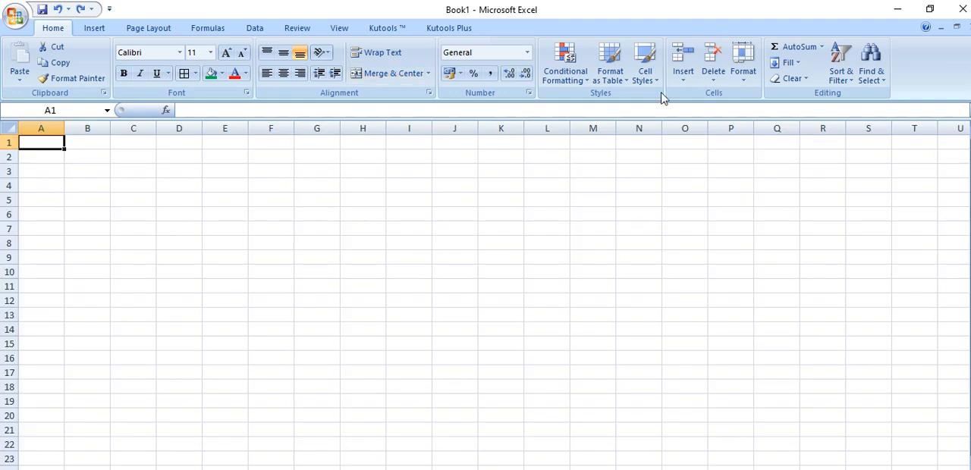
Enter the numbers 1 to 5 down column D in cells D3 to D7
left_click(175, 166)
type("1")
key("Return")
type("2")
key("Return")
type("3")
key("Return")
type("4")
key("Return")
type("54")
left_click(238, 262)
left_click(188, 228)
type("5")
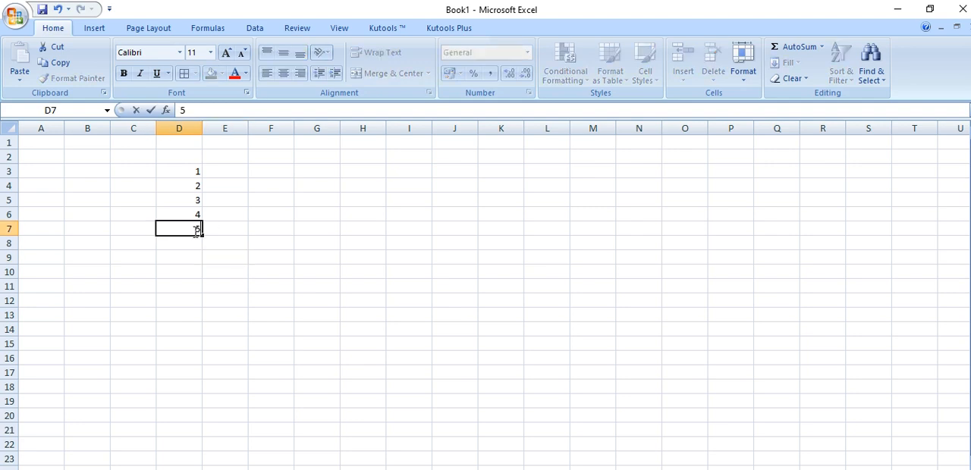
left_click(211, 274)
Enter the letters A to F across row 3 in cells E3 to J3
left_click(219, 172)
type("A")
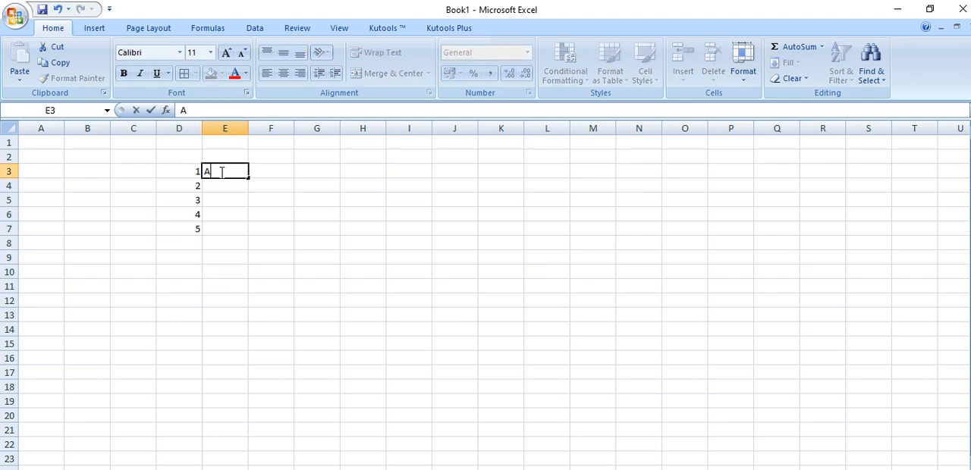
key("Tab")
type("B")
key("Tab")
type("C")
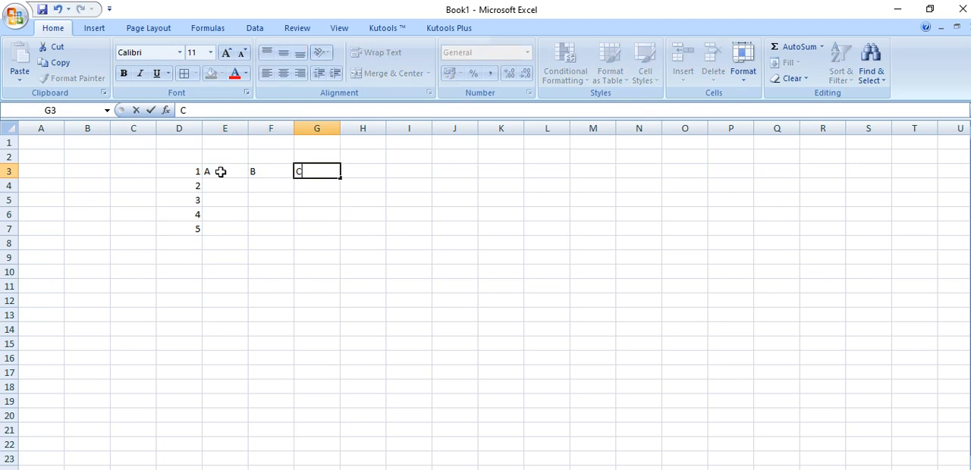
key("Tab")
type("D")
key("Tab")
type("E")
key("Tab")
type("F")
left_click(267, 256)
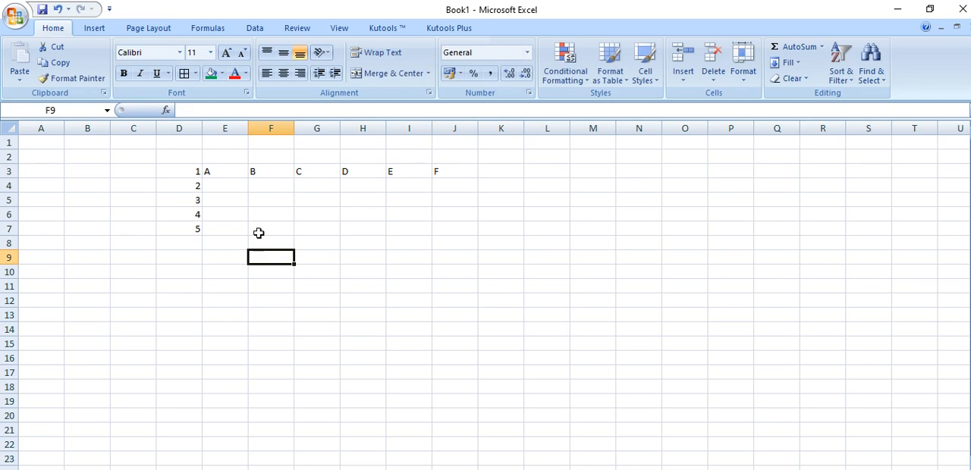
Fill E4, F4 and G4 with the sample entries 24GJ, fghf and hgfh
left_click(229, 186)
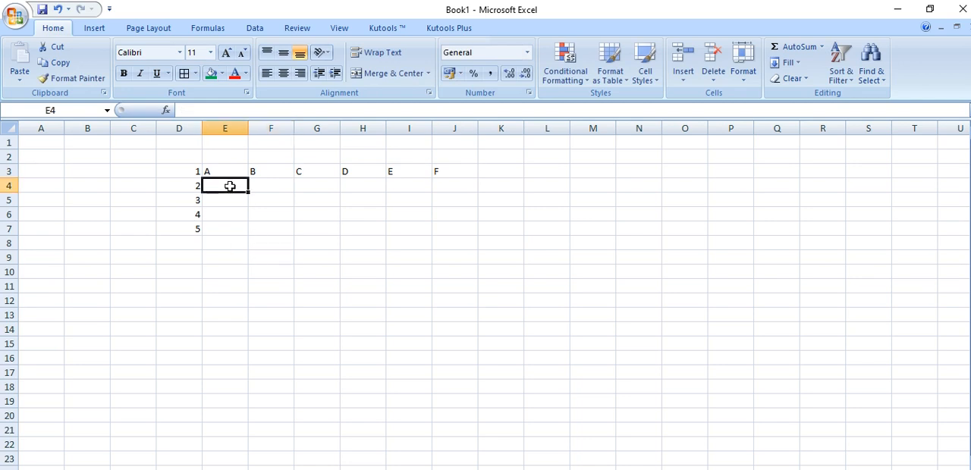
left_click(315, 272)
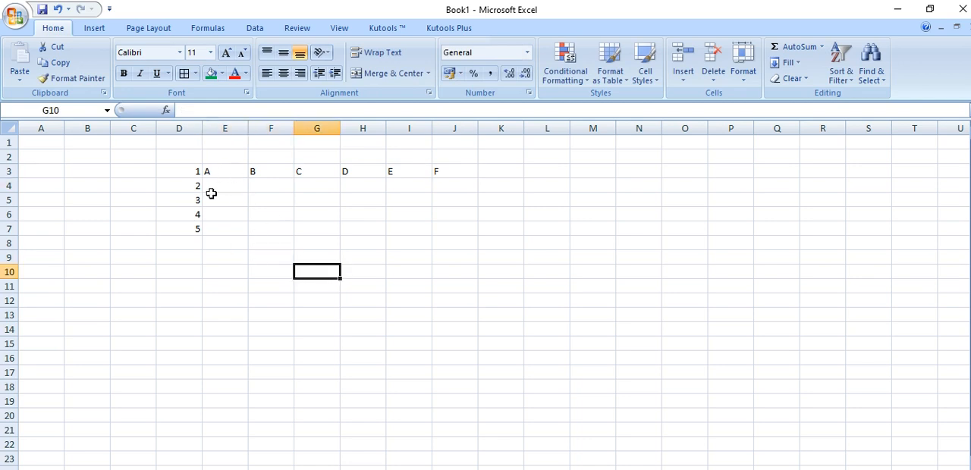
left_click(220, 188)
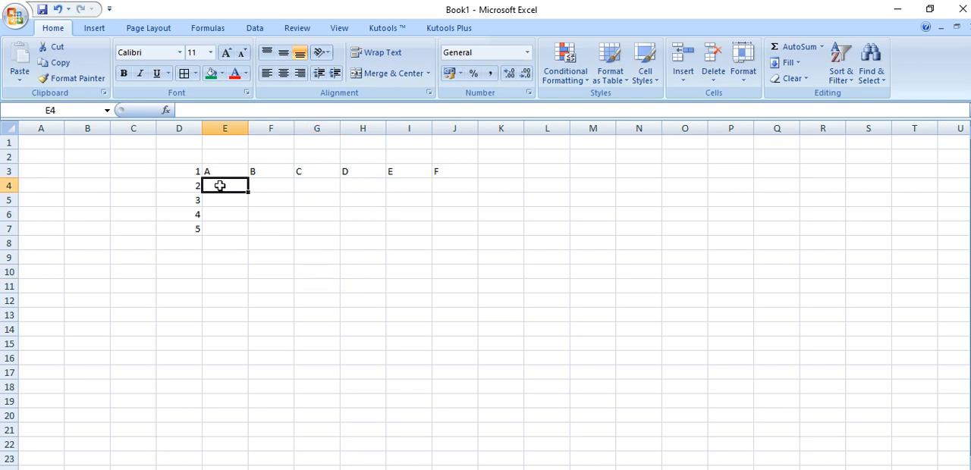
type("24")
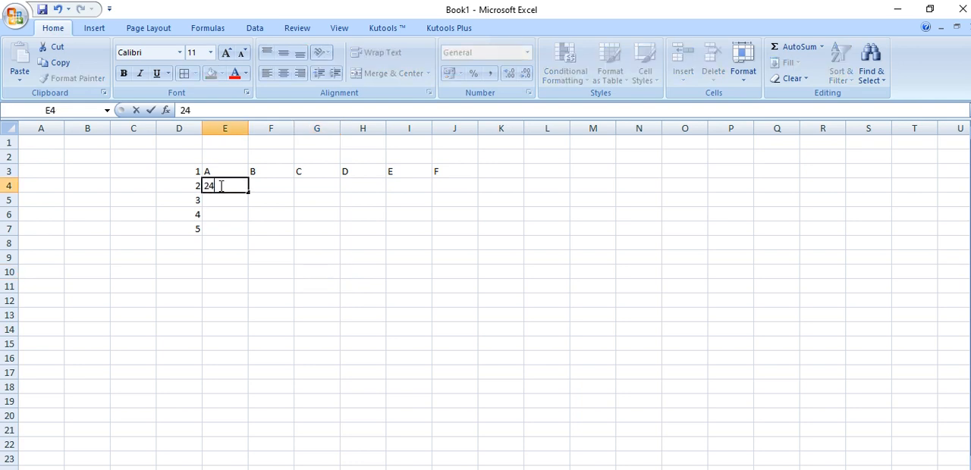
key("Tab")
type("fghf")
key("Tab")
type("hgfh")
key("Tab")
key("Return")
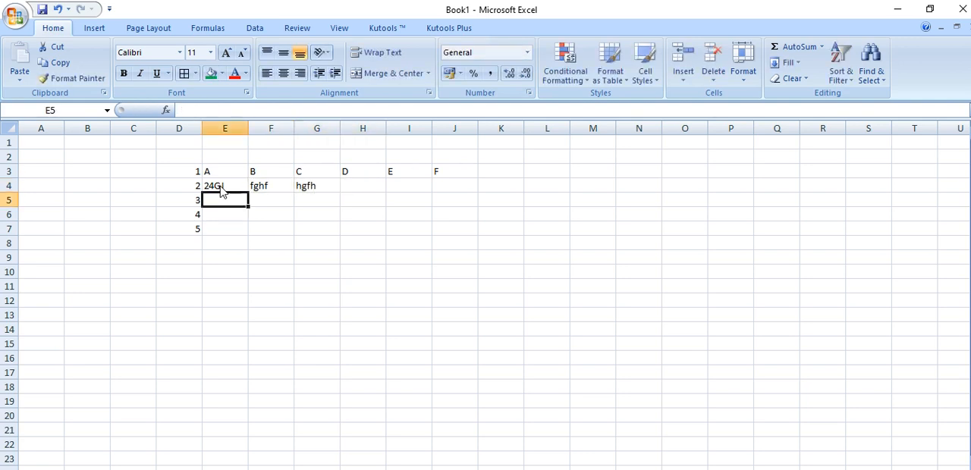
Fill F5, G5 and H5 with the sample text ghfh, hgfh and ghfch
key("Tab")
type("ghfh")
key("Tab")
type("hgfh")
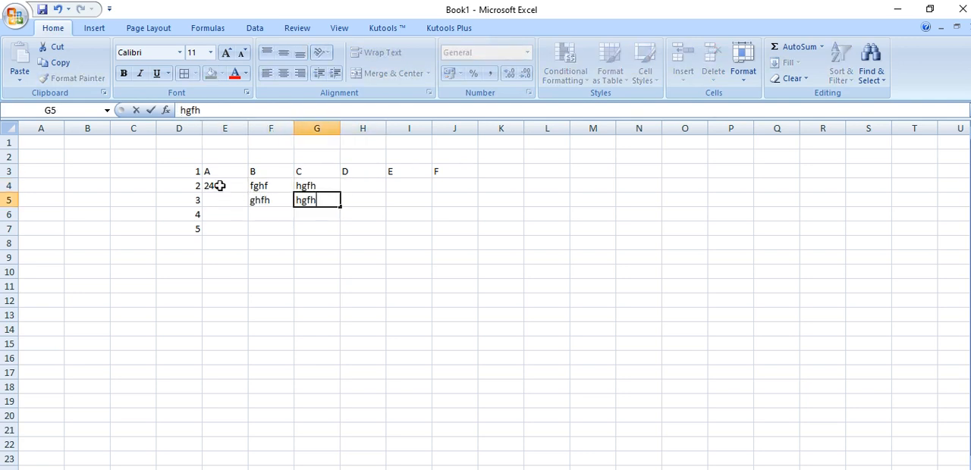
key("Tab")
type("ghfch")
key("Return")
Fill E6 to H6 with the sample text hjgfv, hjkj, `hjgvjh and gfh
type("hjgfv")
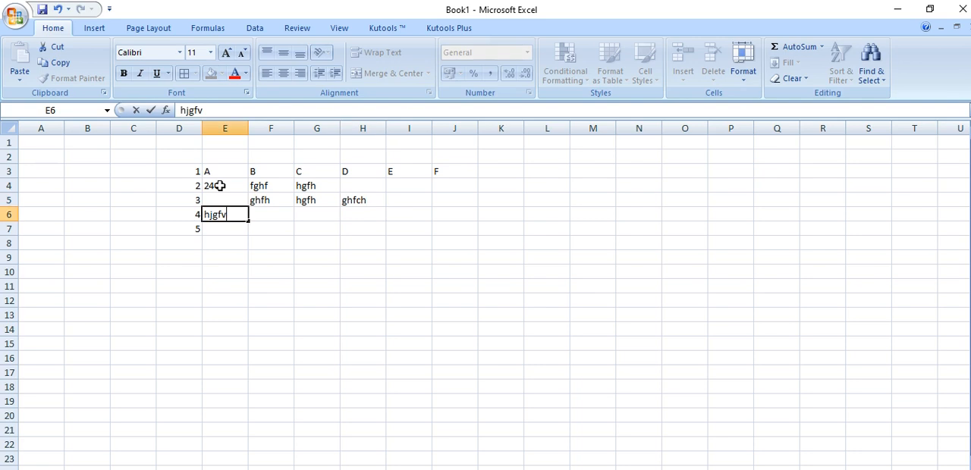
key("Tab")
type("hjkj")
key("Tab")
type("`hjgvjh")
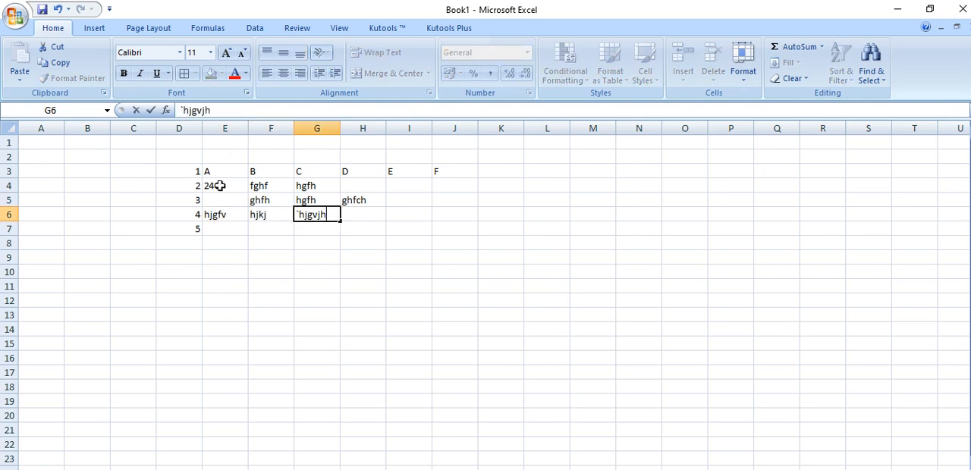
key("Tab")
type("gfh")
left_click(372, 340)
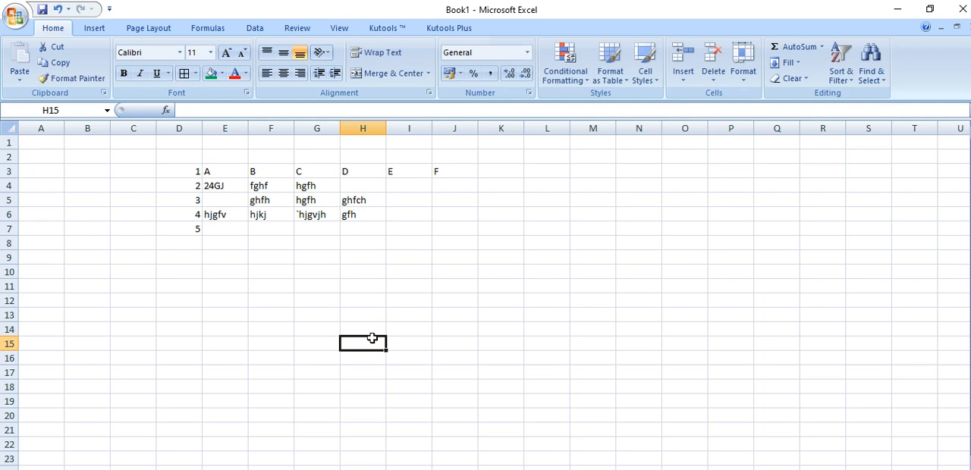
Replace the contents of F5 with 44 and of G6 with 55
left_click(266, 201)
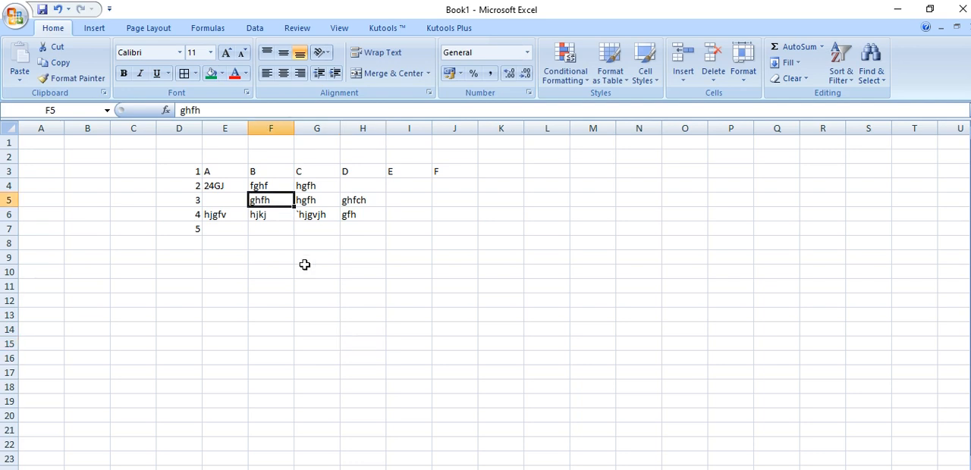
type("44")
key("Tab")
key("Tab")
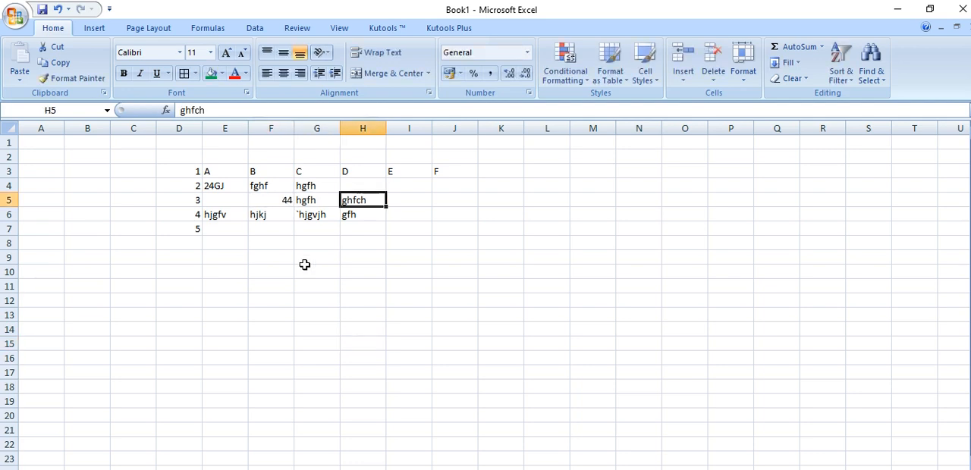
key("Down")
key("Left")
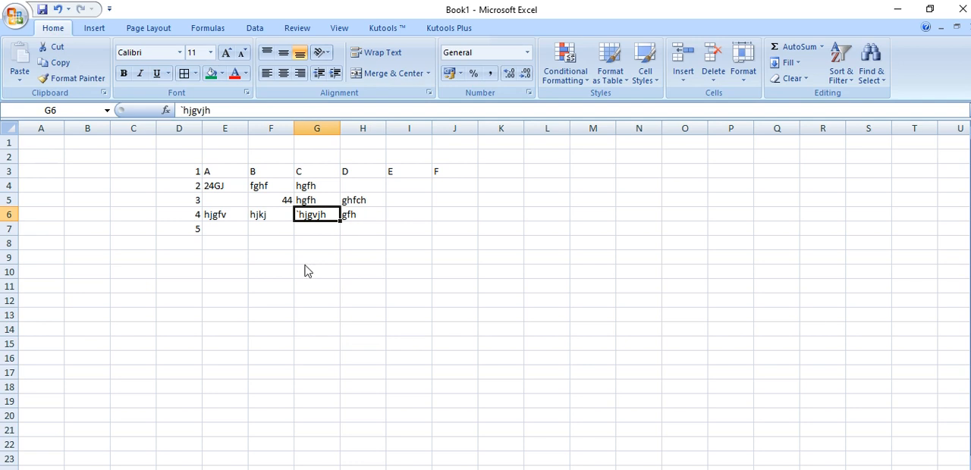
type("55")
left_click(377, 341)
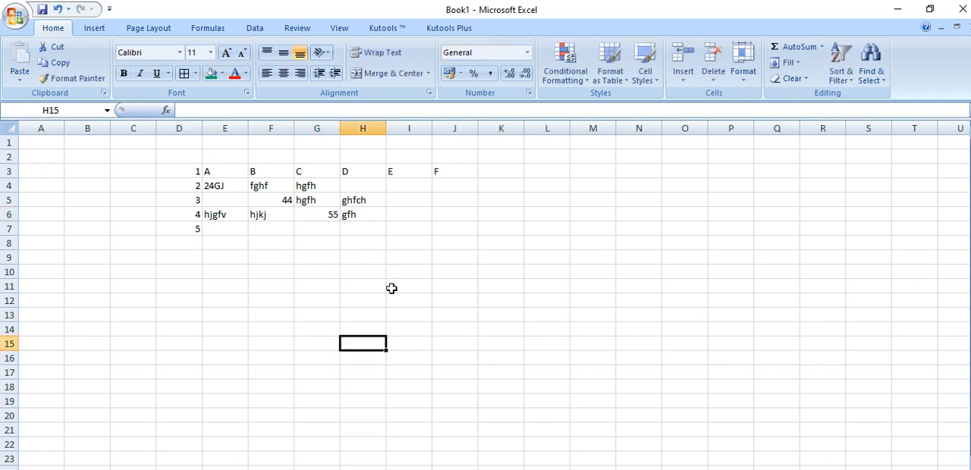
Look over the insert commands for cells, rows, columns and sheets and the commands available for cell E4
left_click(686, 83)
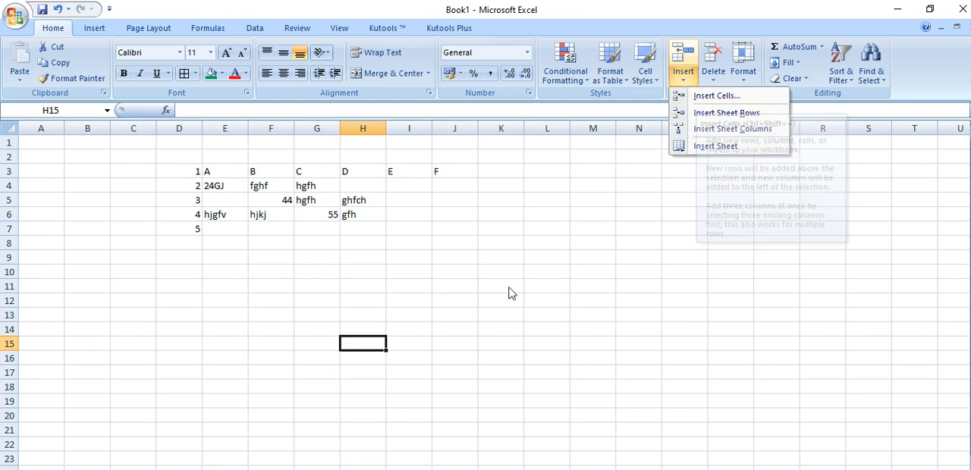
left_click(223, 188)
left_click(223, 190)
right_click(225, 194)
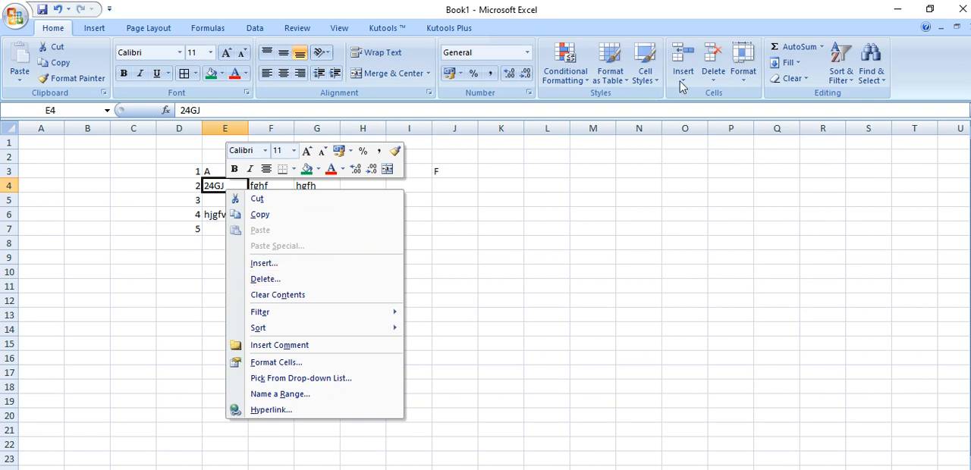
left_click(195, 273)
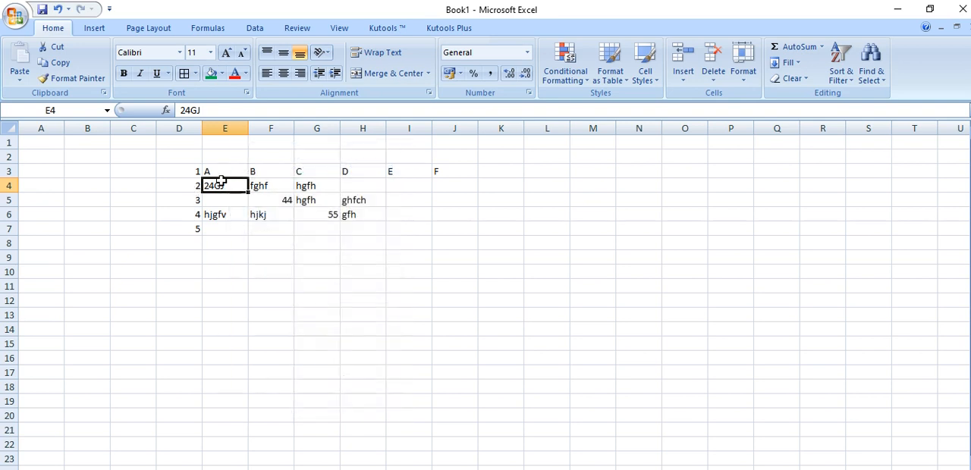
right_click(220, 186)
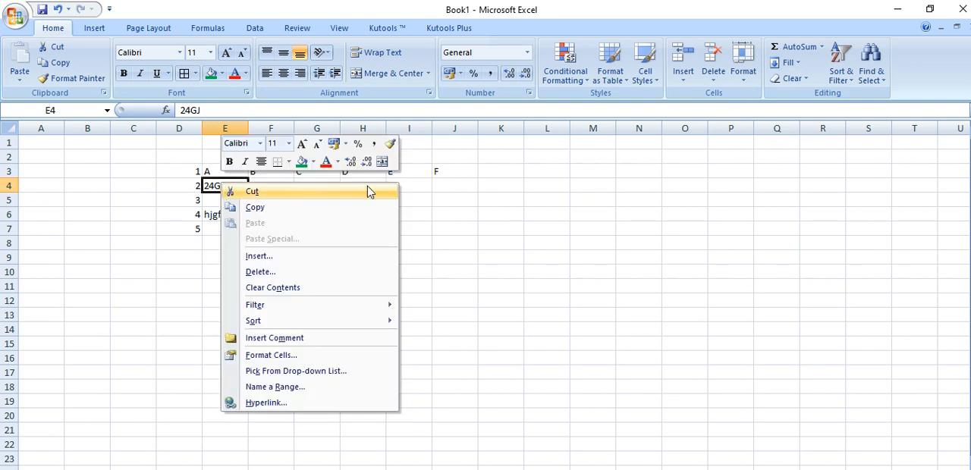
key("Escape")
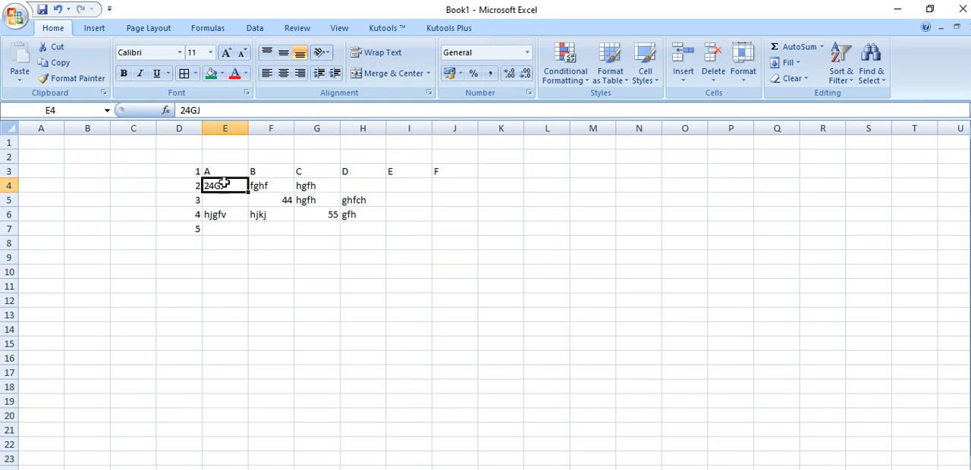
Try out the insert options for E4, insert a cell there with the cells shifted down, and undo the insertion
right_click(220, 185)
left_click(267, 256)
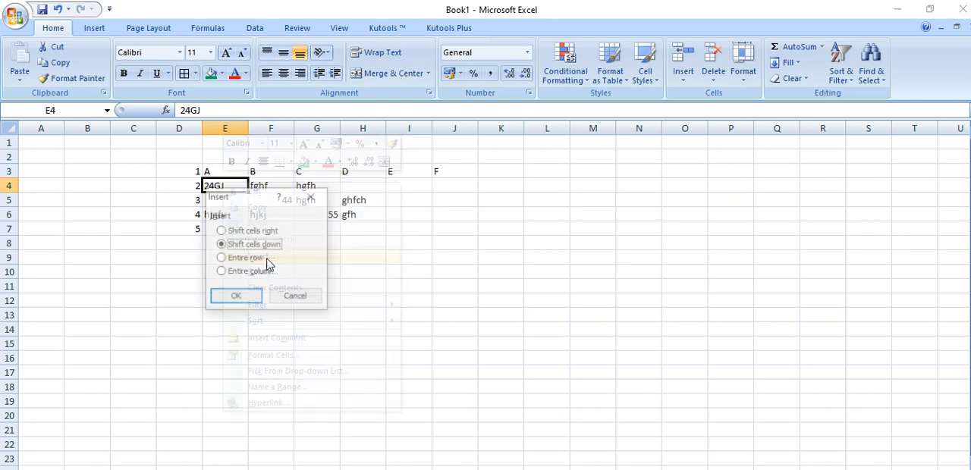
left_click_drag(252, 201, 437, 188)
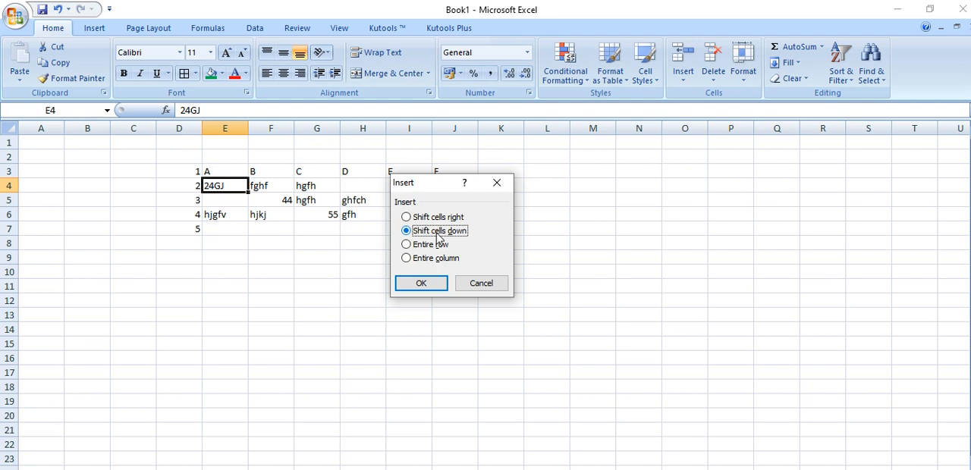
left_click(437, 219)
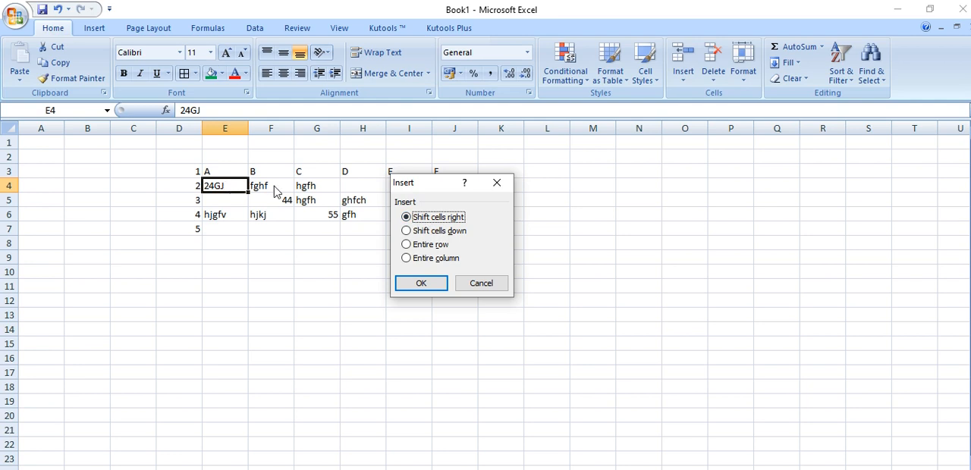
left_click(459, 232)
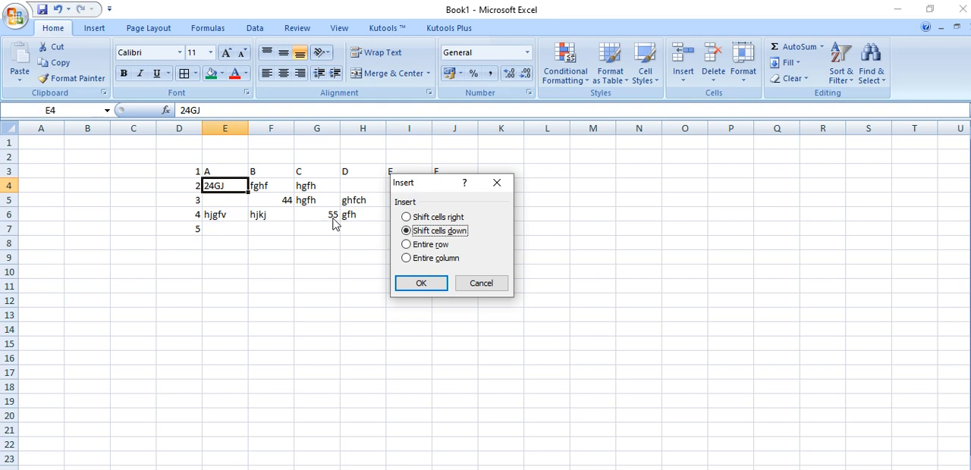
left_click(408, 245)
left_click(407, 259)
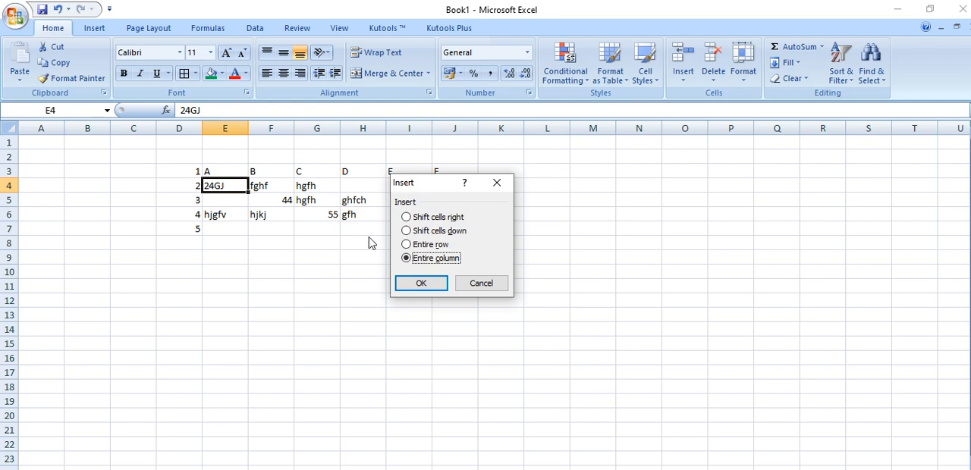
left_click(417, 231)
left_click(422, 284)
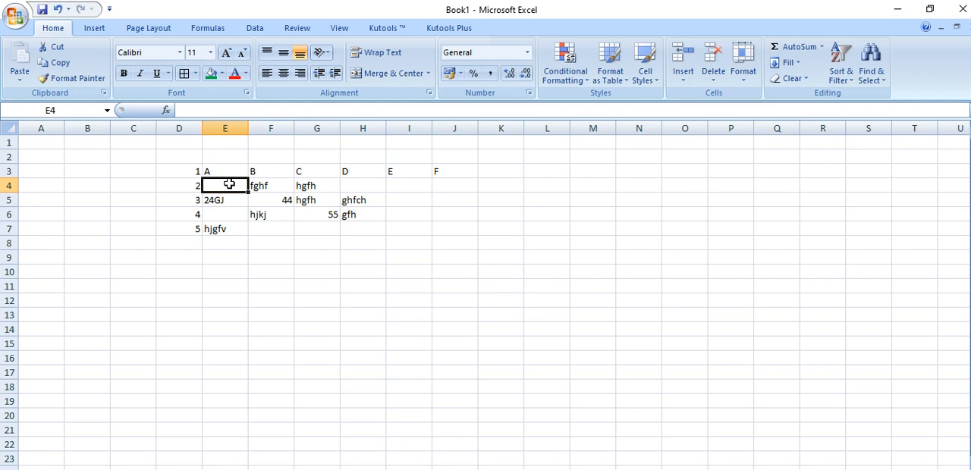
key("ctrl+z")
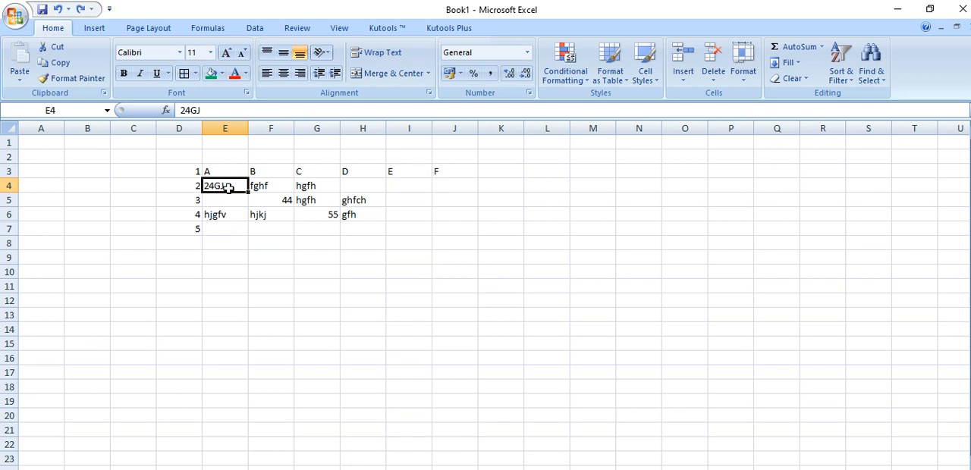
Insert a blank cell at E4, shifting the existing cells down
right_click(229, 188)
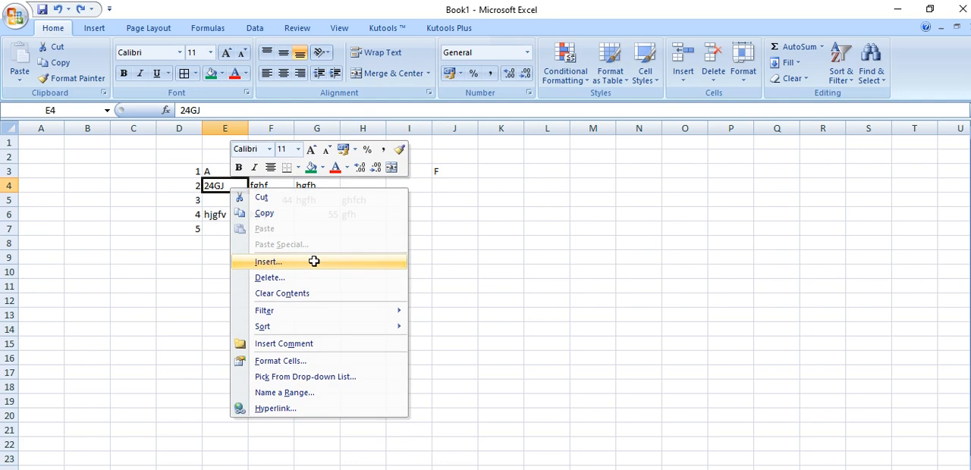
left_click(320, 261)
left_click(283, 299)
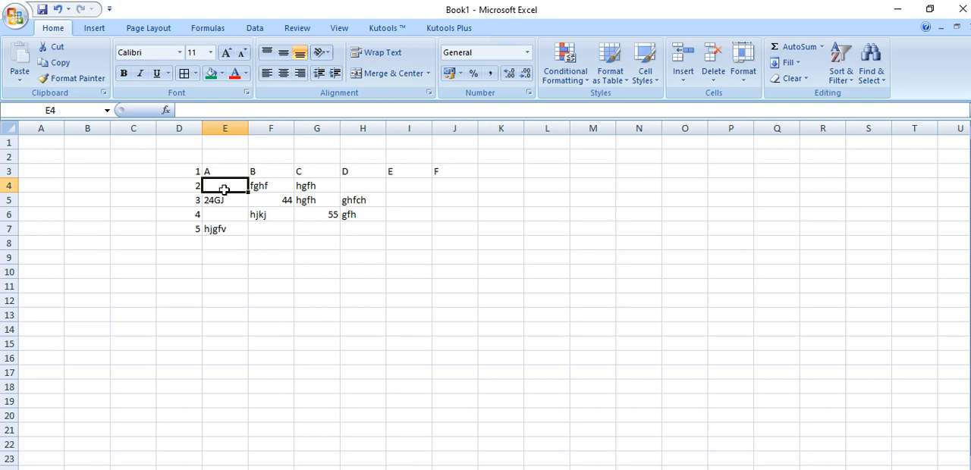
Insert an entire row at cell E4, between the rows numbered 1 and 2 in the sample data
right_click(226, 190)
left_click(308, 262)
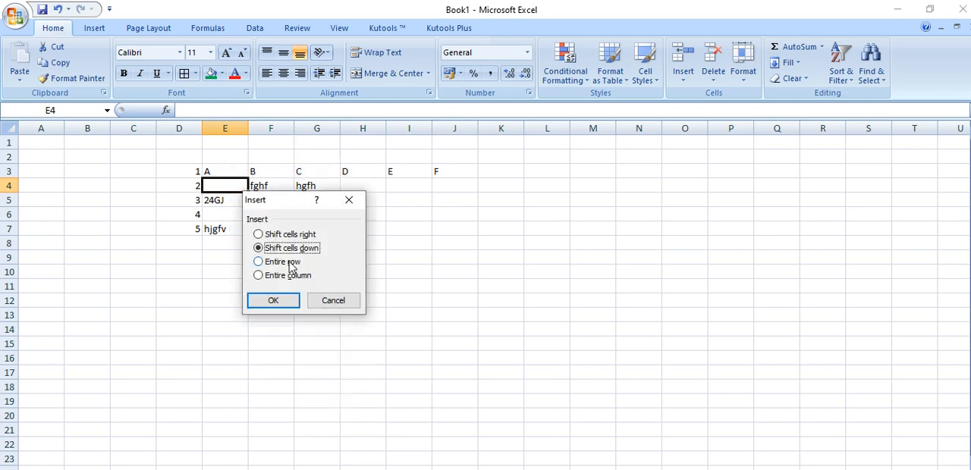
left_click(287, 264)
left_click(274, 301)
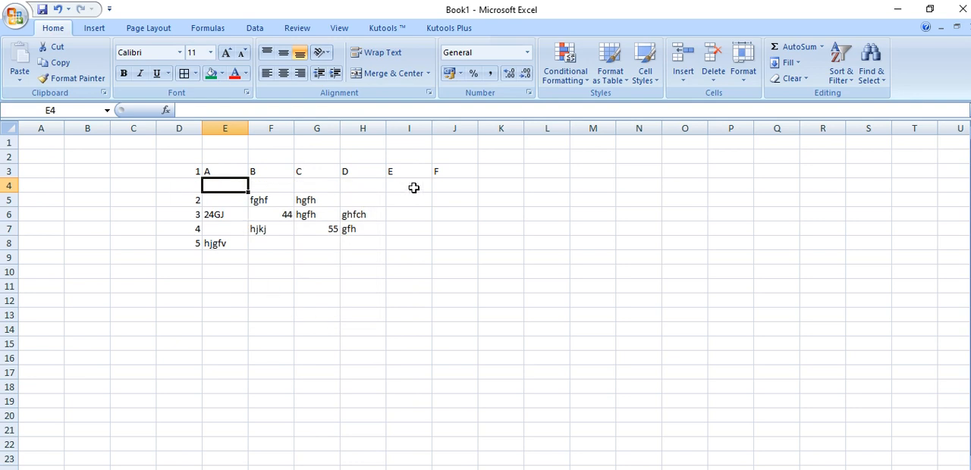
Insert an entire column at cell E4, between the row numbers and the column headed A
right_click(232, 186)
left_click(287, 253)
left_click(286, 268)
left_click(269, 292)
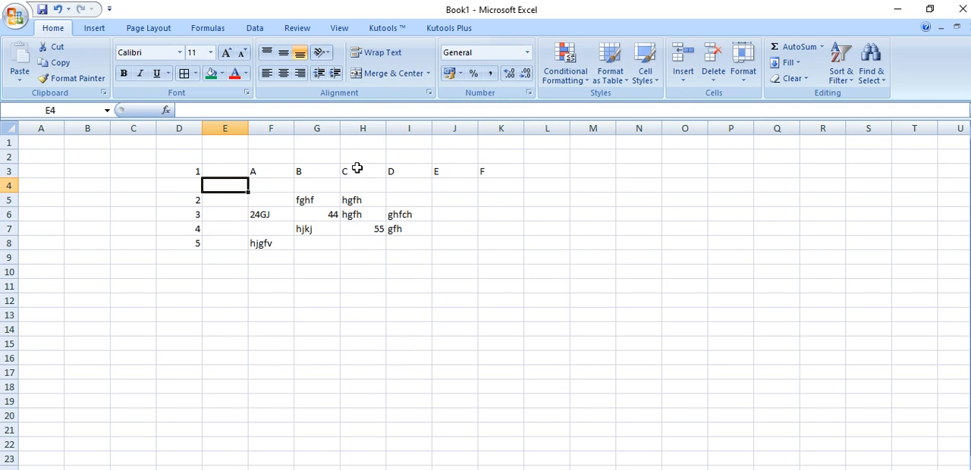
left_click(354, 300)
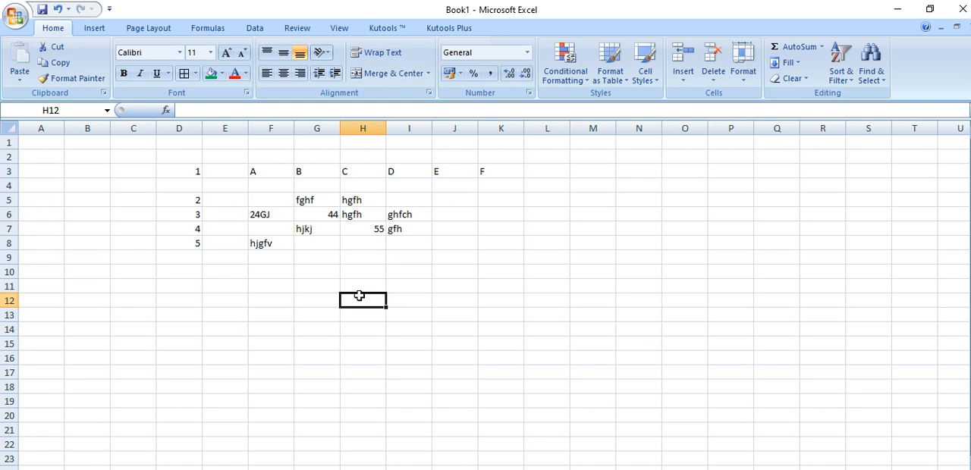
Delete the blank row 4 from the sample data
left_click(11, 186)
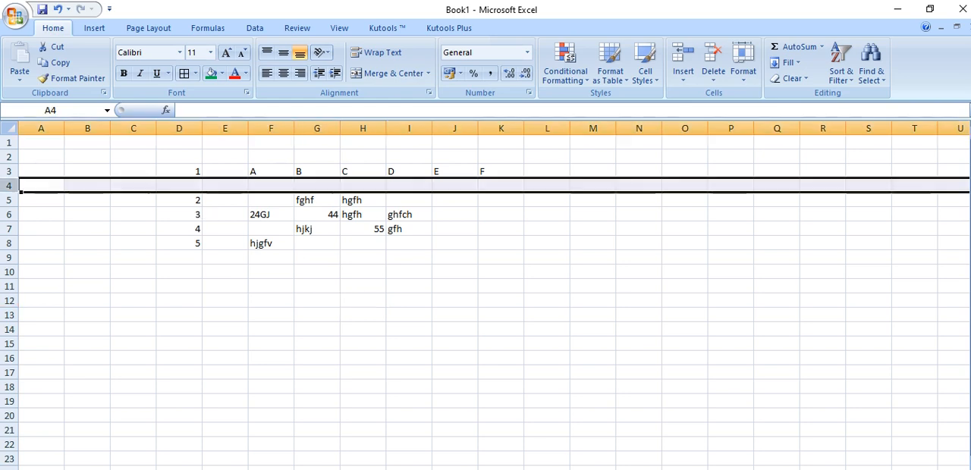
right_click(214, 185)
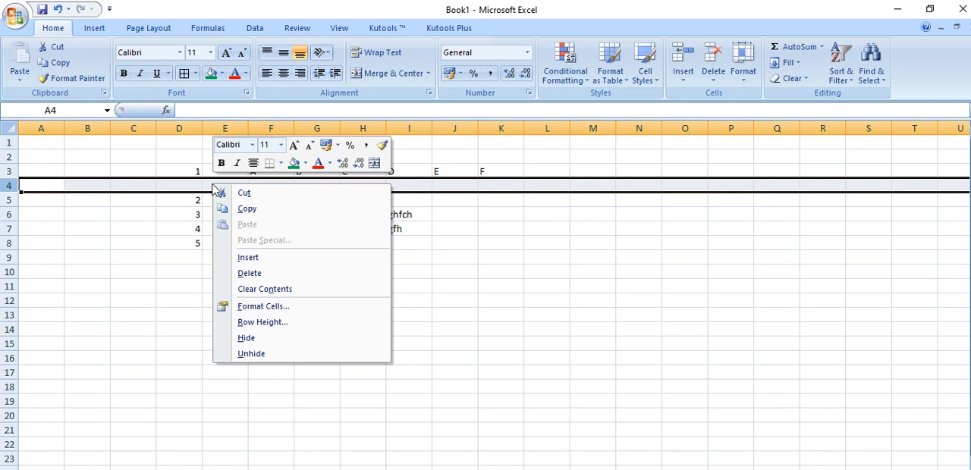
left_click(308, 278)
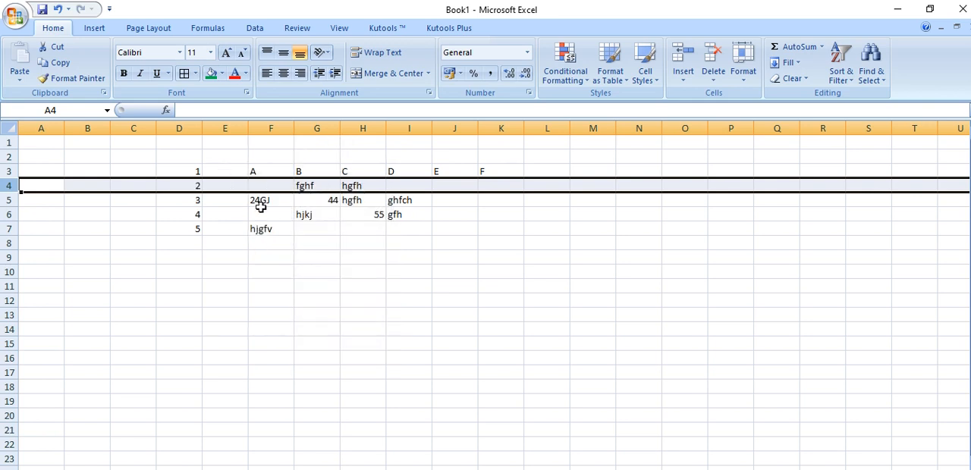
Delete the blank column E from the sample data
left_click(228, 130)
right_click(226, 133)
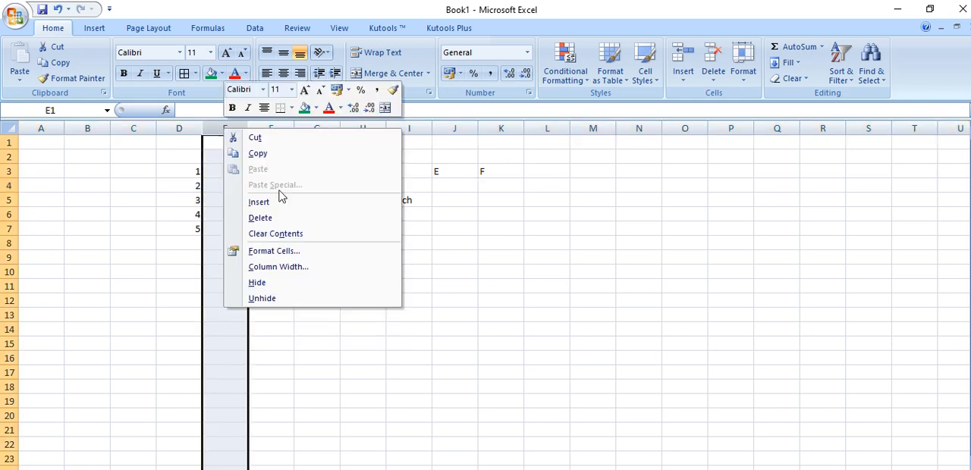
left_click(280, 219)
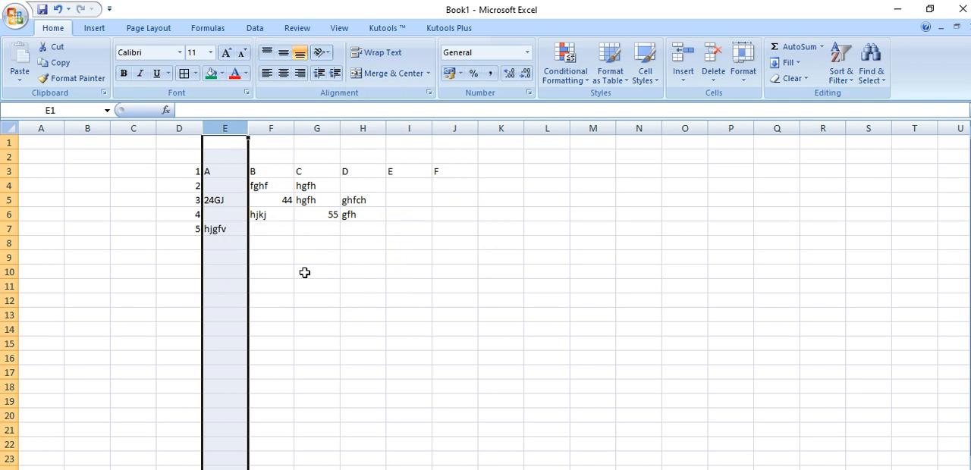
left_click(304, 272)
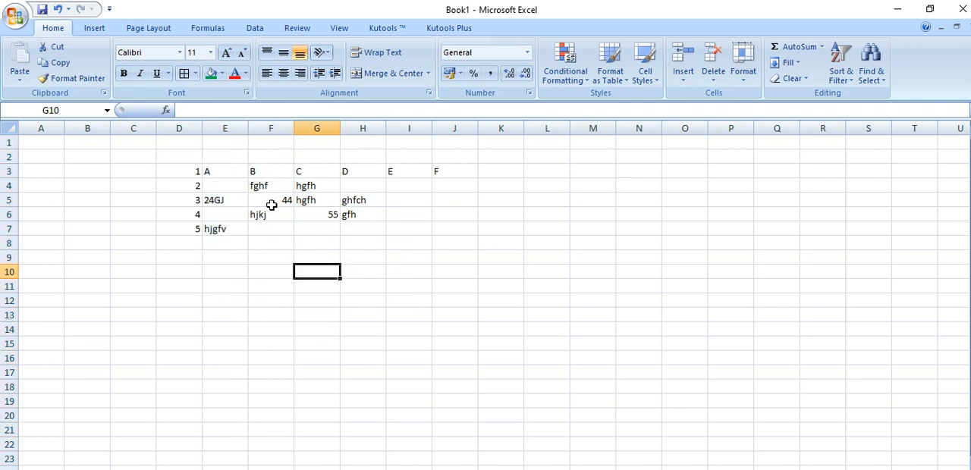
Go through the delete options for cell F5 and delete it with the cells below shifted up
left_click(272, 202)
right_click(273, 202)
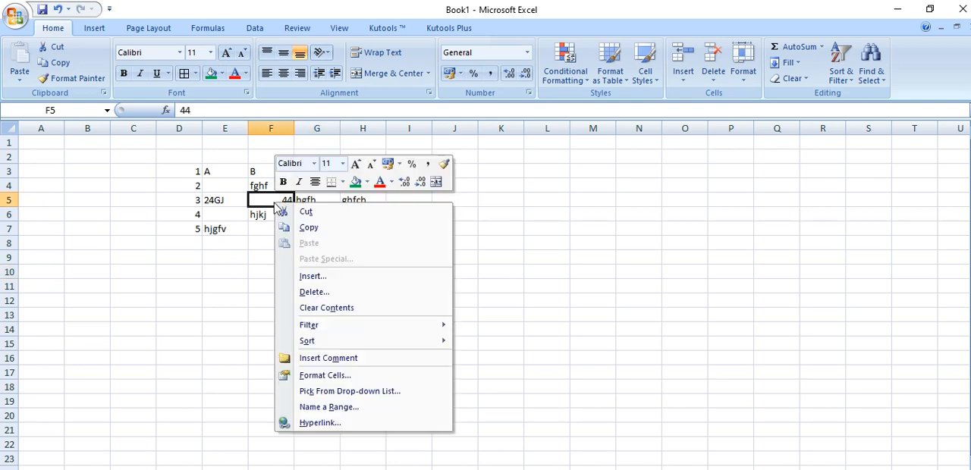
left_click(317, 293)
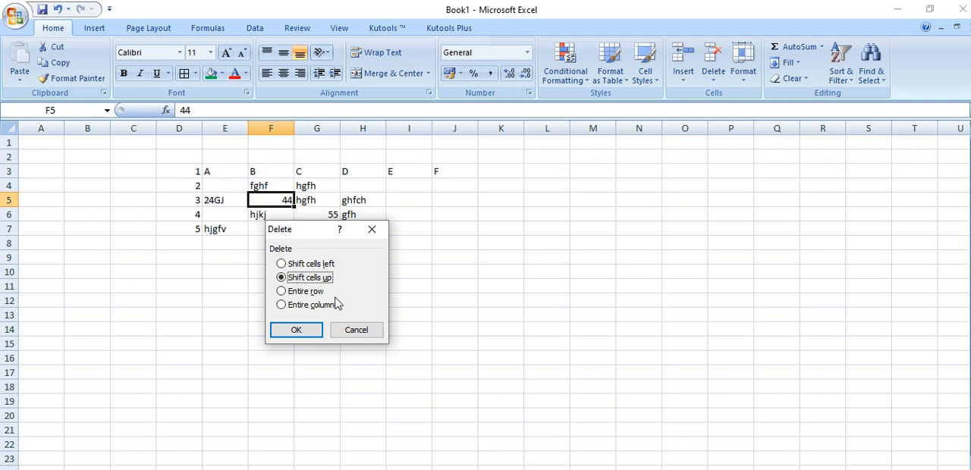
left_click(326, 266)
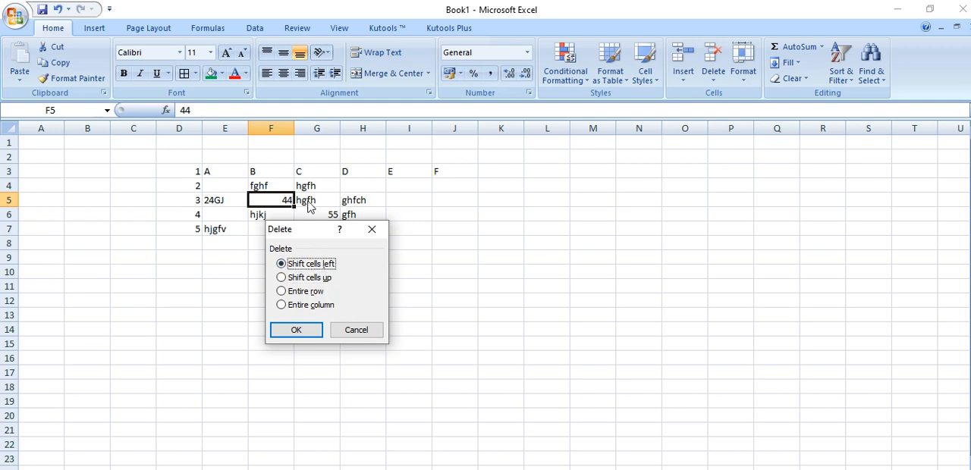
left_click(311, 278)
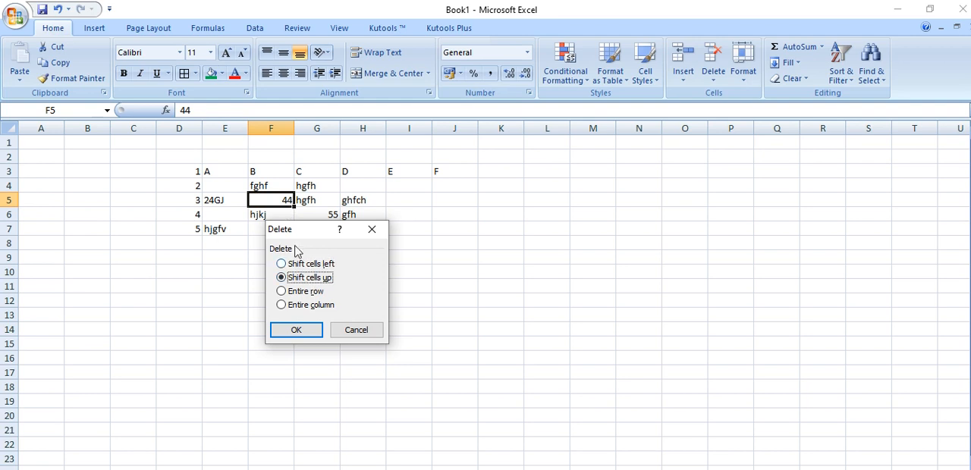
left_click(307, 294)
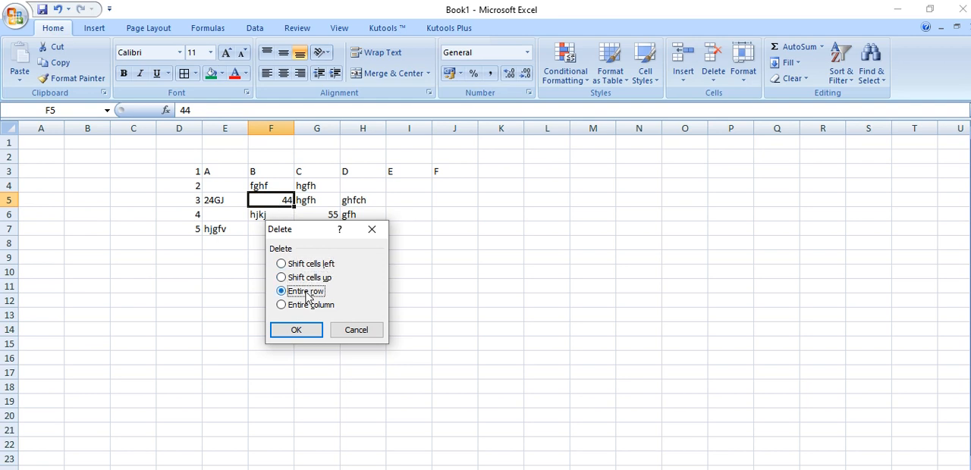
left_click(305, 307)
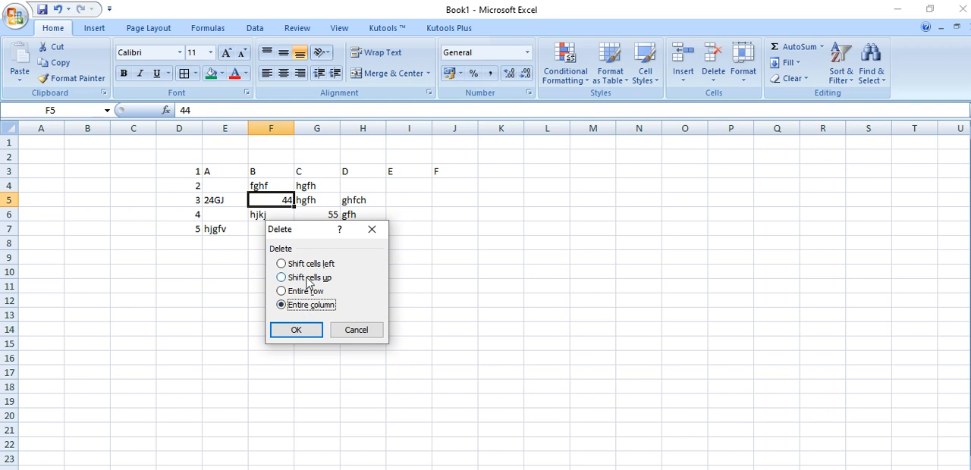
left_click(306, 279)
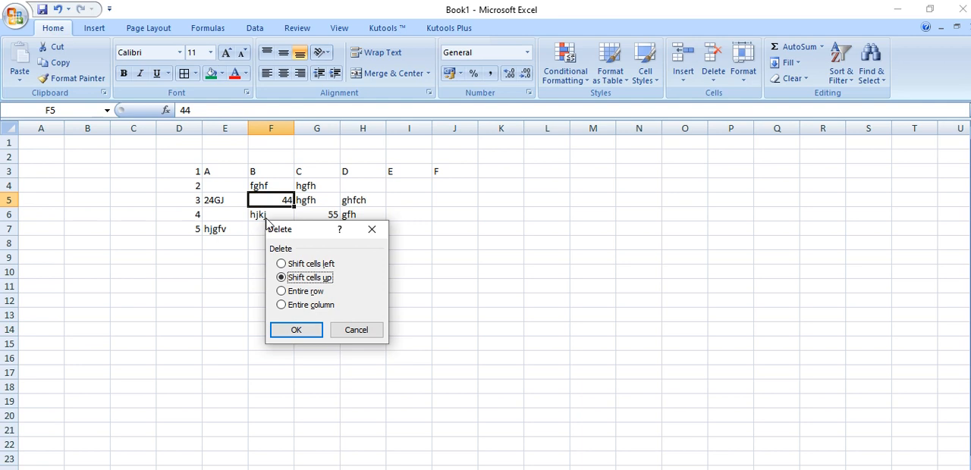
left_click(311, 334)
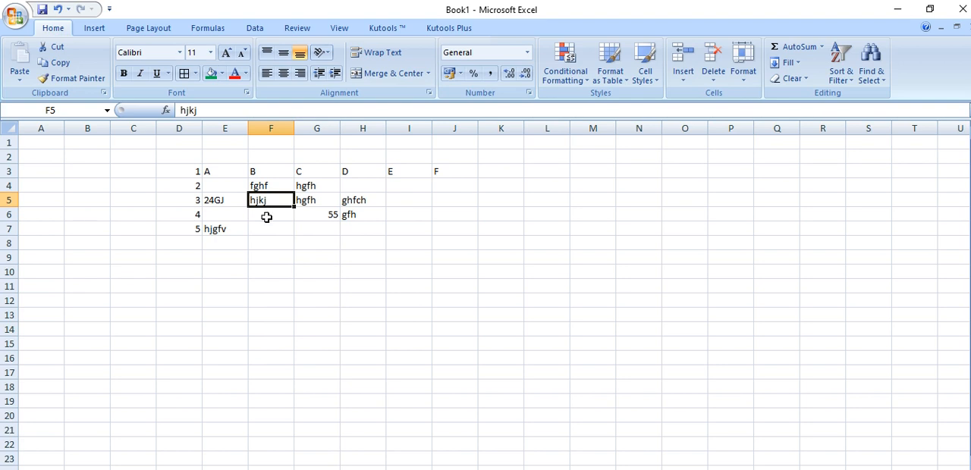
Set the row height of the range D3:J8 to 150
left_click_drag(199, 171, 440, 245)
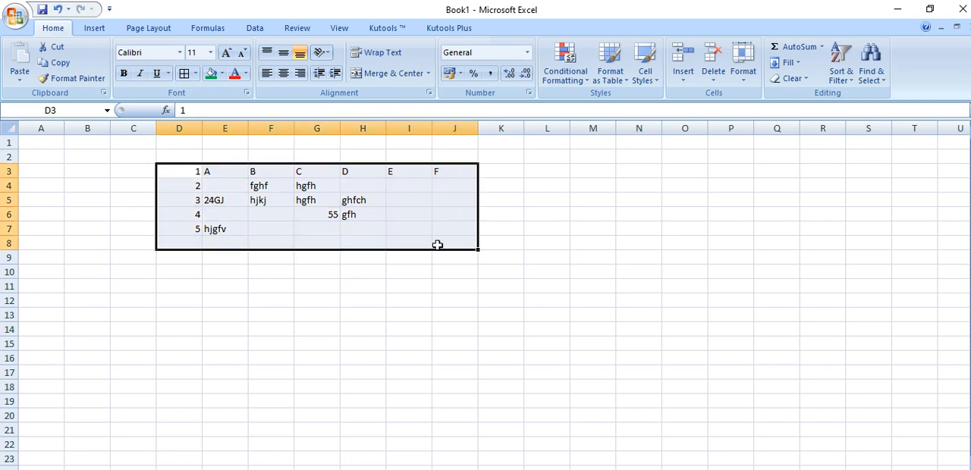
left_click(744, 72)
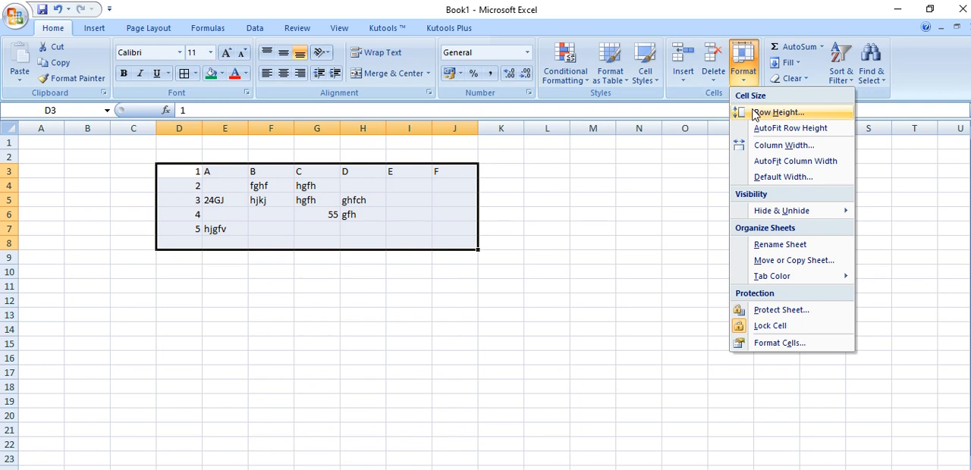
left_click(755, 114)
left_click(511, 249)
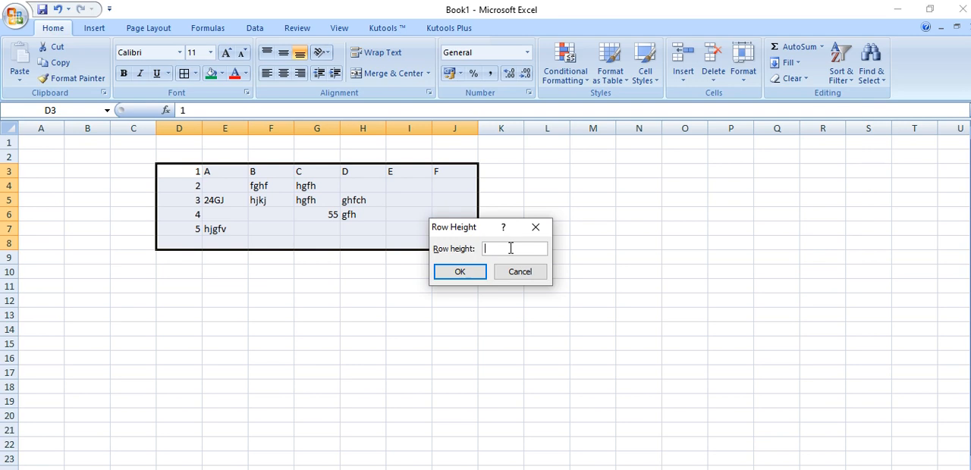
type("0")
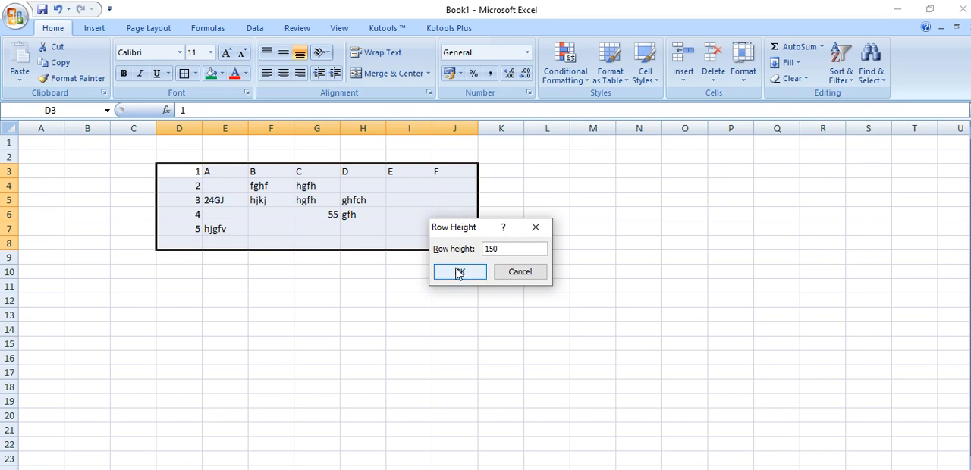
left_click(450, 273)
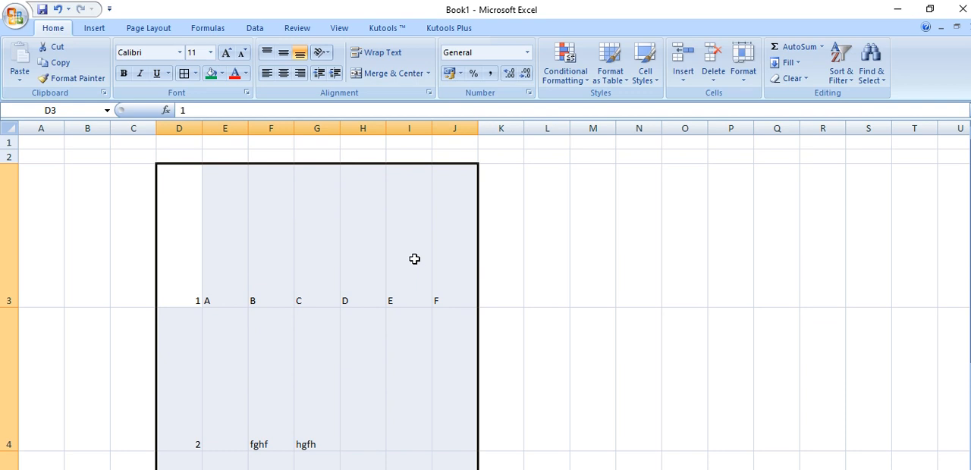
Widen columns D to J of the selected range by entering a larger column width
left_click(744, 76)
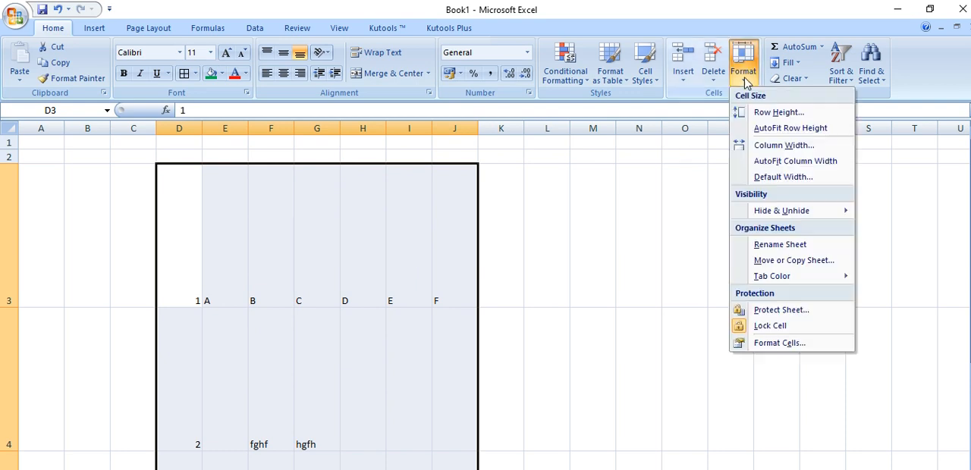
left_click(760, 145)
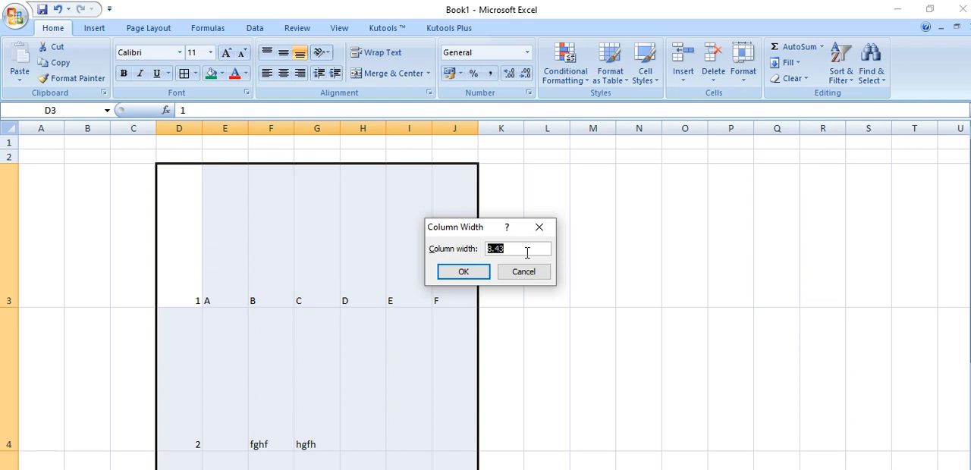
left_click(528, 253)
type("2")
left_click(471, 274)
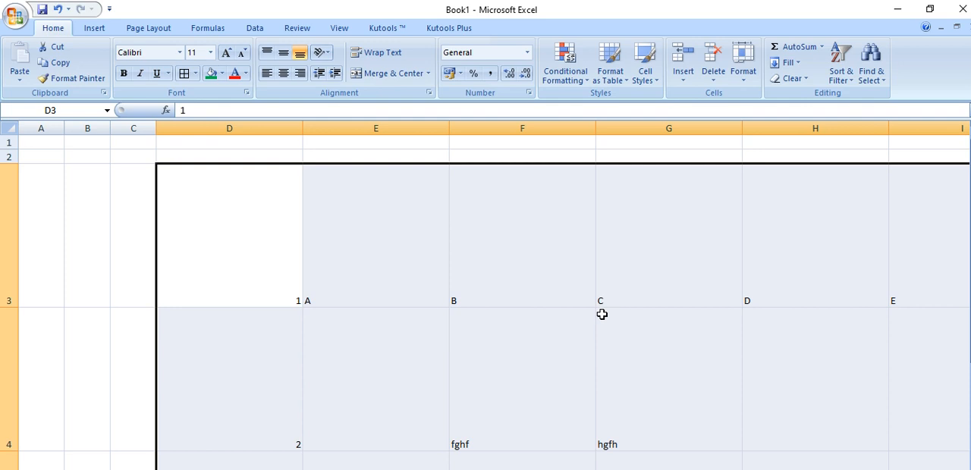
AutoFit the row height and the column width of the selected range D3:J8
left_click(744, 67)
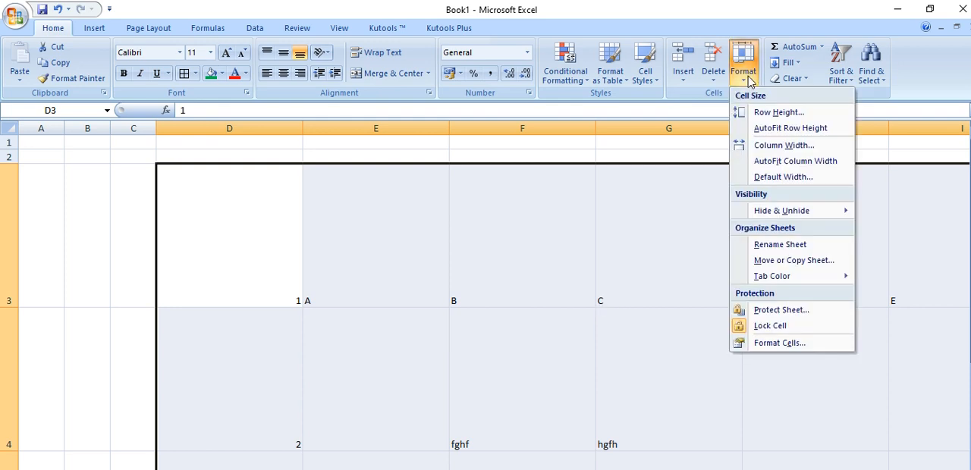
left_click(767, 129)
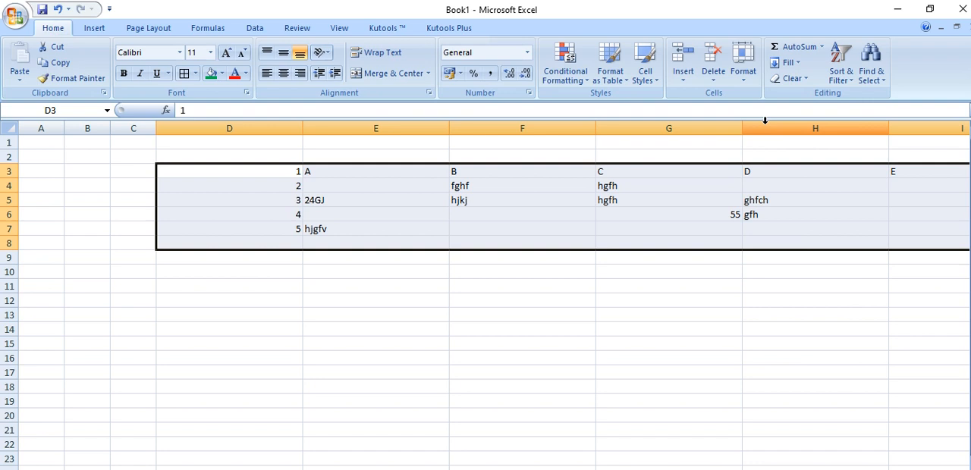
left_click(745, 72)
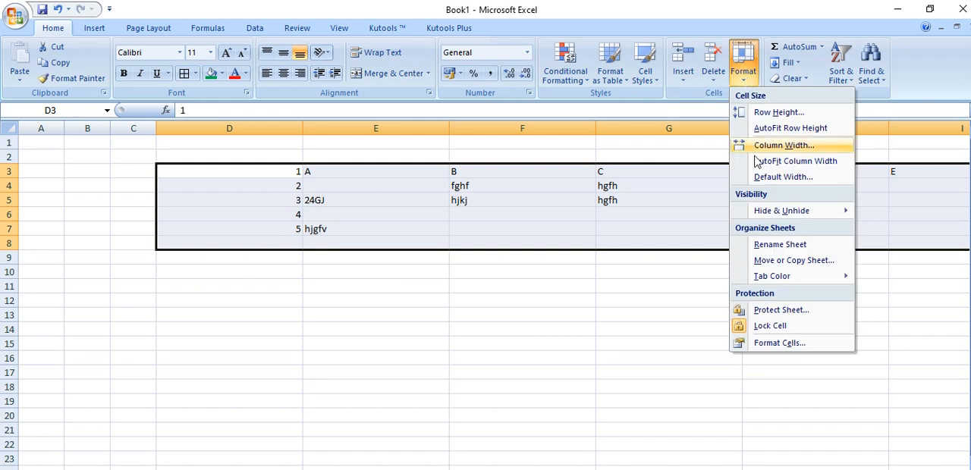
left_click(795, 161)
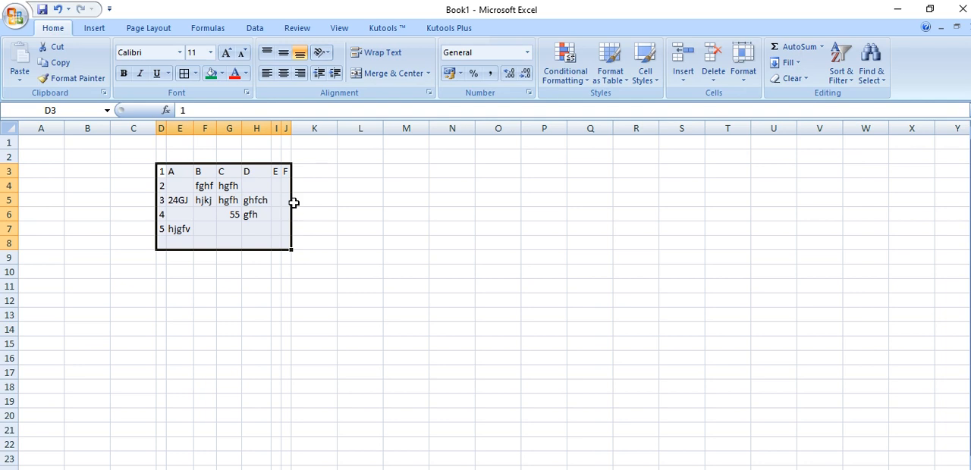
Confirm a row height of 15 for the range D3:J8
left_click(743, 85)
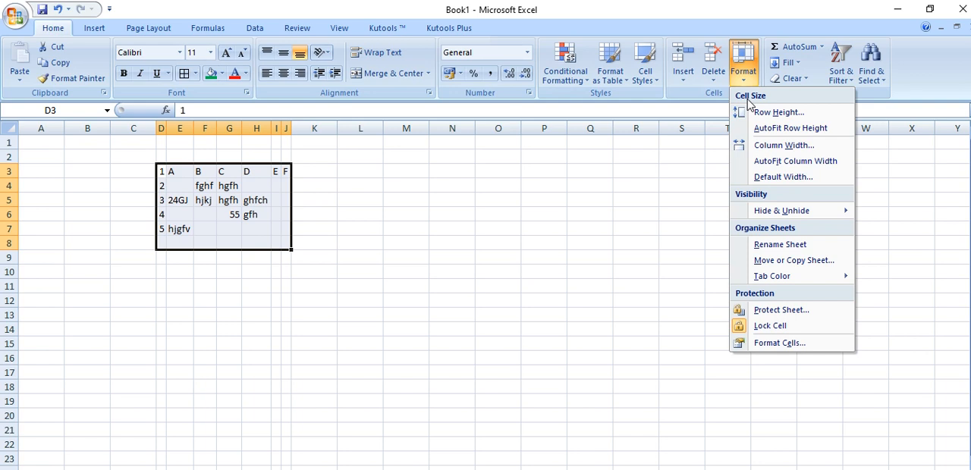
left_click(766, 113)
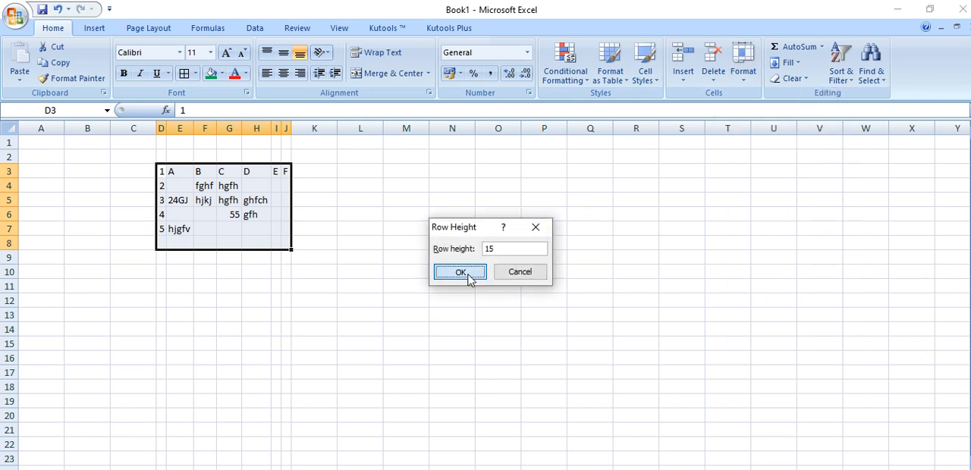
left_click(460, 273)
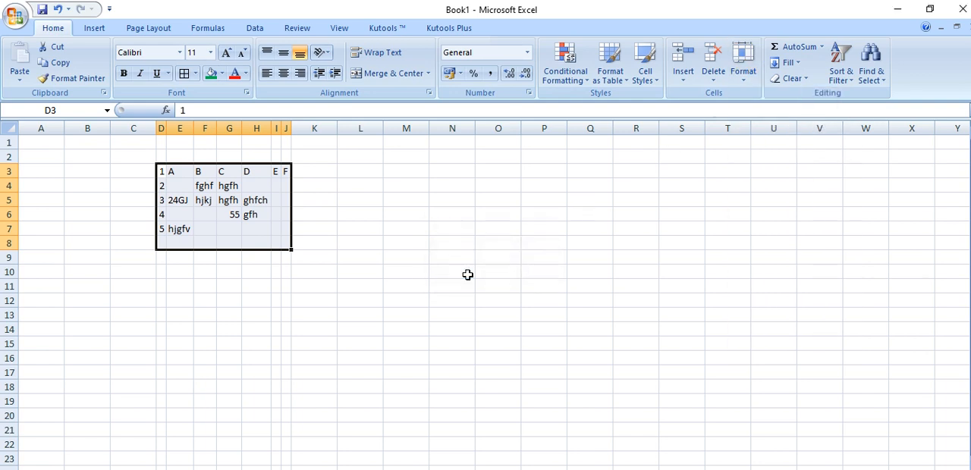
Try to apply the standard column width of 8.43 to the range D3:J8 and again to D1:J9
left_click(743, 82)
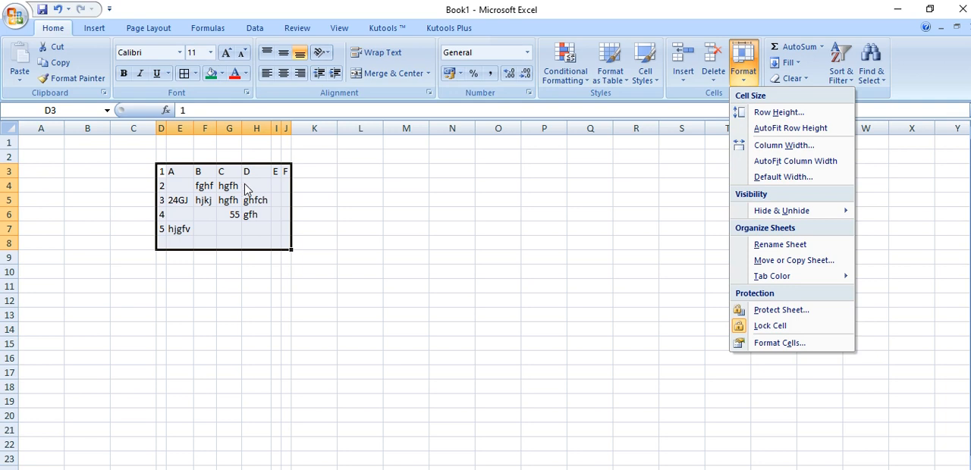
left_click(765, 179)
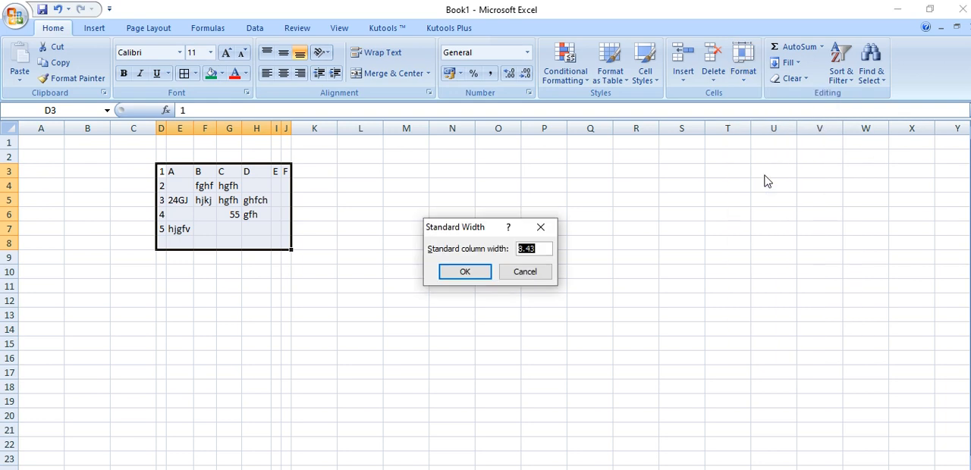
left_click(466, 274)
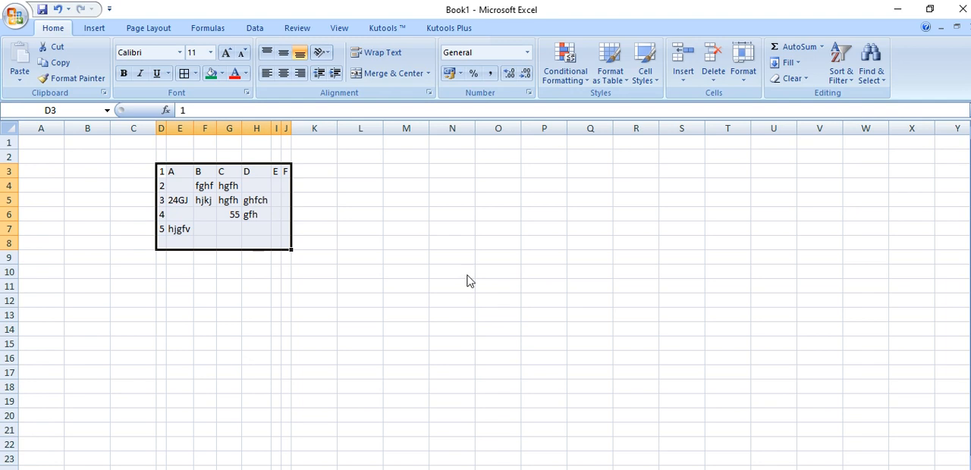
left_click(404, 301)
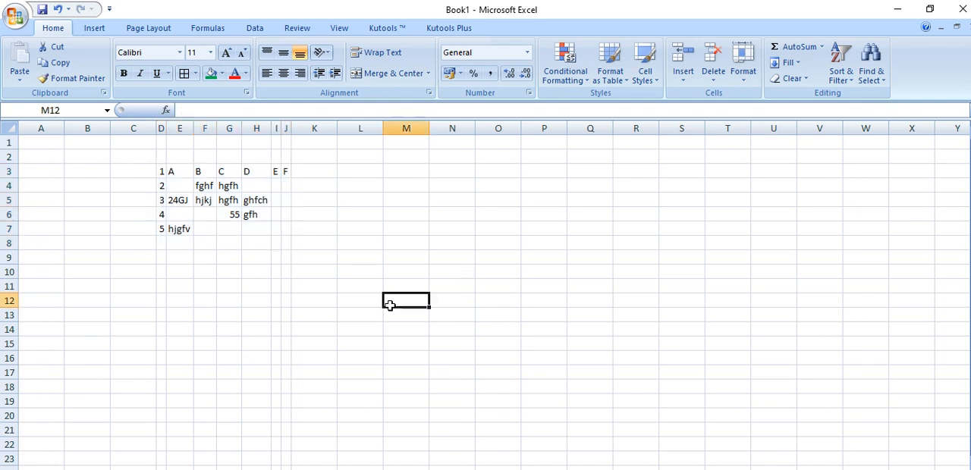
left_click_drag(161, 141, 288, 252)
left_click(743, 68)
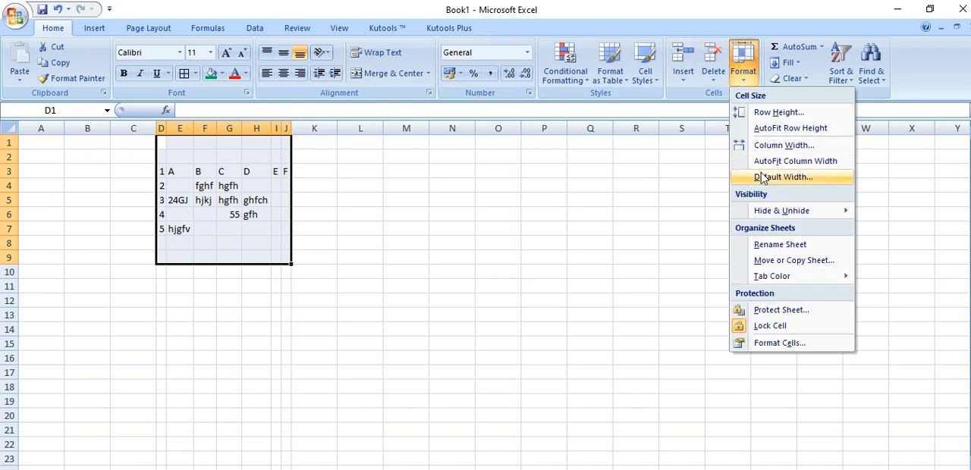
left_click(764, 177)
left_click(526, 250)
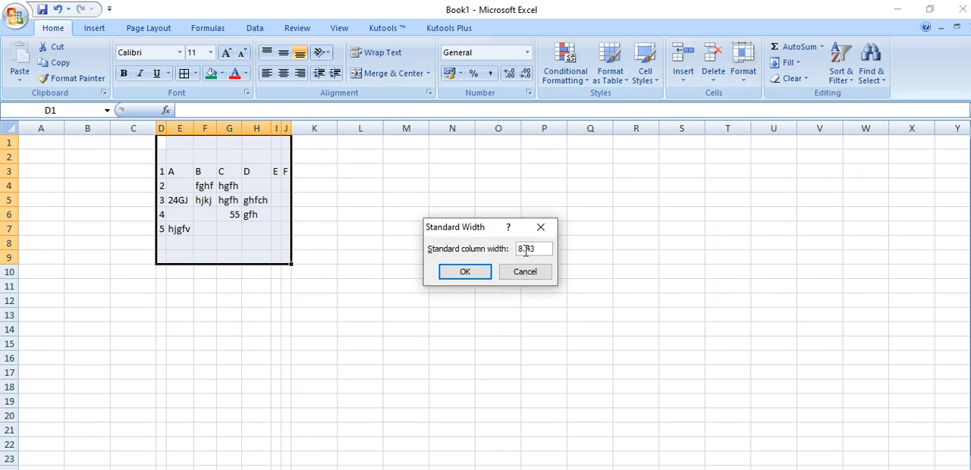
left_click(468, 272)
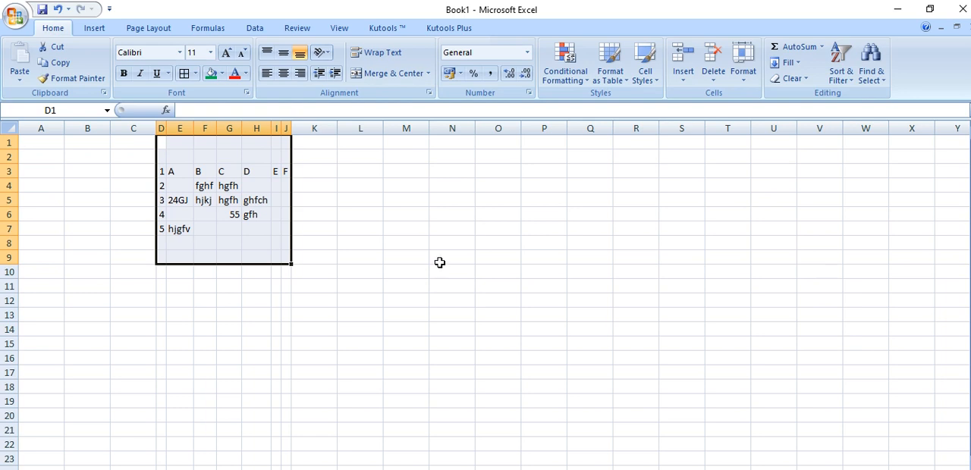
AutoFit the column width of D3:J7 again and set the sheet's standard column width to 10
left_click(416, 256)
left_click(163, 171)
left_click_drag(163, 172, 288, 229)
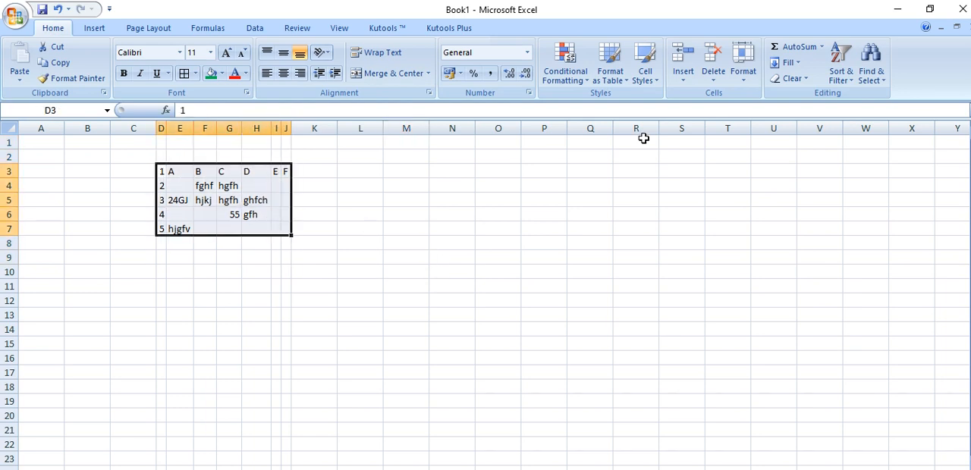
left_click(741, 80)
left_click(778, 158)
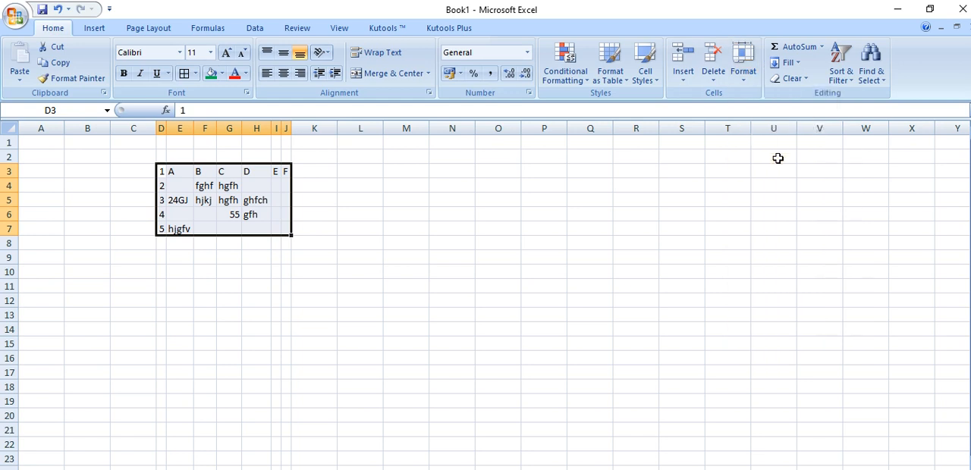
left_click(743, 76)
left_click(767, 179)
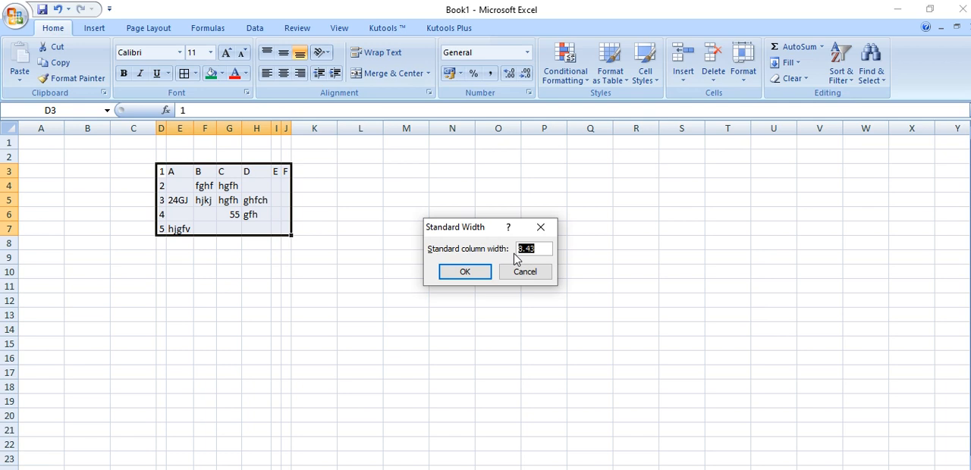
type("10")
left_click(463, 270)
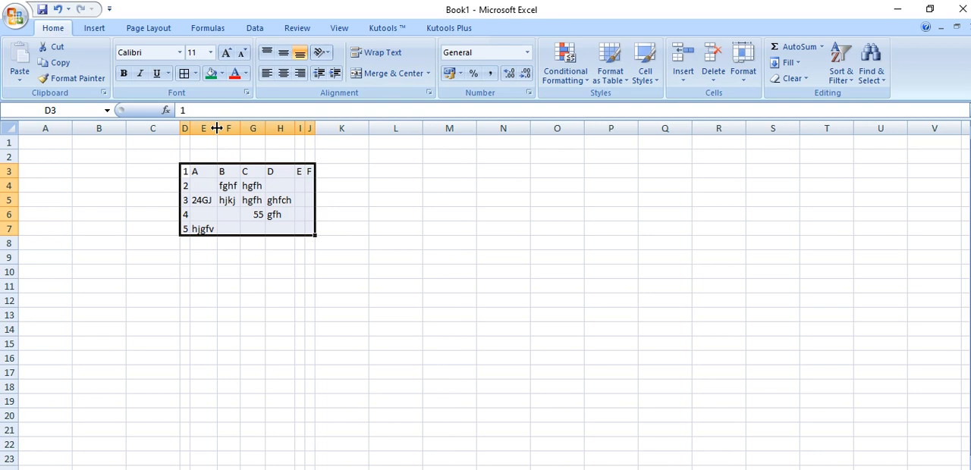
Try to reapply the standard column width of 10 to the range D3:J7
left_click(744, 65)
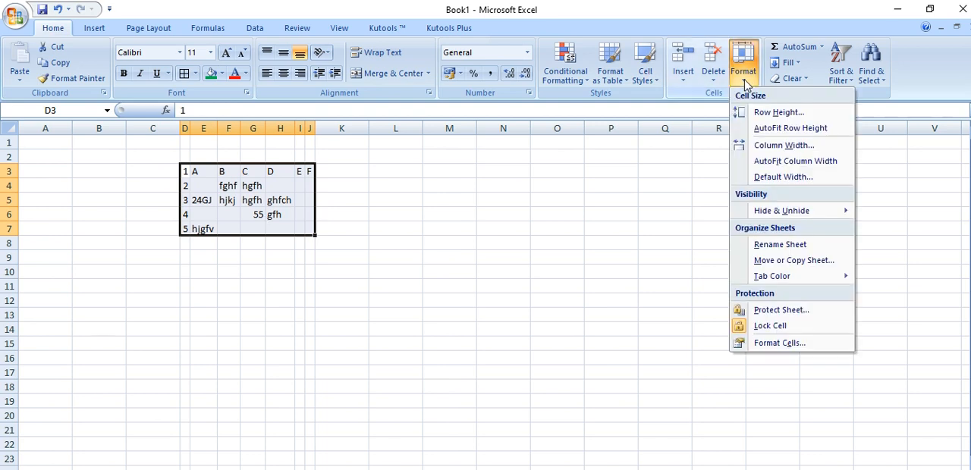
left_click(777, 178)
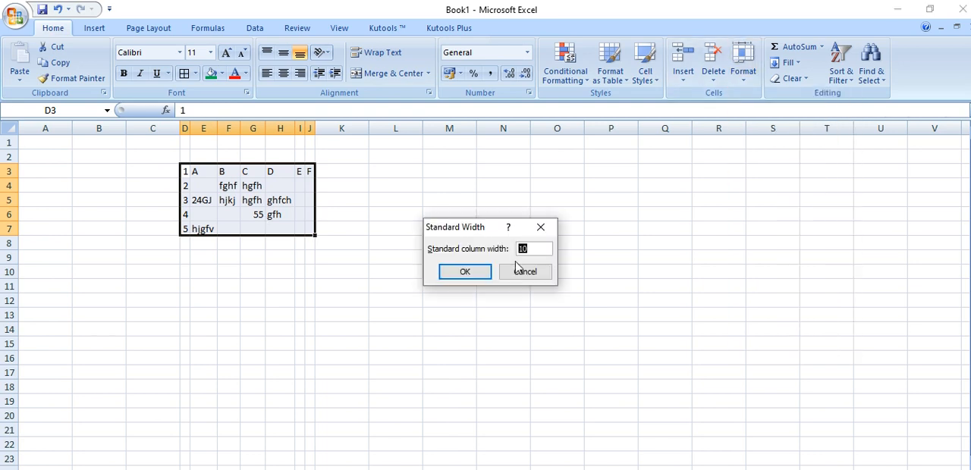
left_click(464, 272)
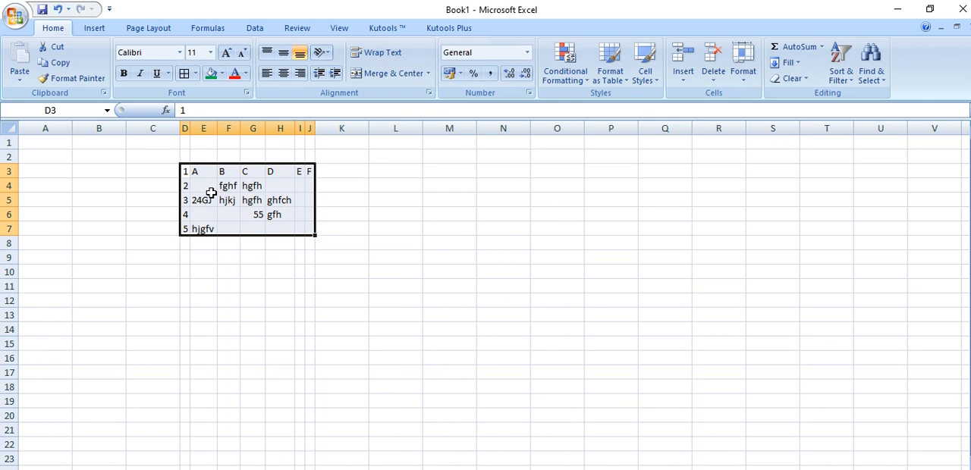
Widen columns D to G and I to L freehand to varying widths
left_click_drag(193, 128, 642, 128)
left_click_drag(571, 128, 703, 128)
left_click(525, 329)
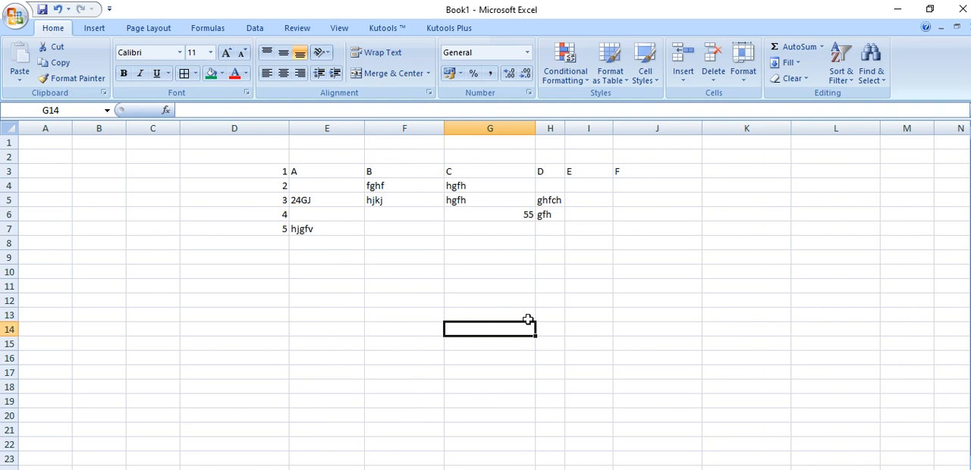
Select the whole sheet and set its standard column width to 8.43
left_click(14, 130)
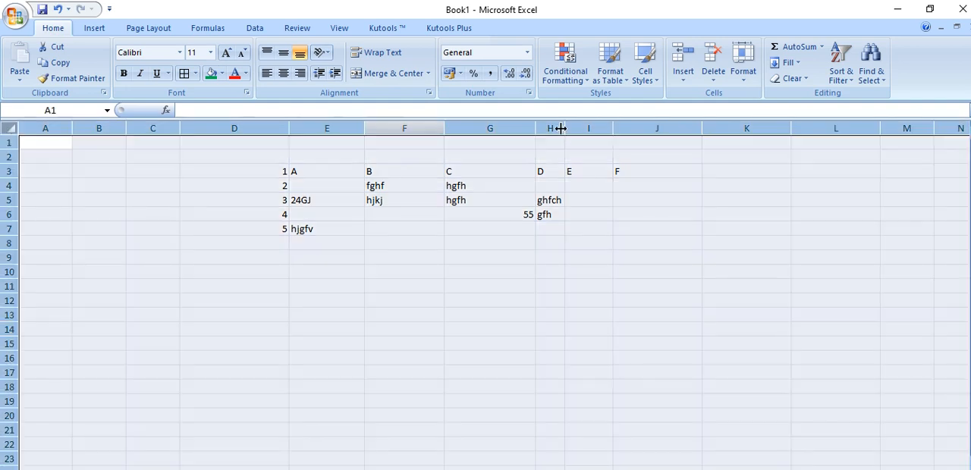
left_click(744, 70)
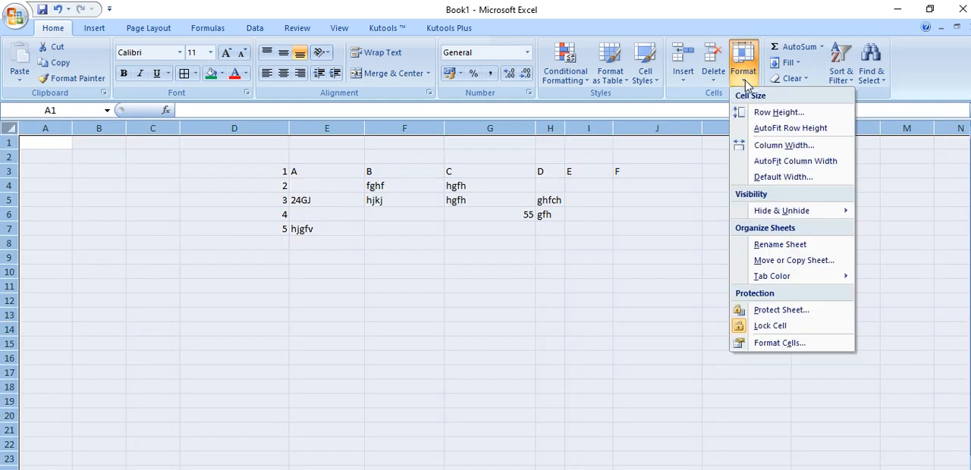
left_click(784, 177)
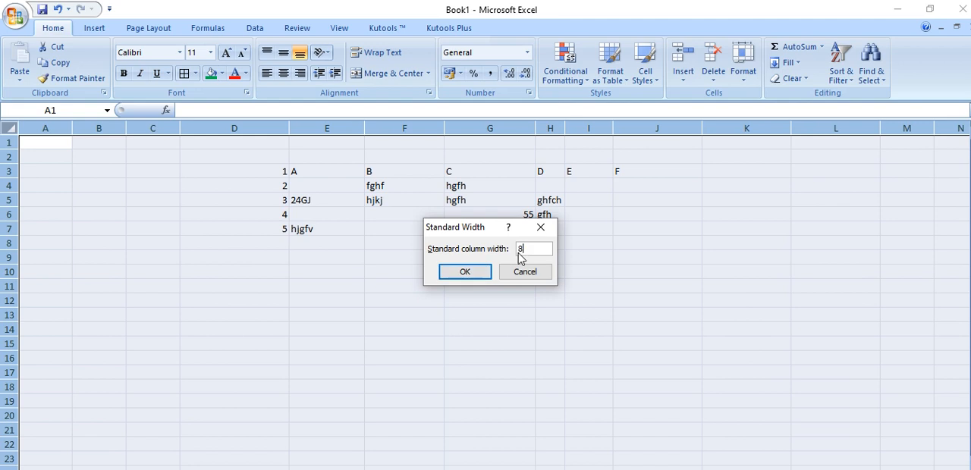
left_click(466, 272)
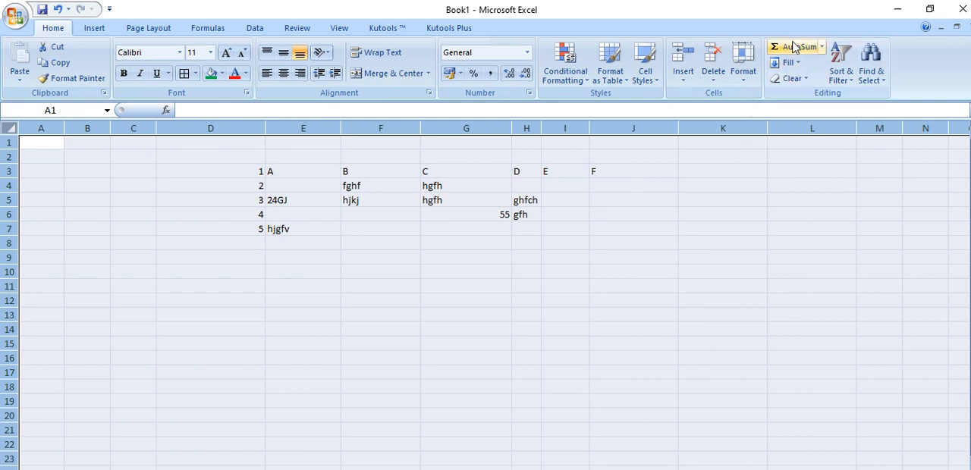
Use AutoSum to add up the numbers in column D from D3 down, with the total in D13
left_click(527, 296)
left_click_drag(225, 173, 232, 314)
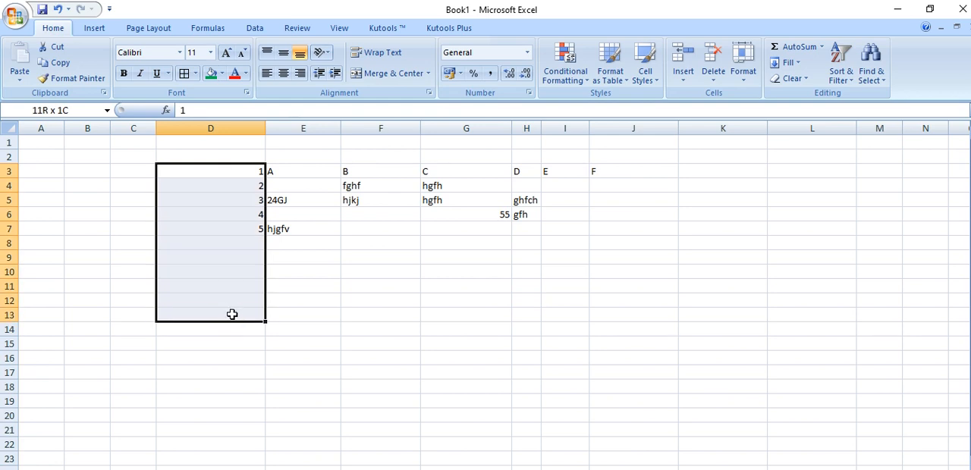
left_click(794, 46)
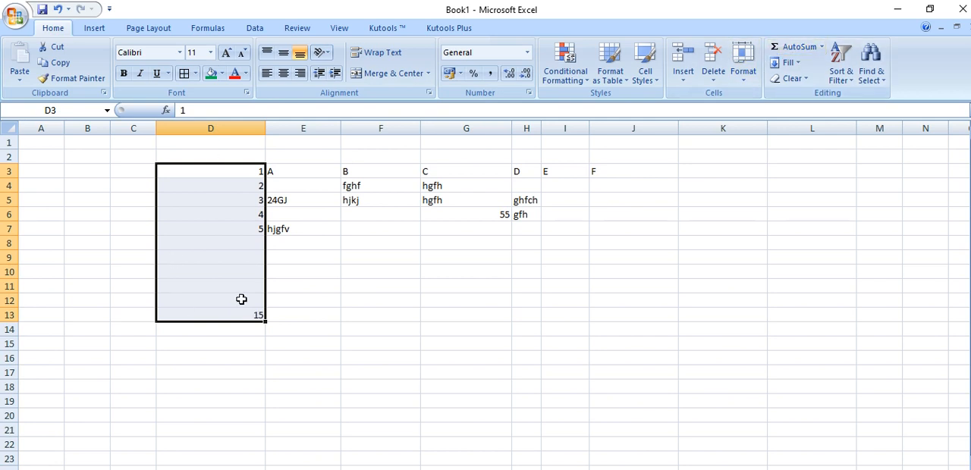
Fill the empty cells D8 to D12 above the total with the value 5 each
left_click(257, 241)
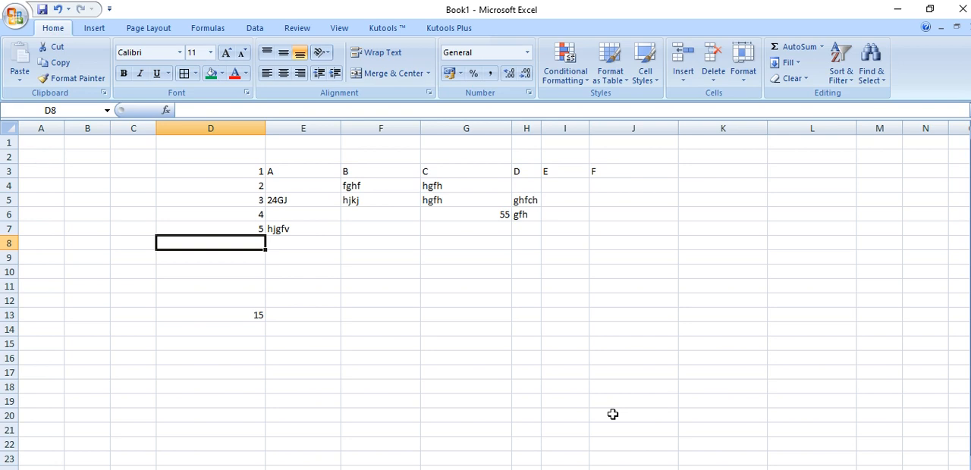
left_click_drag(199, 175, 243, 310)
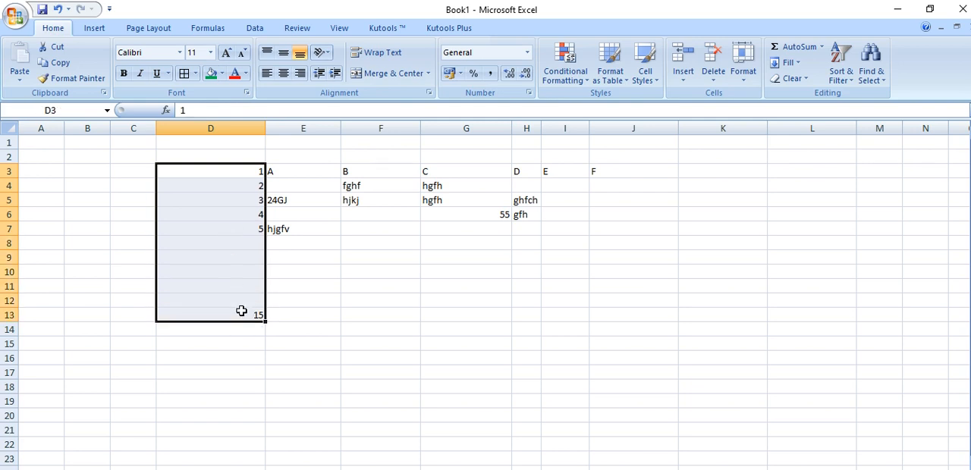
left_click(253, 245)
type("5")
key("Return")
type("5")
key("Return")
type("5")
key("Return")
type("5")
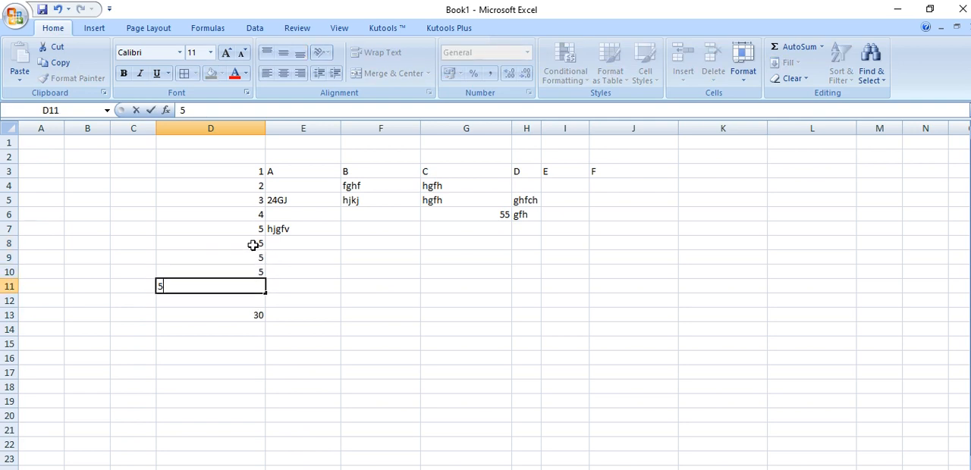
key("Return")
type("5")
key("Return")
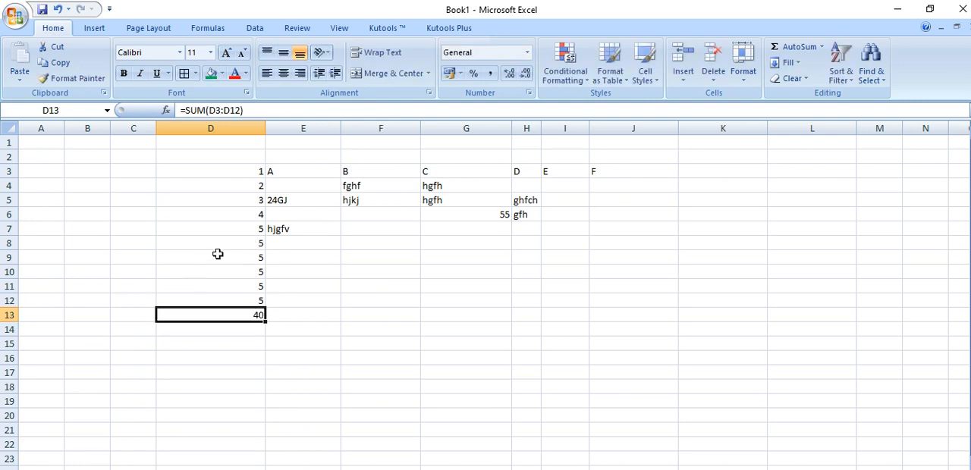
Change the values in D8, D9 and D10 to 15, 25 and 35
left_click(232, 243)
type("1")
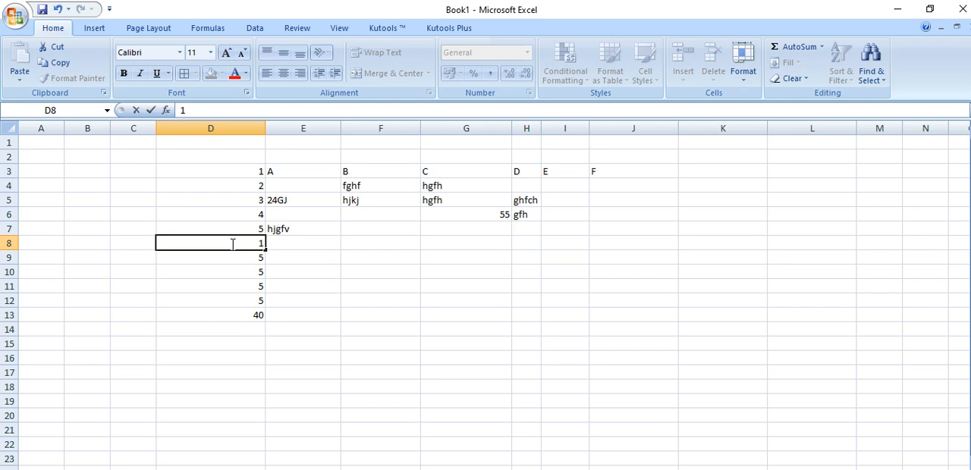
type("5")
key("Return")
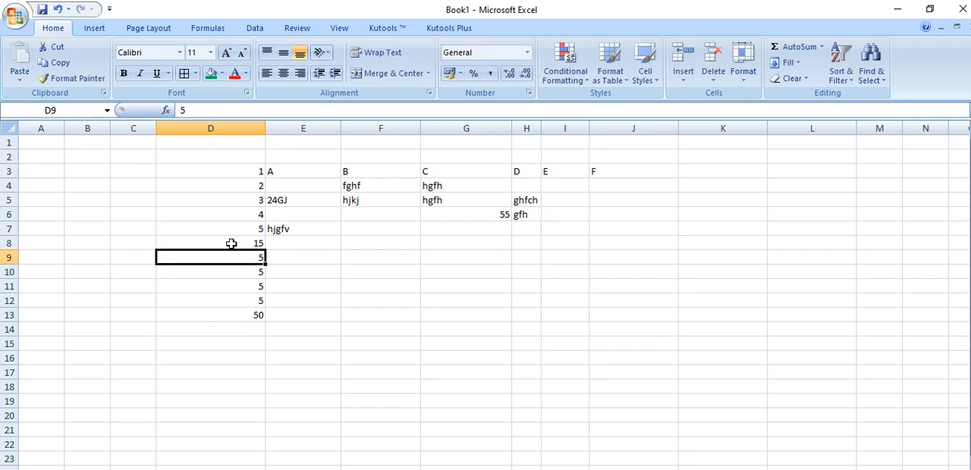
type("25")
key("Return")
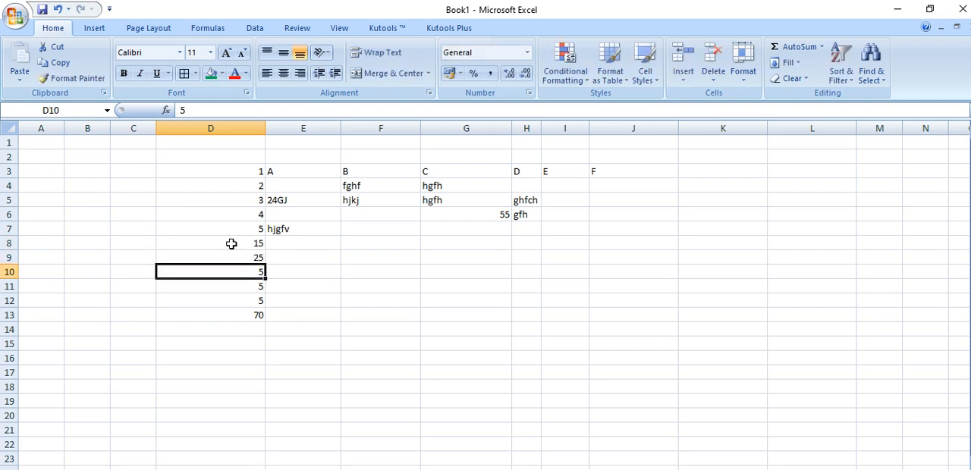
type("35")
key("Return")
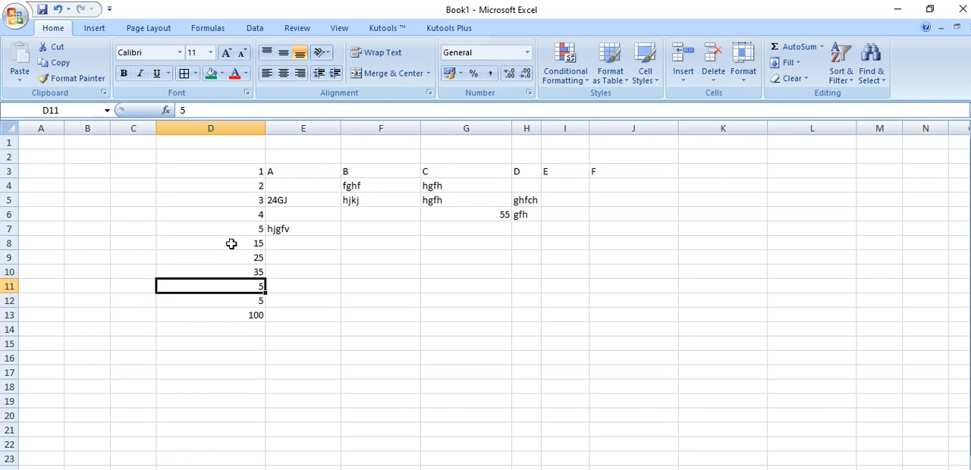
Change the value in D11 to 45 and the value in D12 to 22
type("45")
key("Return")
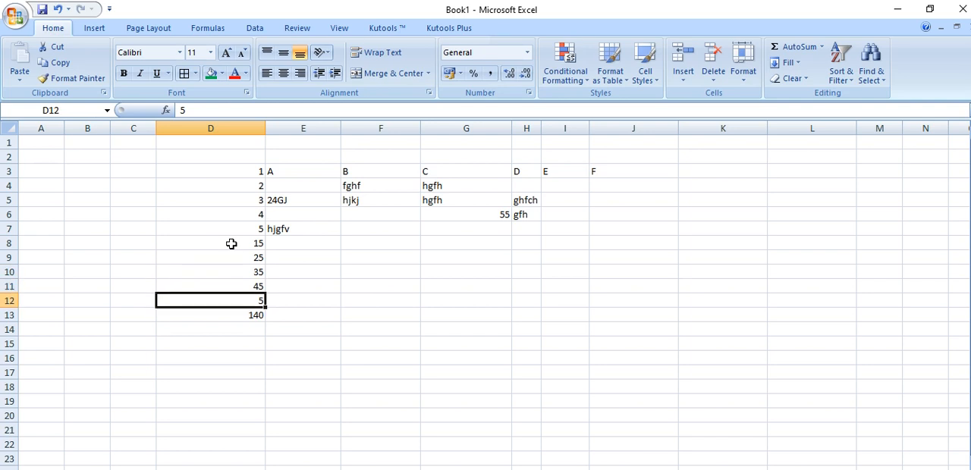
type("22")
key("Return")
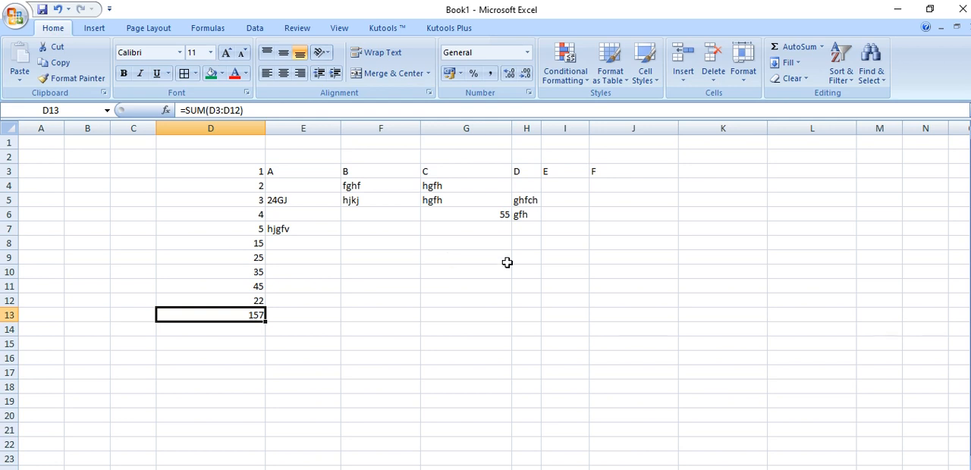
Fill the letter F from J3 down through J11
left_click(788, 62)
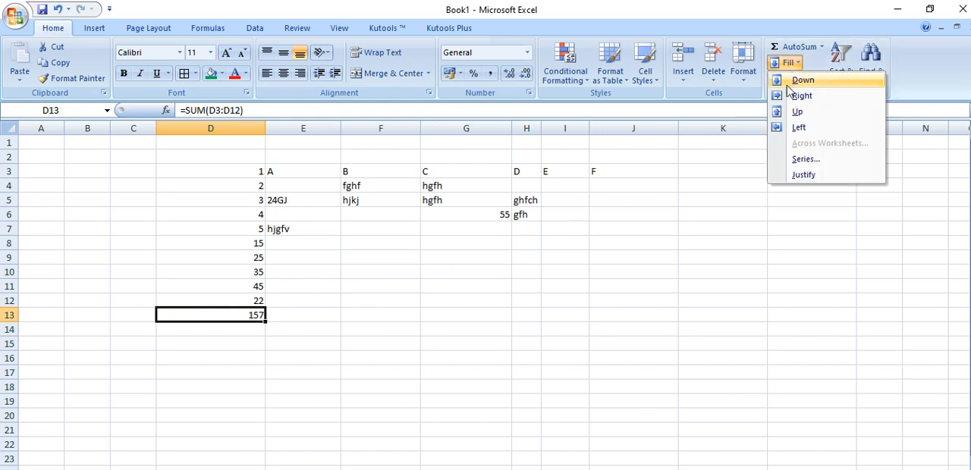
left_click(613, 171)
left_click_drag(615, 172, 616, 287)
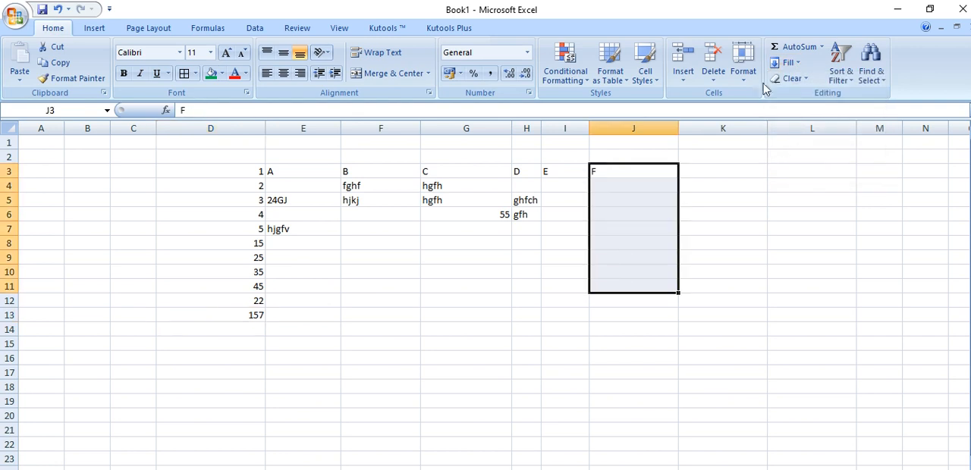
left_click(788, 62)
left_click(789, 80)
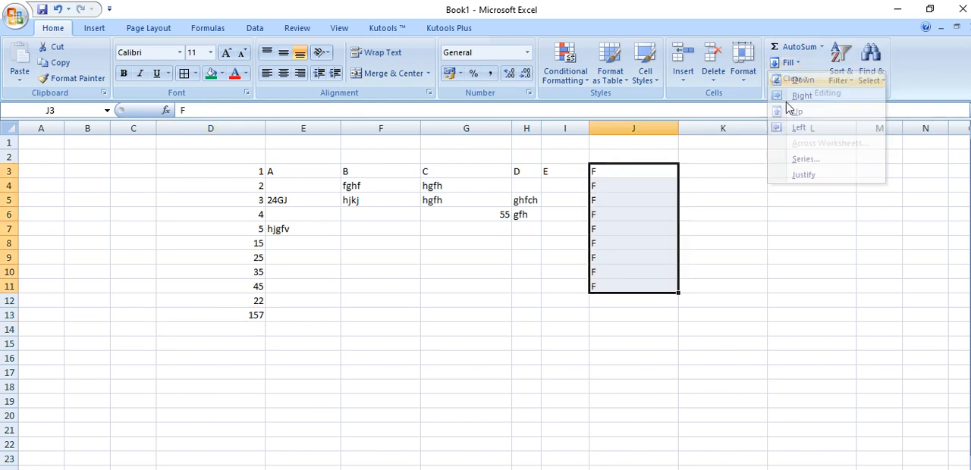
Enter 1 in K3 and 2 in K4, and fill the value of K3 down through K16
left_click(692, 166)
type("1")
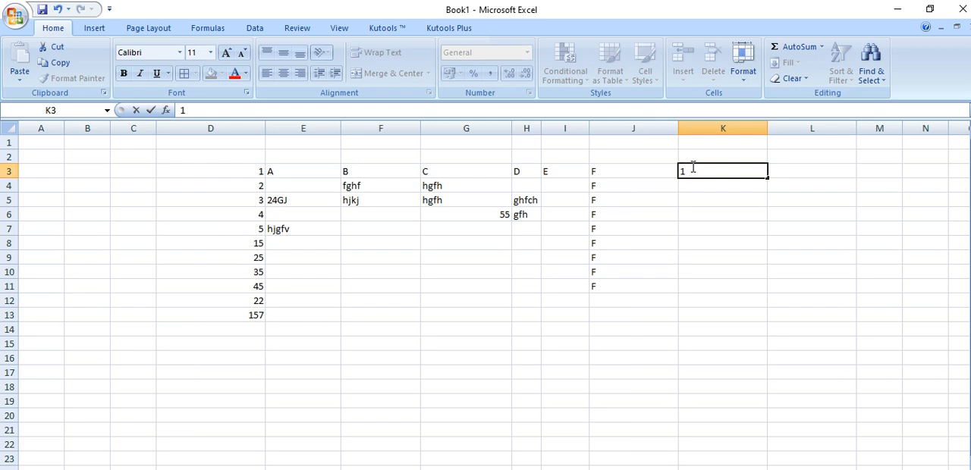
key("Return")
type("2")
key("Return")
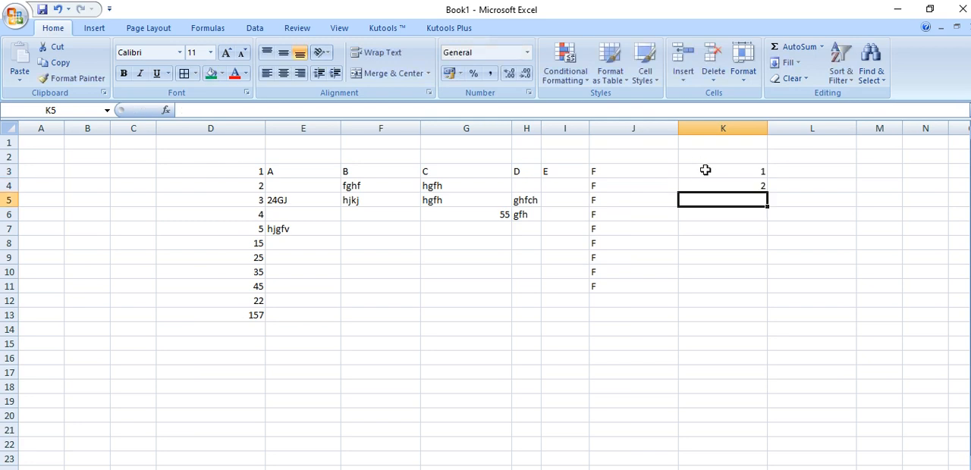
left_click_drag(691, 169, 726, 359)
left_click(788, 62)
left_click(793, 79)
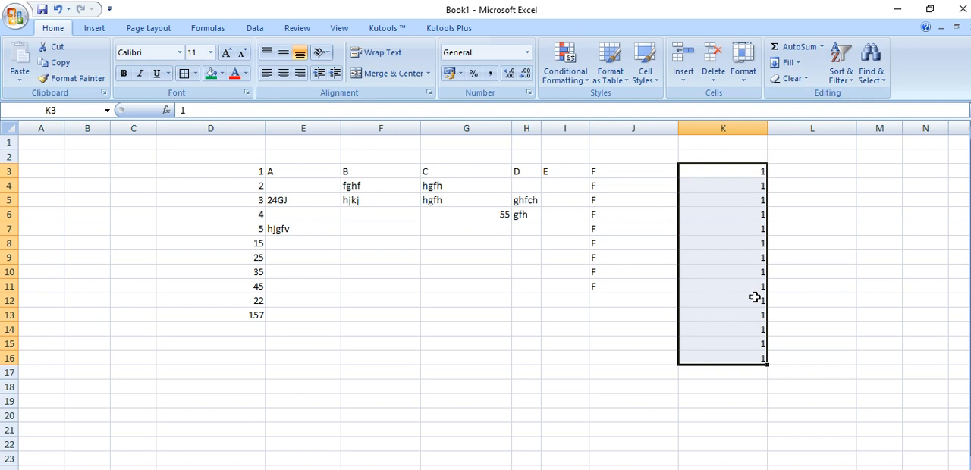
Fill K3 to K16 with a linear column series using a step value of 1
left_click(789, 63)
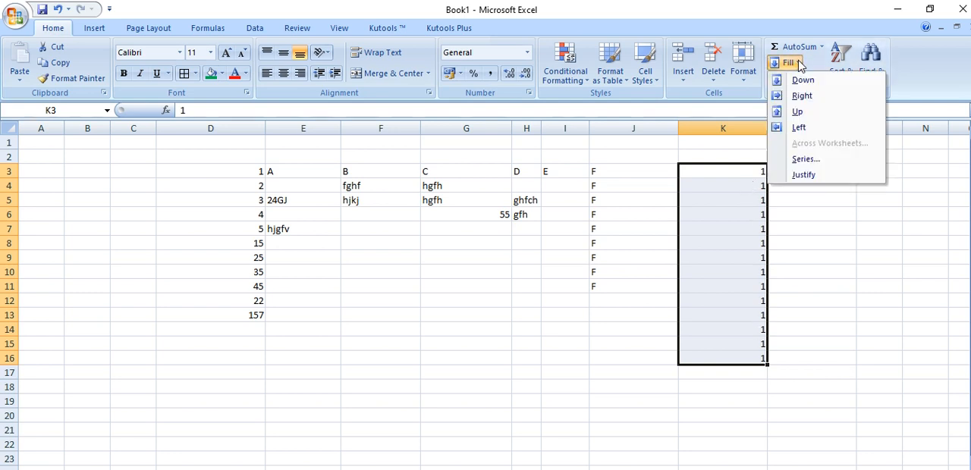
left_click(807, 160)
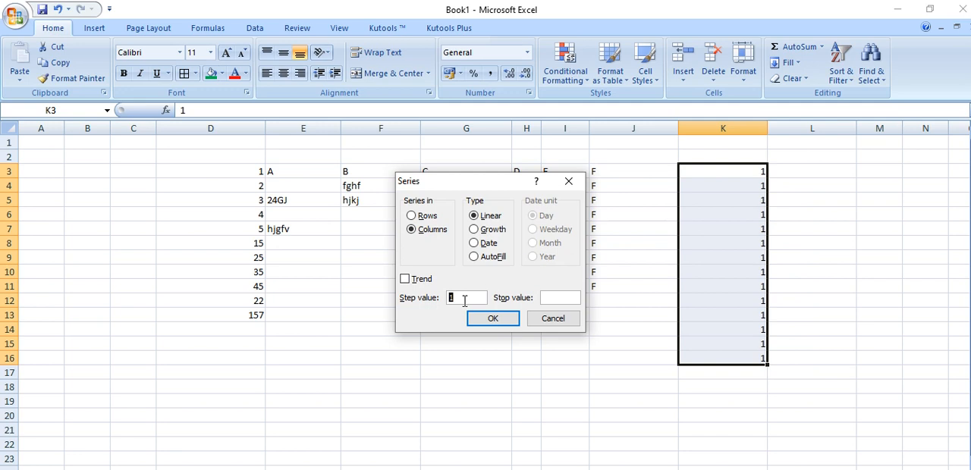
left_click(488, 318)
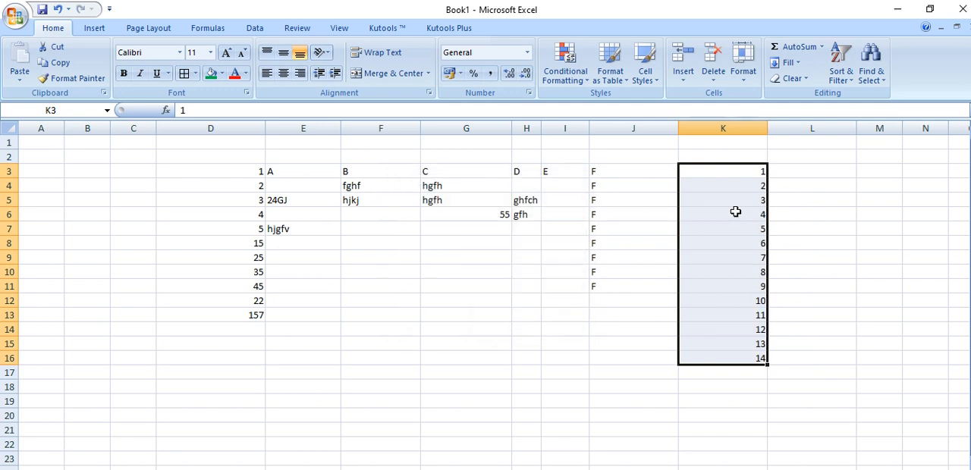
Refill K3 to K16 with a linear series using a step value of 2
left_click(788, 62)
left_click(811, 160)
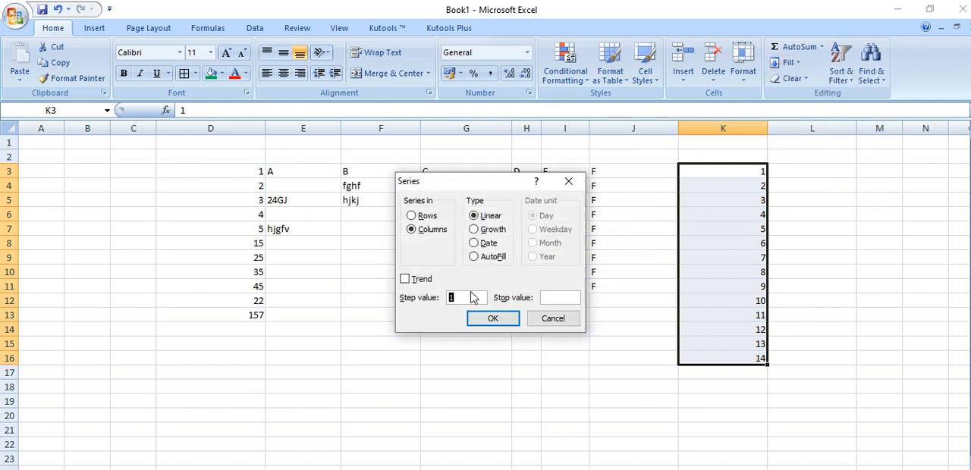
type("2")
left_click(492, 318)
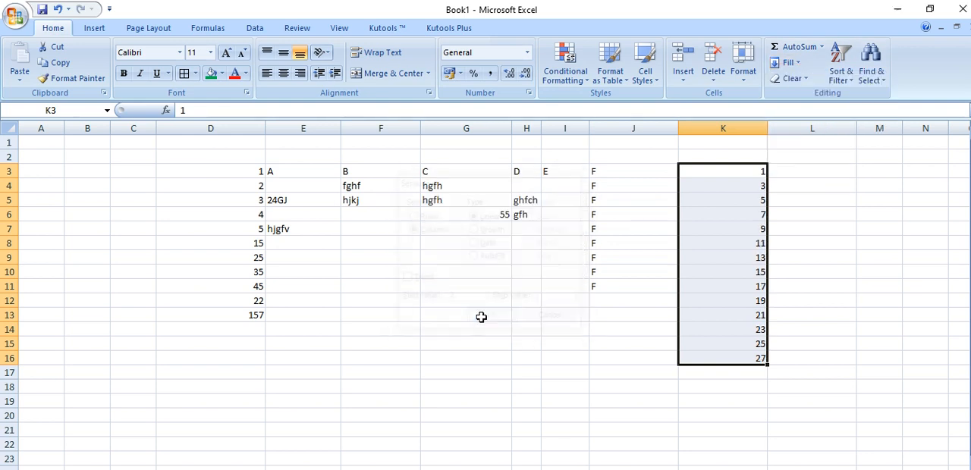
Refill K3 to K16 with a linear series using a step value of 5
left_click(787, 62)
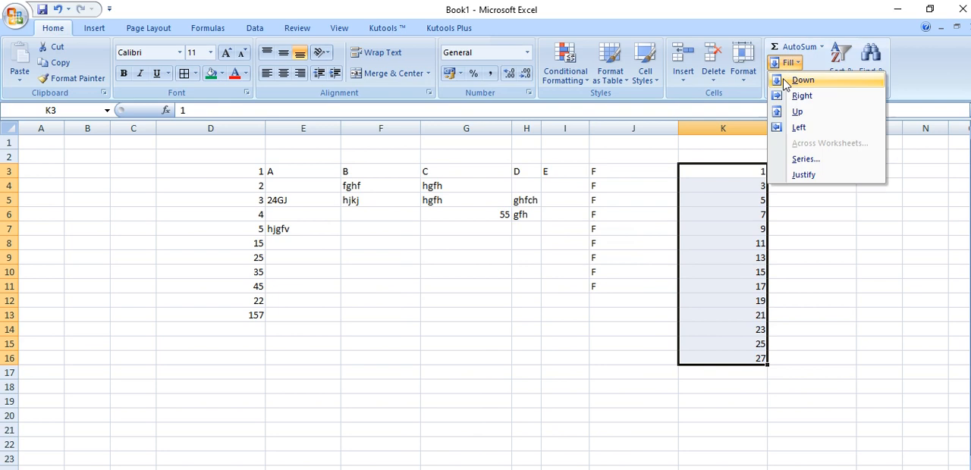
left_click(805, 160)
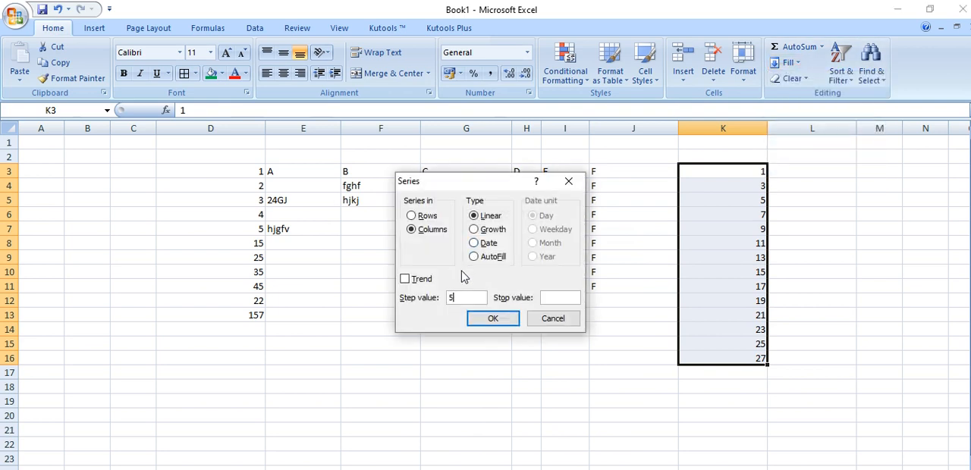
type("5")
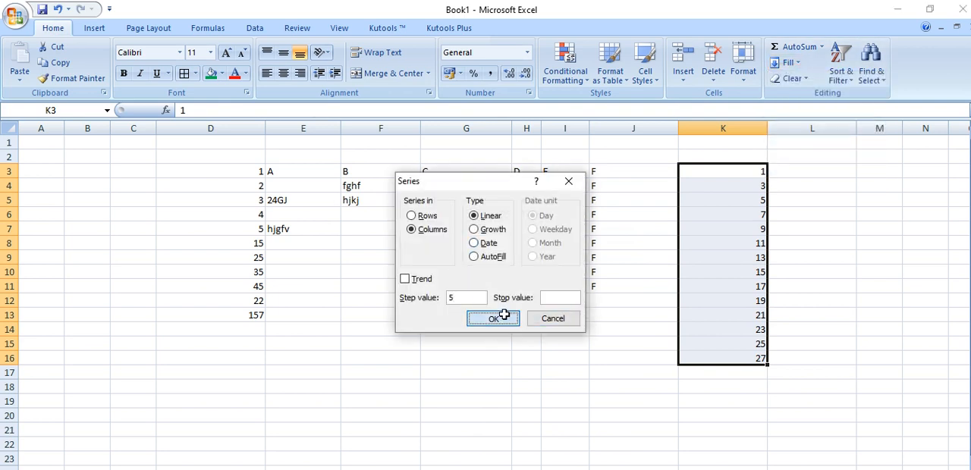
left_click(497, 318)
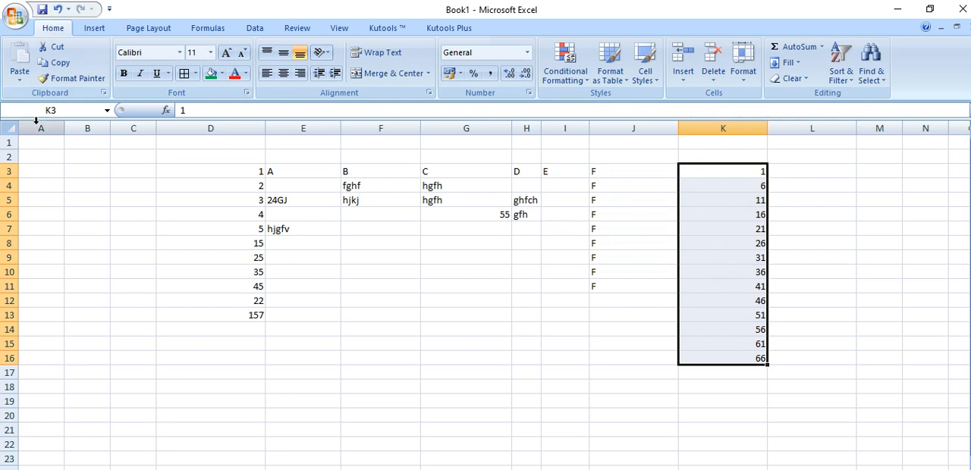
Select the whole sheet and format its text as red, bold Calibri at size 18
left_click(10, 127)
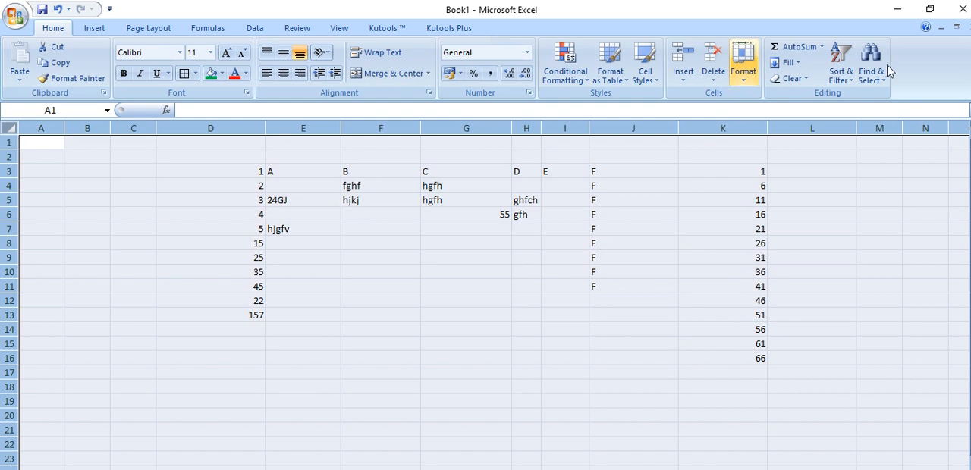
left_click(792, 78)
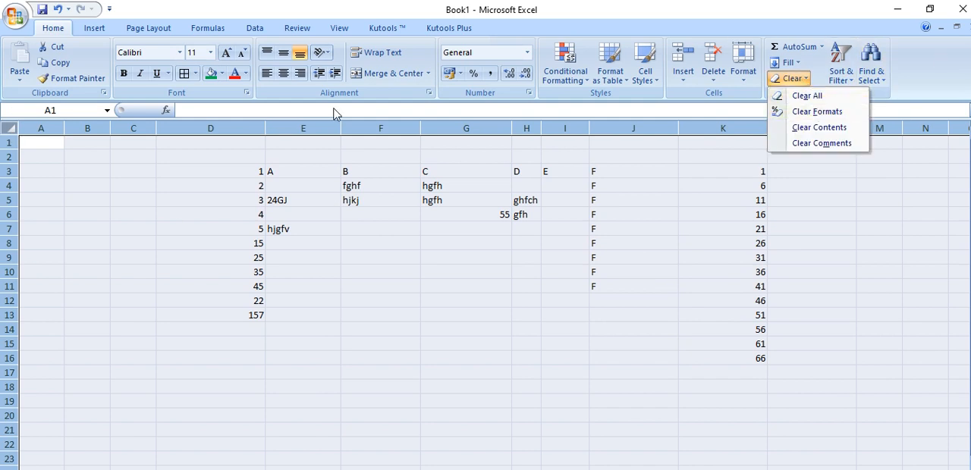
left_click(175, 226)
left_click(236, 75)
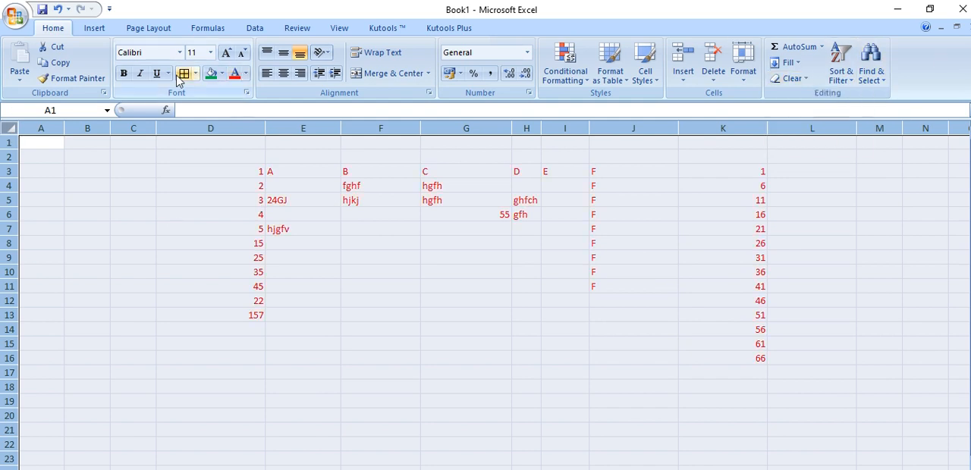
left_click(123, 74)
left_click(179, 52)
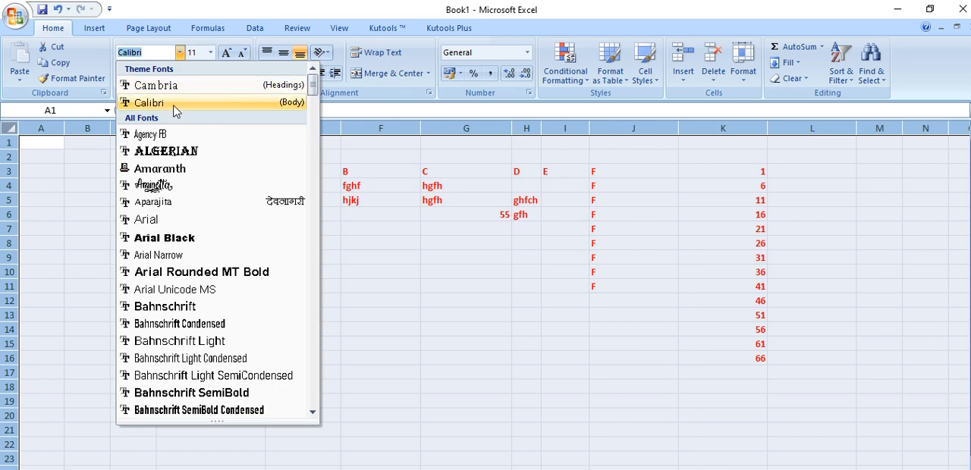
left_click(174, 103)
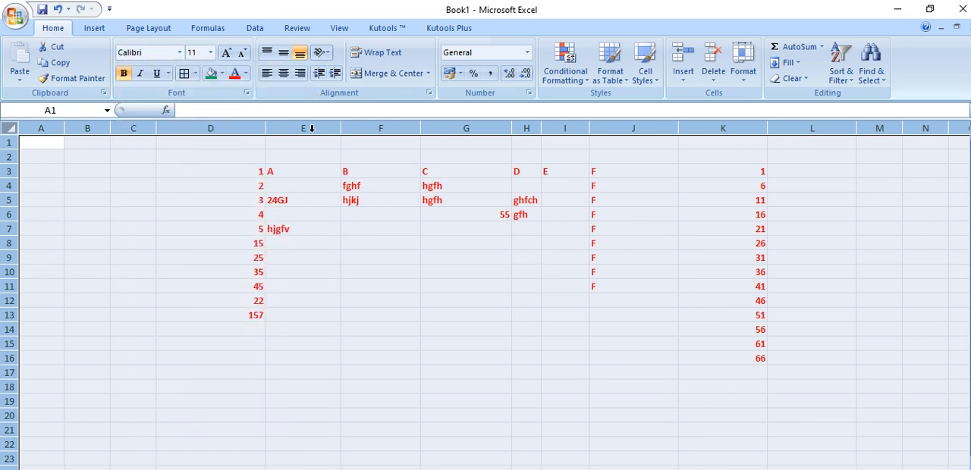
left_click(226, 51)
left_click(226, 51)
left_click(225, 52)
left_click(225, 52)
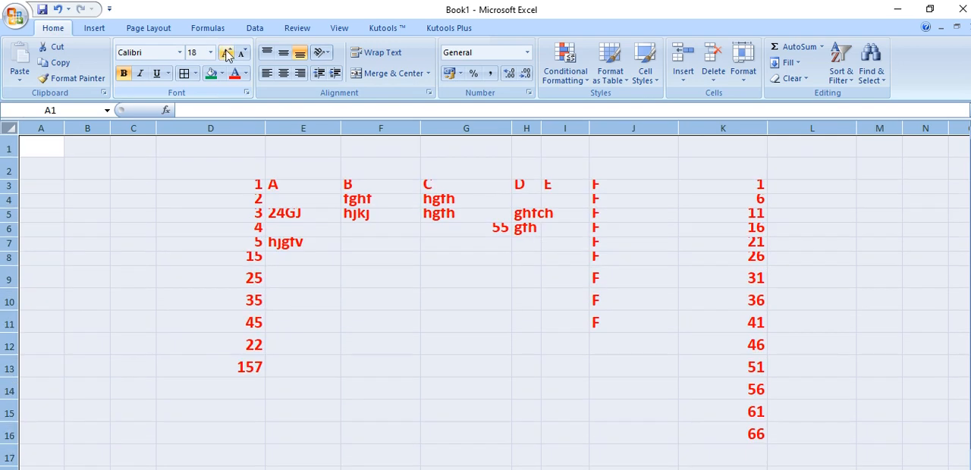
Clear the formats of the whole sheet, and clear everything else from it as well
left_click(795, 80)
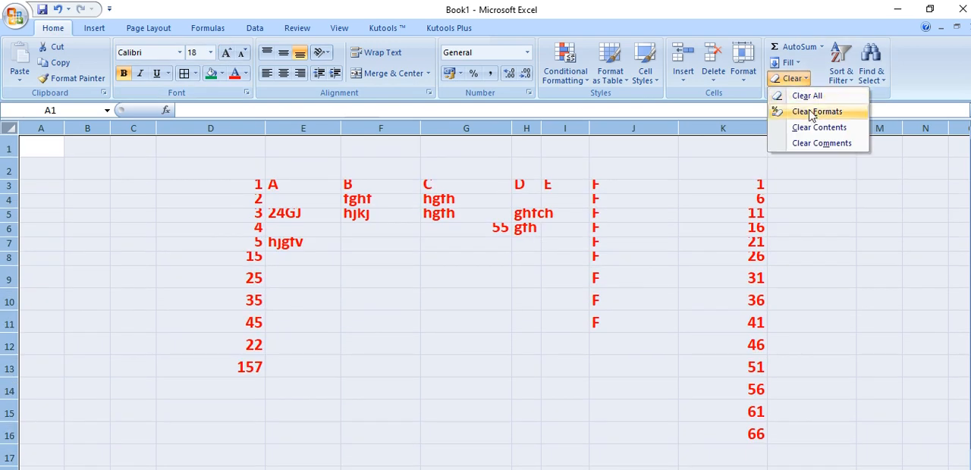
left_click(811, 114)
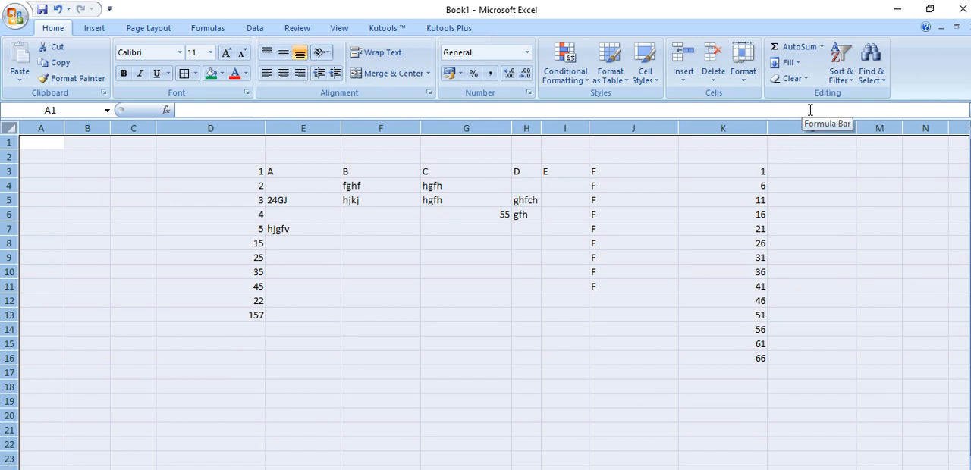
left_click(793, 78)
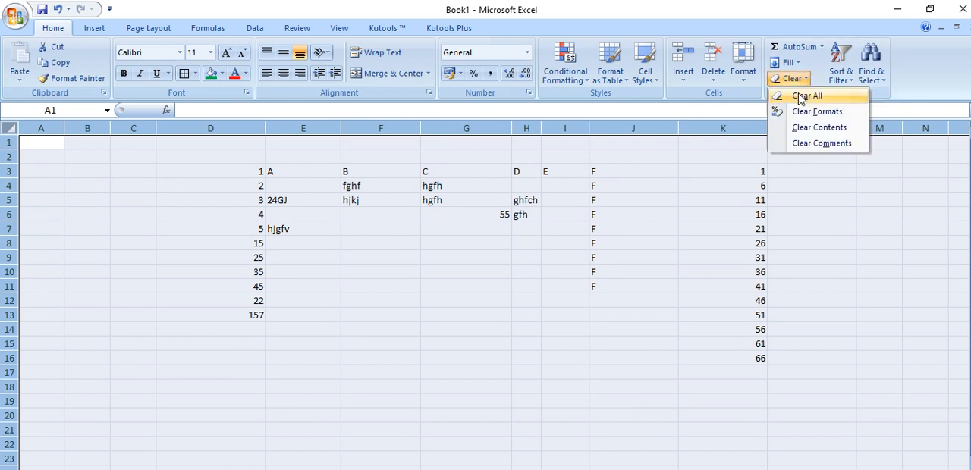
left_click(801, 97)
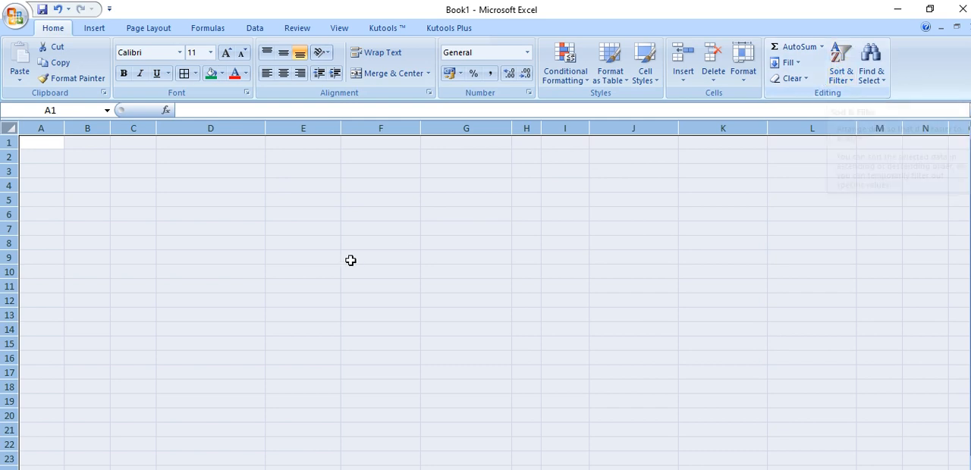
Enter the letters a, b, f, d, v, t, g, h, s and c down column G from G4 to G13
left_click(505, 187)
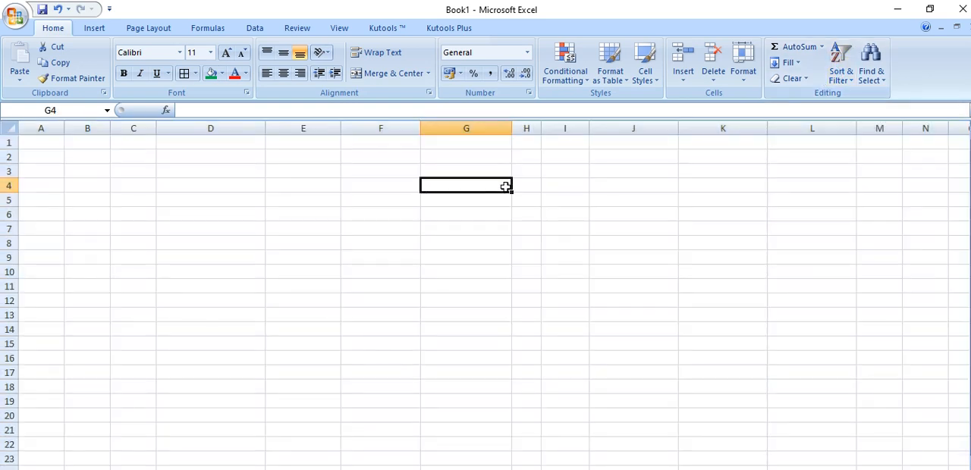
double_click(506, 187)
type("b")
key("Return")
type("f")
key("Return")
type("d")
key("Return")
type("v")
key("Return")
type("t")
key("Return")
type("g")
key("Return")
type("h")
key("Return")
type("s")
key("Return")
type("c")
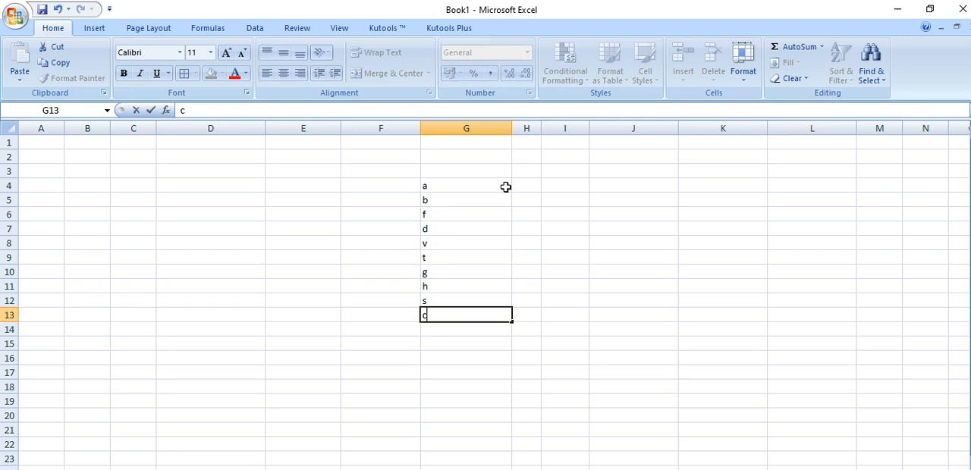
key("Return")
Sort the letters in G4 to G13 from A to Z, and re-sort them from Z to A
left_click(447, 182)
left_click_drag(447, 182, 468, 316)
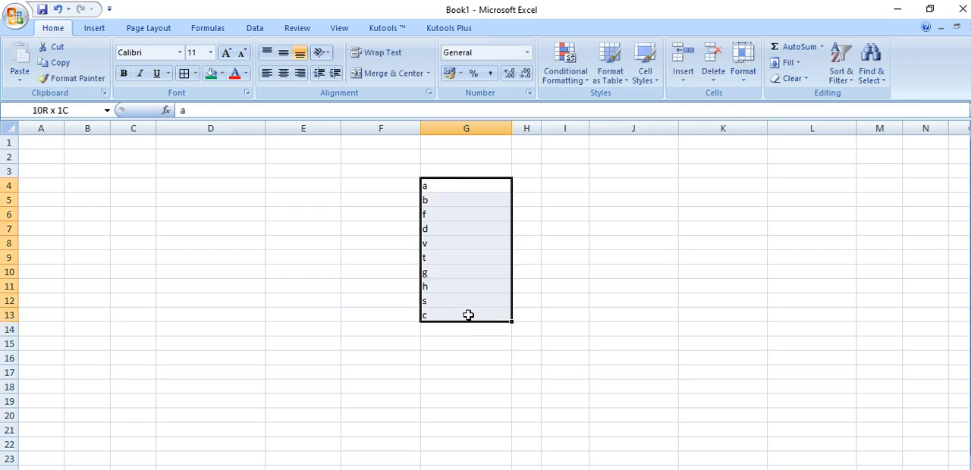
left_click(842, 54)
left_click(846, 95)
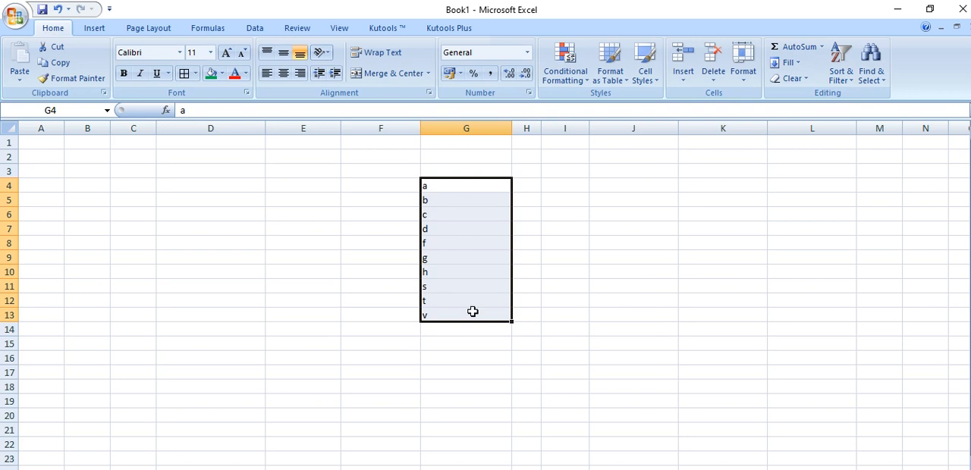
left_click(841, 65)
left_click(846, 112)
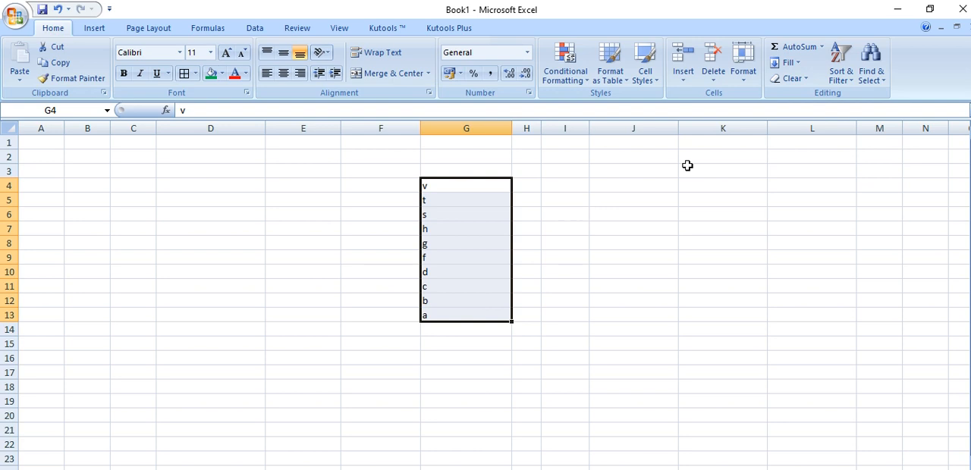
Find all cells containing the letter s, and find all cells containing the letter t
left_click(870, 76)
left_click(881, 97)
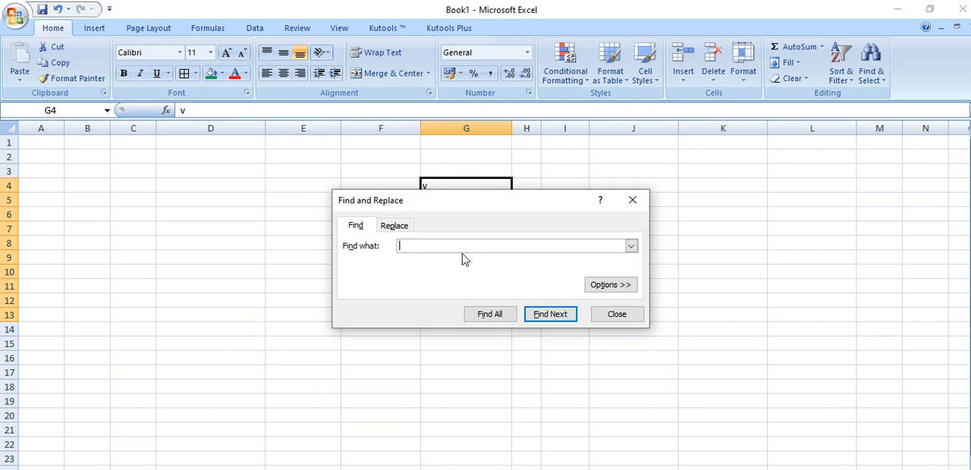
type("s")
left_click(493, 318)
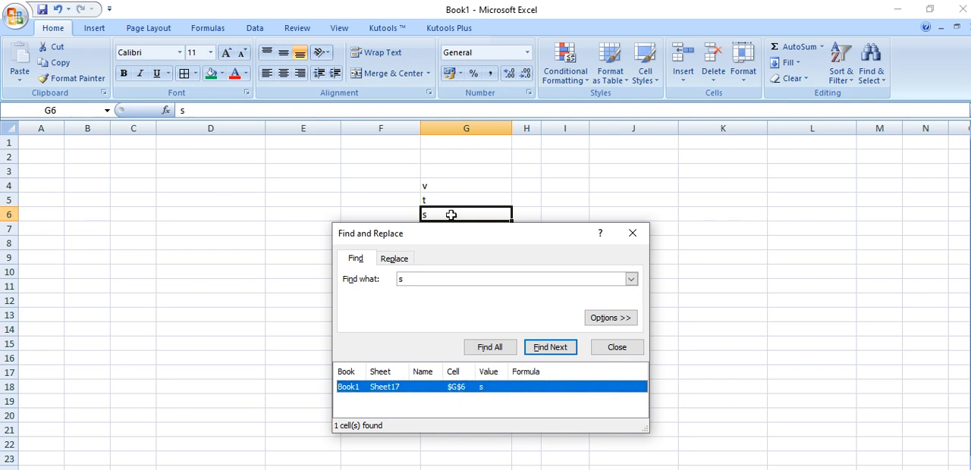
left_click(428, 280)
type("t")
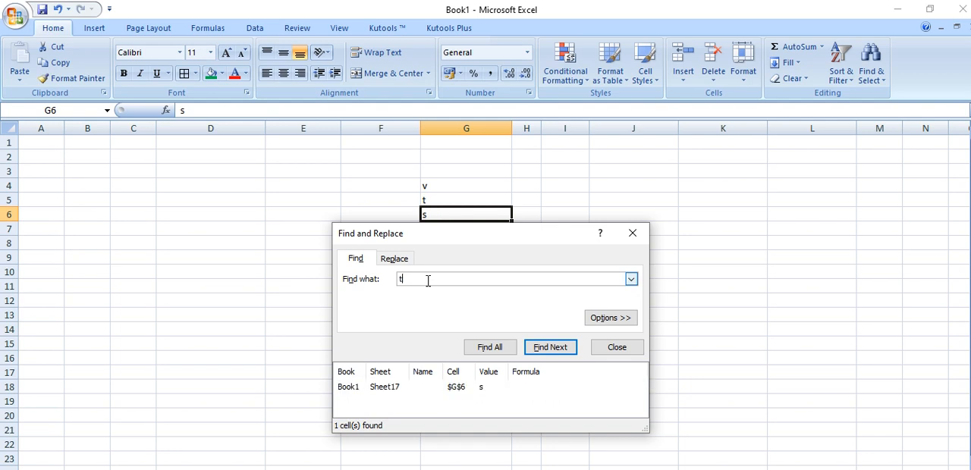
left_click(475, 349)
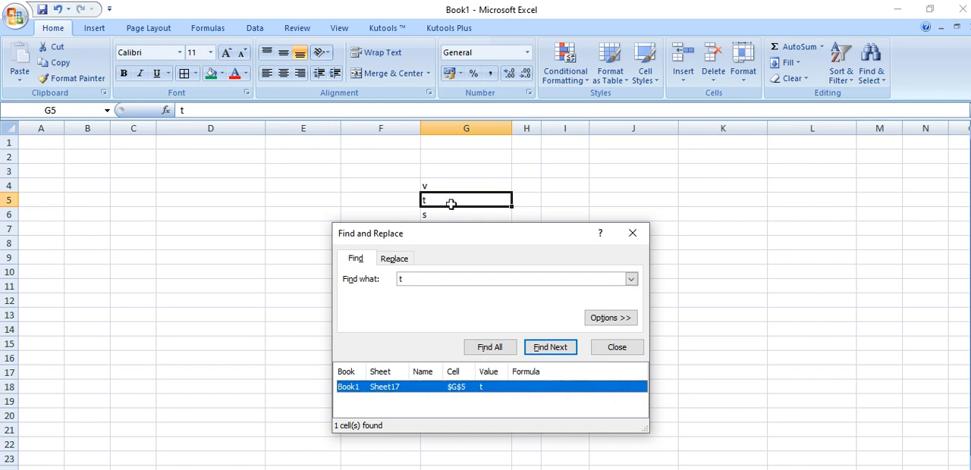
Replace all occurrences of t with a long run of t's, and restore cell G5 to a single t
left_click(404, 260)
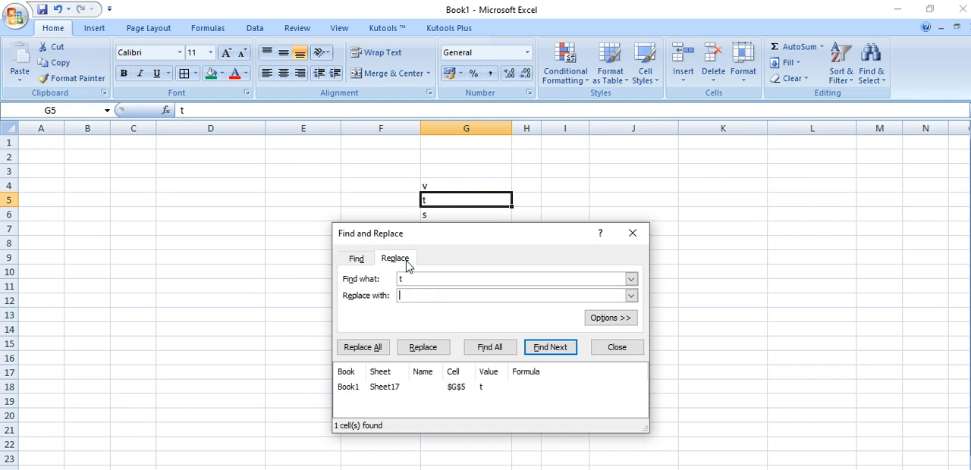
left_click(431, 297)
type("tttttttttttttttttttt")
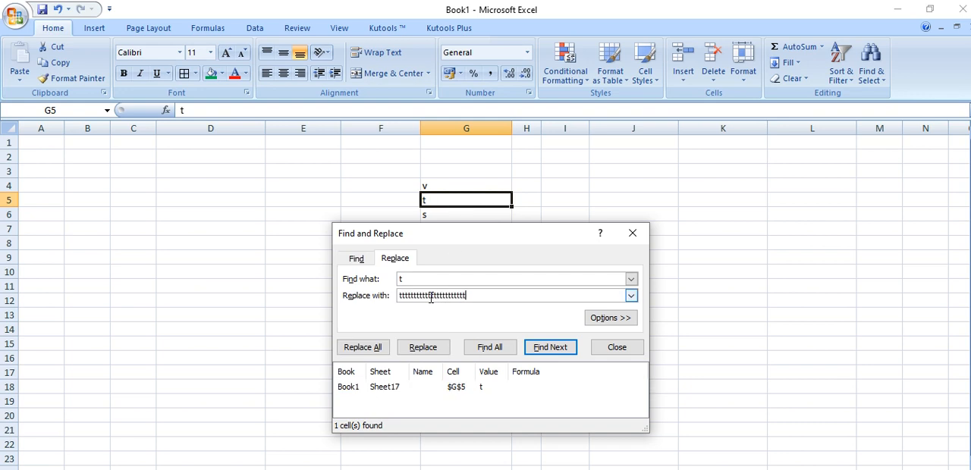
left_click(370, 348)
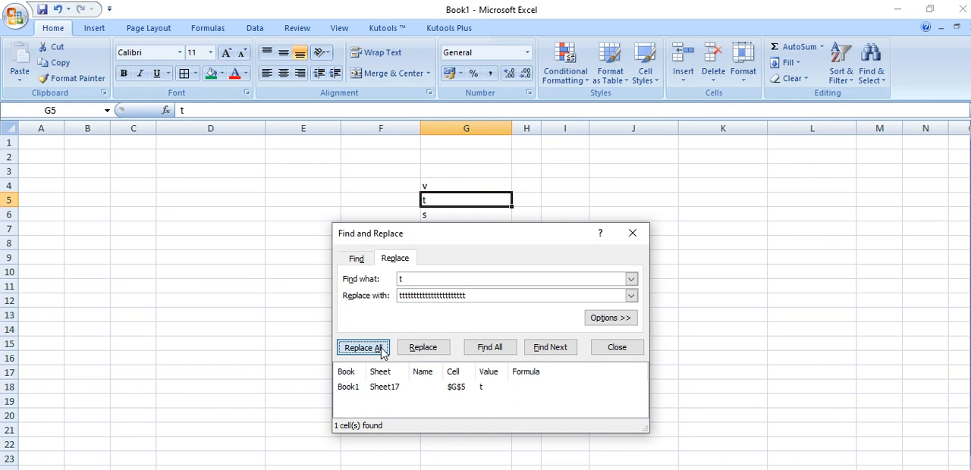
left_click(494, 305)
left_click(617, 348)
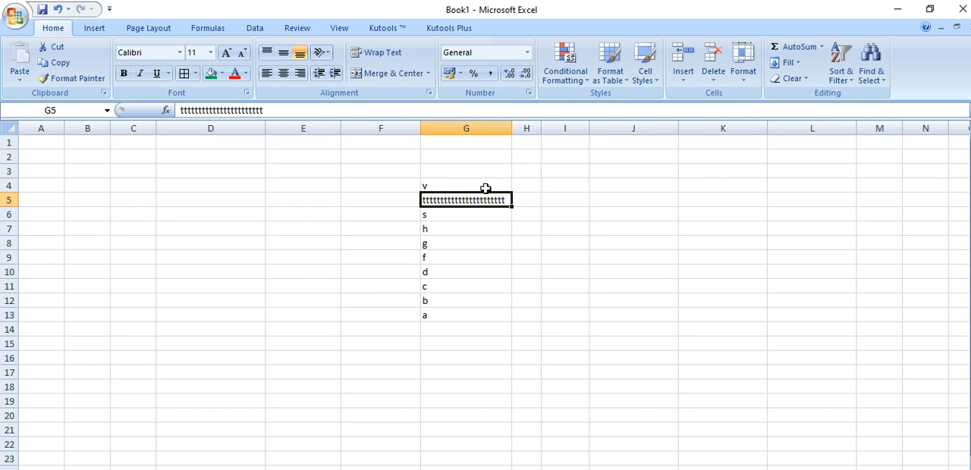
type("t")
key("Return")
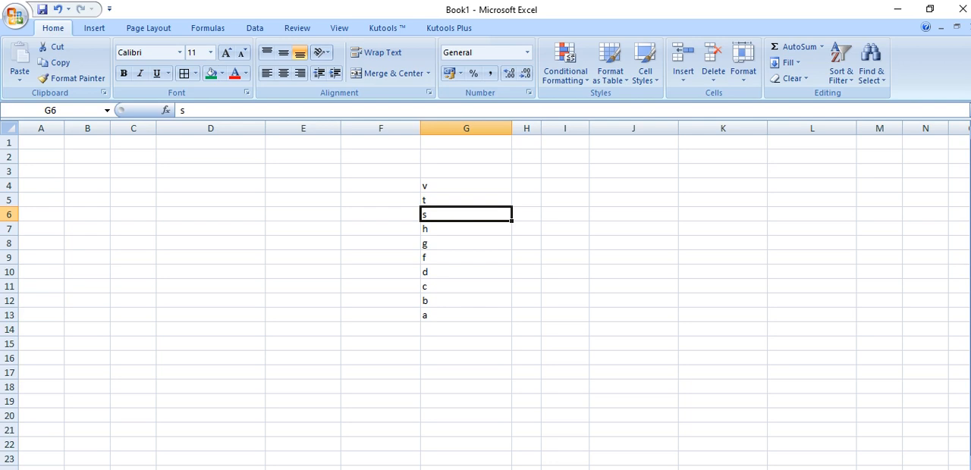
Switch to the browser, open the IT Shala FeedBack form in Google Forms, and copy its shortened share link
left_click(448, 464)
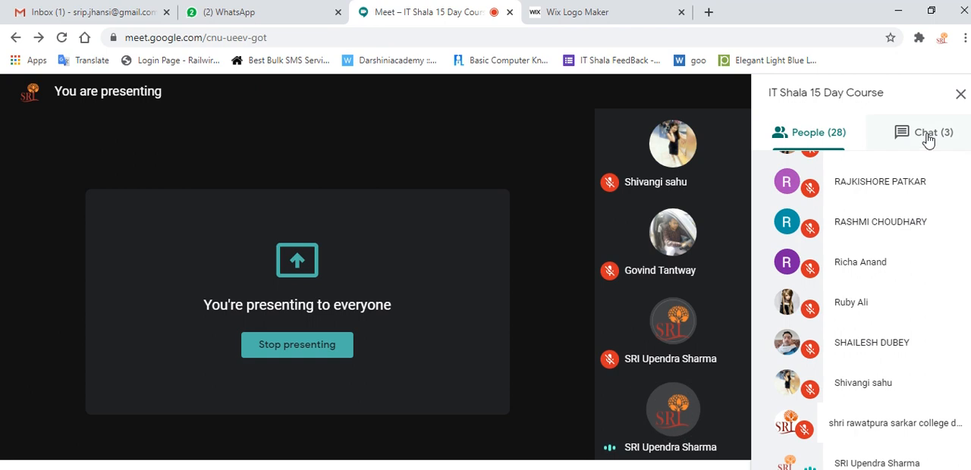
left_click(586, 6)
left_click(618, 62)
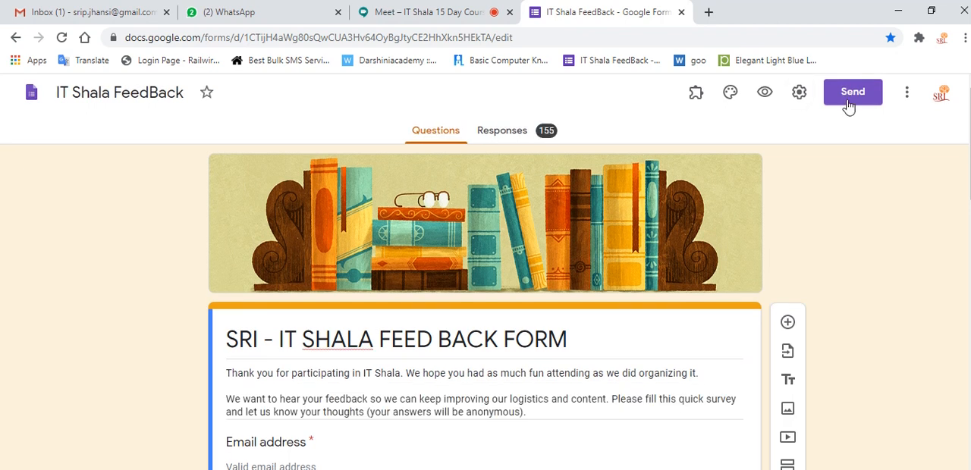
left_click(852, 92)
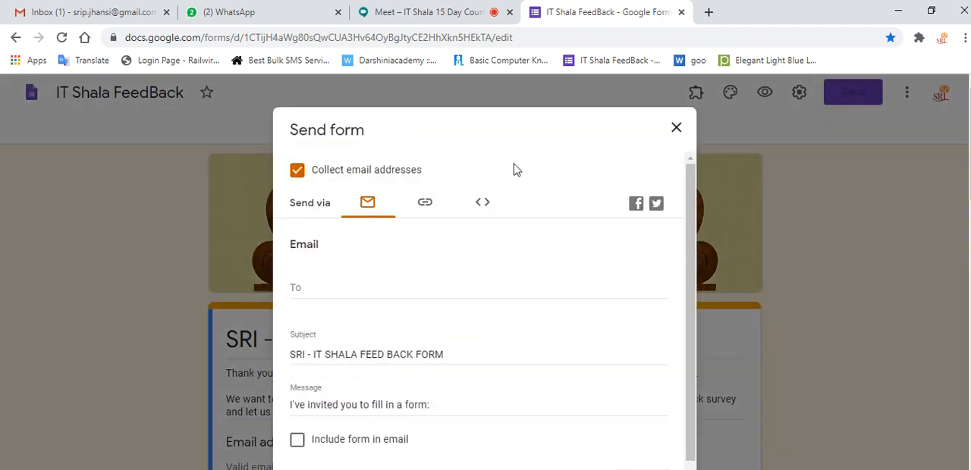
left_click(426, 203)
left_click(351, 297)
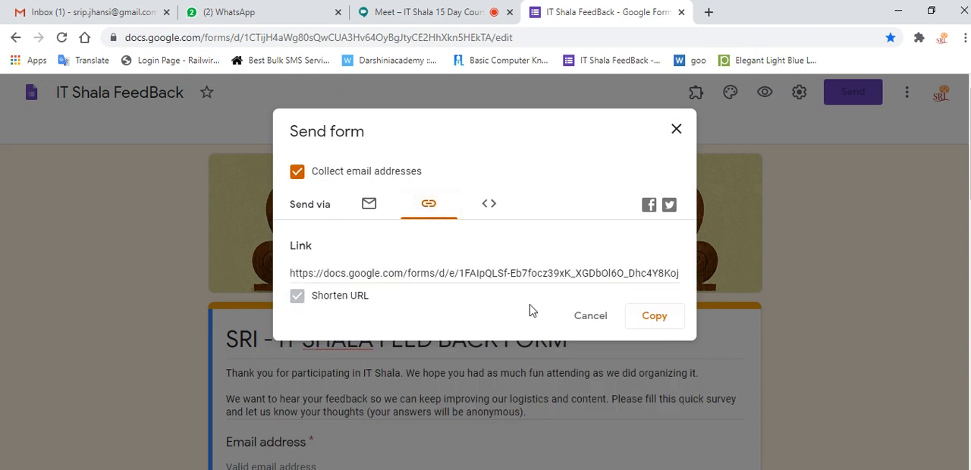
left_click(660, 319)
Post the copied form link in the Google Meet chat, followed by the message "feedback form"
left_click(434, 13)
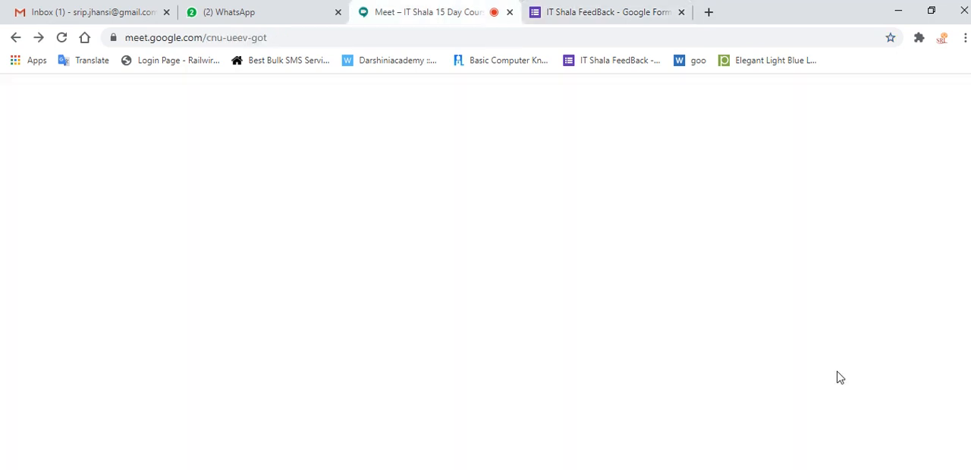
left_click(931, 154)
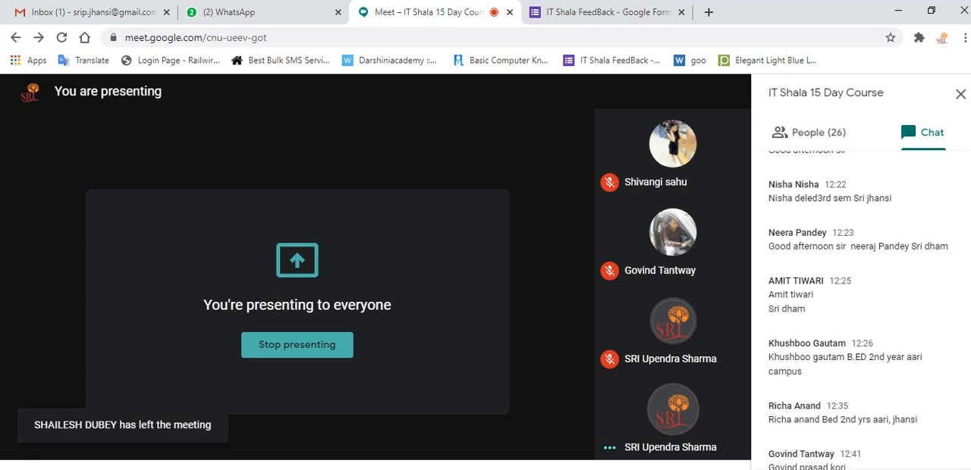
scroll(863, 410, "down", 5)
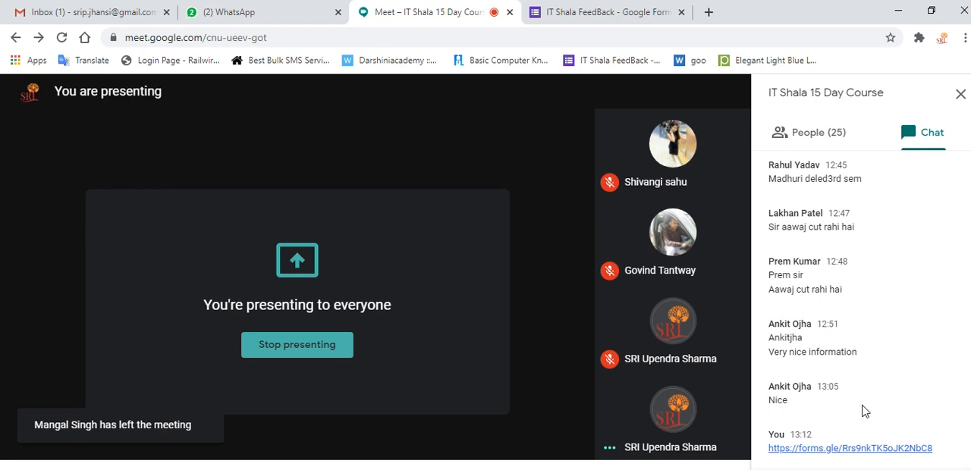
key("Return")
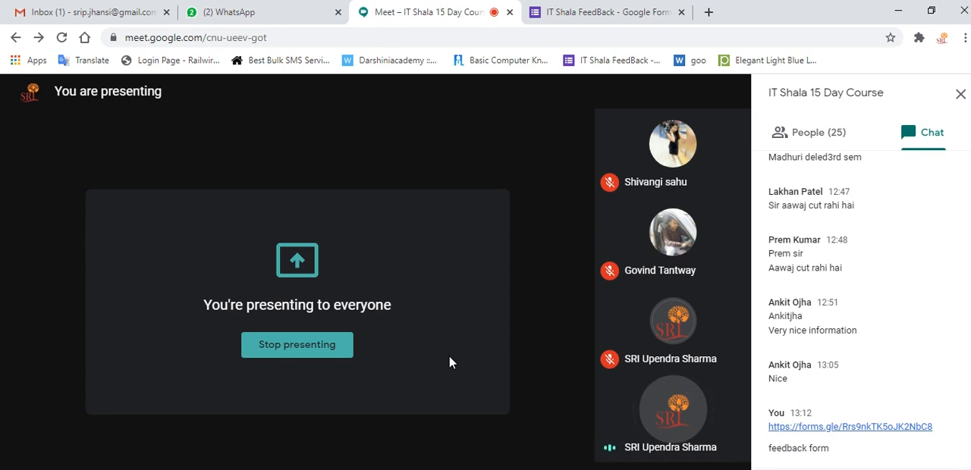
Review the participants' messages in the meeting chat, from the latest back to the earliest
scroll(852, 327, "up", 1)
scroll(852, 326, "up", 3)
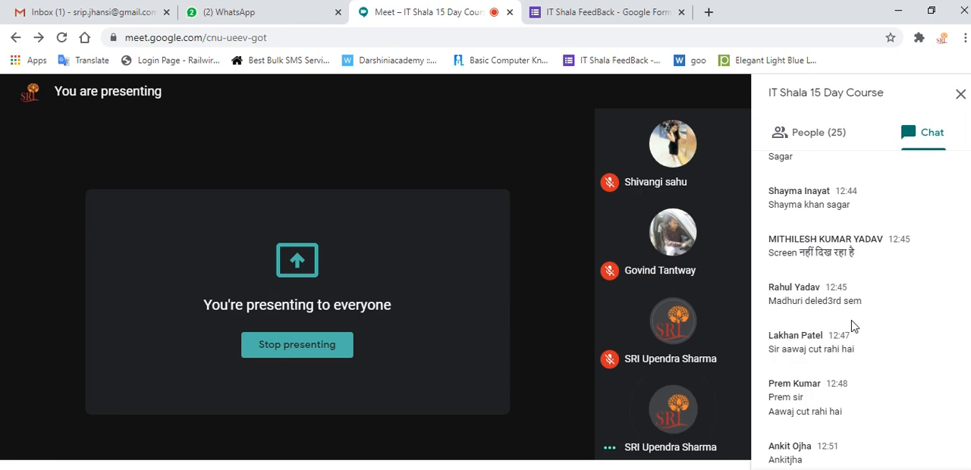
scroll(852, 326, "up", 3)
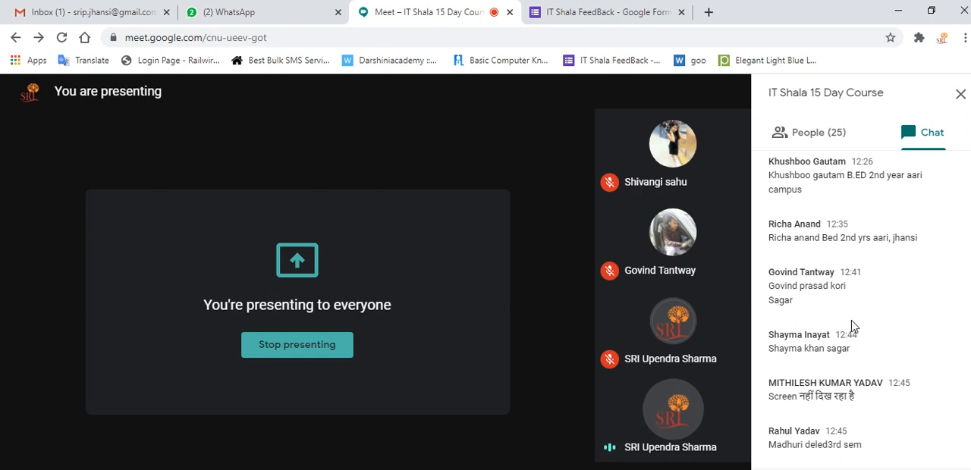
scroll(851, 326, "down", 4)
scroll(852, 327, "up", 5)
scroll(851, 326, "up", 10)
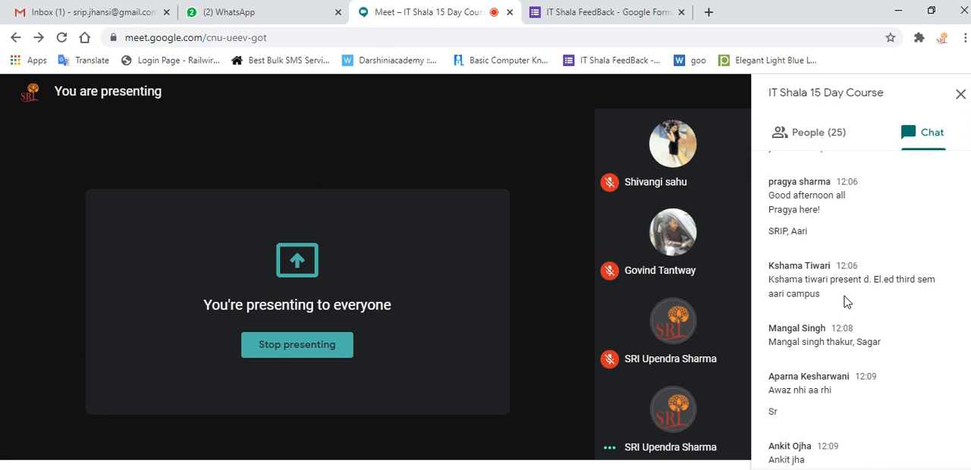
scroll(847, 302, "up", 3)
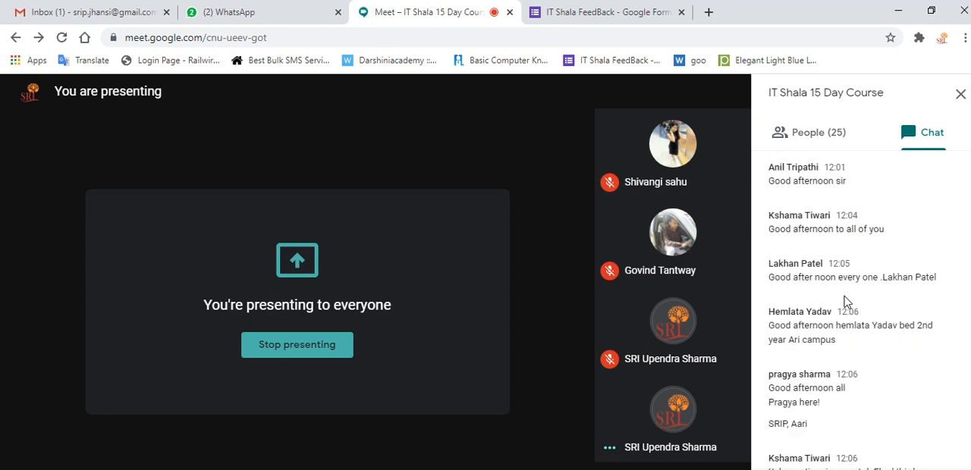
scroll(847, 302, "down", 15)
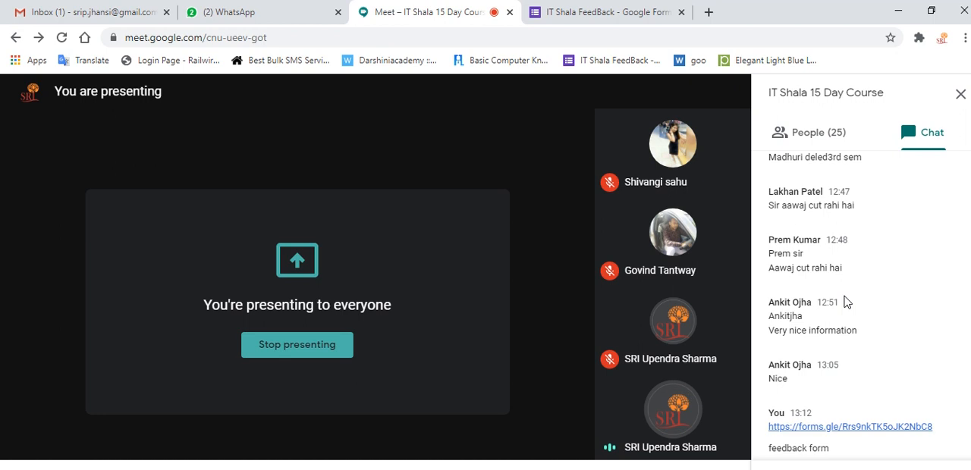
Post the feedback form link in the meeting chat once more, and stop presenting the screen
key("Return")
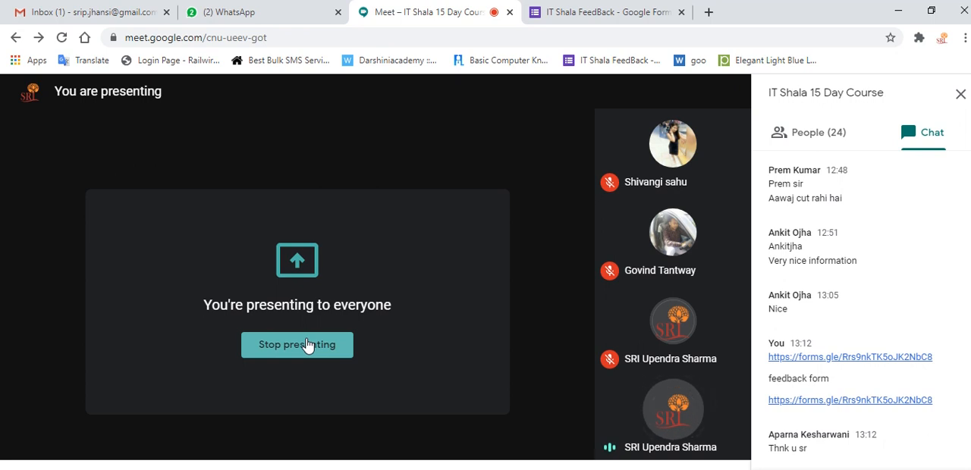
scroll(904, 301, "up", 15)
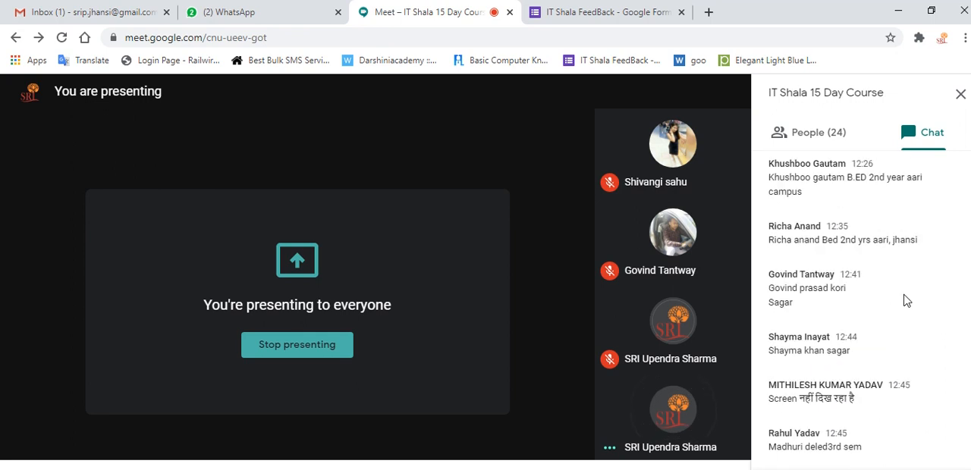
scroll(904, 301, "down", 3)
scroll(904, 301, "down", 12)
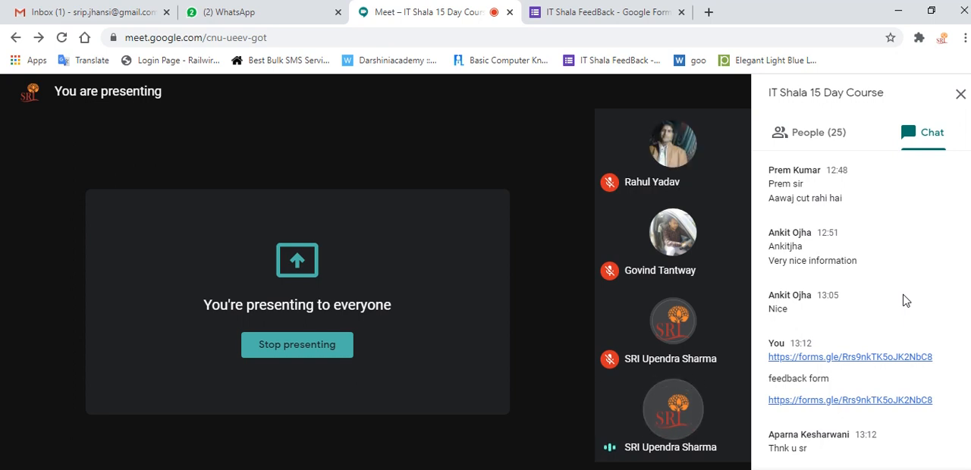
left_click(316, 350)
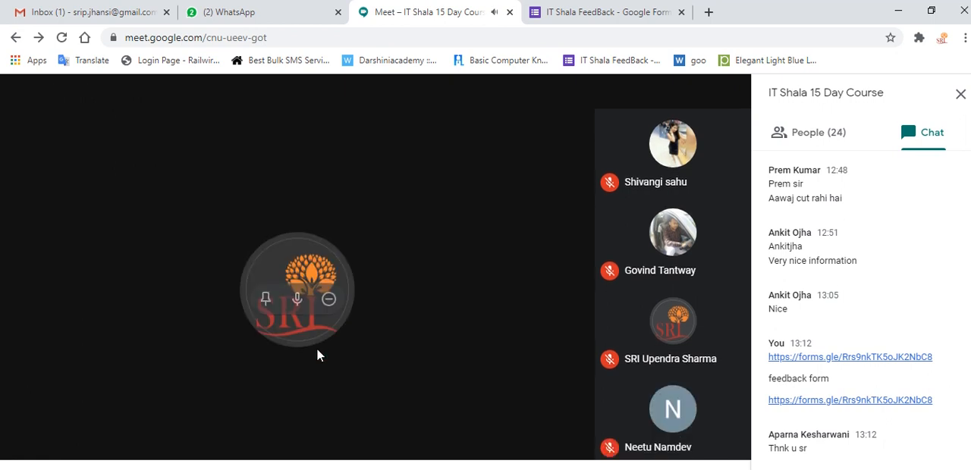